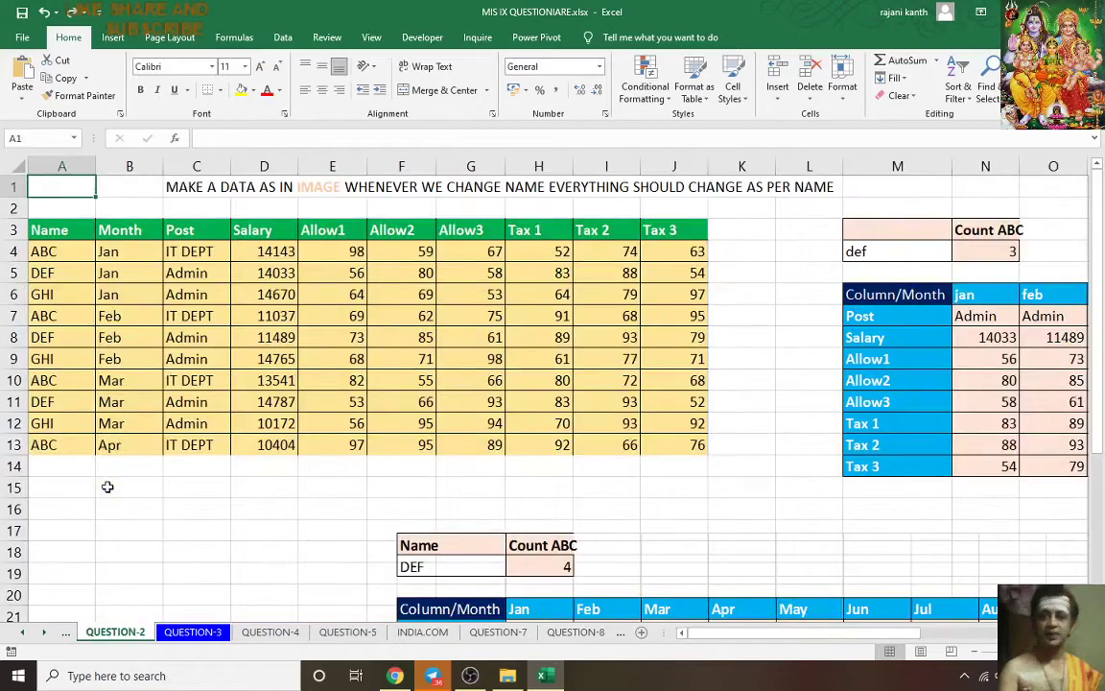
Step: Go to the QUESTION-3 sheet and view the five-name, five-subject marks table
{"action": "left_click", "coordinate": [203, 636]}
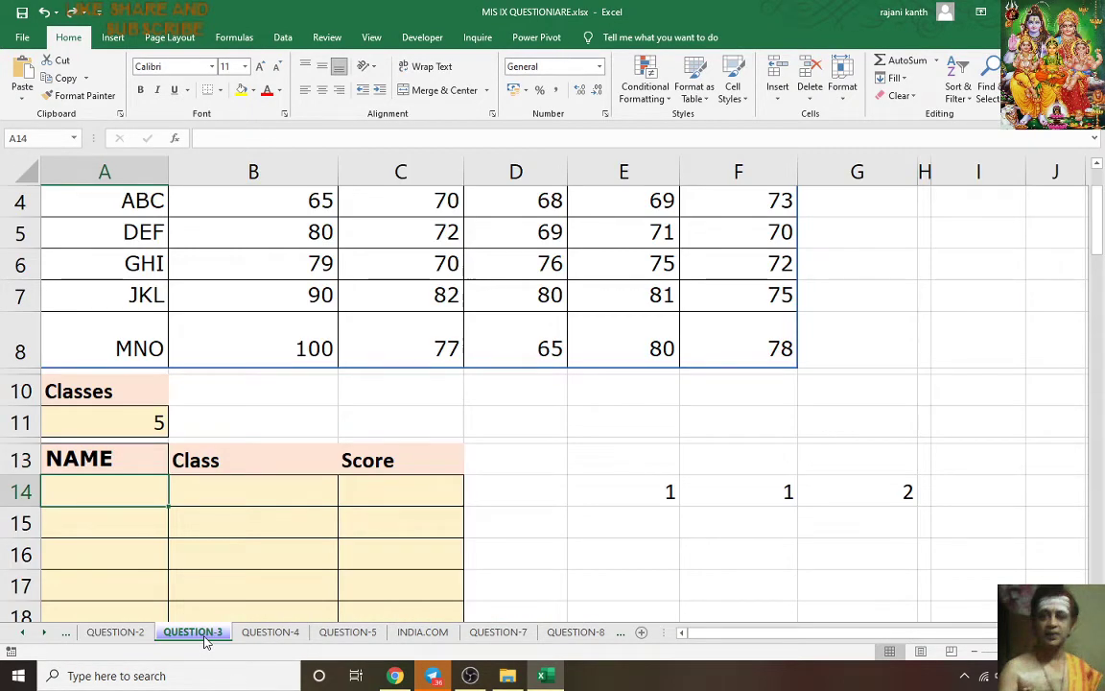
{"action": "scroll", "coordinate": [204, 641], "scroll_direction": "up", "scroll_amount": 1}
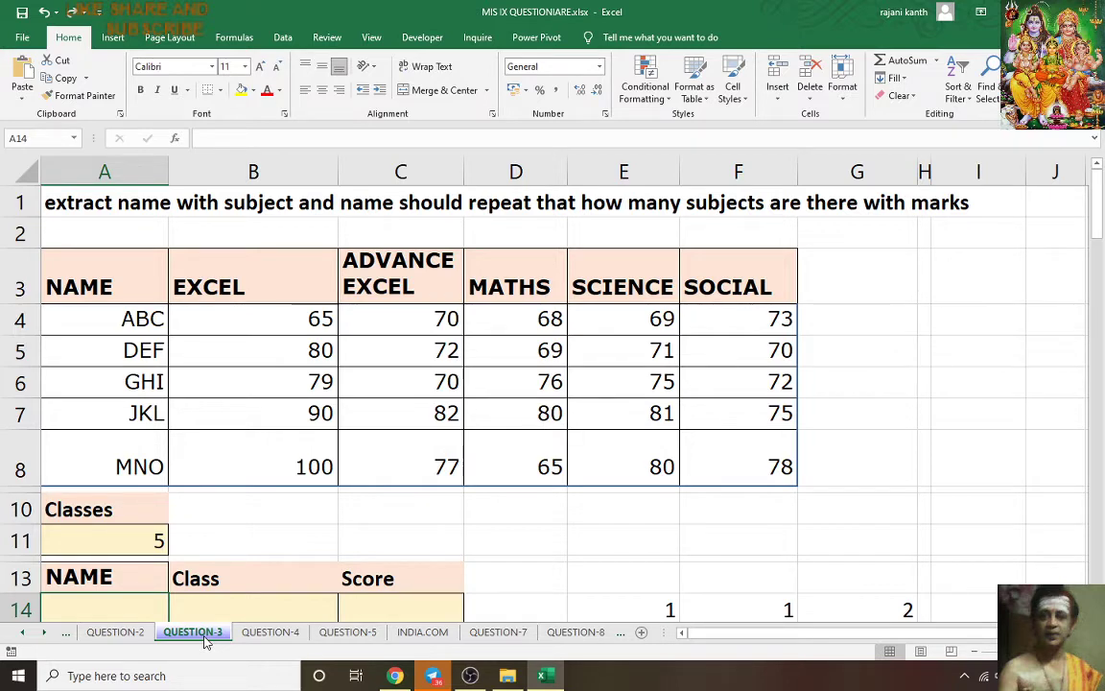
{"action": "scroll", "coordinate": [435, 513], "scroll_direction": "down", "scroll_amount": 1}
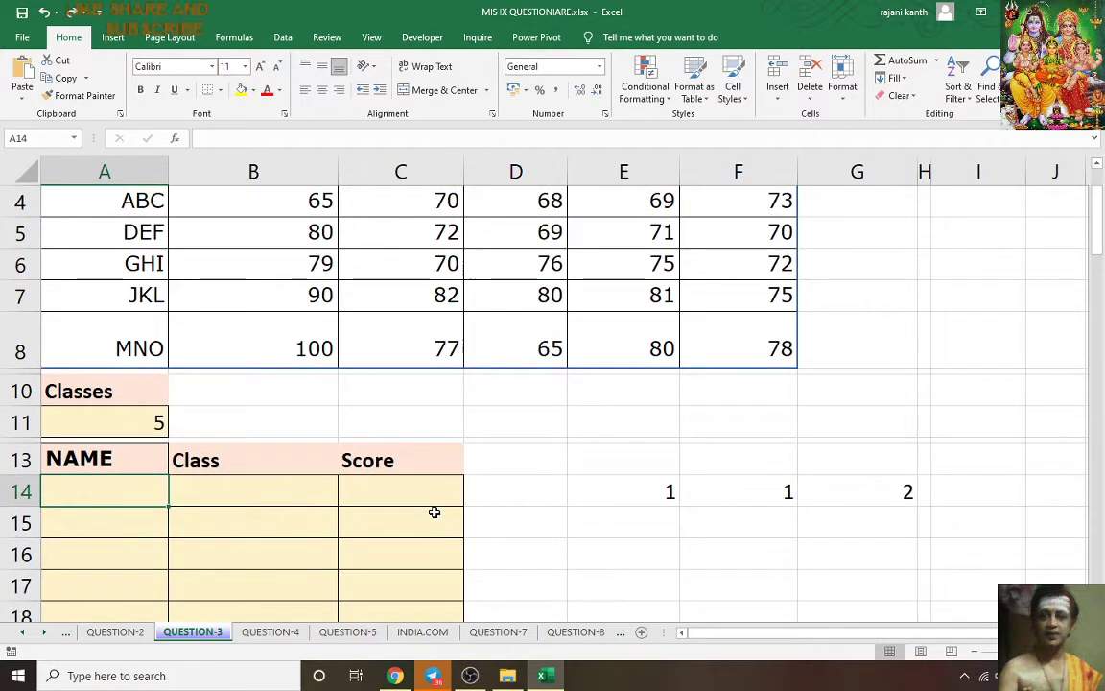
{"action": "scroll", "coordinate": [435, 513], "scroll_direction": "up", "scroll_amount": 1}
{"action": "scroll", "coordinate": [435, 512], "scroll_direction": "down", "scroll_amount": 1}
{"action": "scroll", "coordinate": [434, 511], "scroll_direction": "up", "scroll_amount": 1}
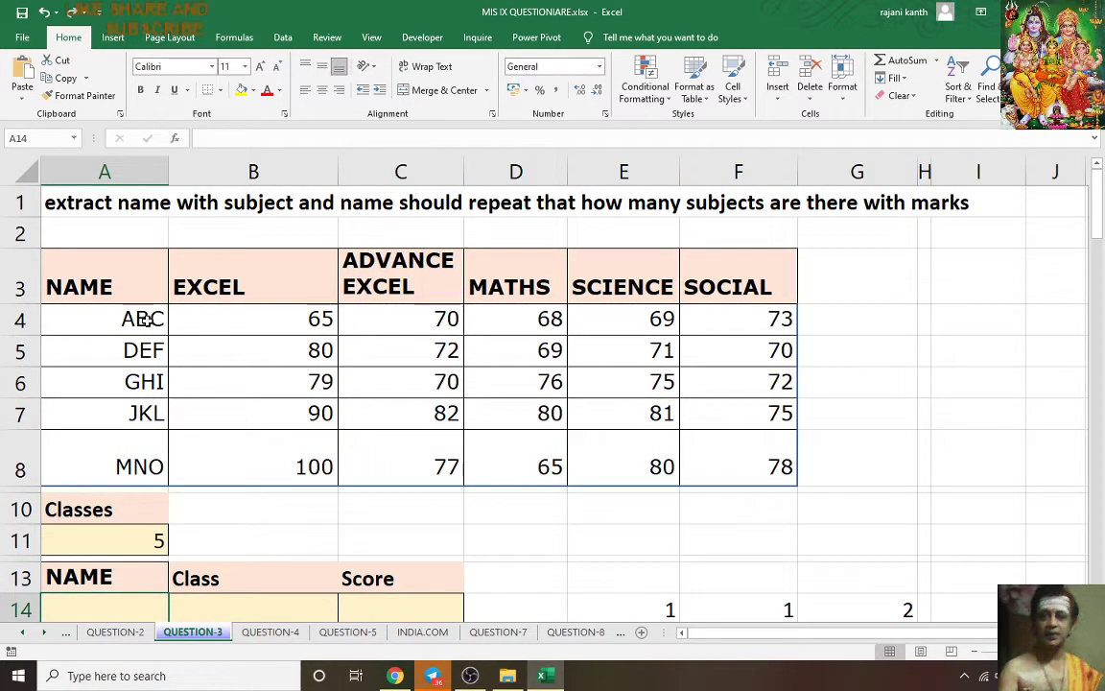
{"action": "left_click", "coordinate": [310, 283]}
{"action": "left_click_drag", "start_coordinate": [310, 283], "coordinate": [733, 278]}
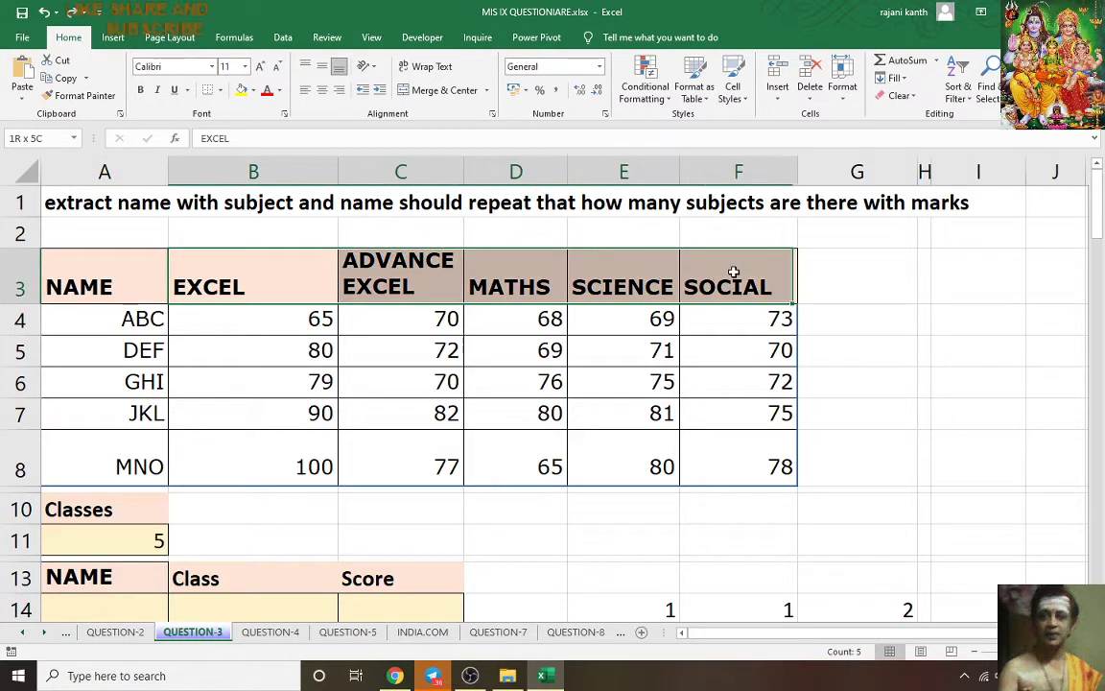
{"action": "left_click_drag", "start_coordinate": [252, 319], "coordinate": [733, 302]}
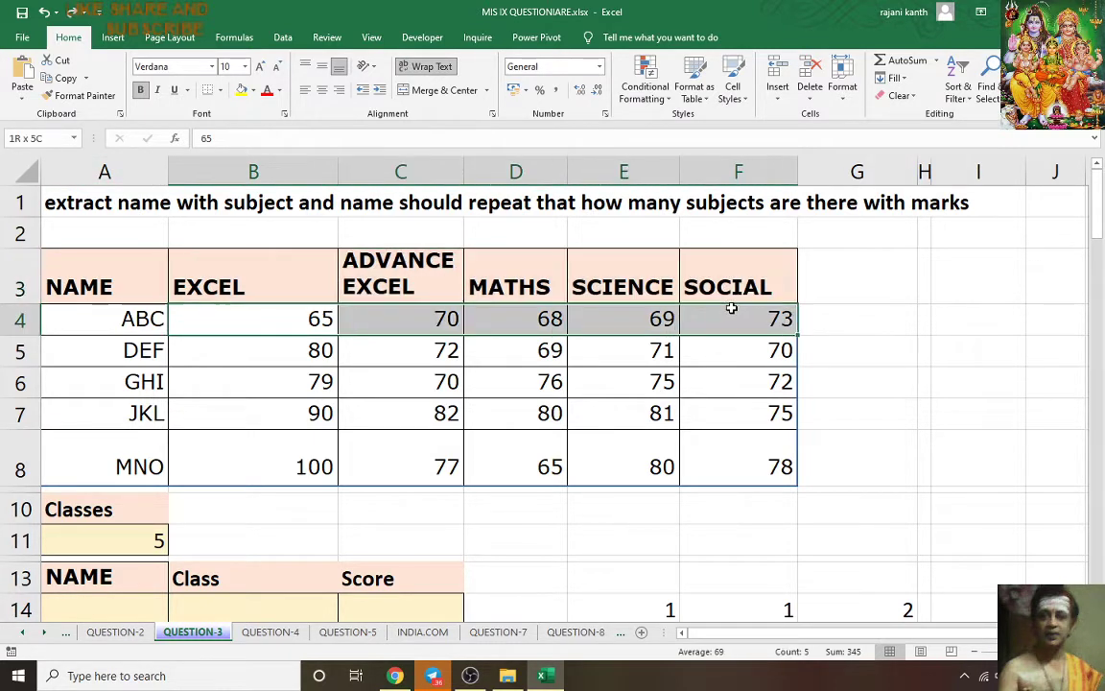
{"action": "left_click", "coordinate": [156, 317]}
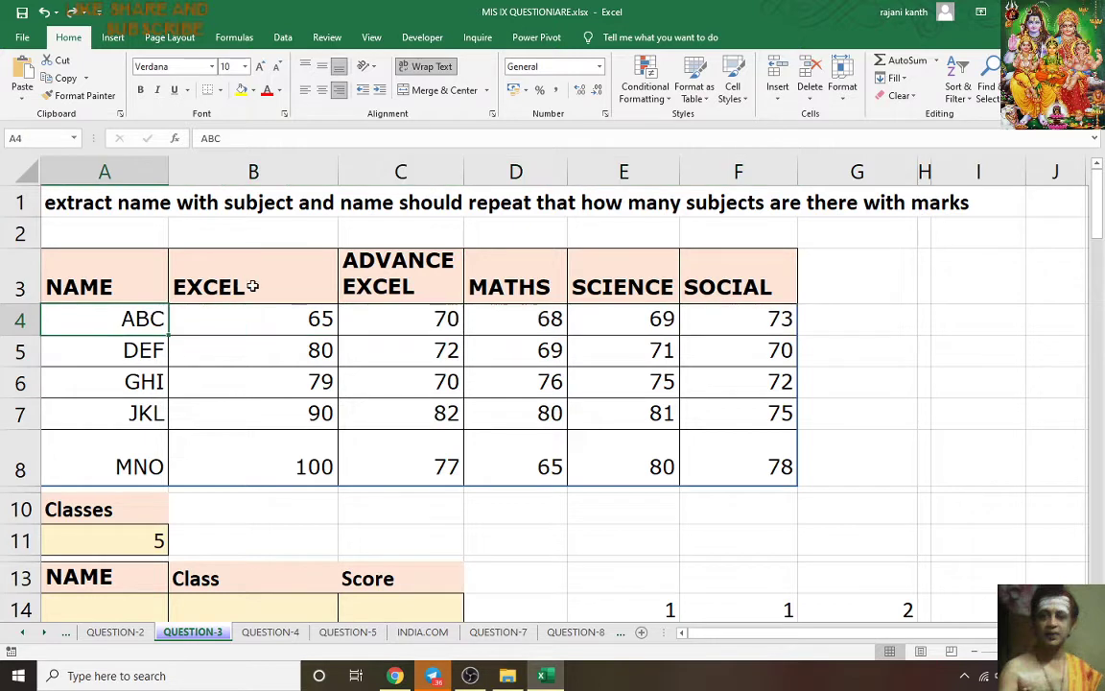
{"action": "left_click", "coordinate": [227, 284]}
{"action": "left_click", "coordinate": [247, 323]}
{"action": "left_click", "coordinate": [142, 316]}
{"action": "left_click", "coordinate": [415, 272]}
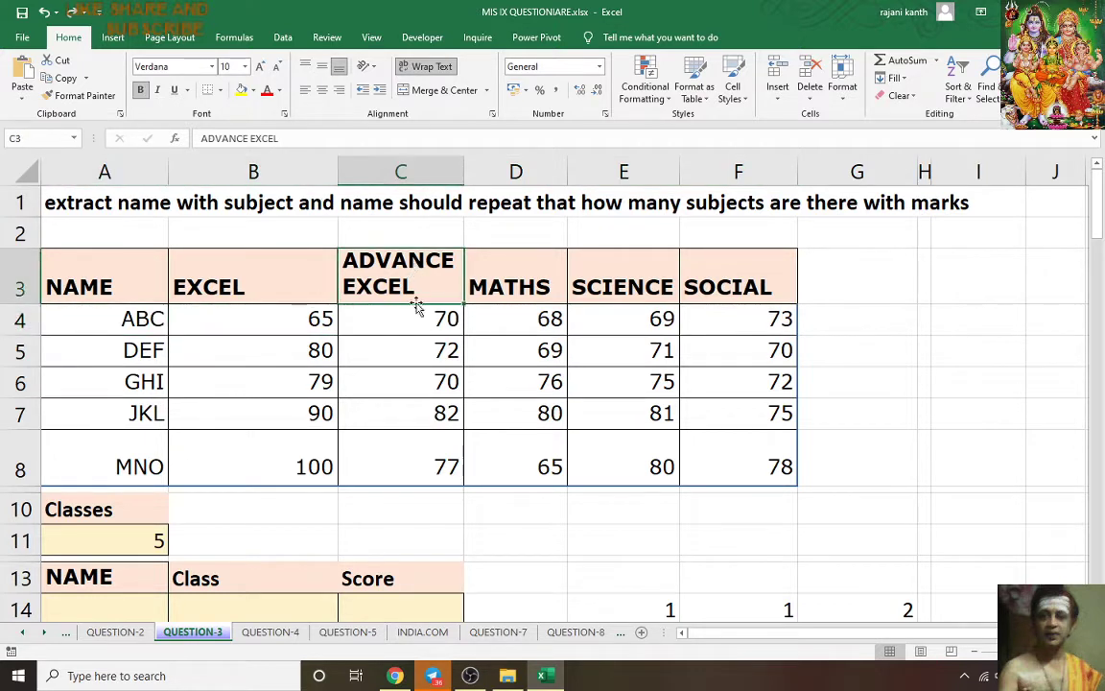
{"action": "left_click", "coordinate": [143, 317]}
{"action": "left_click", "coordinate": [512, 288]}
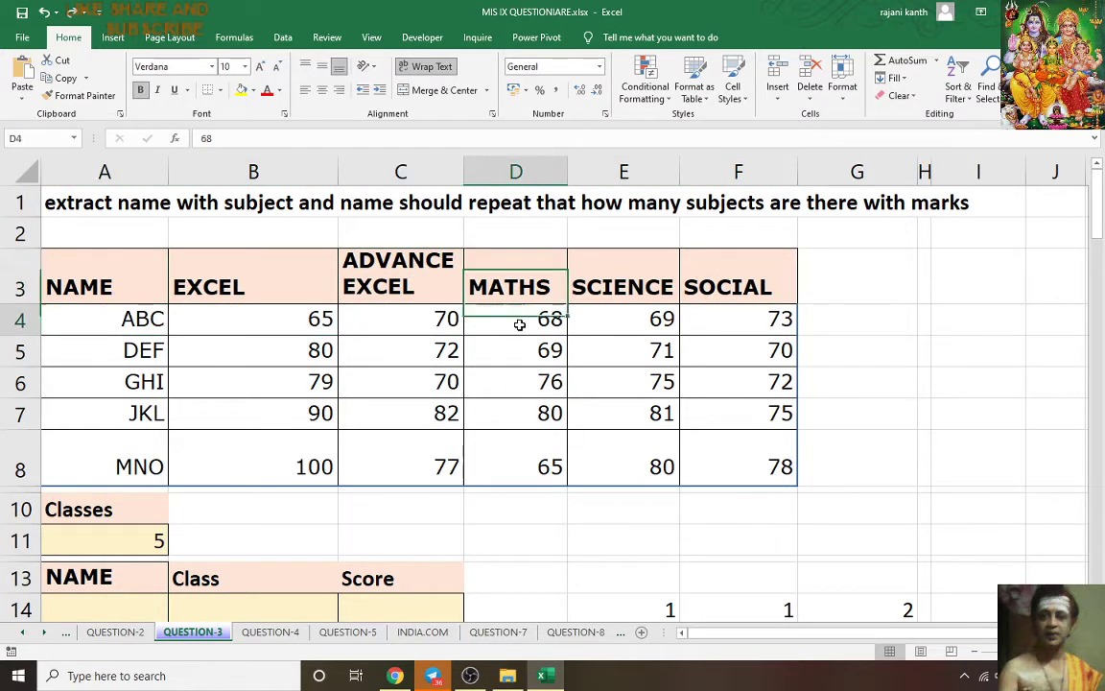
{"action": "left_click", "coordinate": [144, 316]}
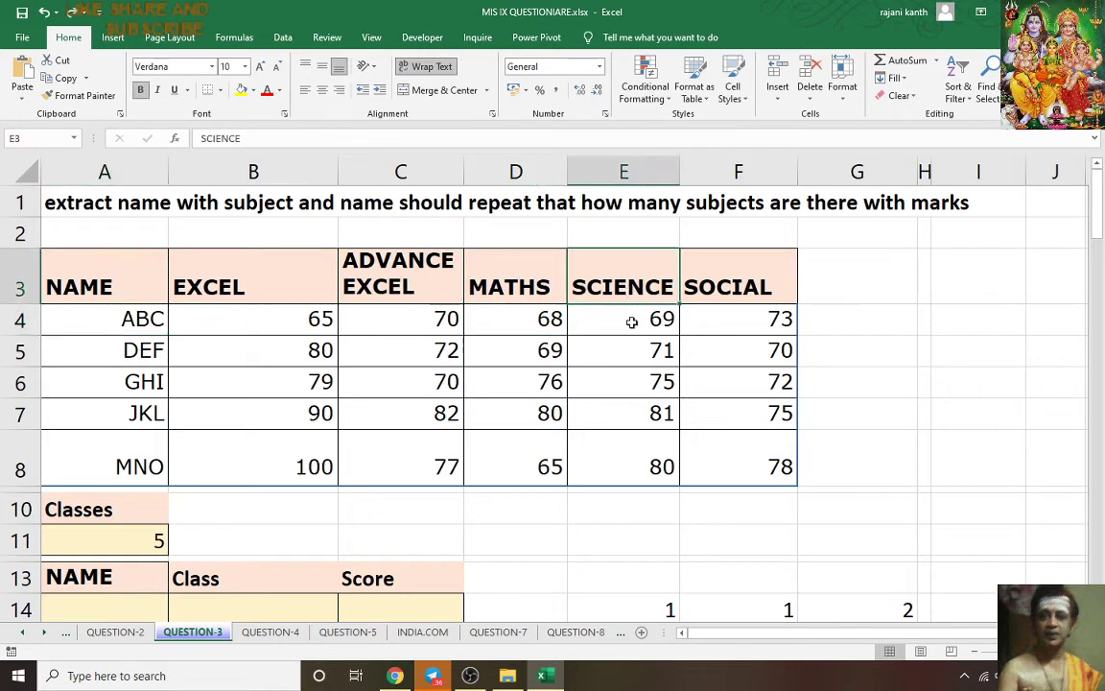
{"action": "left_click", "coordinate": [511, 288]}
{"action": "left_click", "coordinate": [144, 315]}
{"action": "left_click", "coordinate": [740, 288]}
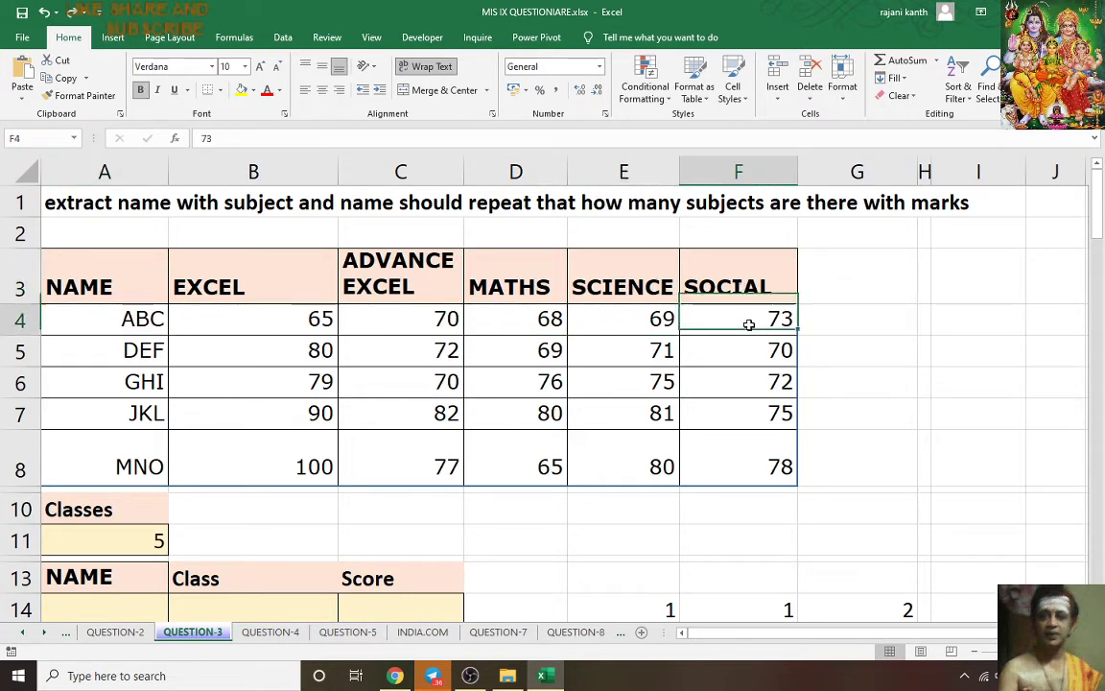
{"action": "left_click", "coordinate": [124, 355]}
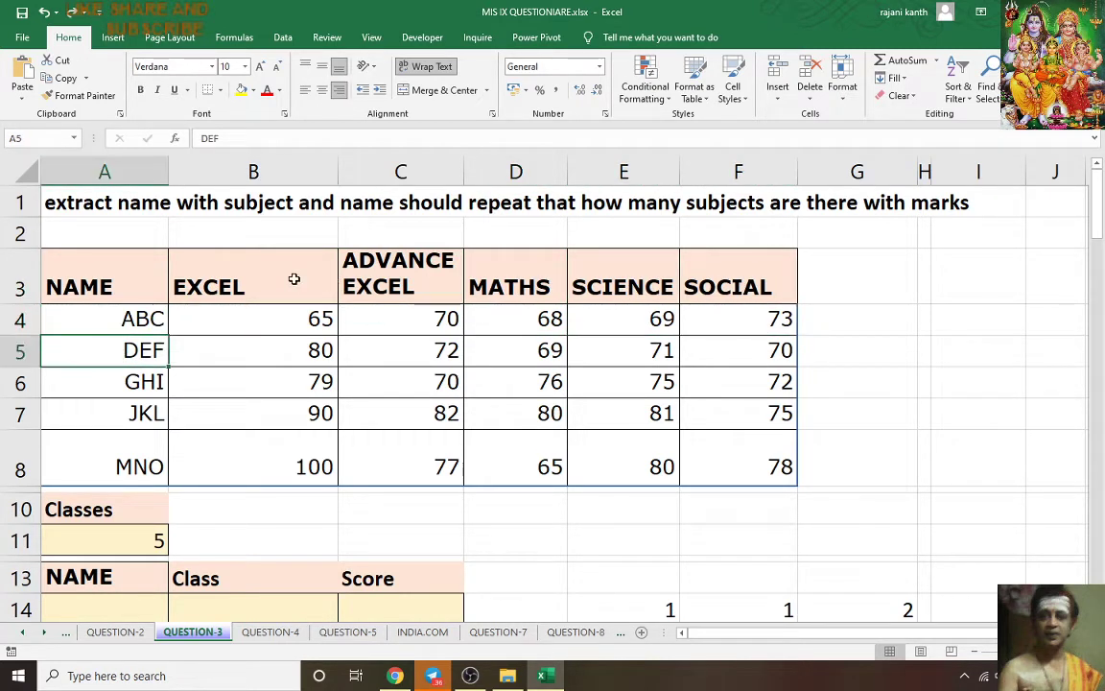
{"action": "left_click", "coordinate": [245, 349]}
{"action": "left_click_drag", "start_coordinate": [142, 353], "coordinate": [514, 360]}
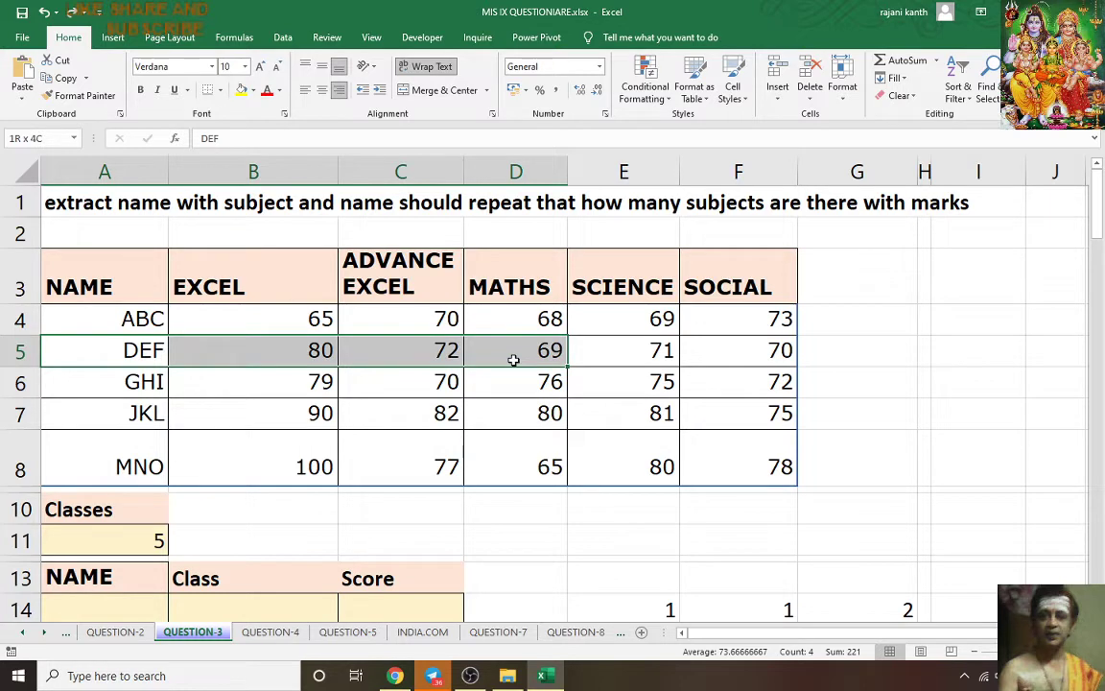
{"action": "left_click_drag", "start_coordinate": [514, 360], "coordinate": [734, 365]}
{"action": "scroll", "coordinate": [566, 419], "scroll_direction": "down", "scroll_amount": 3}
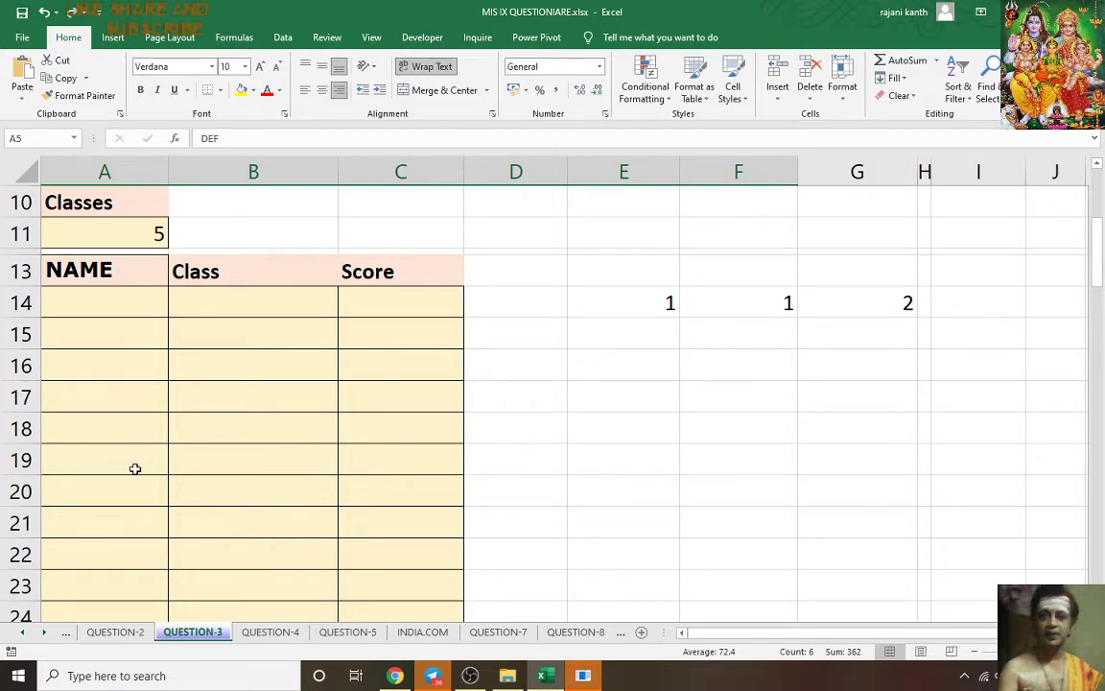
{"action": "scroll", "coordinate": [136, 468], "scroll_direction": "up", "scroll_amount": 2}
{"action": "scroll", "coordinate": [293, 318], "scroll_direction": "up", "scroll_amount": 1}
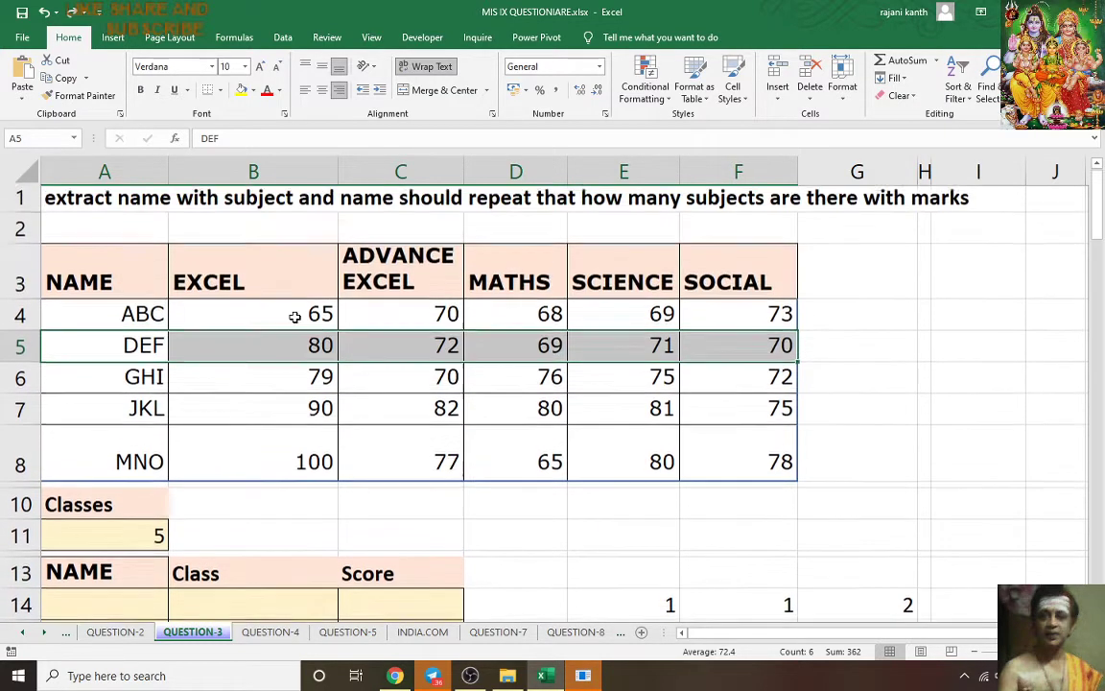
{"action": "left_click_drag", "start_coordinate": [129, 319], "coordinate": [135, 455]}
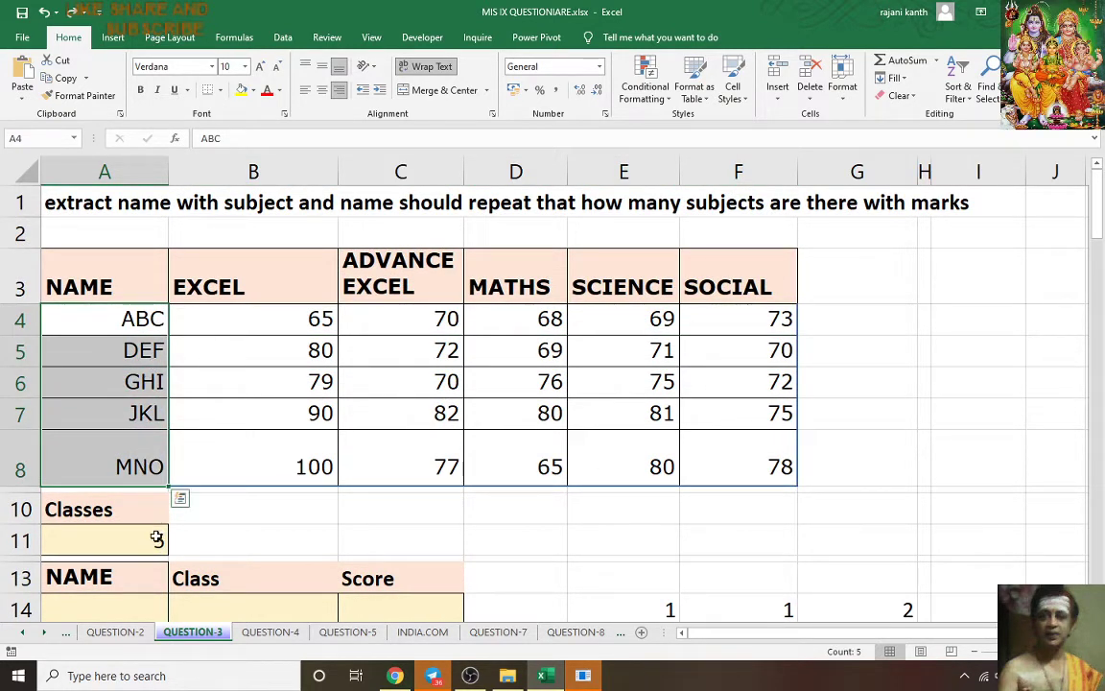
{"action": "left_click", "coordinate": [140, 320]}
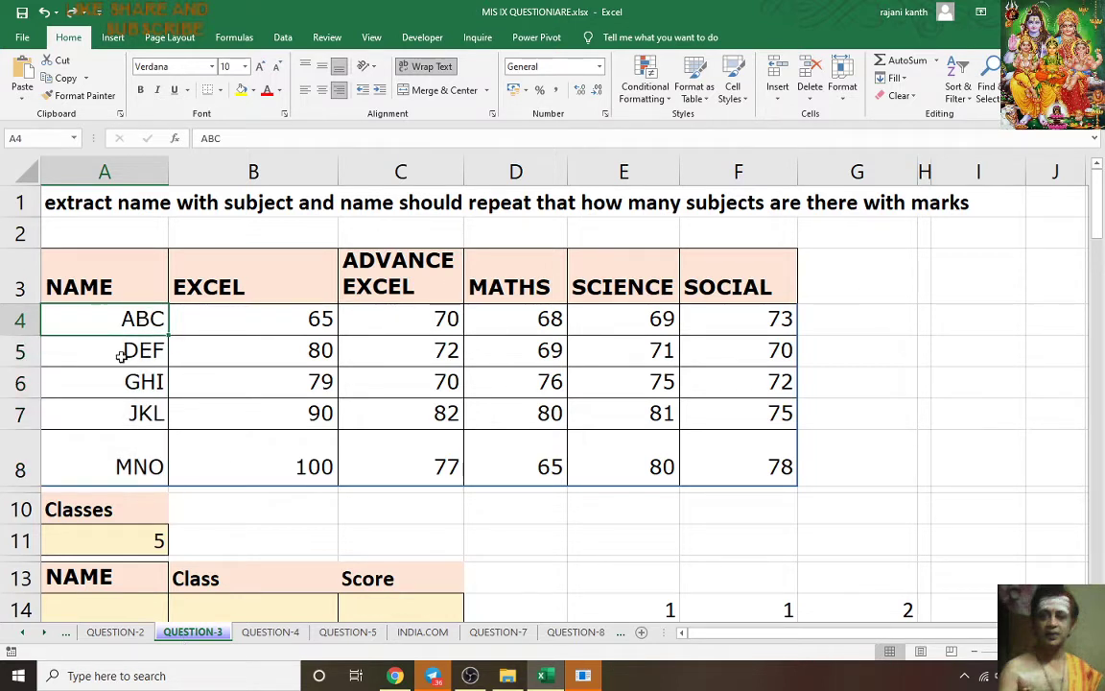
{"action": "left_click", "coordinate": [139, 355]}
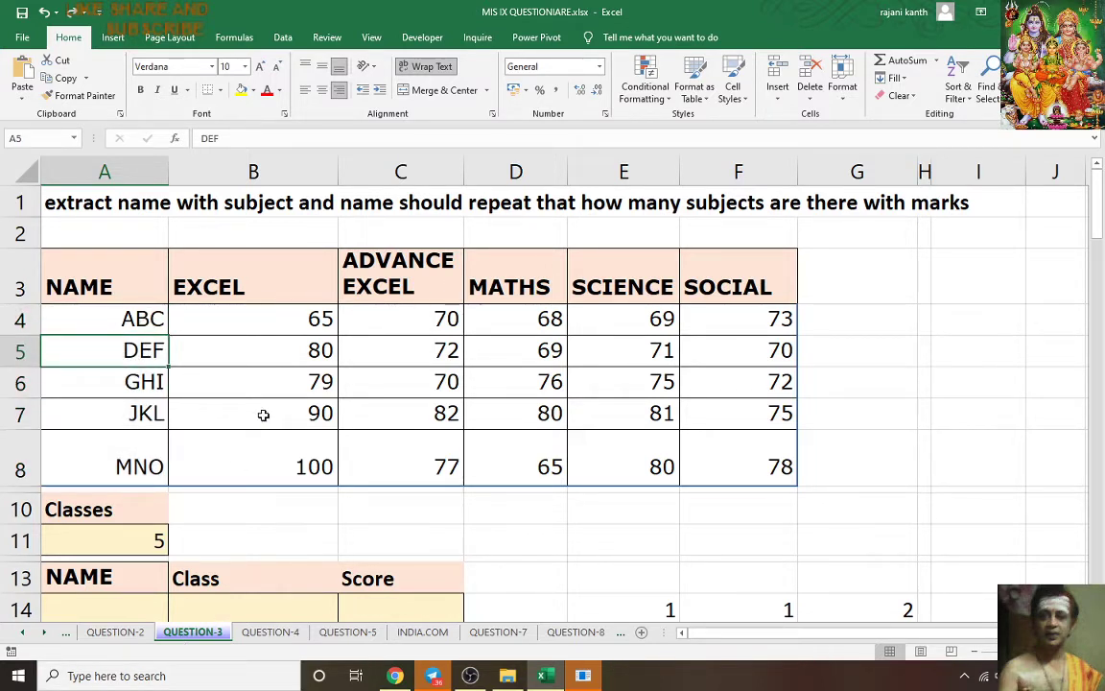
{"action": "left_click", "coordinate": [159, 385]}
{"action": "left_click", "coordinate": [141, 412]}
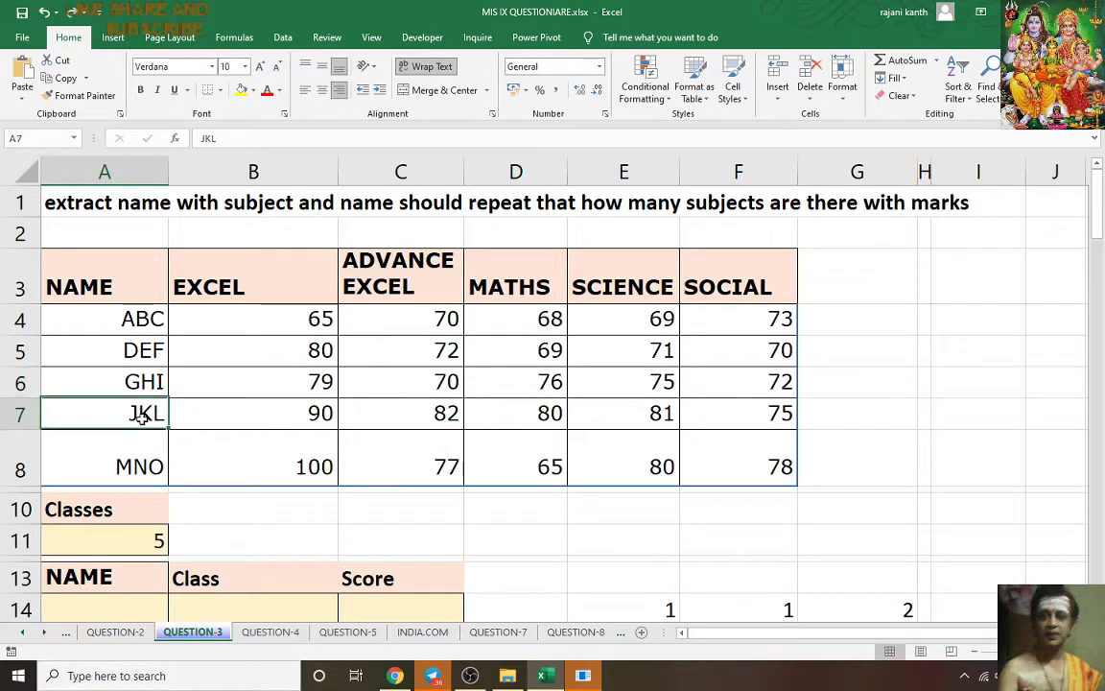
{"action": "left_click", "coordinate": [141, 466]}
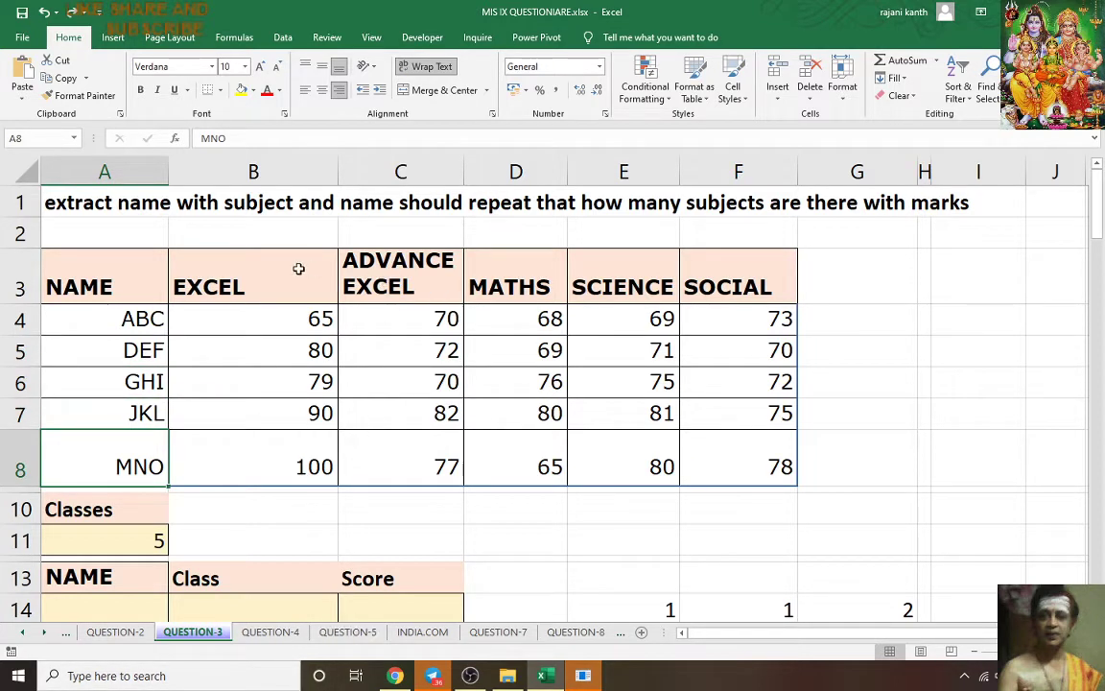
{"action": "left_click_drag", "start_coordinate": [231, 251], "coordinate": [687, 265]}
{"action": "left_click_drag", "start_coordinate": [222, 286], "coordinate": [729, 284]}
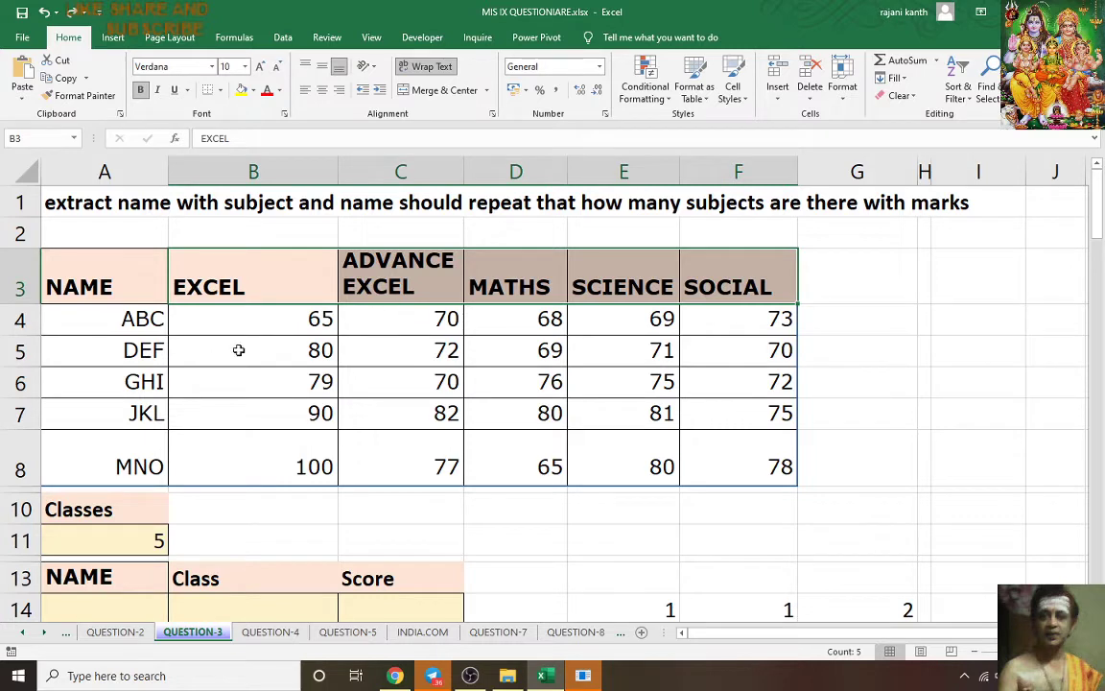
{"action": "scroll", "coordinate": [488, 376], "scroll_direction": "down", "scroll_amount": 2}
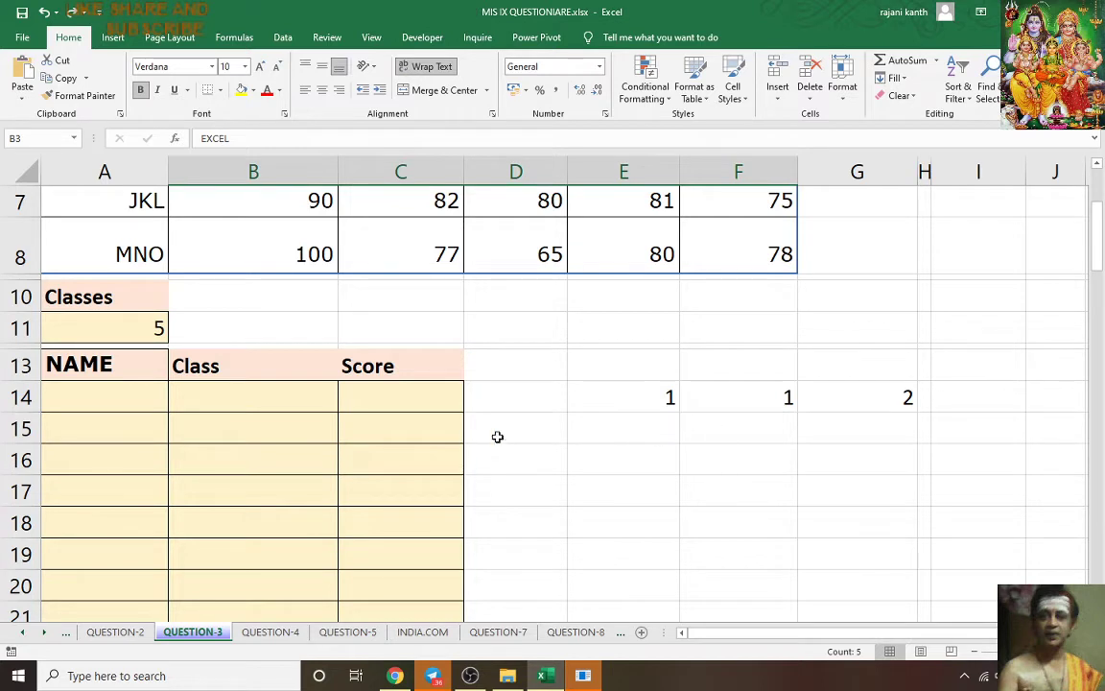
Step: Enter =ROWS(A$14:A14) in A14 and fill it down through row 82
{"action": "left_click", "coordinate": [91, 399]}
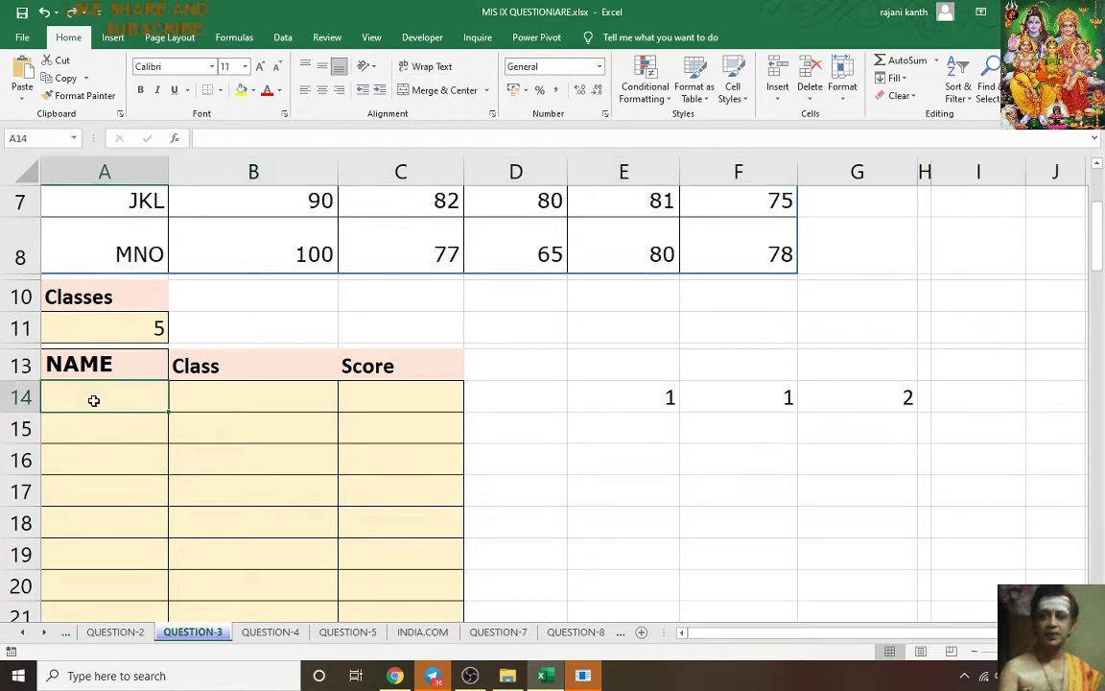
{"action": "type", "text": "=RWOS"}
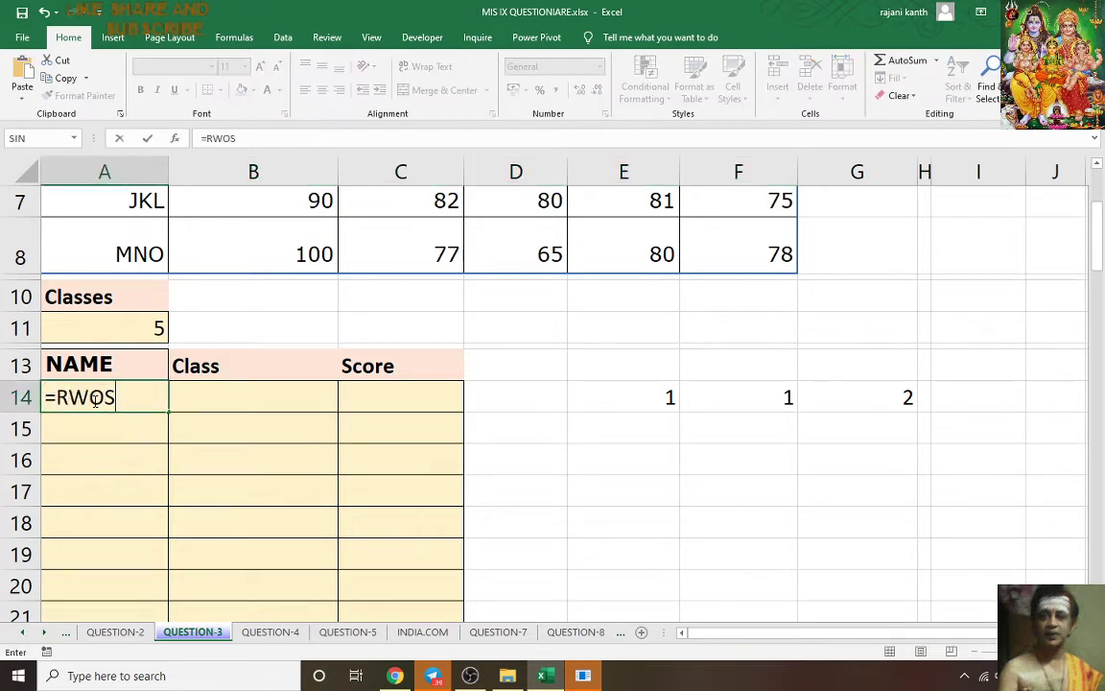
{"action": "key", "text": "BackSpace"}
{"action": "key", "text": "BackSpace"}
{"action": "key", "text": "BackSpace"}
{"action": "type", "text": "OWS("}
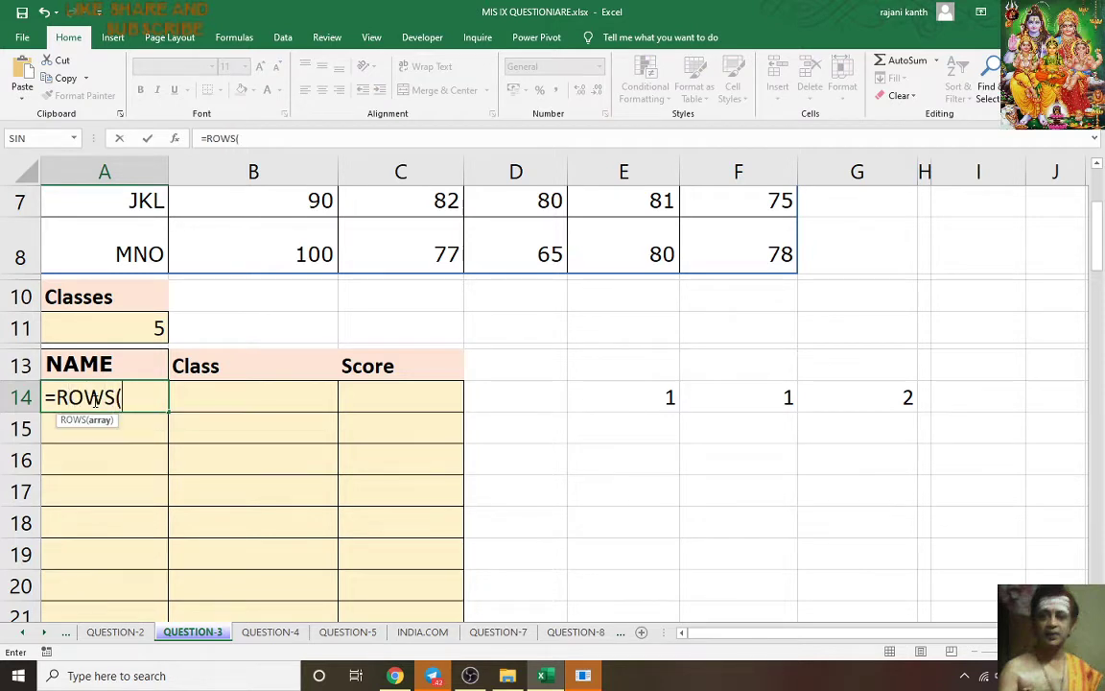
{"action": "type", "text": "A$14:A"}
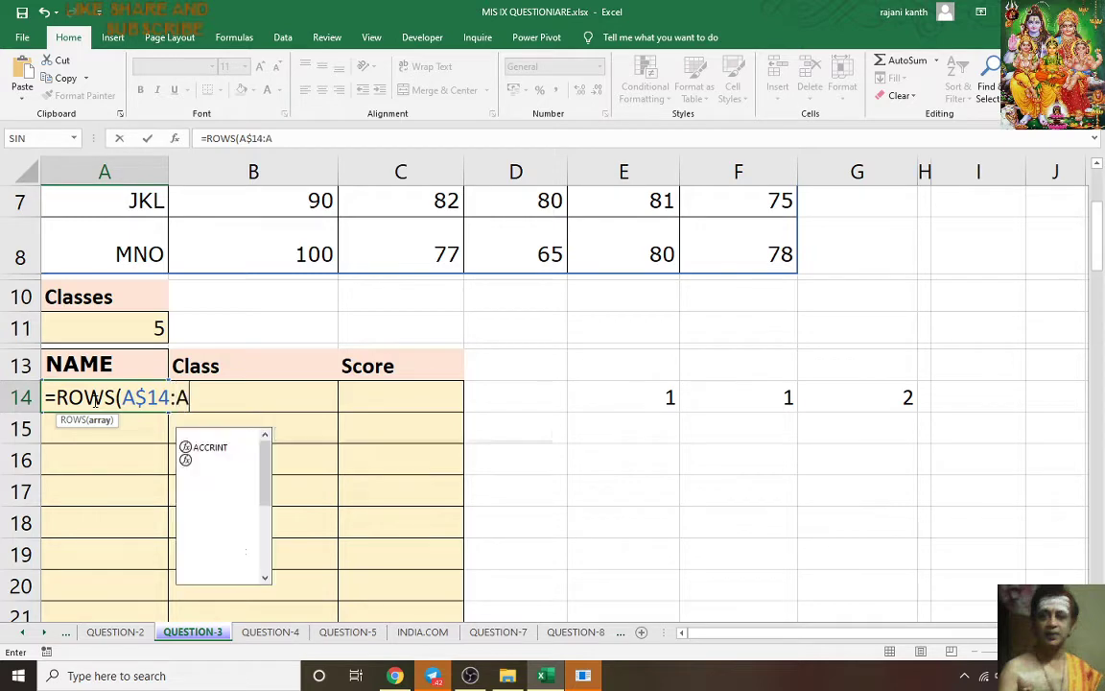
{"action": "type", "text": "14)"}
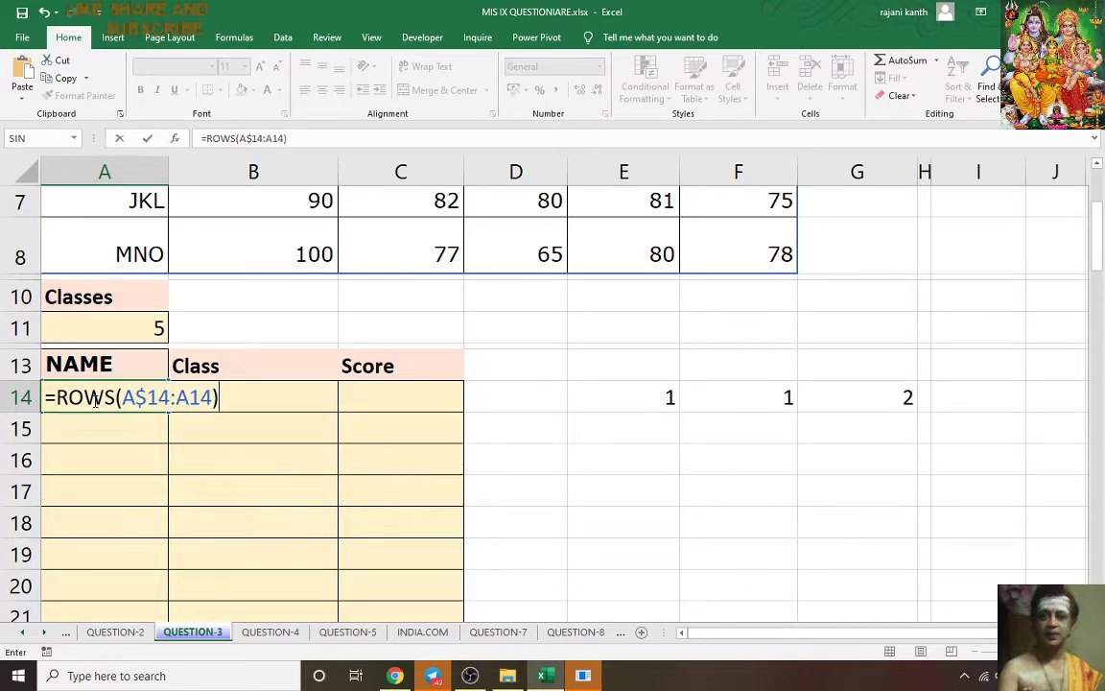
{"action": "key", "text": "ctrl+Return"}
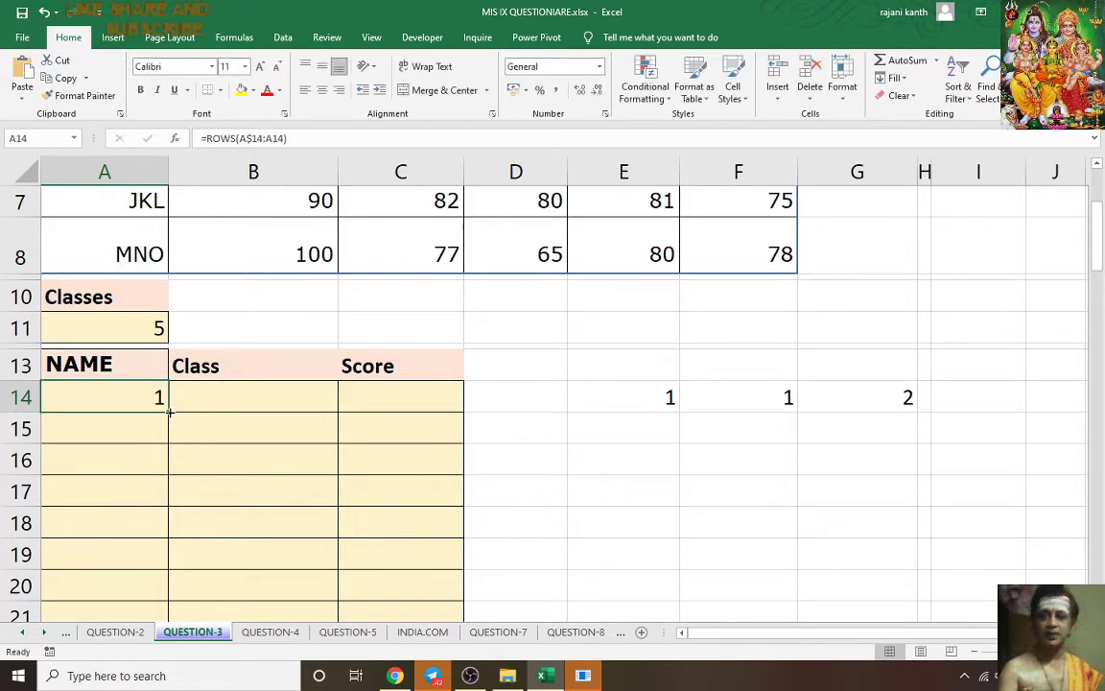
{"action": "left_click_drag", "start_coordinate": [168, 411], "coordinate": [163, 561]}
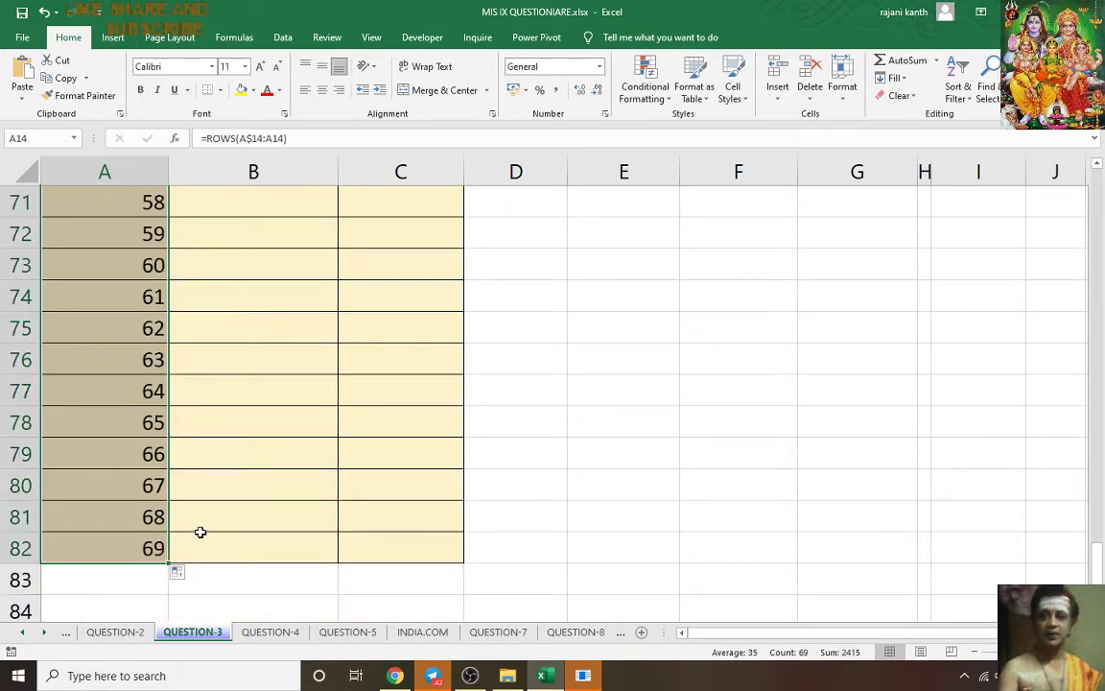
Step: Reopen A14's row-count formula for editing
{"action": "scroll", "coordinate": [200, 532], "scroll_direction": "up", "scroll_amount": 20}
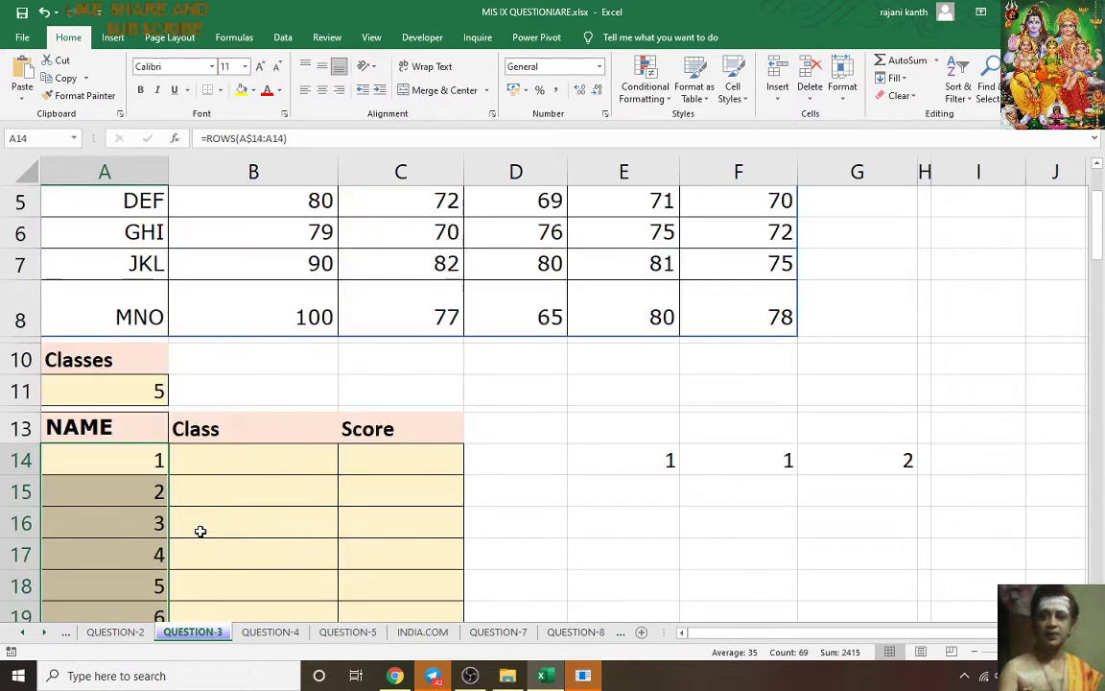
{"action": "left_click", "coordinate": [133, 458]}
{"action": "double_click", "coordinate": [133, 458]}
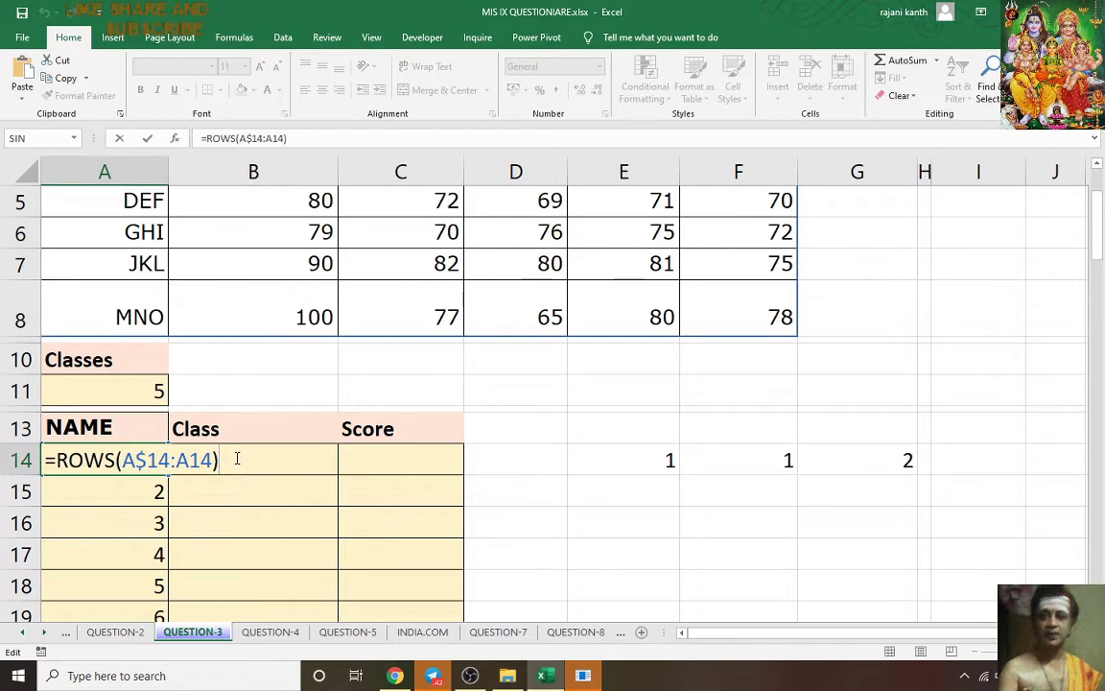
Step: Divide A14's row count by the Classes value in A11 and fill it down column A
{"action": "type", "text": "/"}
{"action": "left_click", "coordinate": [120, 388]}
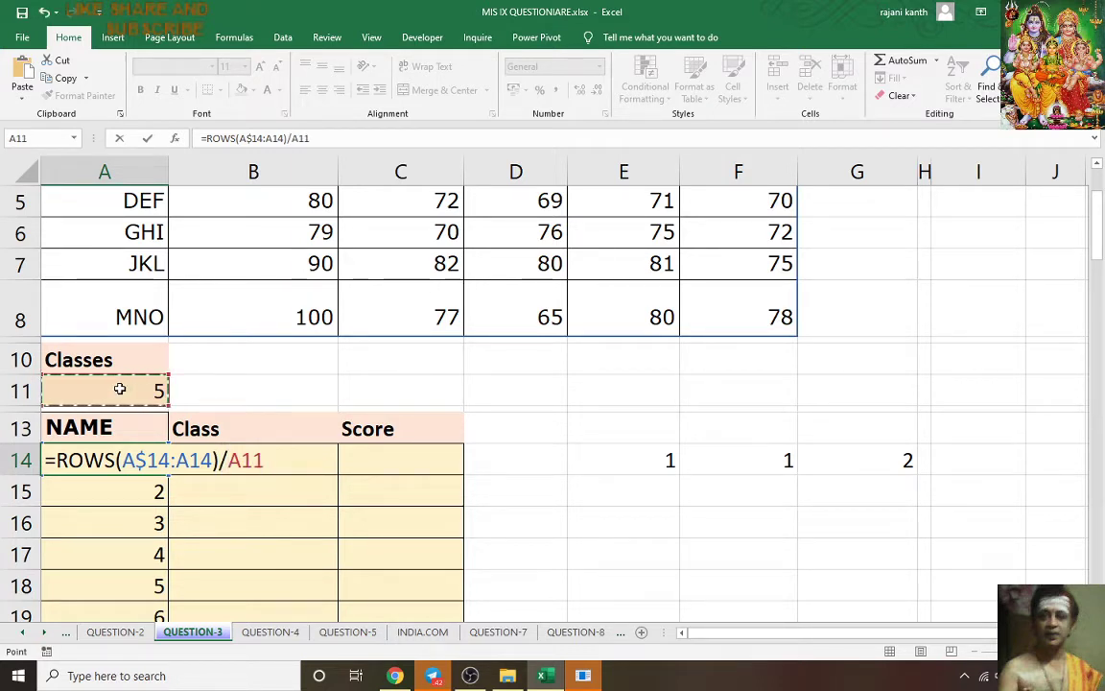
{"action": "key", "text": "ctrl+Return"}
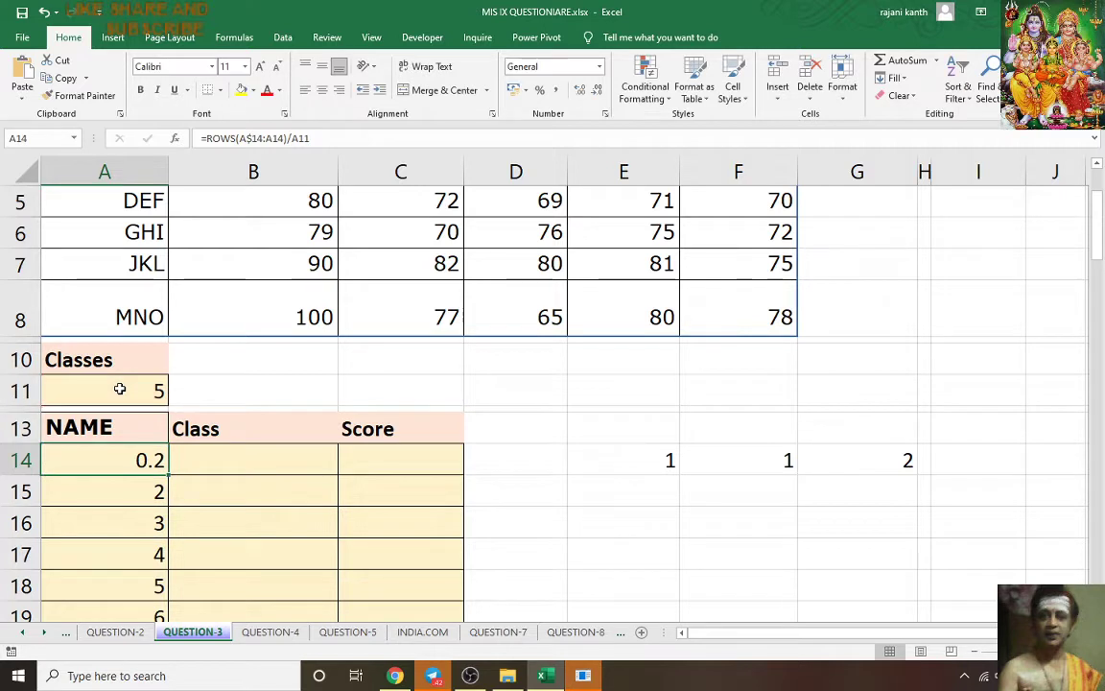
{"action": "double_click", "coordinate": [169, 472]}
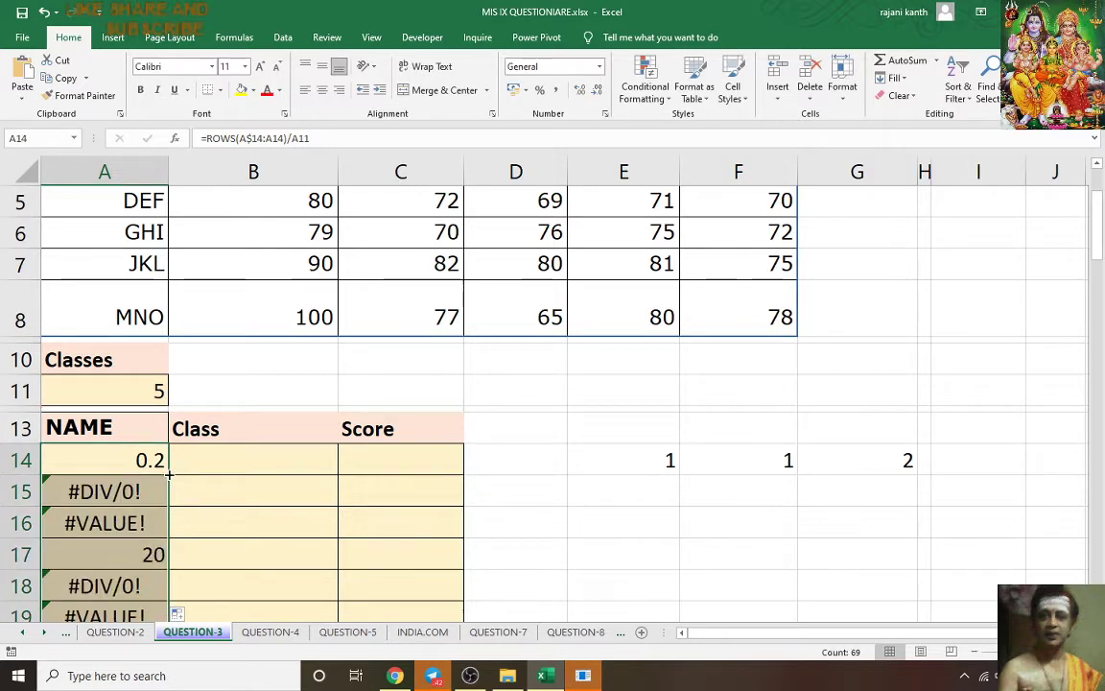
Step: Make the divisor absolute as $A$11, refill column A, and reopen A14's formula
{"action": "double_click", "coordinate": [153, 458]}
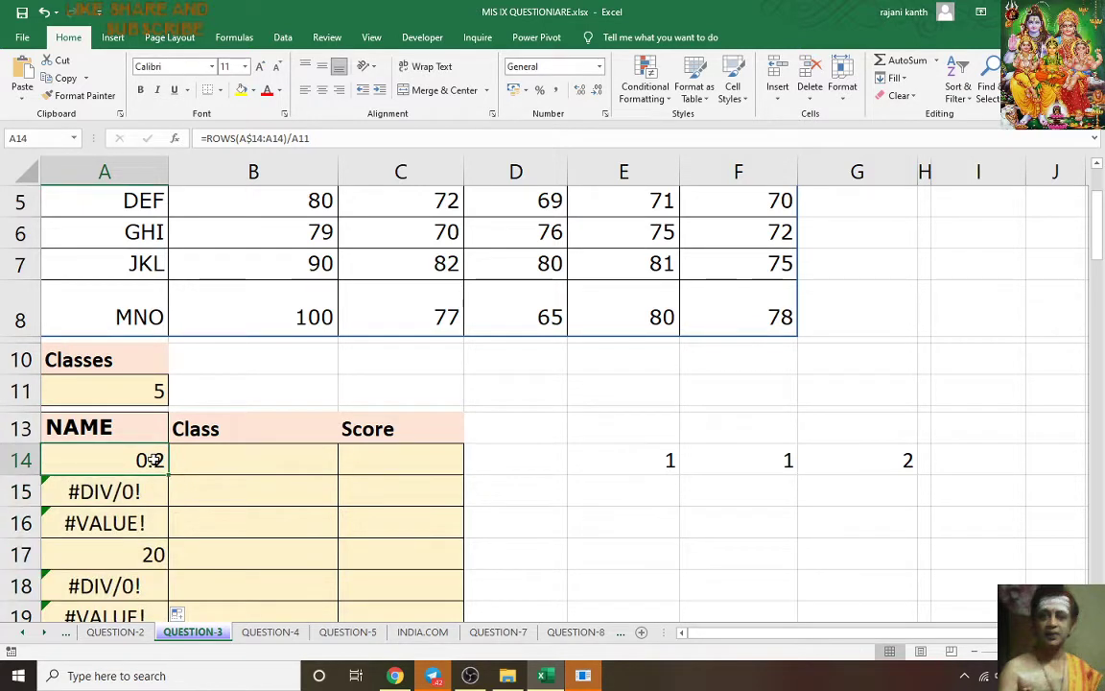
{"action": "double_click", "coordinate": [233, 460]}
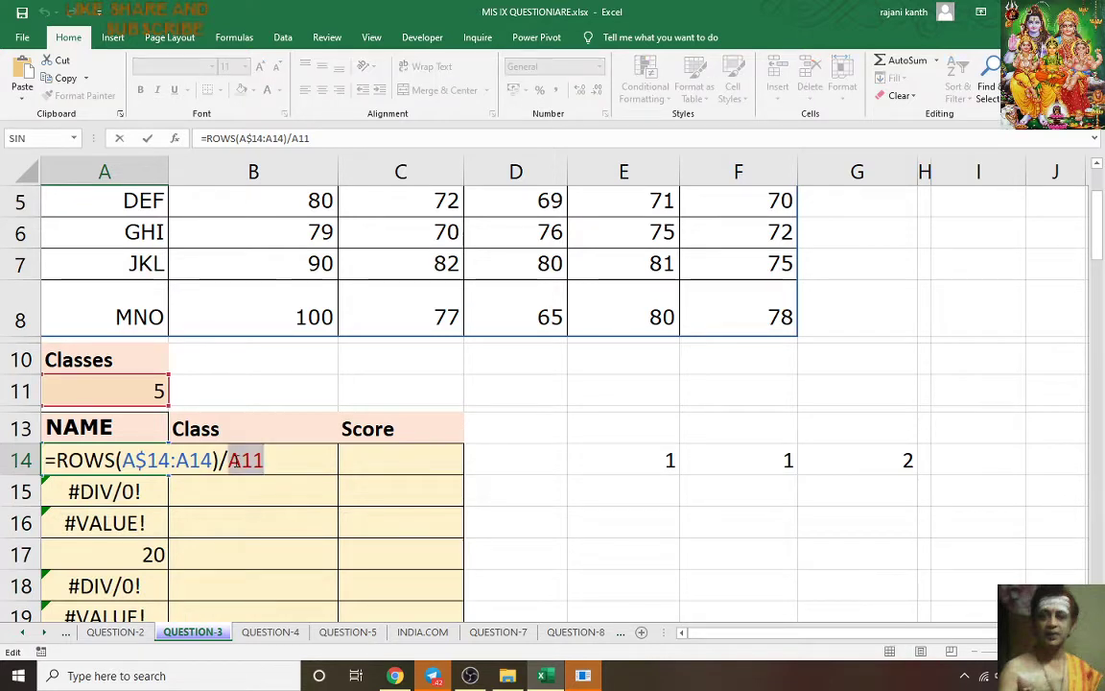
{"action": "key", "text": "F4"}
{"action": "key", "text": "ctrl+Return"}
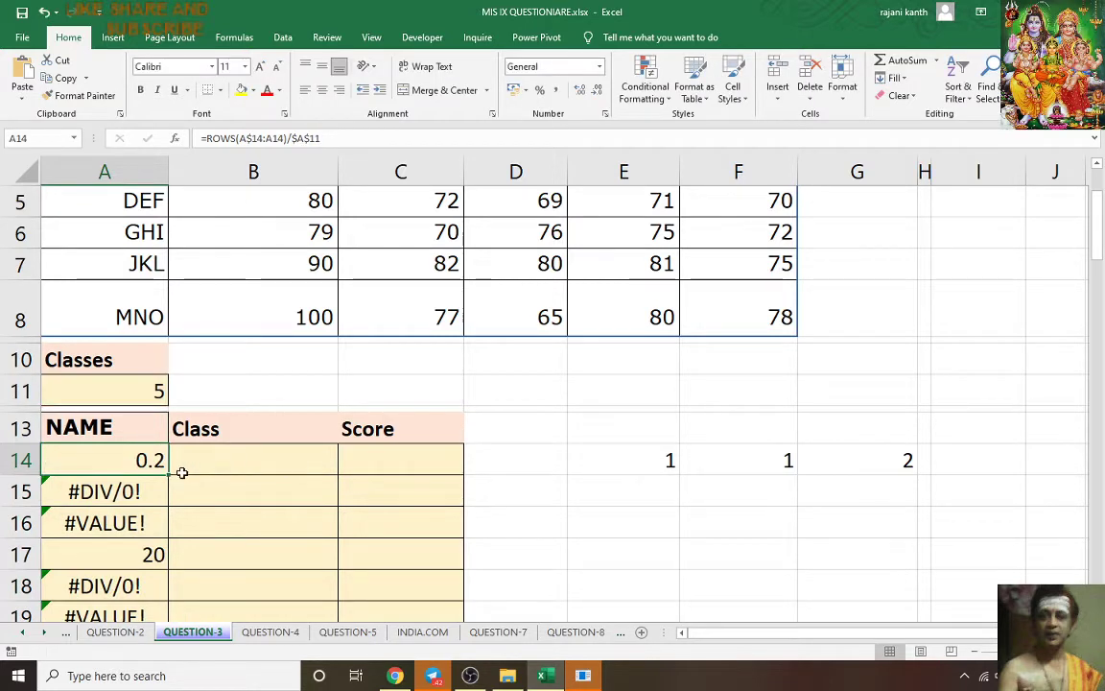
{"action": "double_click", "coordinate": [169, 473]}
{"action": "scroll", "coordinate": [167, 480], "scroll_direction": "down", "scroll_amount": 1}
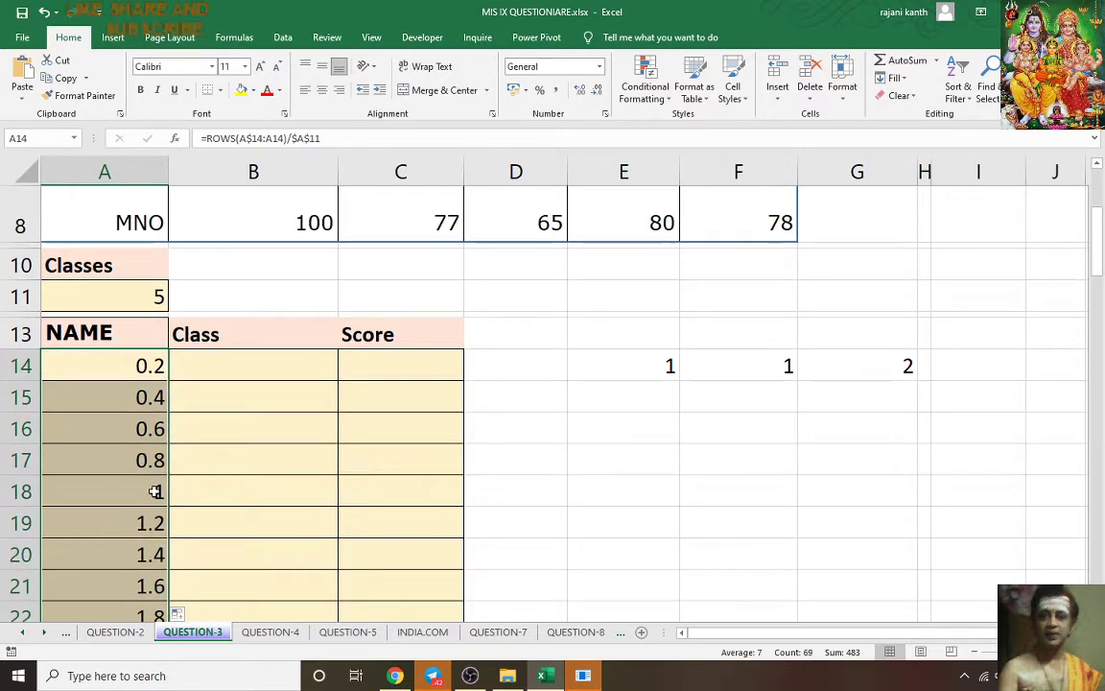
{"action": "scroll", "coordinate": [115, 459], "scroll_direction": "up", "scroll_amount": 1}
{"action": "left_click", "coordinate": [141, 461]}
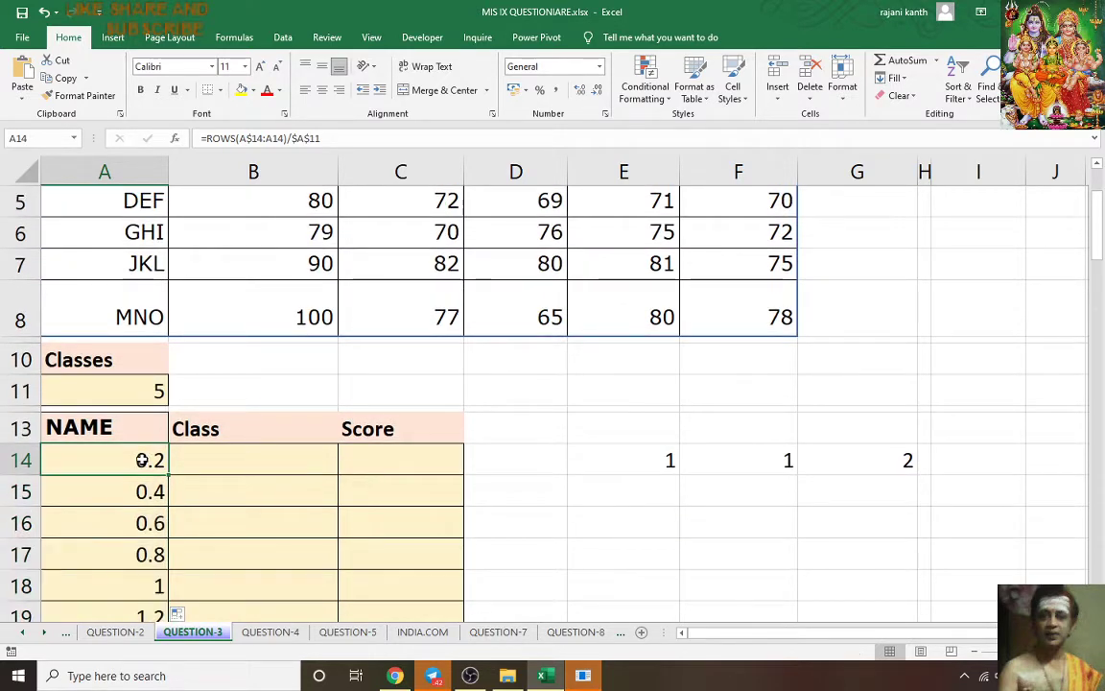
{"action": "double_click", "coordinate": [141, 460]}
Step: Change A14 to =ROUNDUP(ROWS(A$14:A14)/$A$11,0) and fill it down column A
{"action": "left_click", "coordinate": [56, 460]}
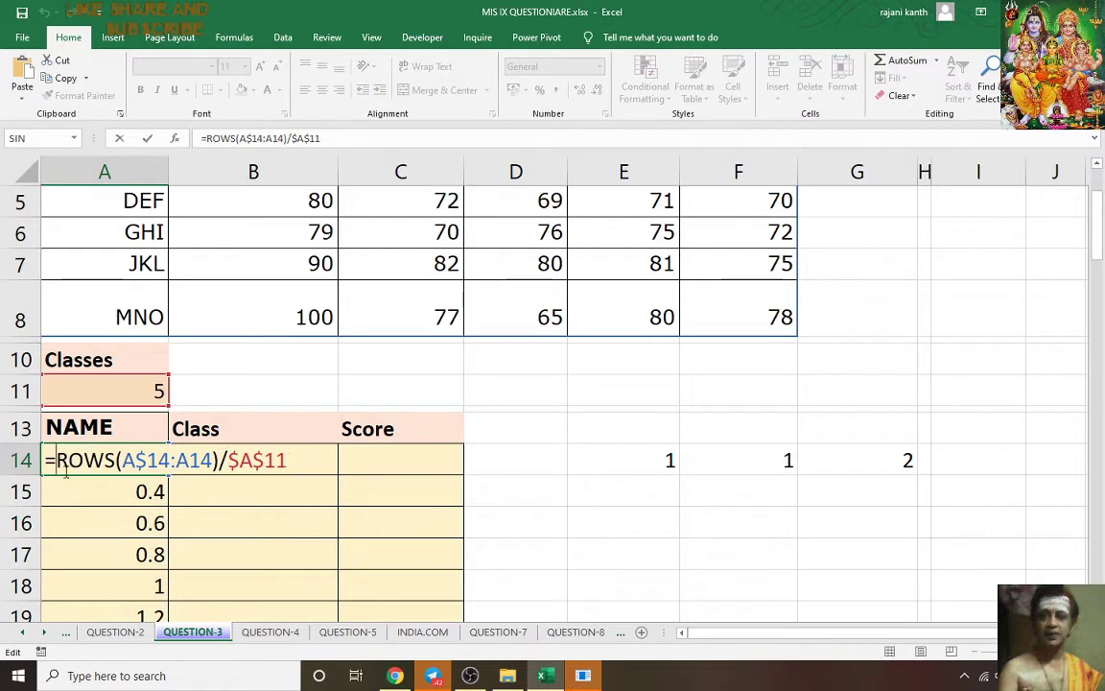
{"action": "type", "text": "ROU"}
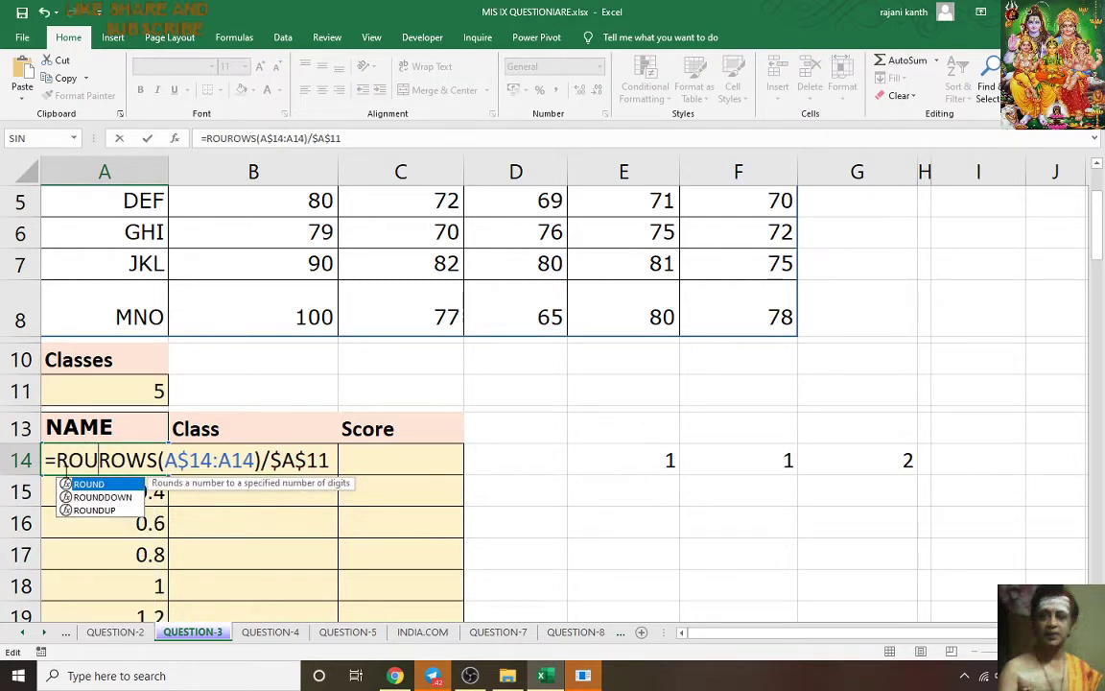
{"action": "key", "text": "Down"}
{"action": "key", "text": "Down"}
{"action": "key", "text": "Tab"}
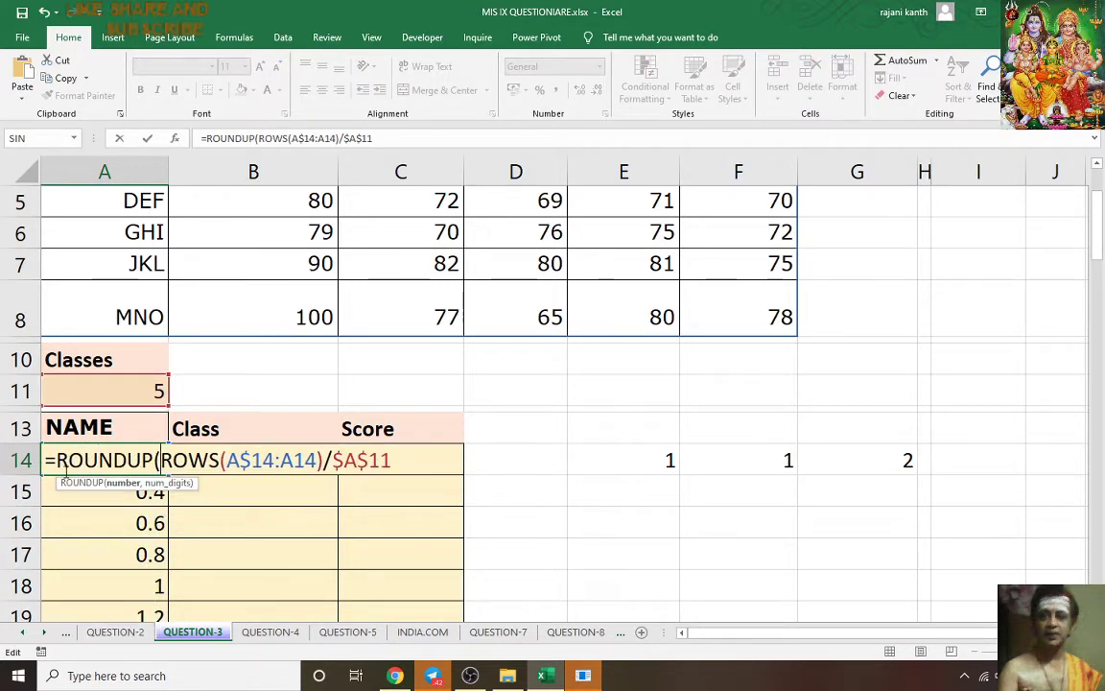
{"action": "left_click", "coordinate": [404, 456]}
{"action": "type", "text": ",0)"}
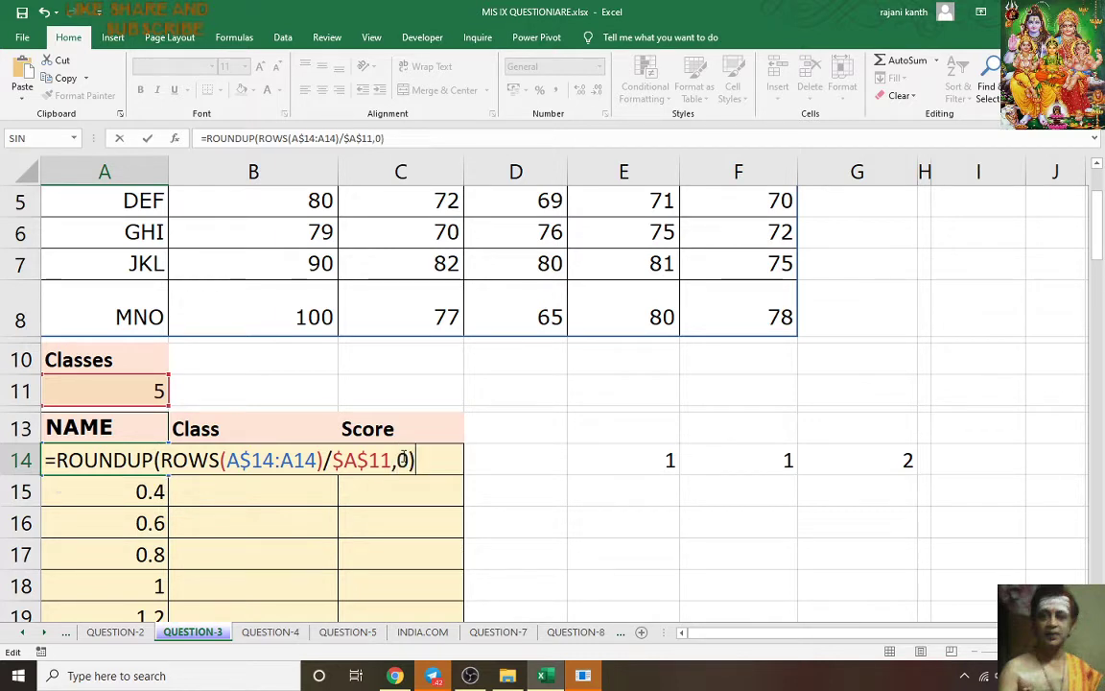
{"action": "key", "text": "ctrl+Return"}
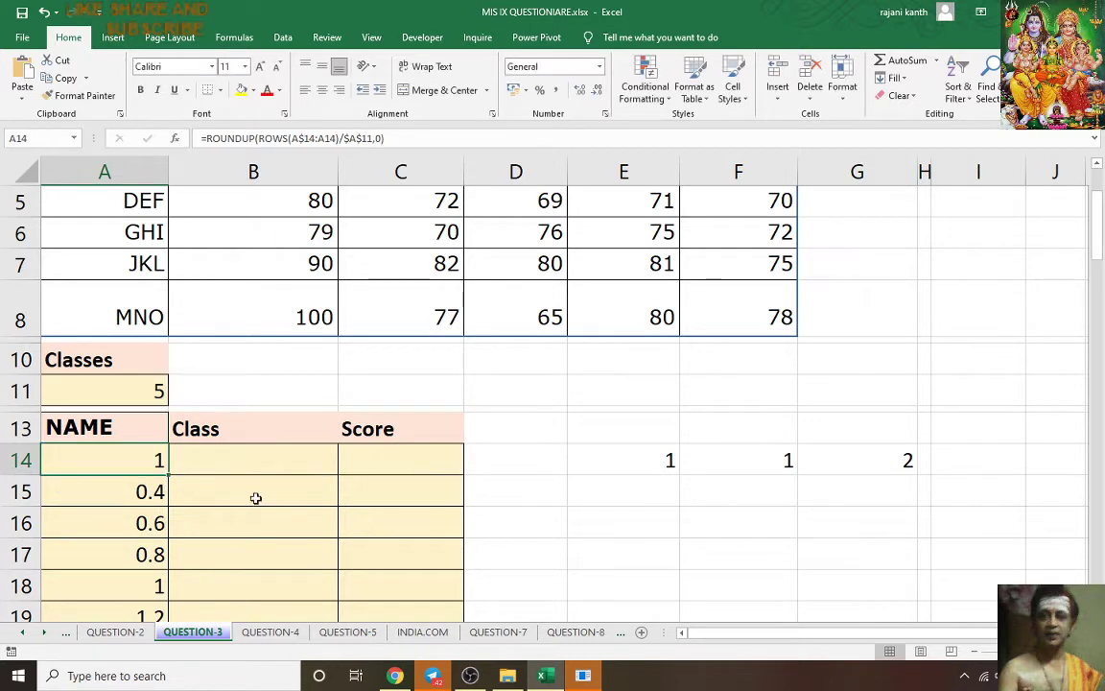
{"action": "double_click", "coordinate": [168, 474]}
{"action": "scroll", "coordinate": [228, 451], "scroll_direction": "down", "scroll_amount": 1}
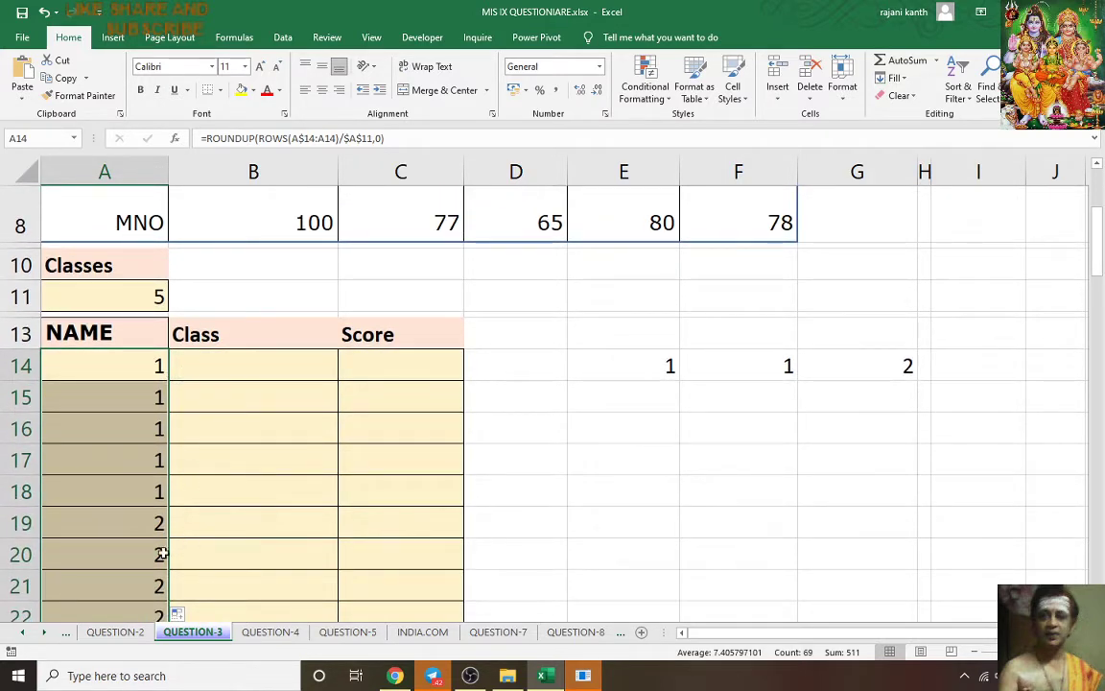
{"action": "scroll", "coordinate": [191, 550], "scroll_direction": "down", "scroll_amount": 2}
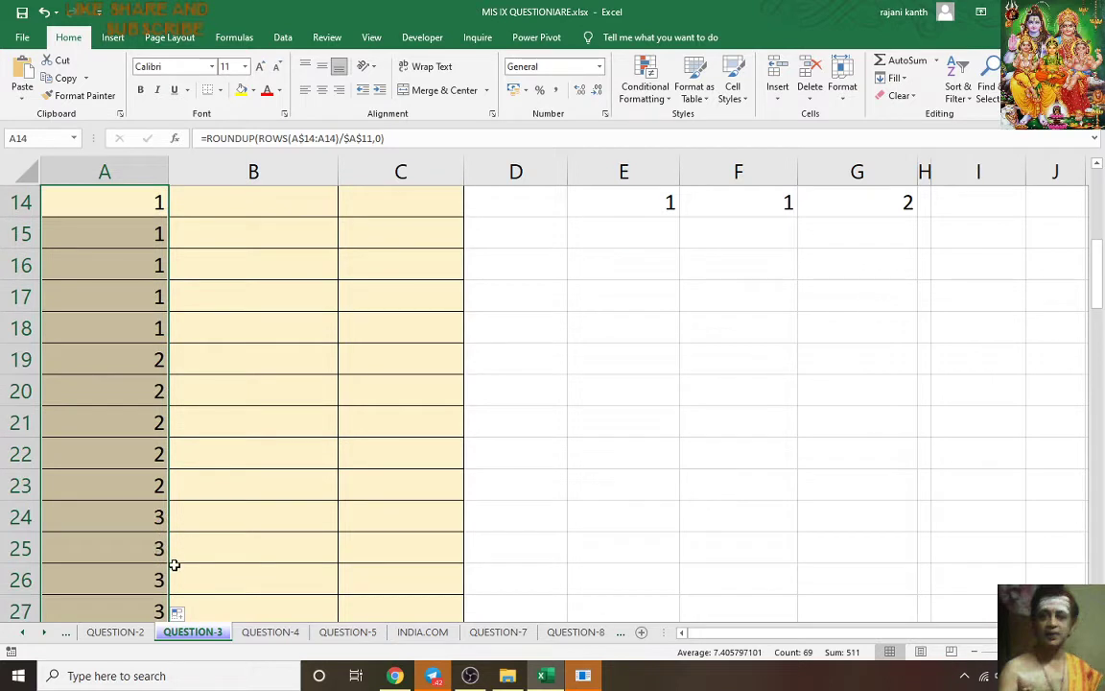
{"action": "scroll", "coordinate": [165, 567], "scroll_direction": "down", "scroll_amount": 2}
{"action": "scroll", "coordinate": [160, 579], "scroll_direction": "down", "scroll_amount": 3}
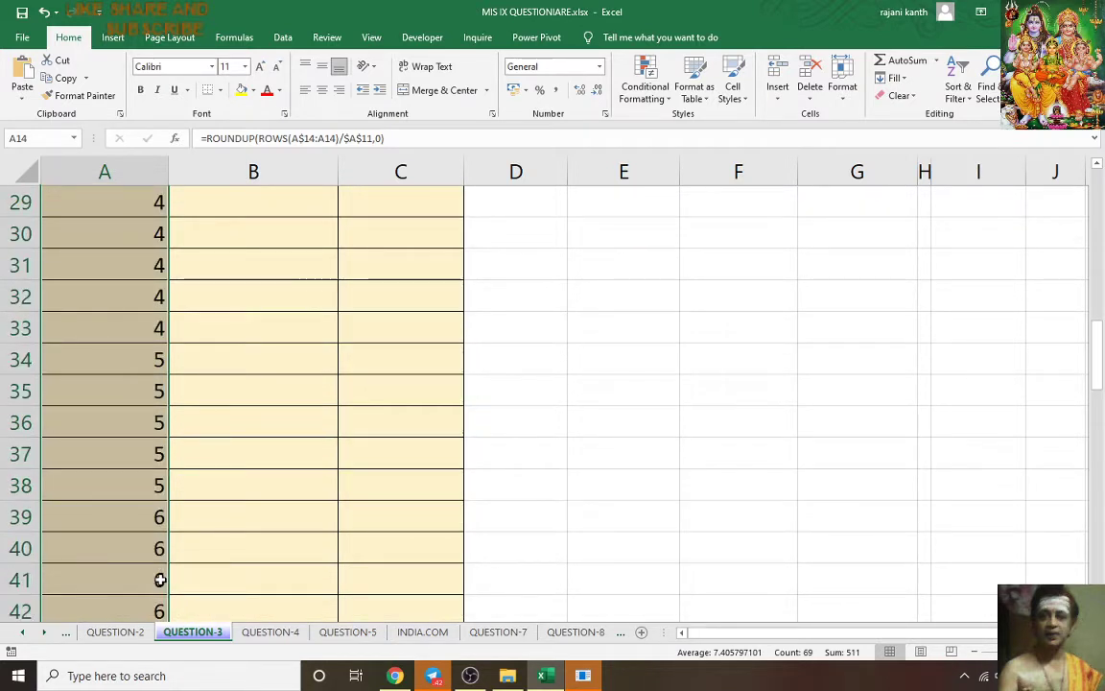
{"action": "scroll", "coordinate": [160, 580], "scroll_direction": "up", "scroll_amount": 6}
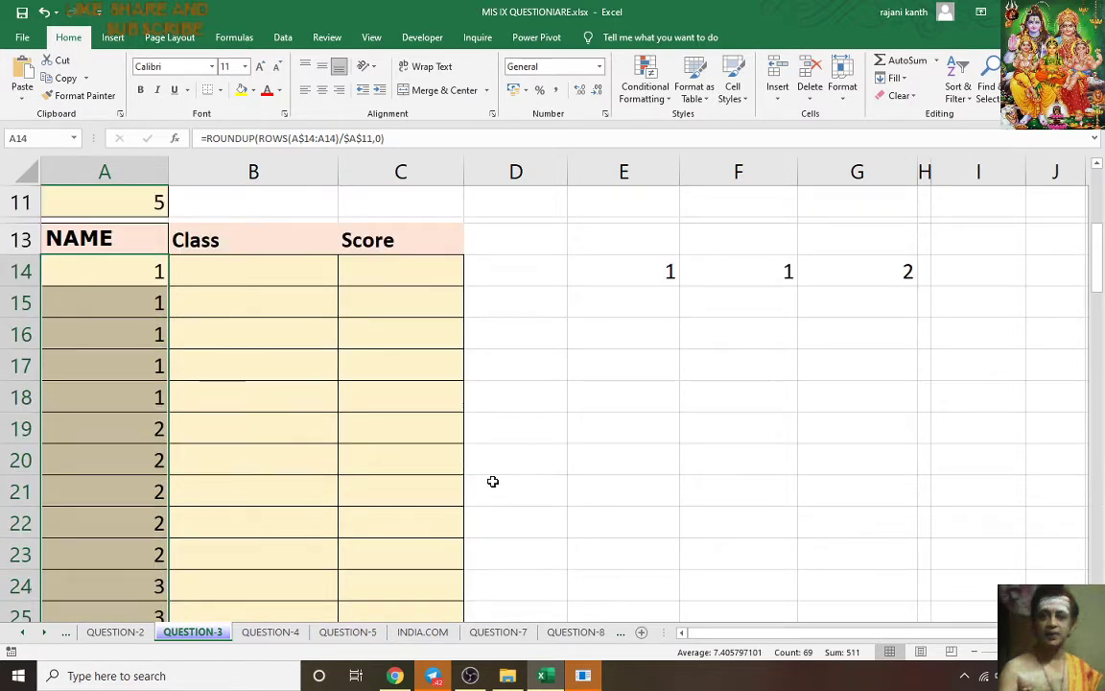
{"action": "scroll", "coordinate": [446, 484], "scroll_direction": "up", "scroll_amount": 2}
Step: Wrap A14's formula as INDEX($A$4:$A$8, ROUNDUP(...)) and fill it down to list names
{"action": "left_click", "coordinate": [134, 459]}
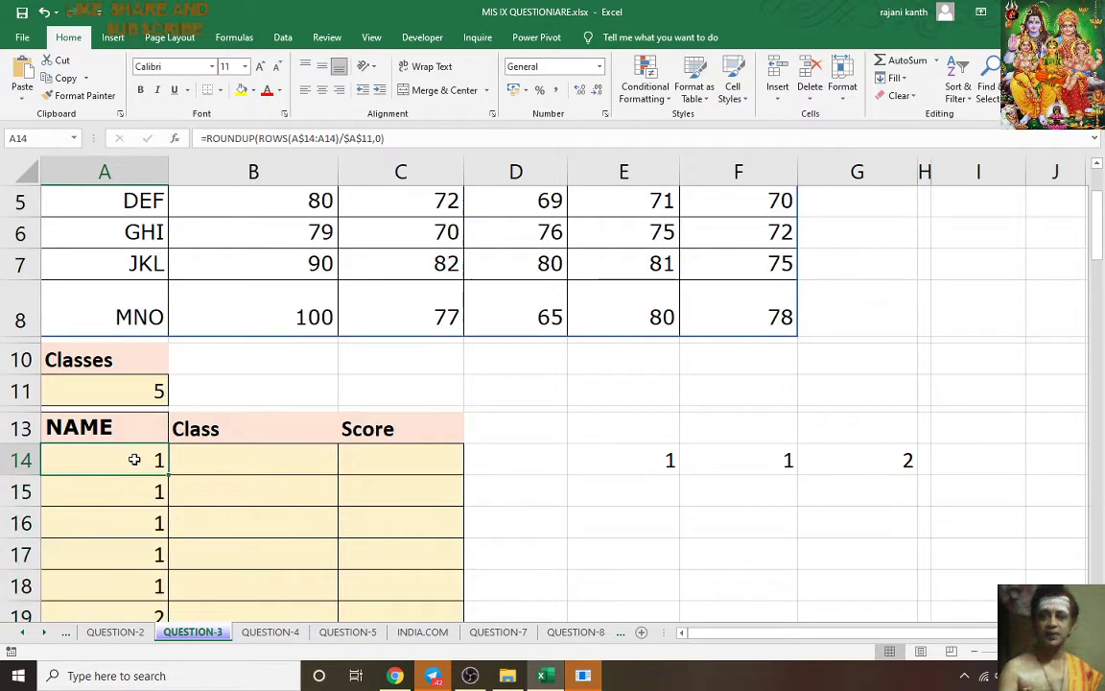
{"action": "double_click", "coordinate": [134, 460]}
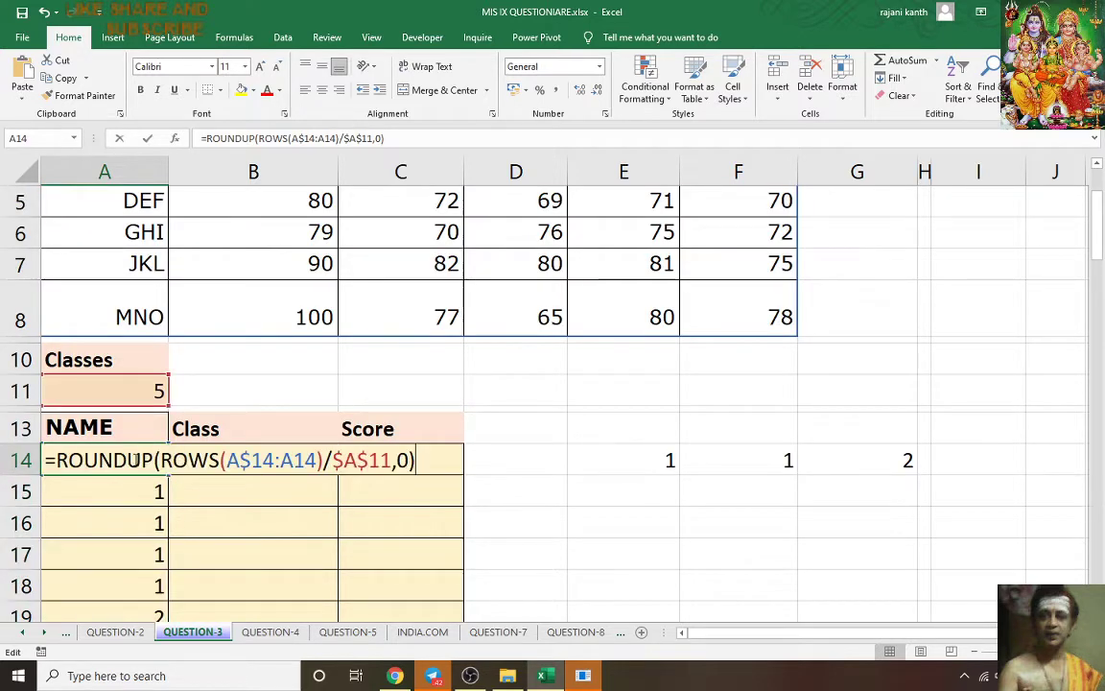
{"action": "left_click", "coordinate": [56, 460]}
{"action": "type", "text": "INDEX("}
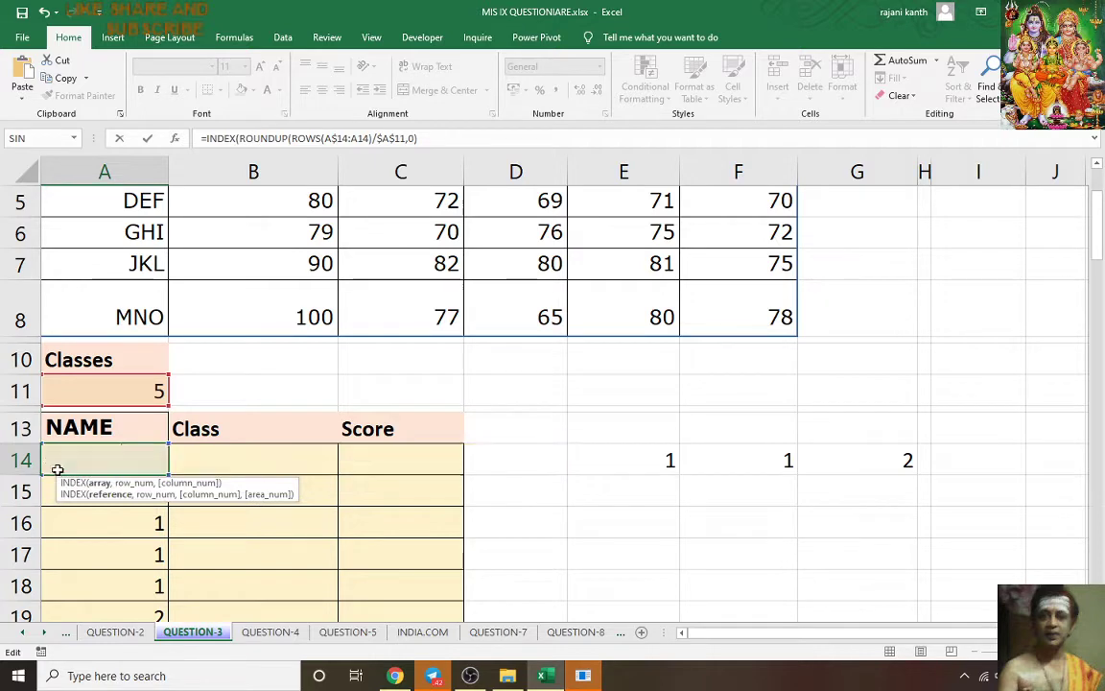
{"action": "scroll", "coordinate": [57, 470], "scroll_direction": "up", "scroll_amount": 2}
{"action": "left_click_drag", "start_coordinate": [128, 316], "coordinate": [136, 458]}
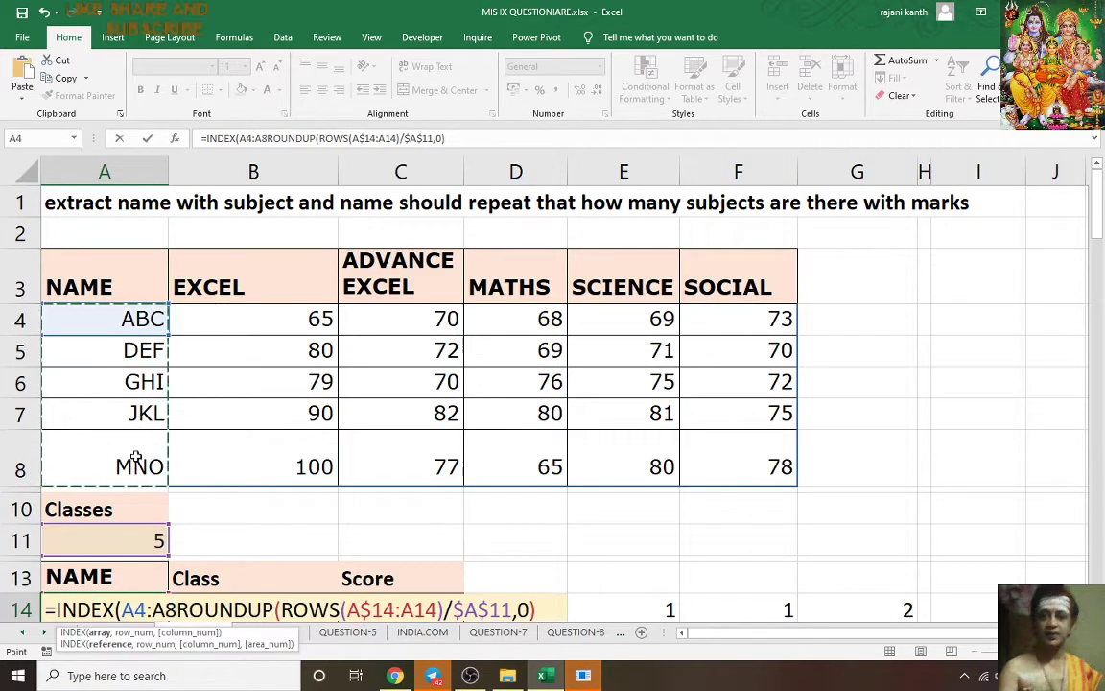
{"action": "scroll", "coordinate": [136, 459], "scroll_direction": "down", "scroll_amount": 2}
{"action": "key", "text": "F4"}
{"action": "type", "text": ","}
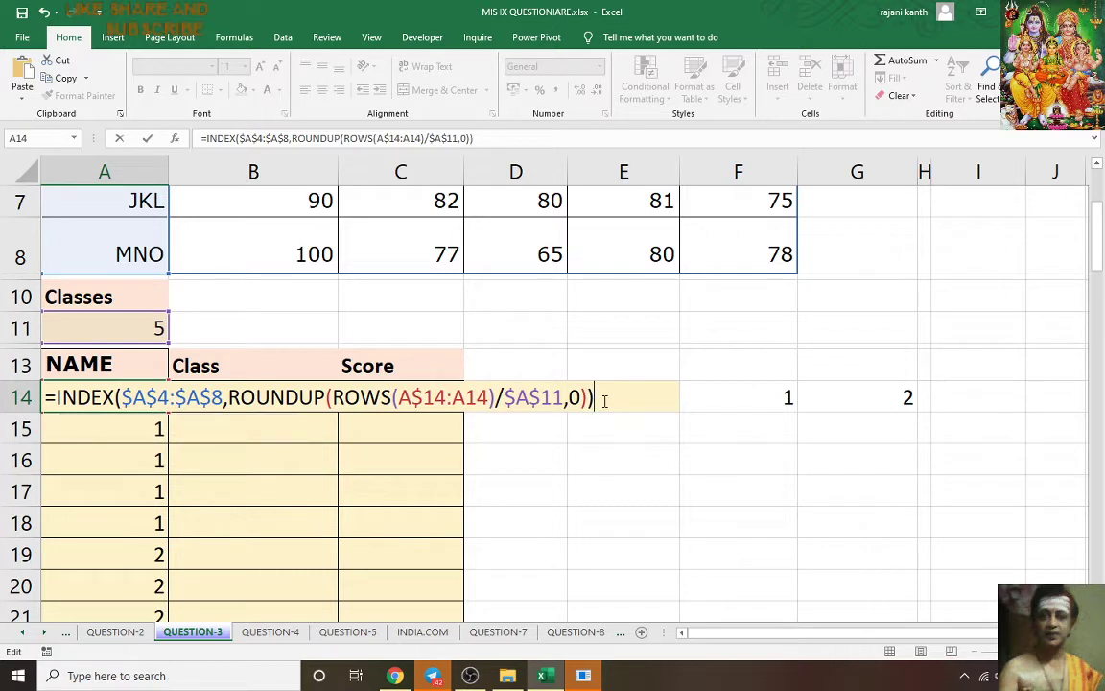
{"action": "key", "text": "ctrl+Return"}
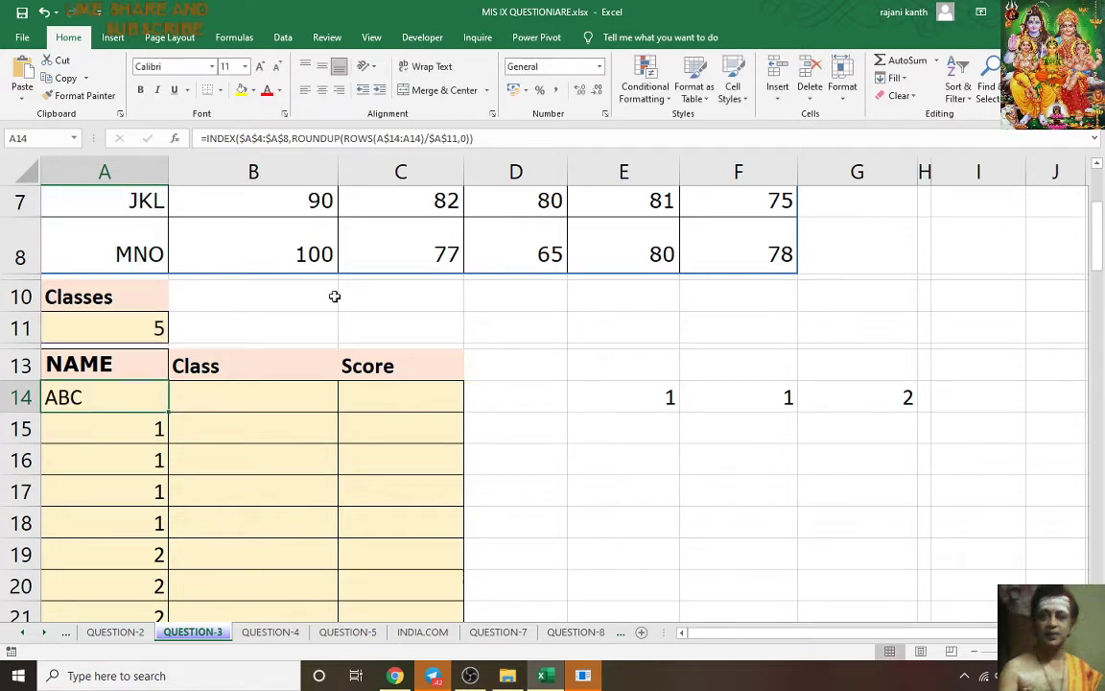
{"action": "double_click", "coordinate": [167, 411]}
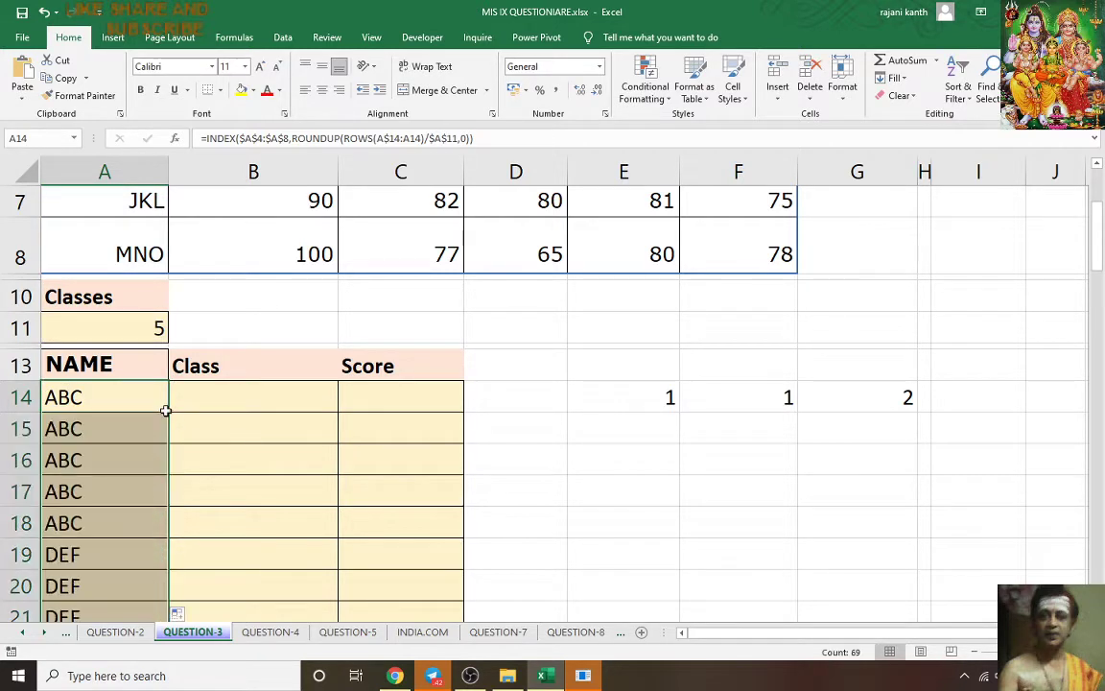
{"action": "scroll", "coordinate": [84, 307], "scroll_direction": "down", "scroll_amount": 1}
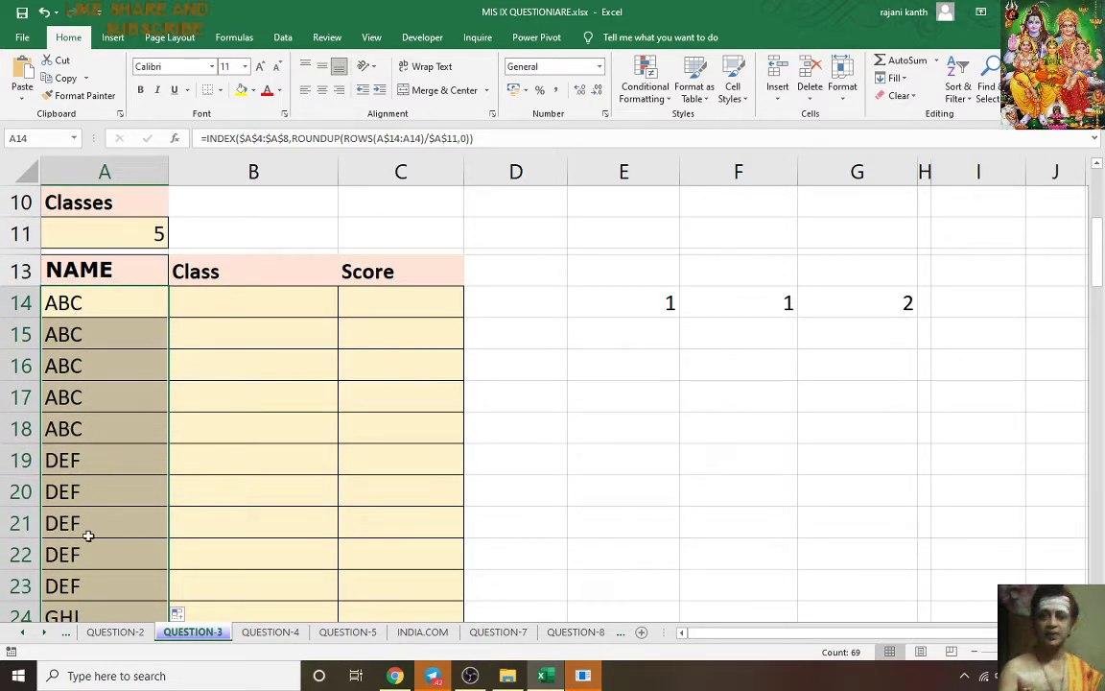
{"action": "scroll", "coordinate": [228, 528], "scroll_direction": "up", "scroll_amount": 3}
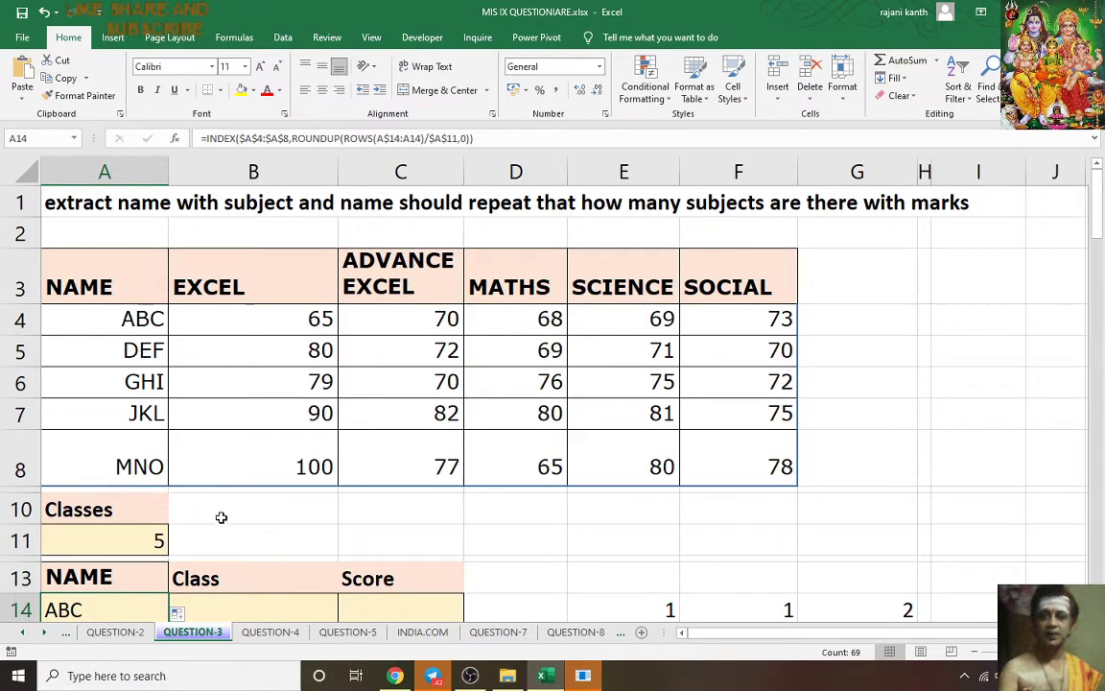
{"action": "scroll", "coordinate": [215, 515], "scroll_direction": "down", "scroll_amount": 1}
Step: Enter =ROWS(B$14:B14) in B14 and fill it down column B
{"action": "left_click", "coordinate": [254, 490]}
{"action": "type", "text": "="}
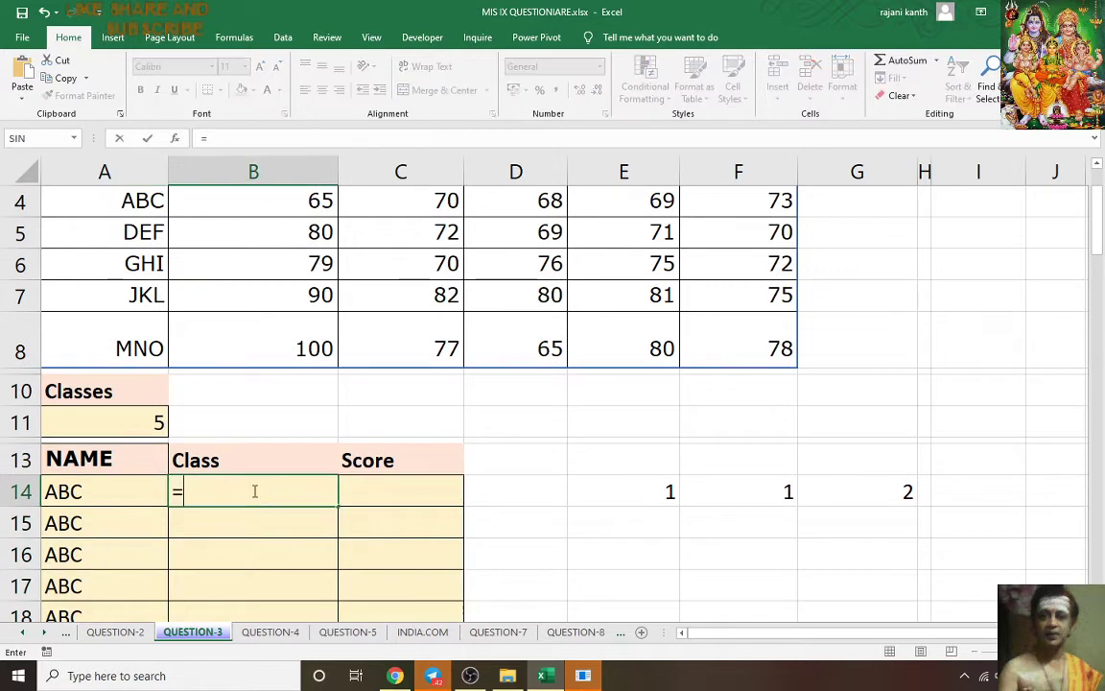
{"action": "type", "text": "S"}
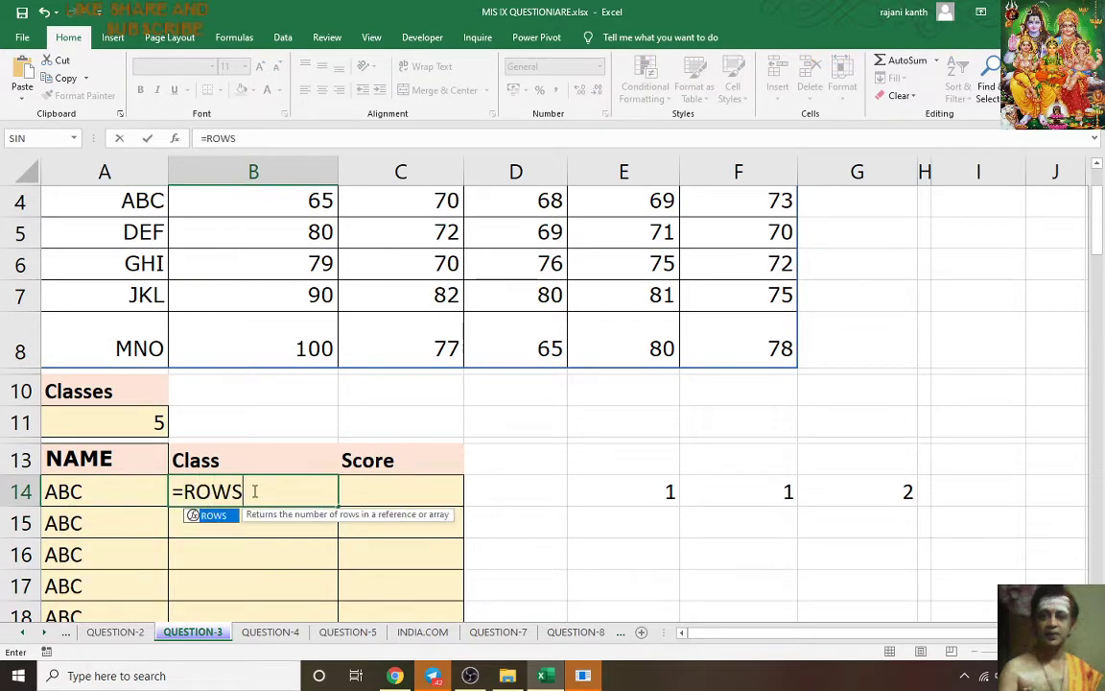
{"action": "type", "text": "(B$14:"}
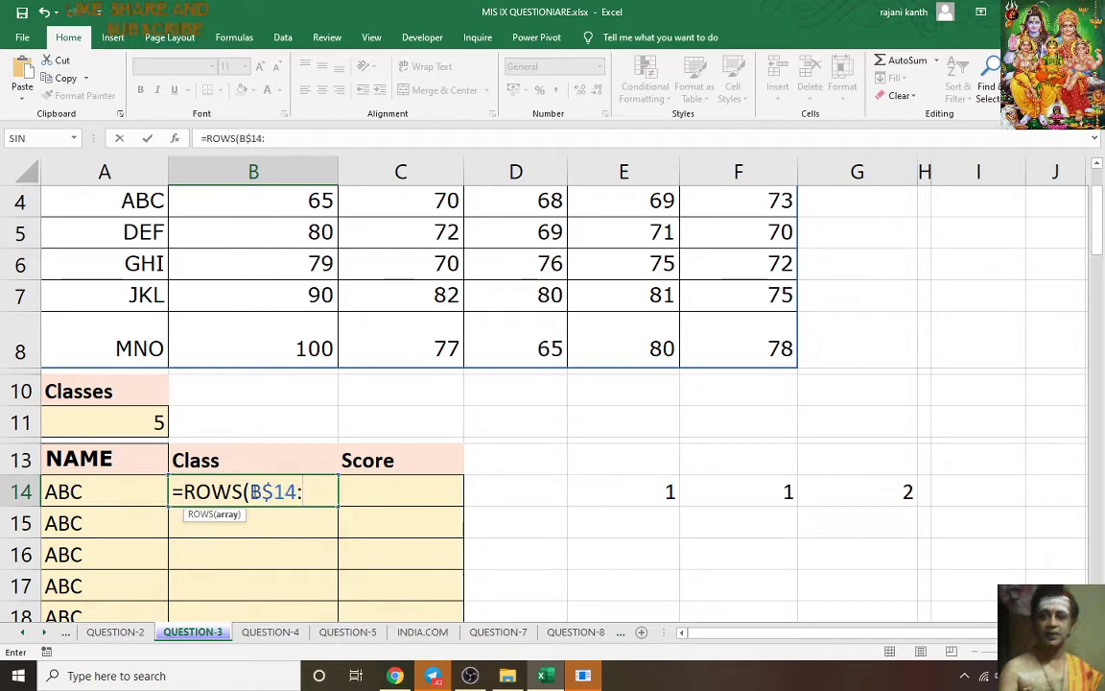
{"action": "type", "text": "B14)"}
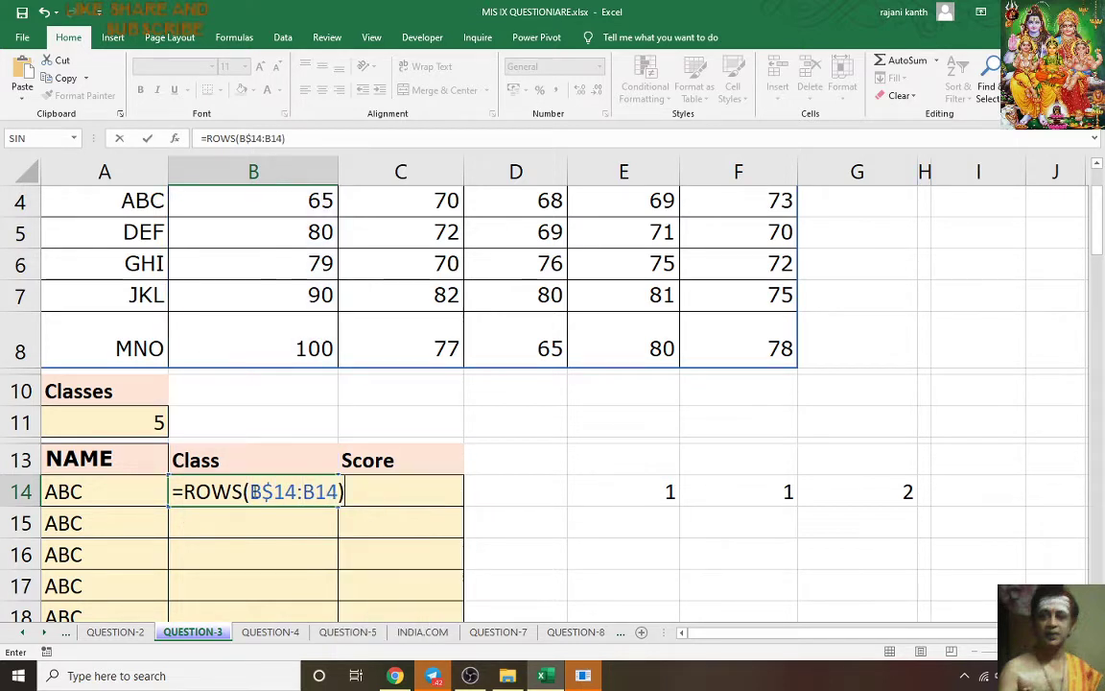
{"action": "key", "text": "ctrl+Return"}
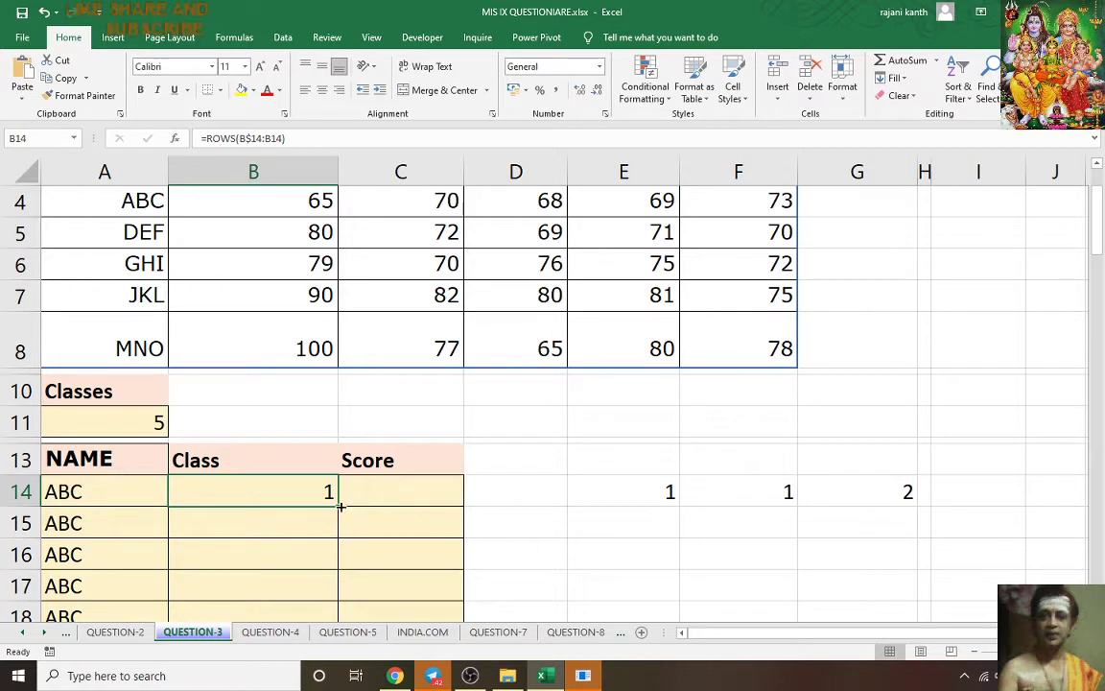
{"action": "double_click", "coordinate": [339, 506]}
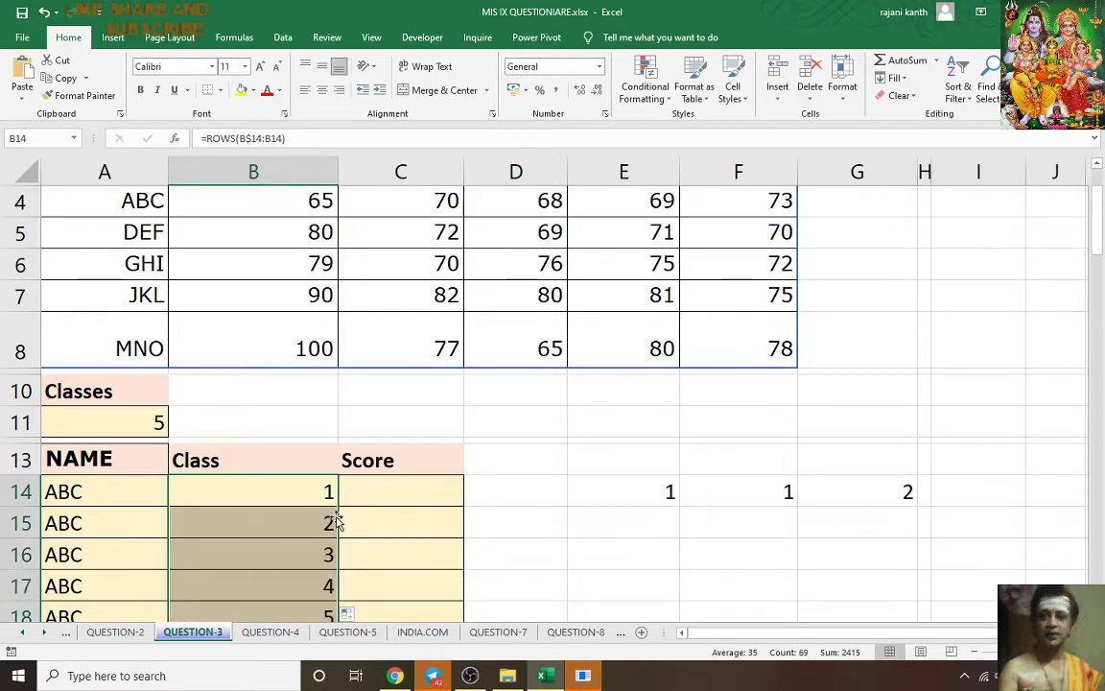
Step: Change B14 to =MOD(ROWS(B$14:B14),$A$11) and fill it down column B
{"action": "left_click", "coordinate": [306, 491]}
{"action": "double_click", "coordinate": [304, 492]}
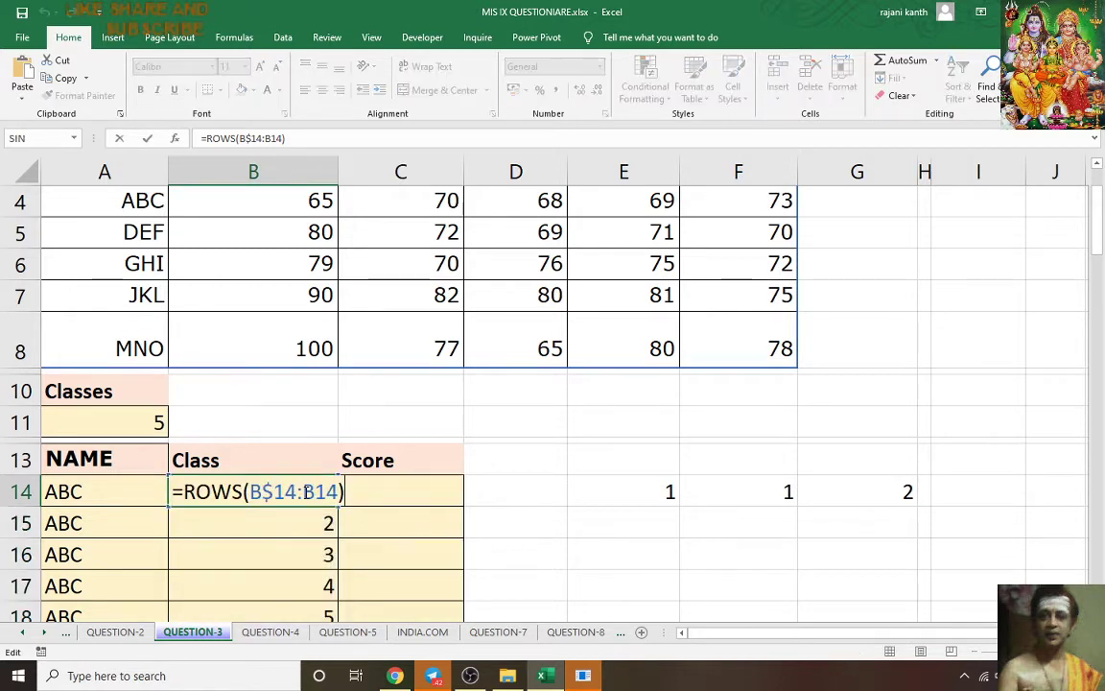
{"action": "left_click", "coordinate": [186, 494]}
{"action": "type", "text": "MOD("}
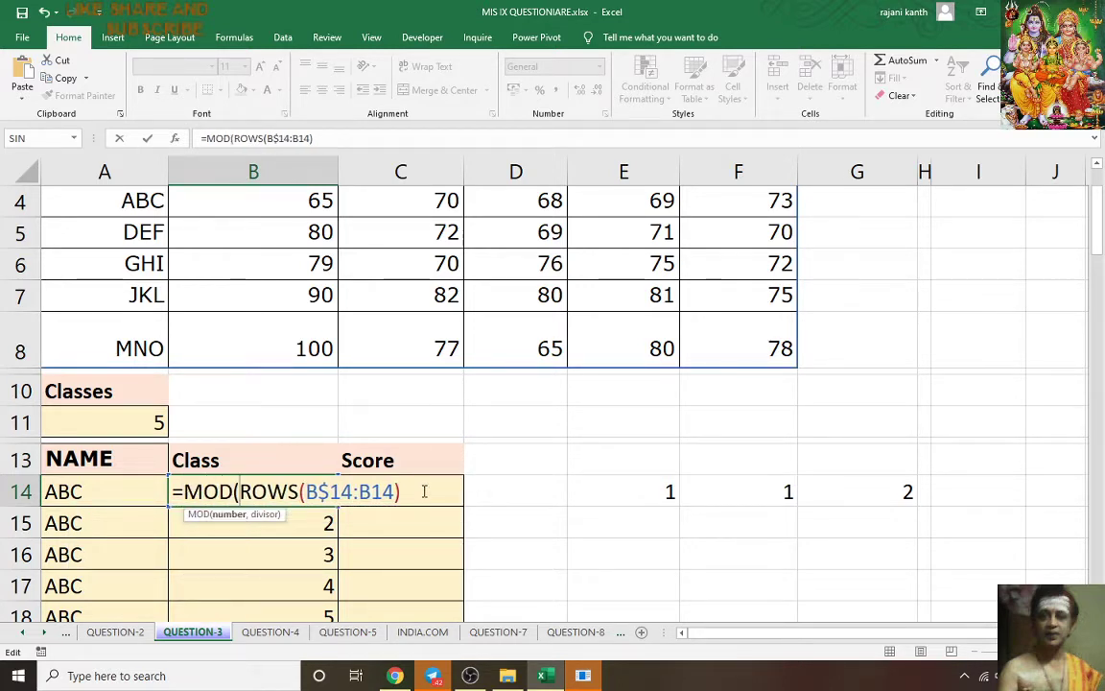
{"action": "type", "text": ","}
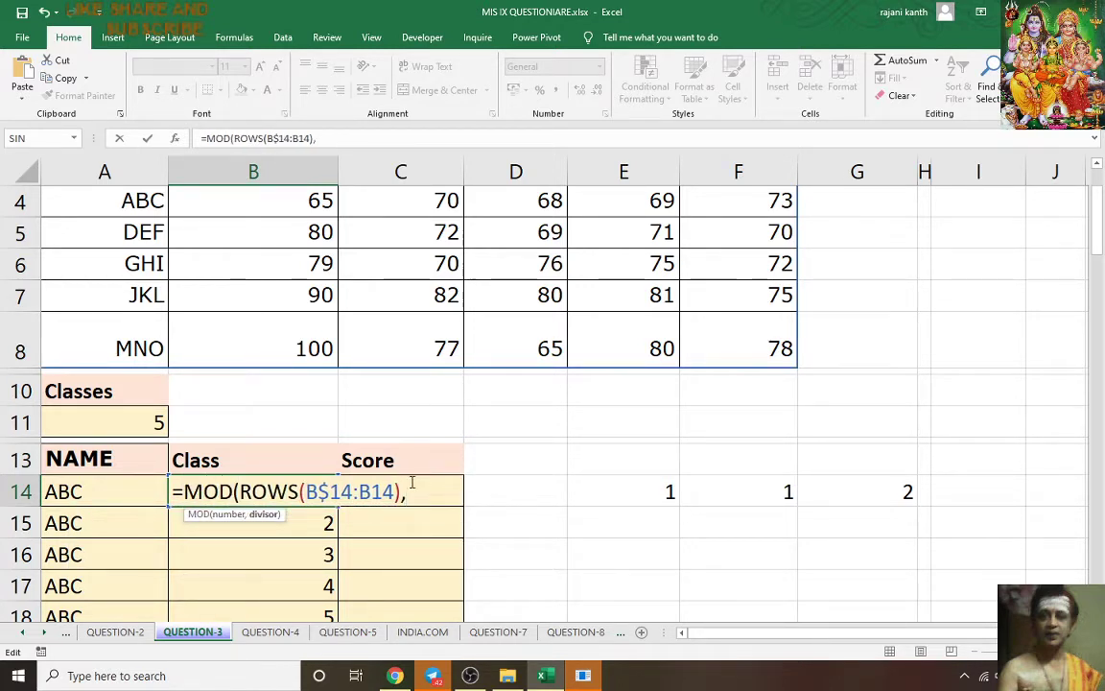
{"action": "left_click", "coordinate": [132, 425]}
{"action": "key", "text": "F4"}
{"action": "type", "text": ")"}
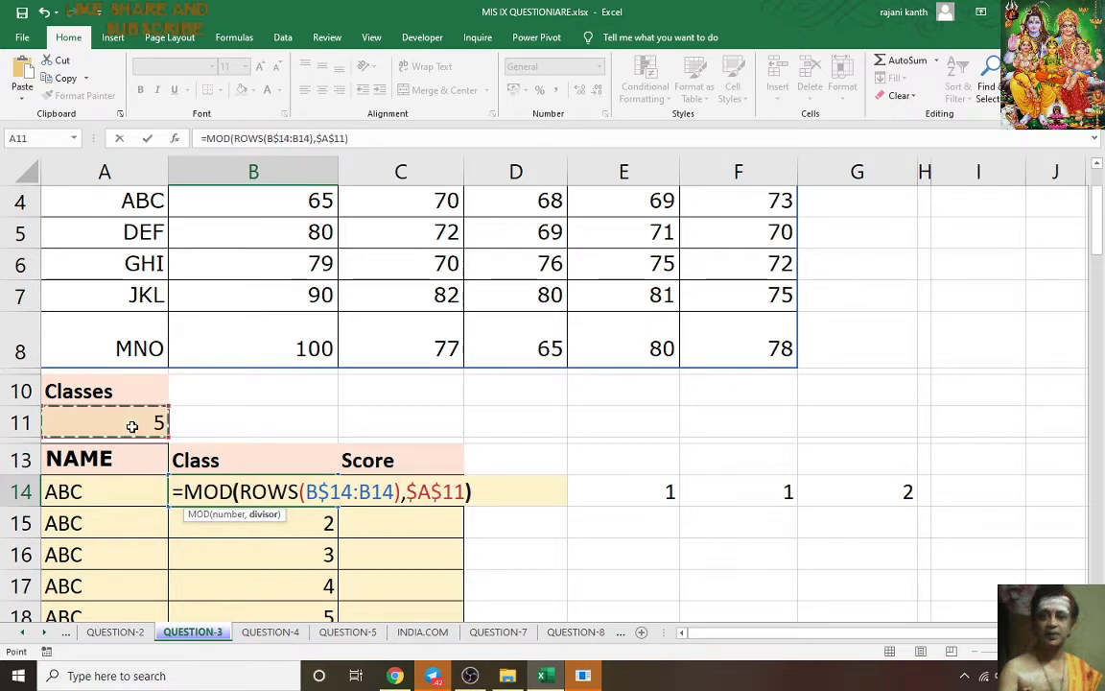
{"action": "key", "text": "ctrl+Return"}
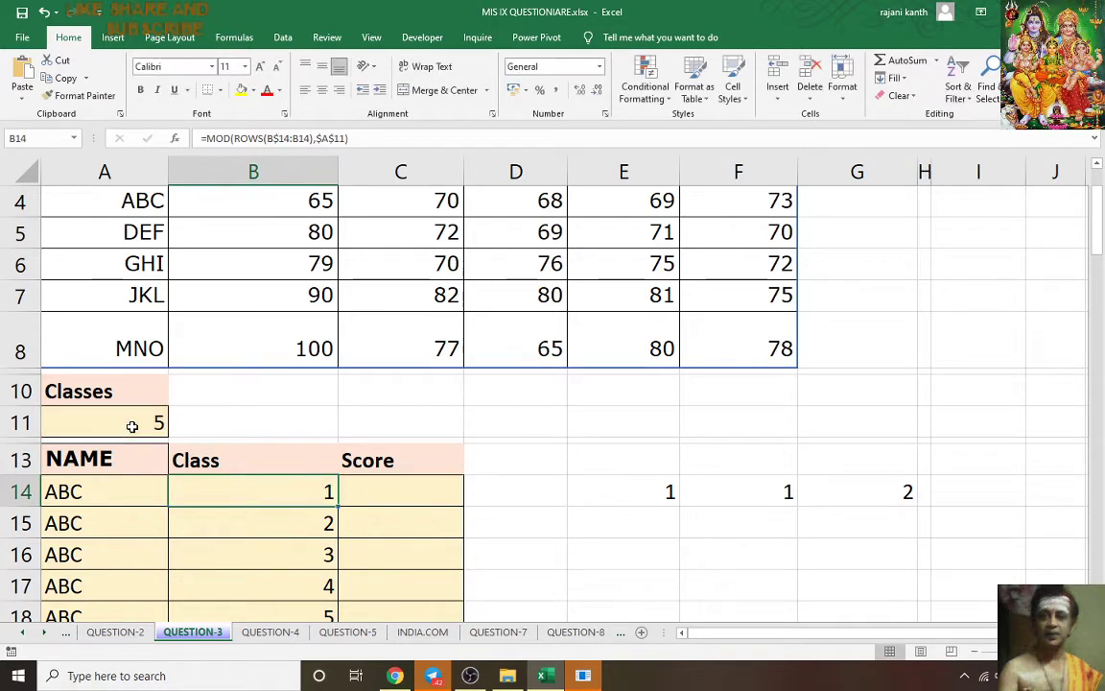
{"action": "double_click", "coordinate": [340, 507]}
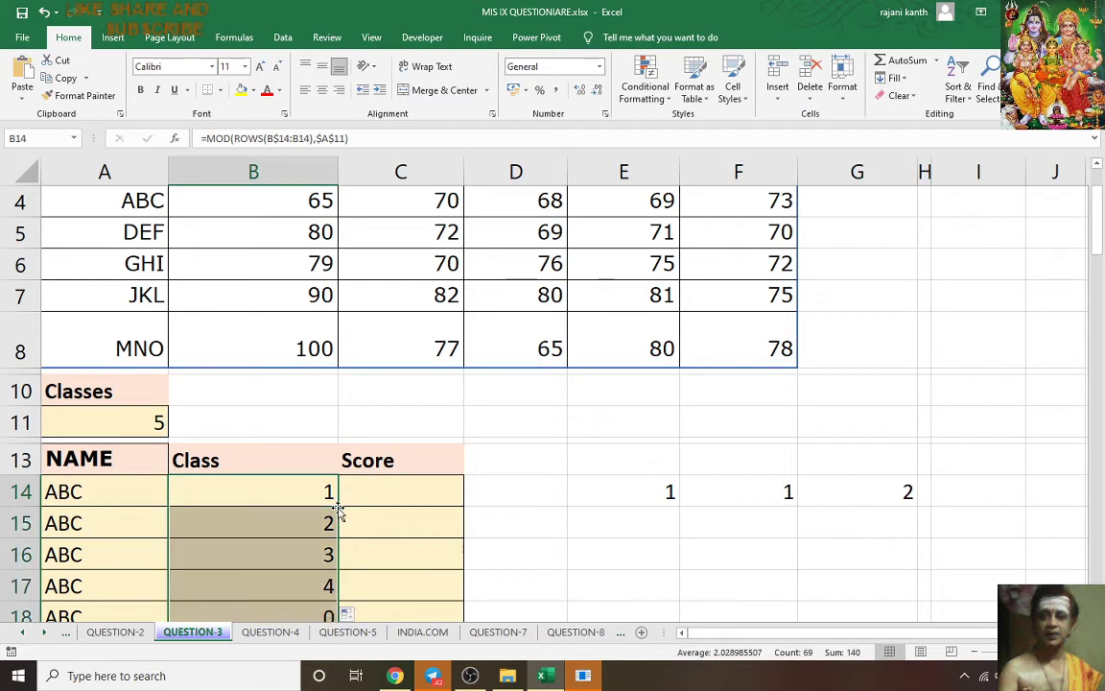
{"action": "scroll", "coordinate": [365, 533], "scroll_direction": "down", "scroll_amount": 2}
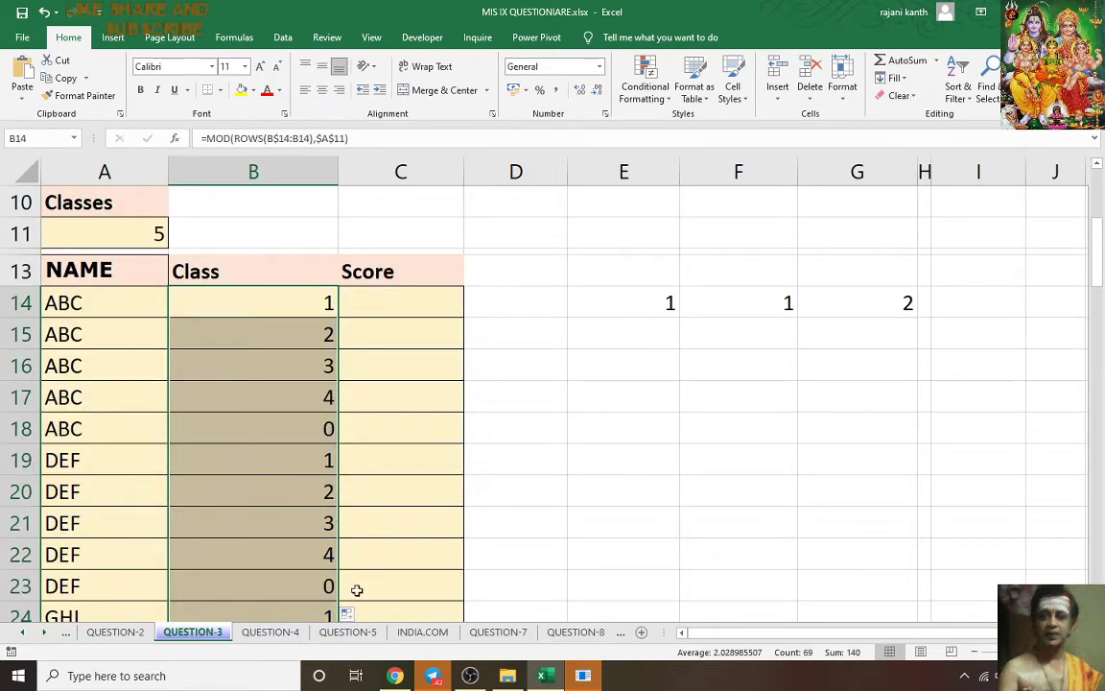
Step: Append +1 to B14's MOD formula and fill it down column B
{"action": "left_click", "coordinate": [294, 303]}
{"action": "double_click", "coordinate": [294, 304]}
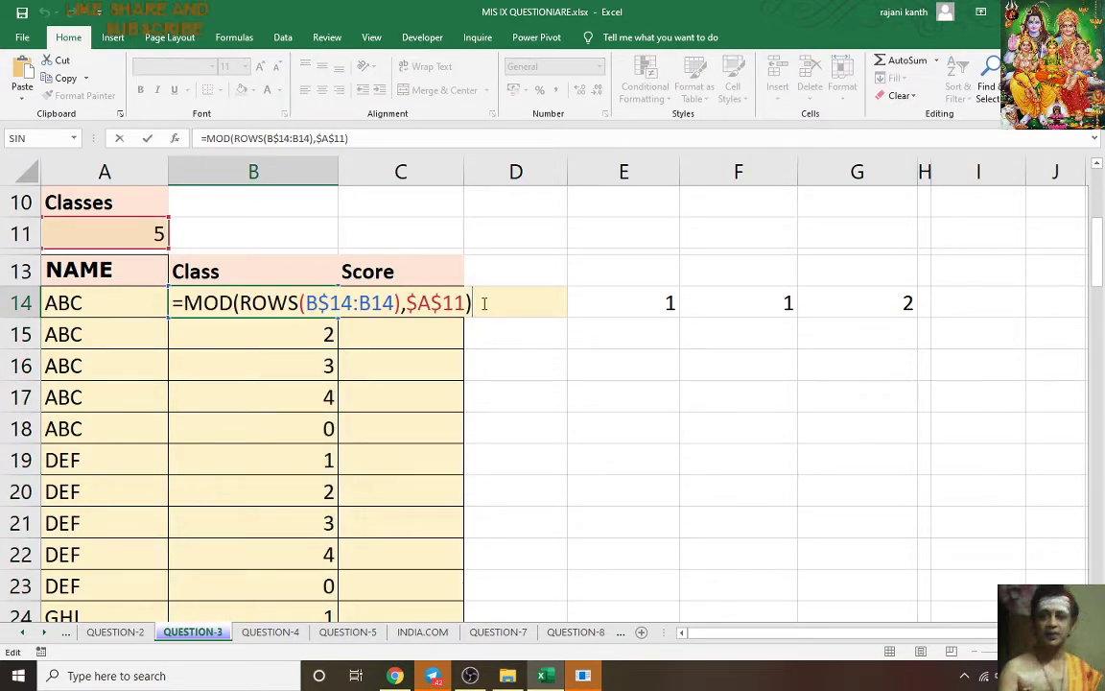
{"action": "type", "text": "+1"}
{"action": "key", "text": "ctrl+Return"}
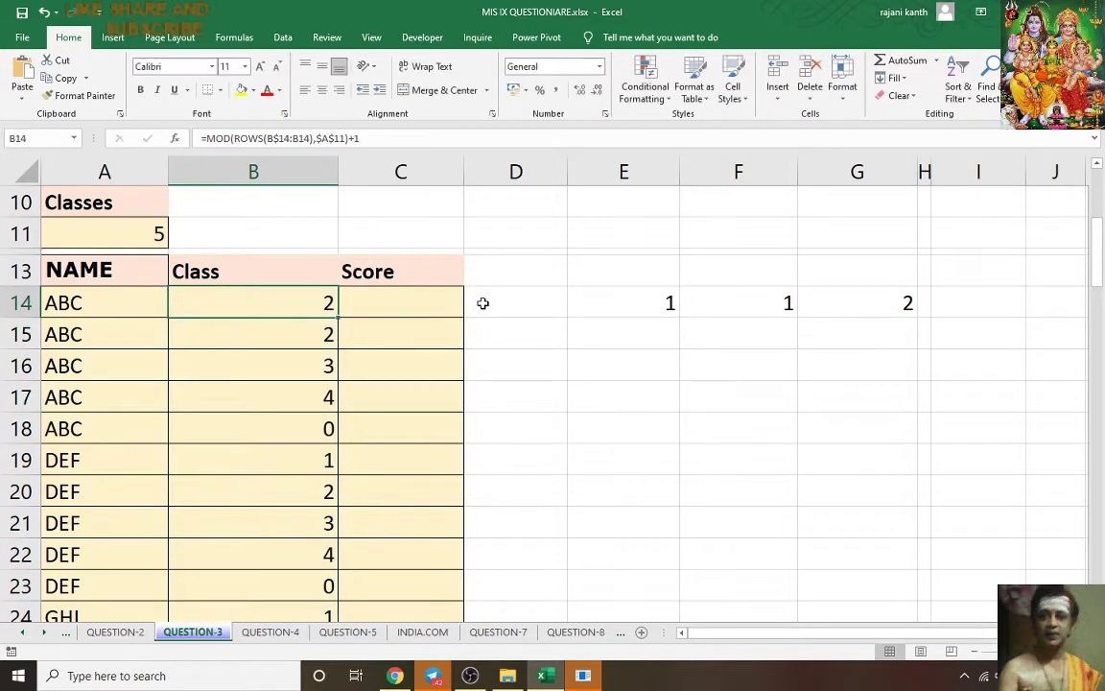
{"action": "double_click", "coordinate": [339, 316]}
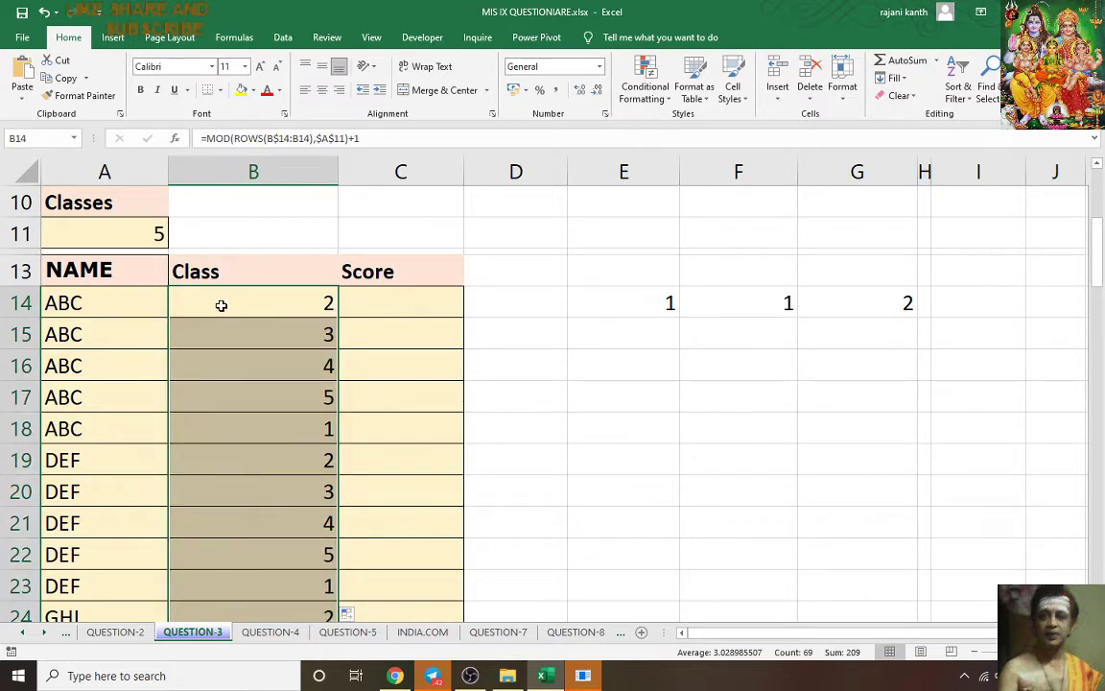
Step: Insert -1 after the ROWS part, giving =MOD(ROWS(B$14:B14)-1,$A$11)+1, and review the values
{"action": "key", "text": "F2"}
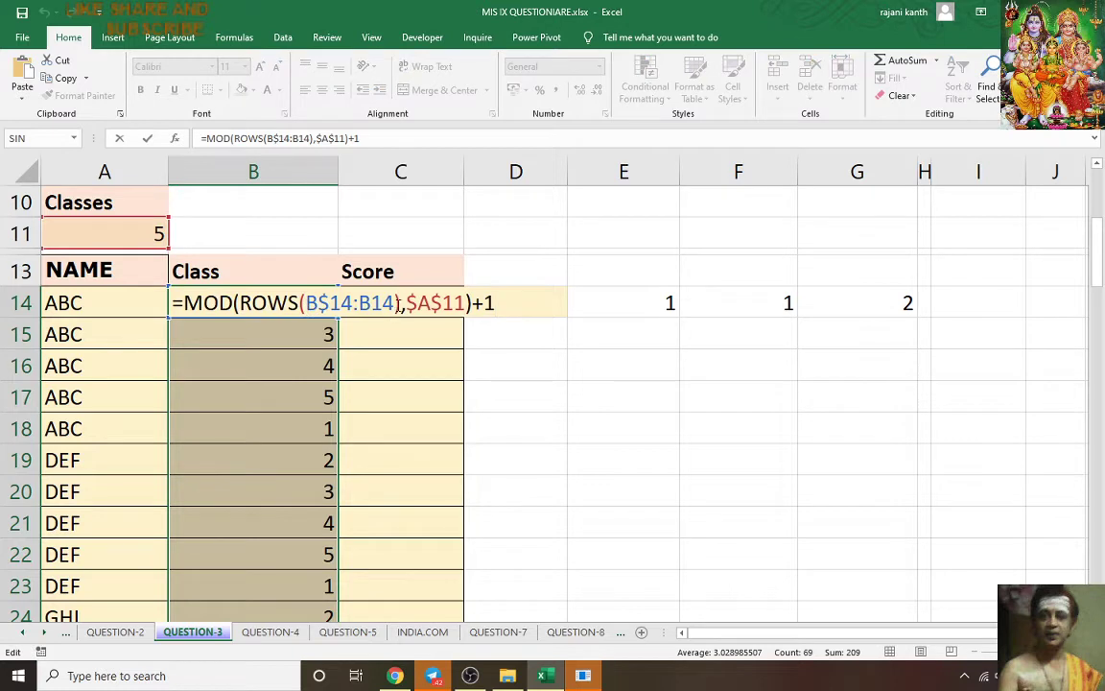
{"action": "left_click", "coordinate": [399, 304]}
{"action": "type", "text": "-1"}
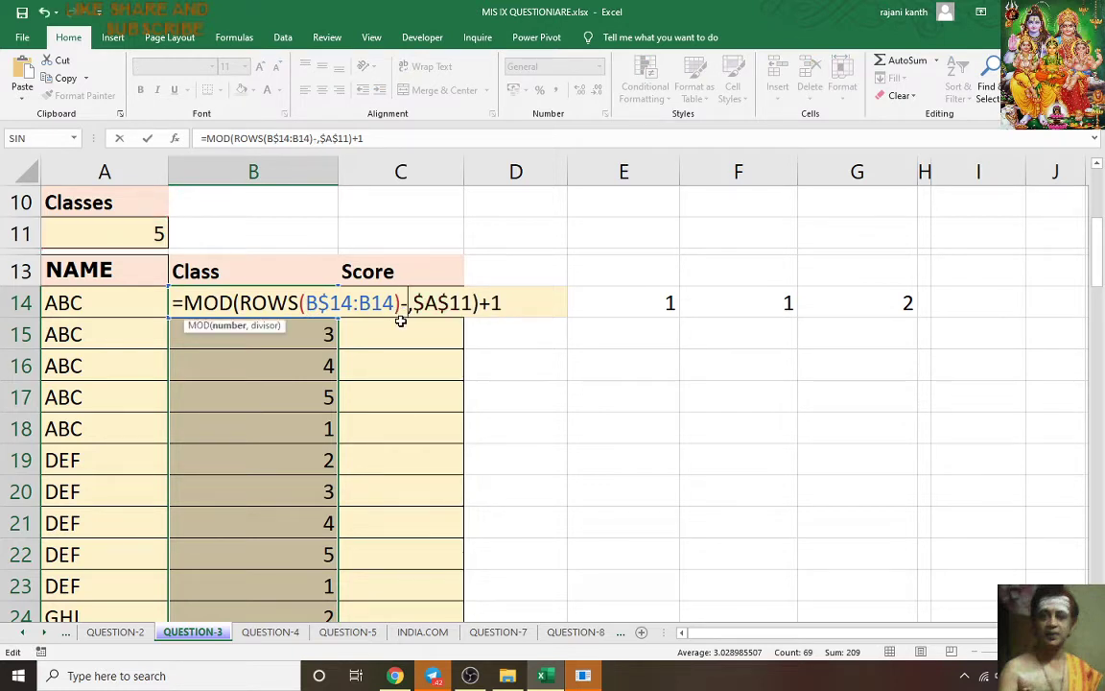
{"action": "key", "text": "ctrl+Return"}
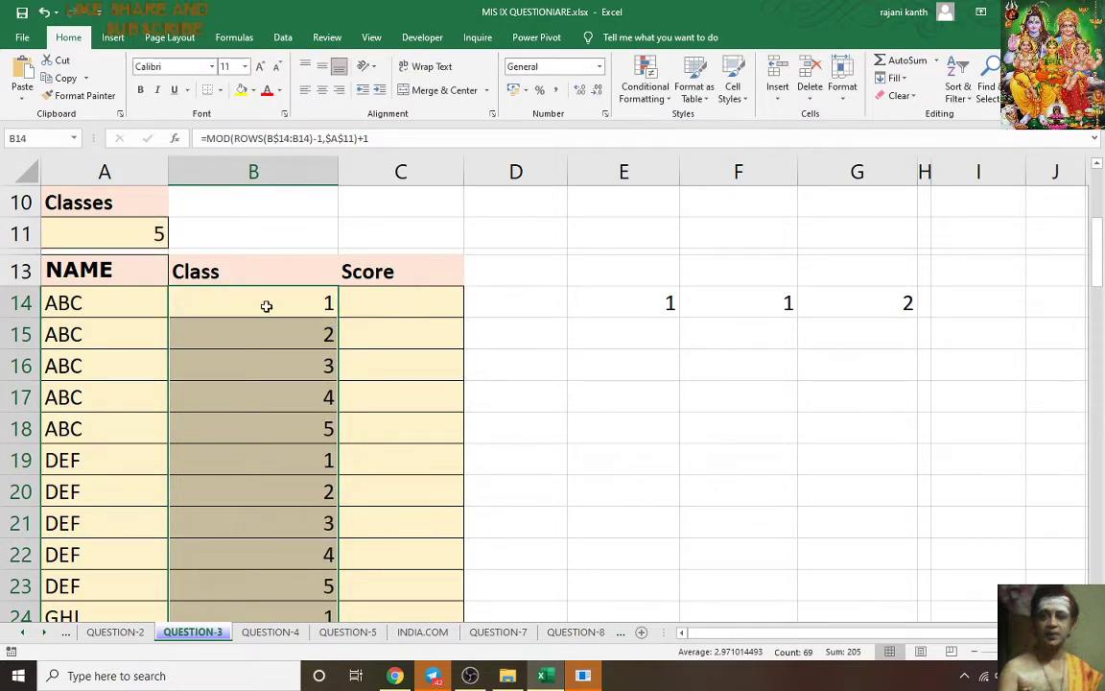
{"action": "scroll", "coordinate": [328, 568], "scroll_direction": "down", "scroll_amount": 3}
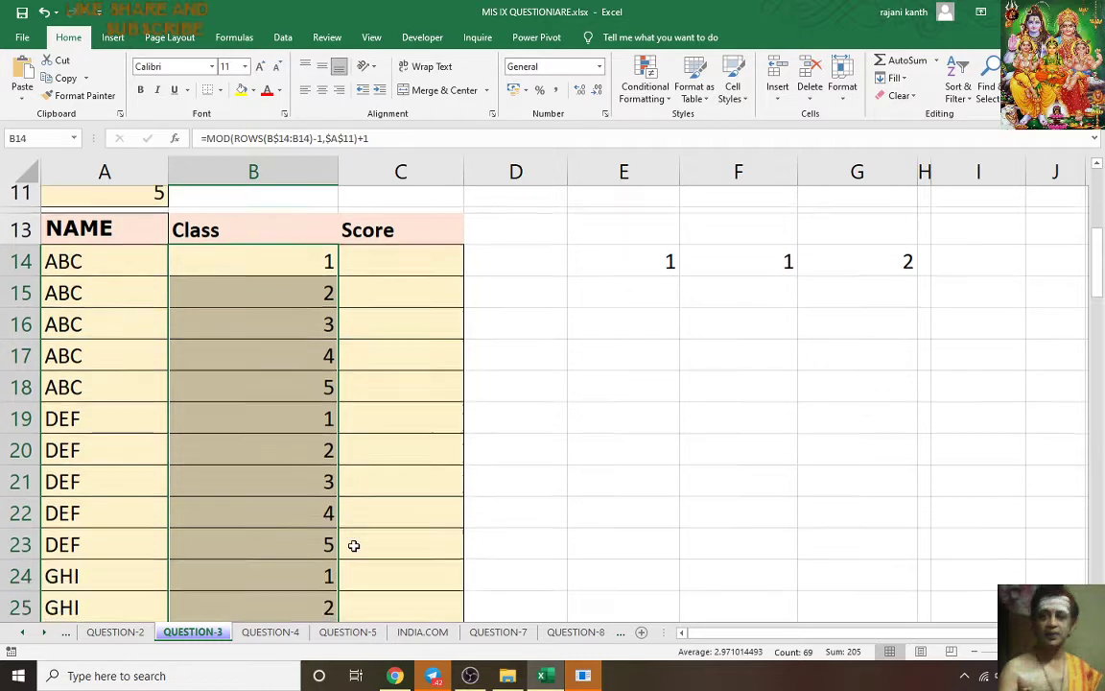
{"action": "scroll", "coordinate": [342, 550], "scroll_direction": "down", "scroll_amount": 4}
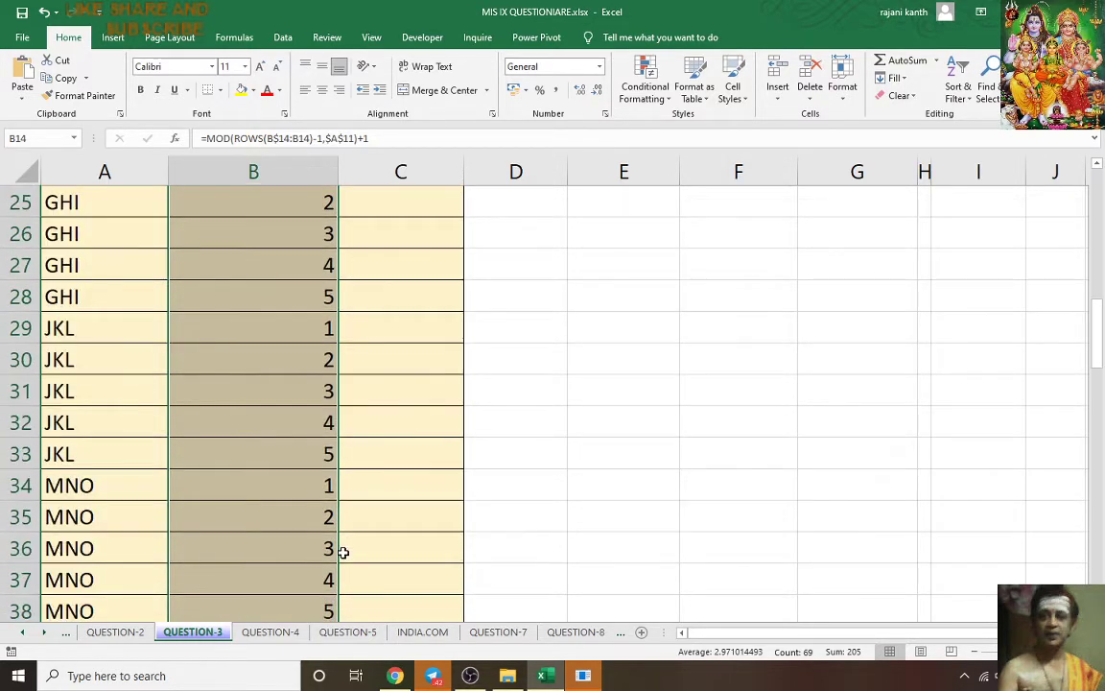
{"action": "scroll", "coordinate": [340, 552], "scroll_direction": "up", "scroll_amount": 10}
{"action": "scroll", "coordinate": [339, 549], "scroll_direction": "down", "scroll_amount": 1}
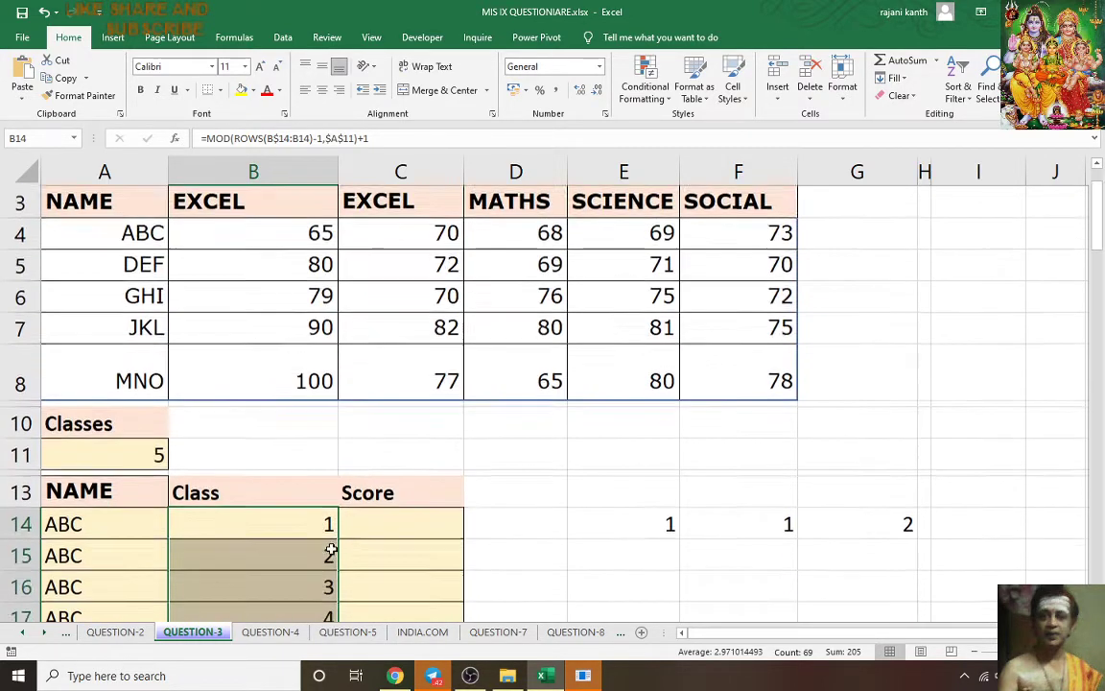
{"action": "left_click", "coordinate": [326, 490]}
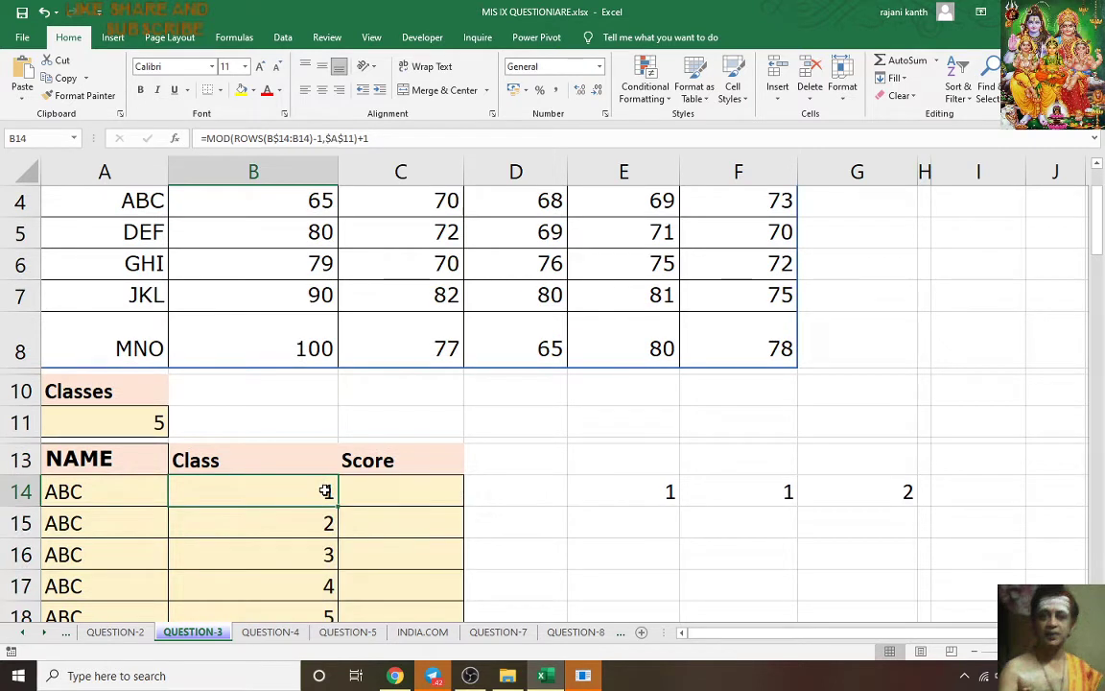
Step: Wrap B14's formula as INDEX($B$3:$F$3, MOD(...)+1) to return the subject headings
{"action": "double_click", "coordinate": [326, 491]}
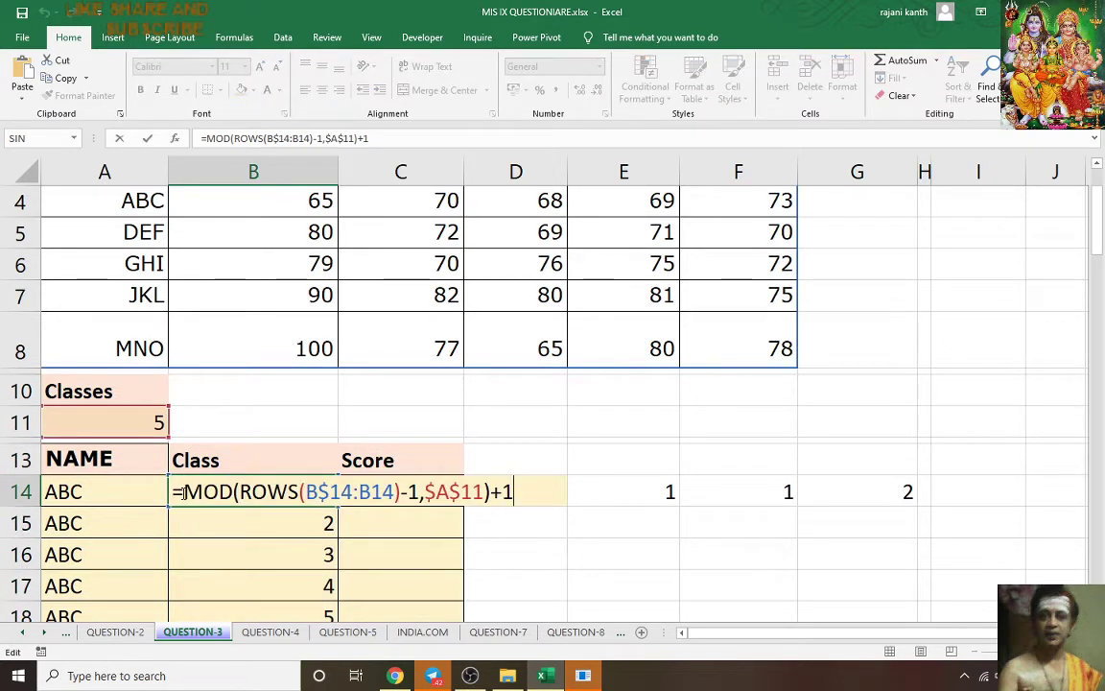
{"action": "left_click", "coordinate": [183, 492]}
{"action": "type", "text": "VLO"}
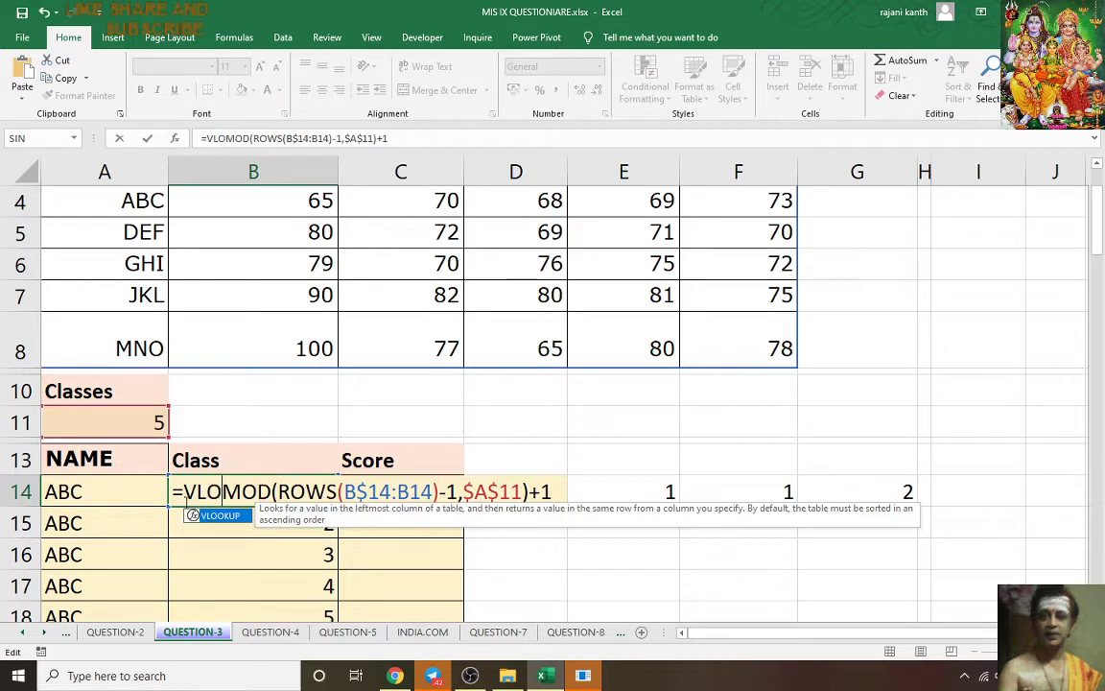
{"action": "key", "text": "BackSpace"}
{"action": "key", "text": "BackSpace"}
{"action": "key", "text": "BackSpace"}
{"action": "type", "text": "INDEX("}
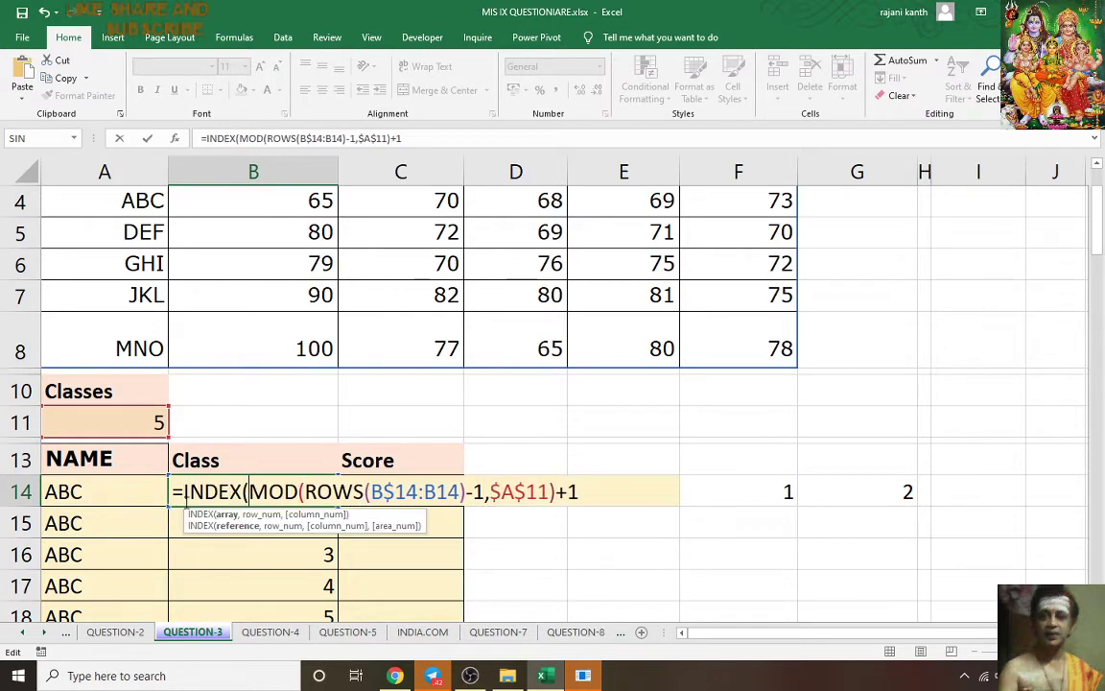
{"action": "scroll", "coordinate": [185, 502], "scroll_direction": "up", "scroll_amount": 1}
{"action": "left_click_drag", "start_coordinate": [216, 292], "coordinate": [735, 267]}
{"action": "key", "text": "F4"}
{"action": "scroll", "coordinate": [735, 264], "scroll_direction": "down", "scroll_amount": 2}
{"action": "type", "text": ","}
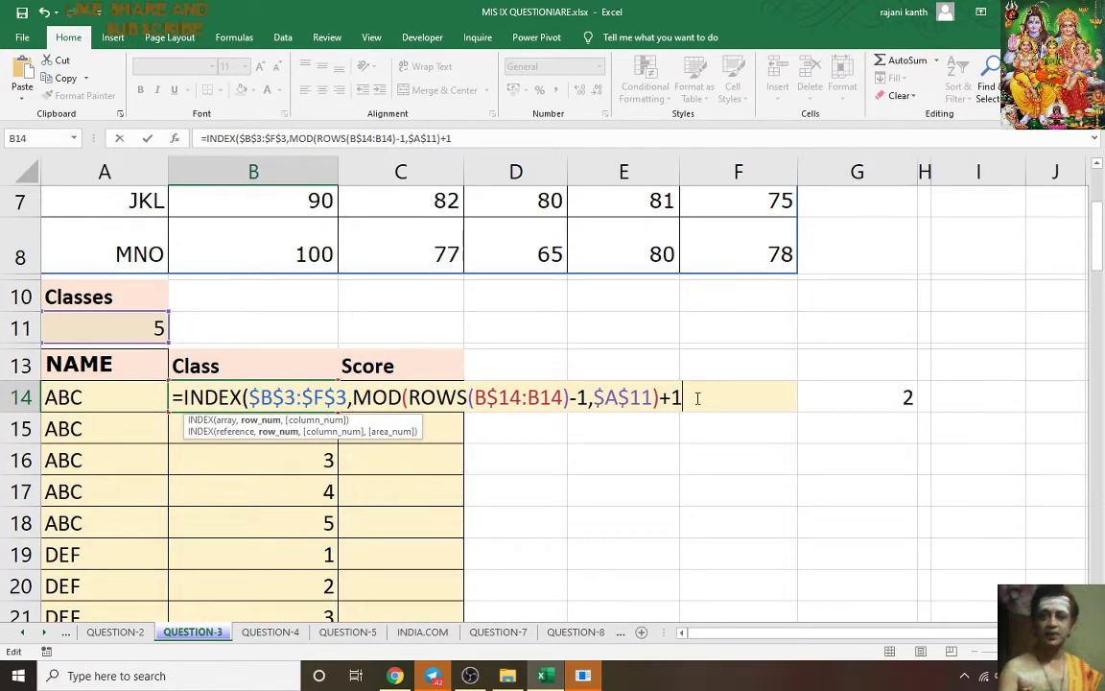
{"action": "type", "text": ")"}
{"action": "key", "text": "ctrl+Return"}
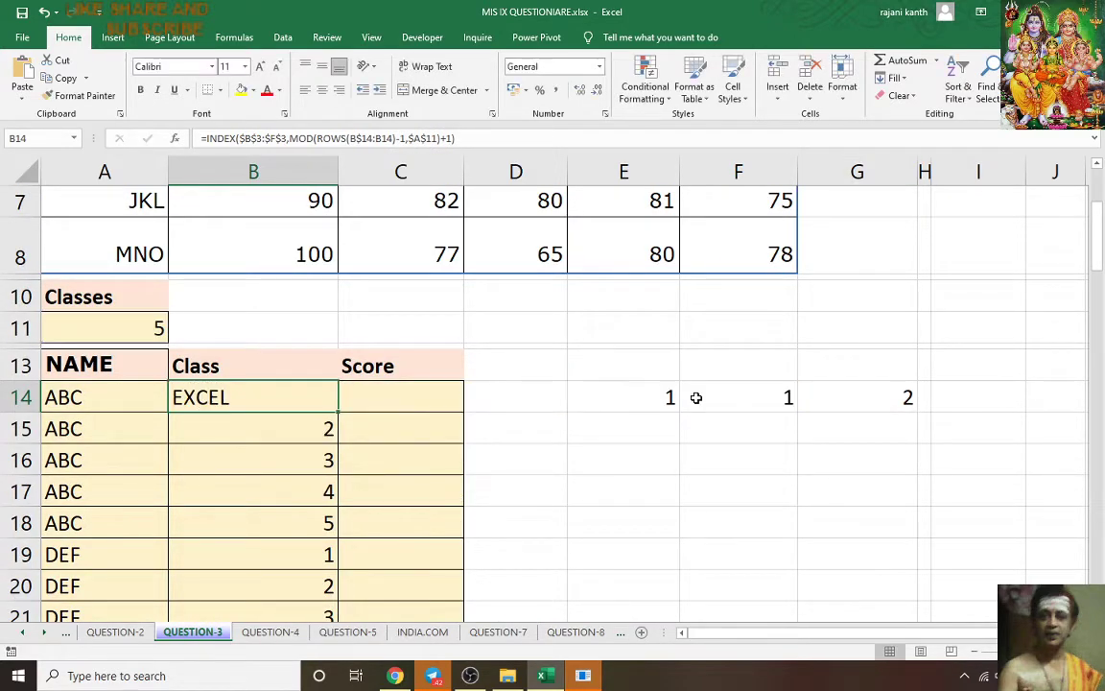
Step: Fill the subject lookup down column B and check the repeating subject names
{"action": "double_click", "coordinate": [336, 412]}
{"action": "scroll", "coordinate": [333, 407], "scroll_direction": "down", "scroll_amount": 1}
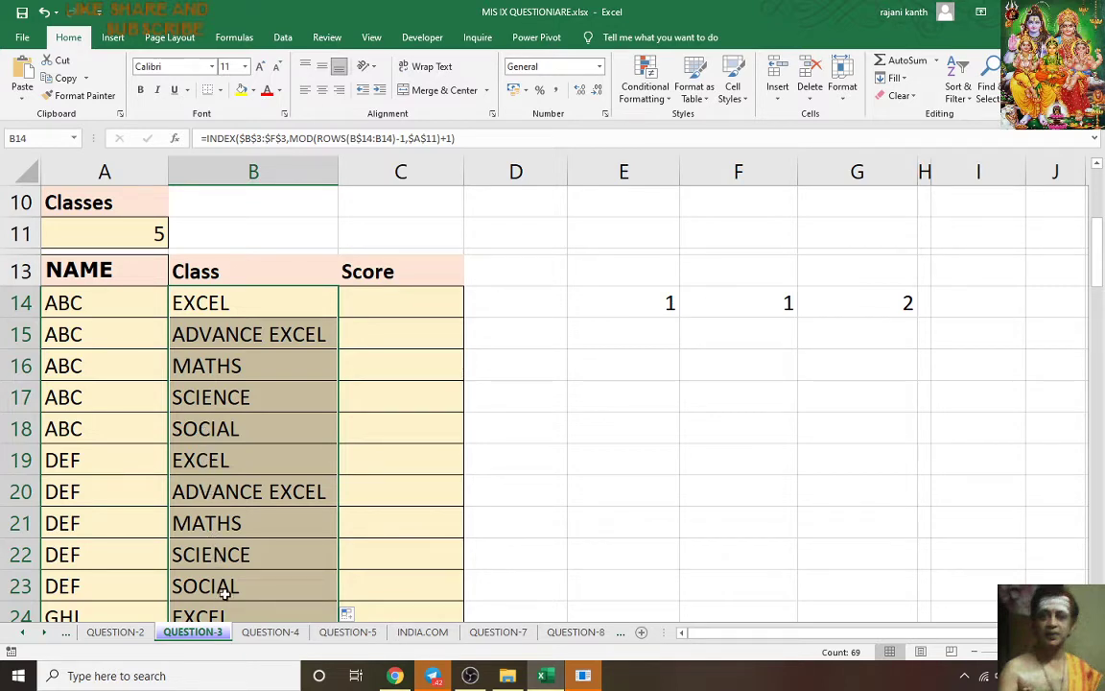
{"action": "scroll", "coordinate": [221, 581], "scroll_direction": "down", "scroll_amount": 7}
{"action": "scroll", "coordinate": [218, 587], "scroll_direction": "down", "scroll_amount": 3}
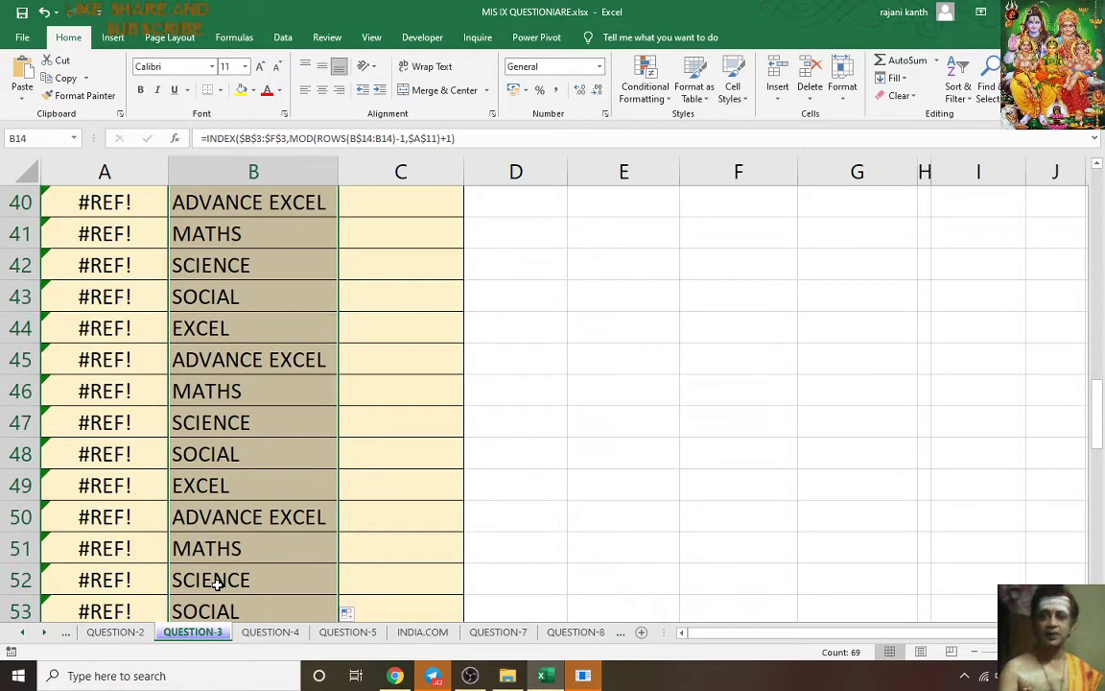
{"action": "scroll", "coordinate": [218, 587], "scroll_direction": "up", "scroll_amount": 11}
Step: Wrap A14's INDEX formula in IFERROR(…,"") so errors show as blank
{"action": "scroll", "coordinate": [222, 537], "scroll_direction": "up", "scroll_amount": 2}
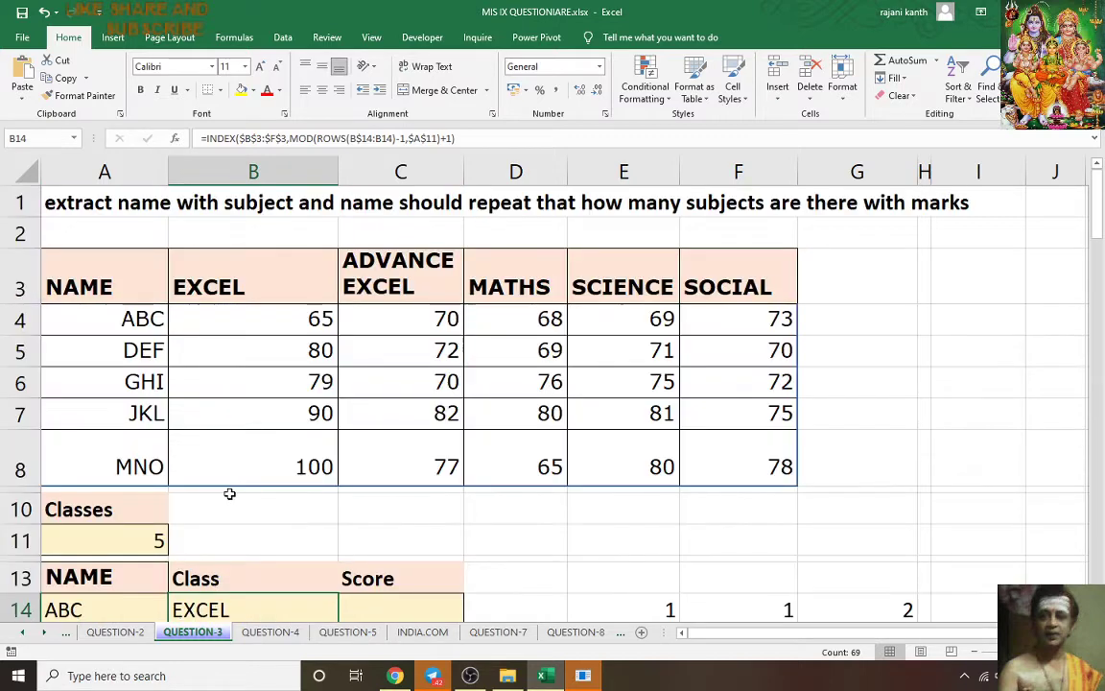
{"action": "scroll", "coordinate": [217, 461], "scroll_direction": "down", "scroll_amount": 1}
{"action": "left_click", "coordinate": [105, 490]}
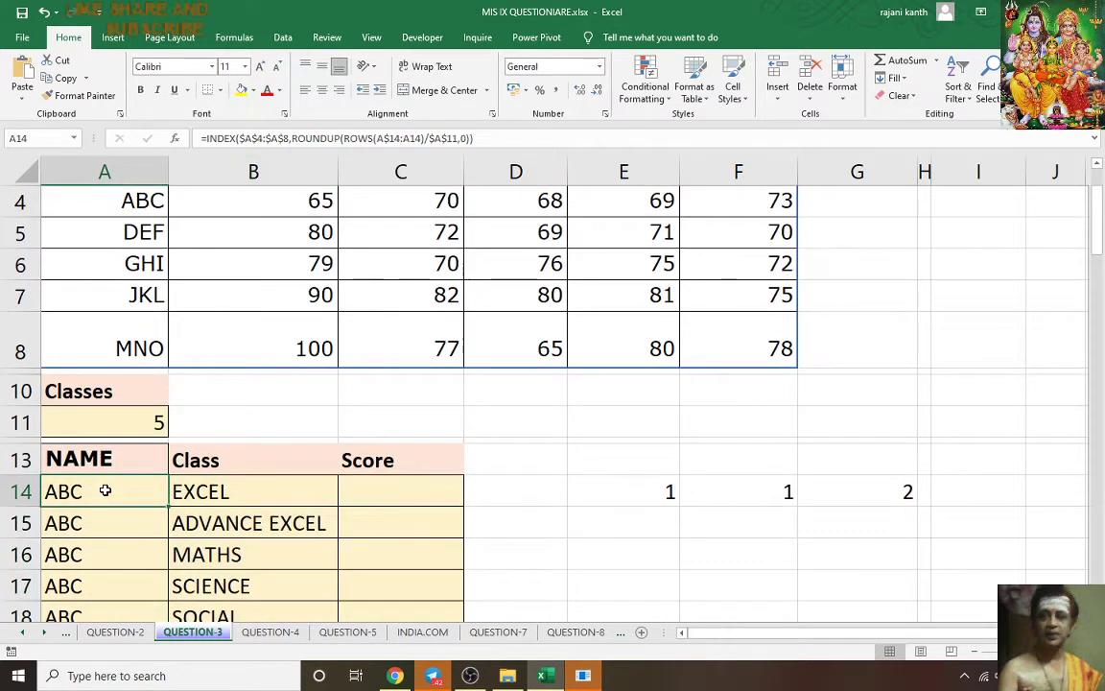
{"action": "key", "text": "F2"}
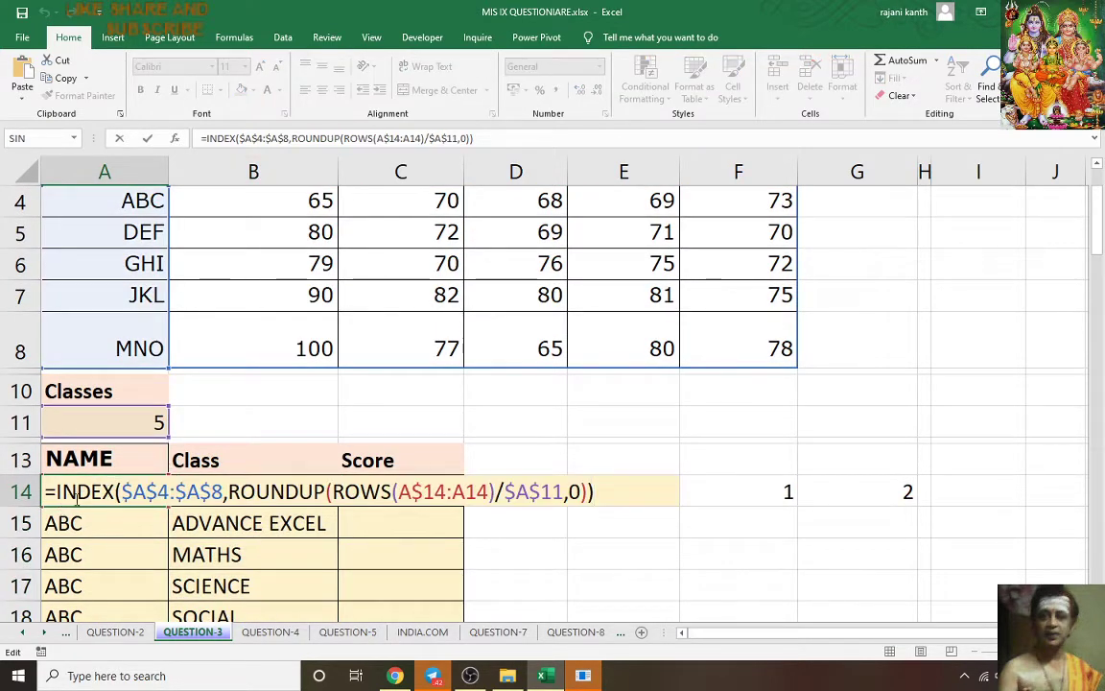
{"action": "left_click", "coordinate": [57, 494]}
{"action": "type", "text": "IF"}
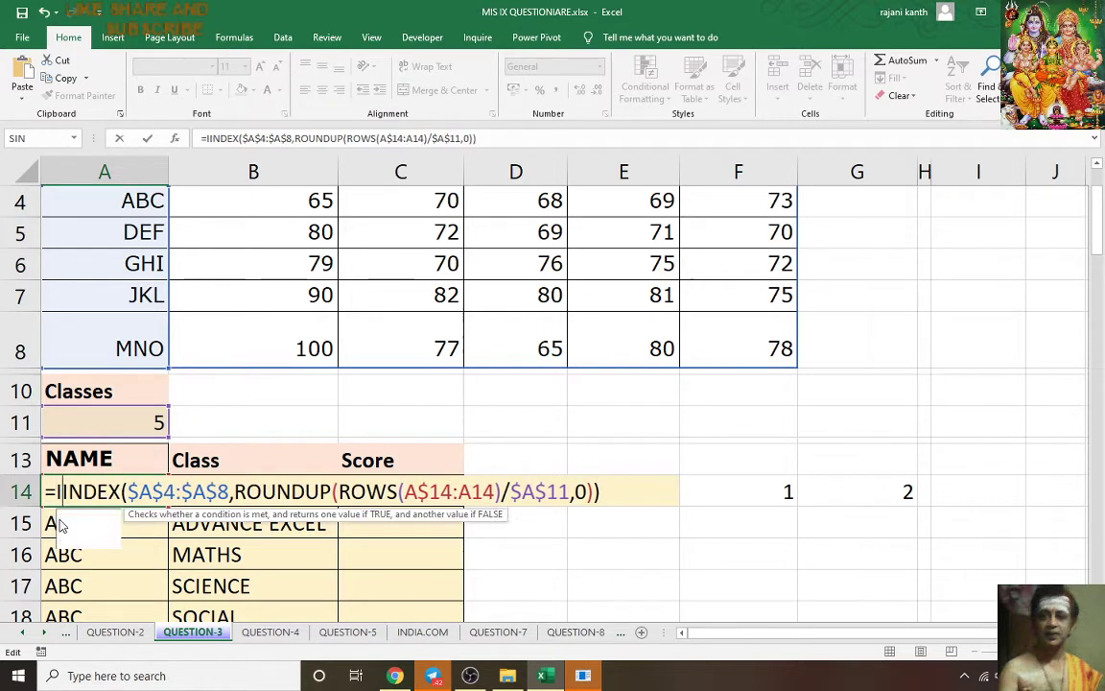
{"action": "double_click", "coordinate": [65, 526]}
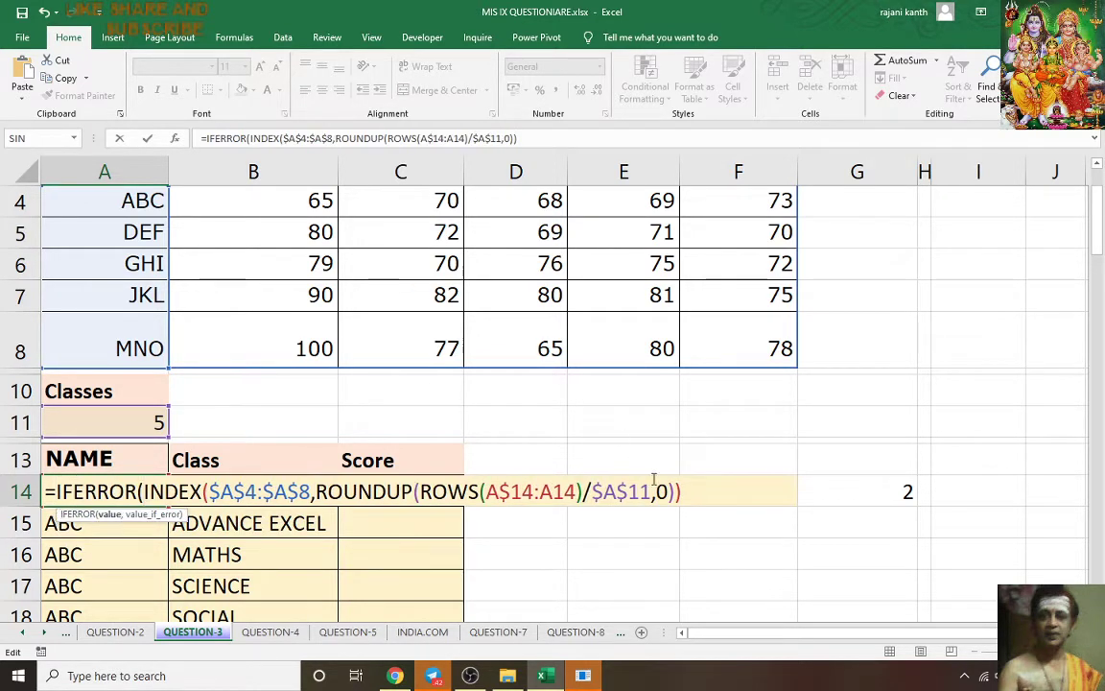
{"action": "type", "text": ","}
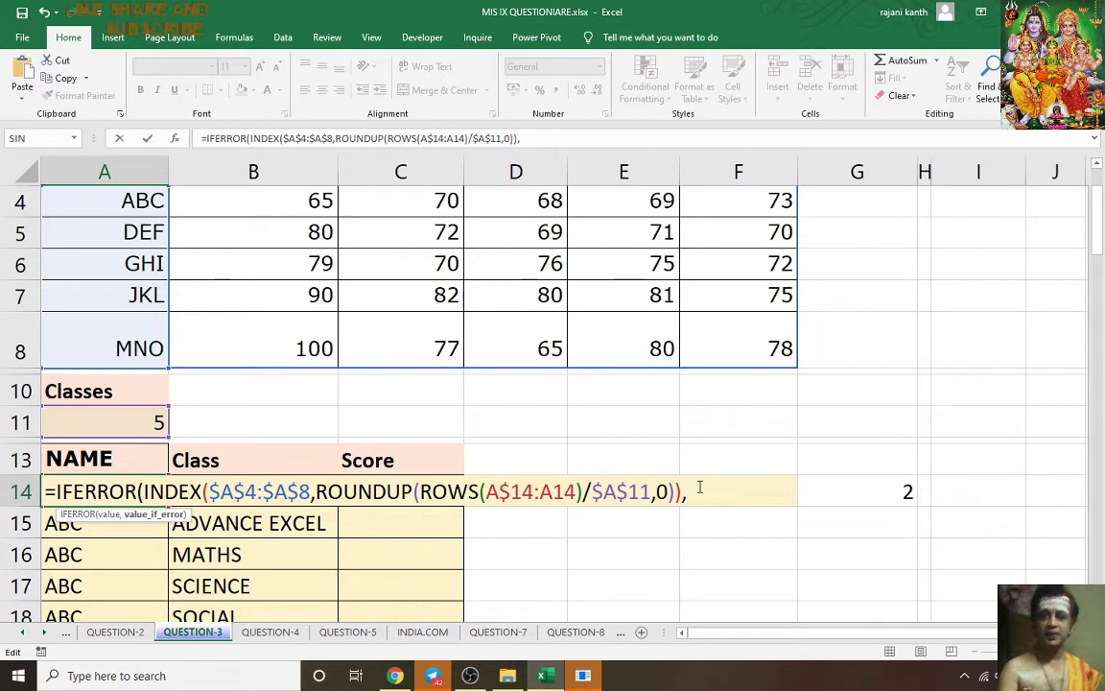
{"action": "type", "text": "\"\")"}
{"action": "key", "text": "ctrl+Return"}
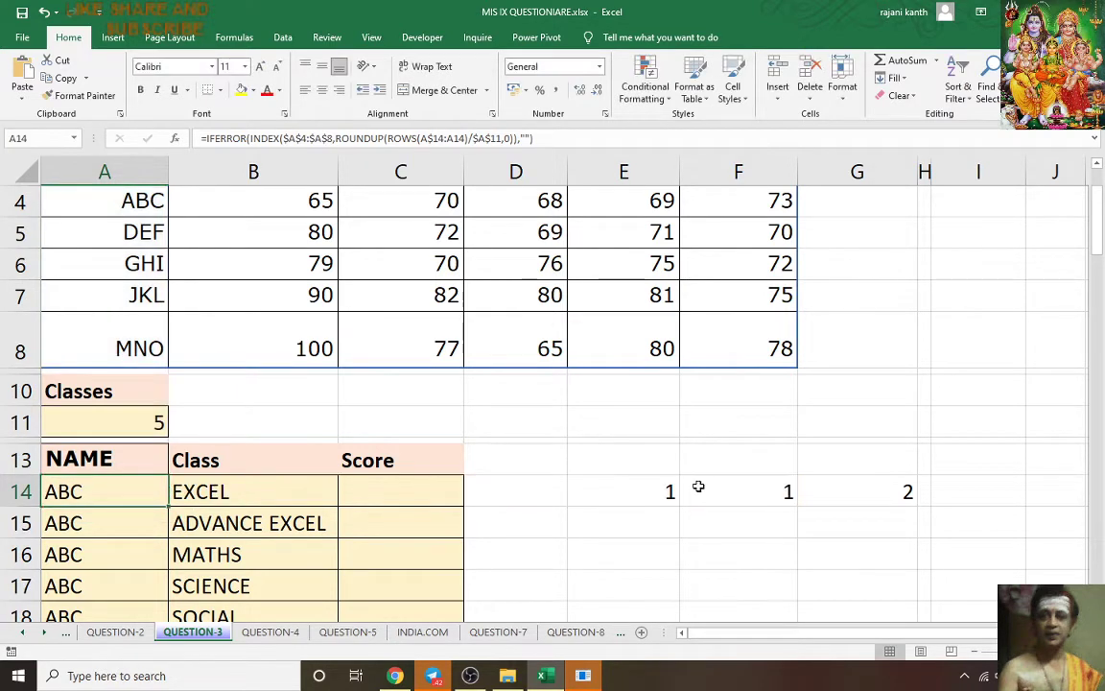
Step: Copy the IFERROR name formula down the NAME column and check the results
{"action": "double_click", "coordinate": [169, 508]}
{"action": "scroll", "coordinate": [185, 514], "scroll_direction": "down", "scroll_amount": 8}
{"action": "scroll", "coordinate": [186, 513], "scroll_direction": "up", "scroll_amount": 9}
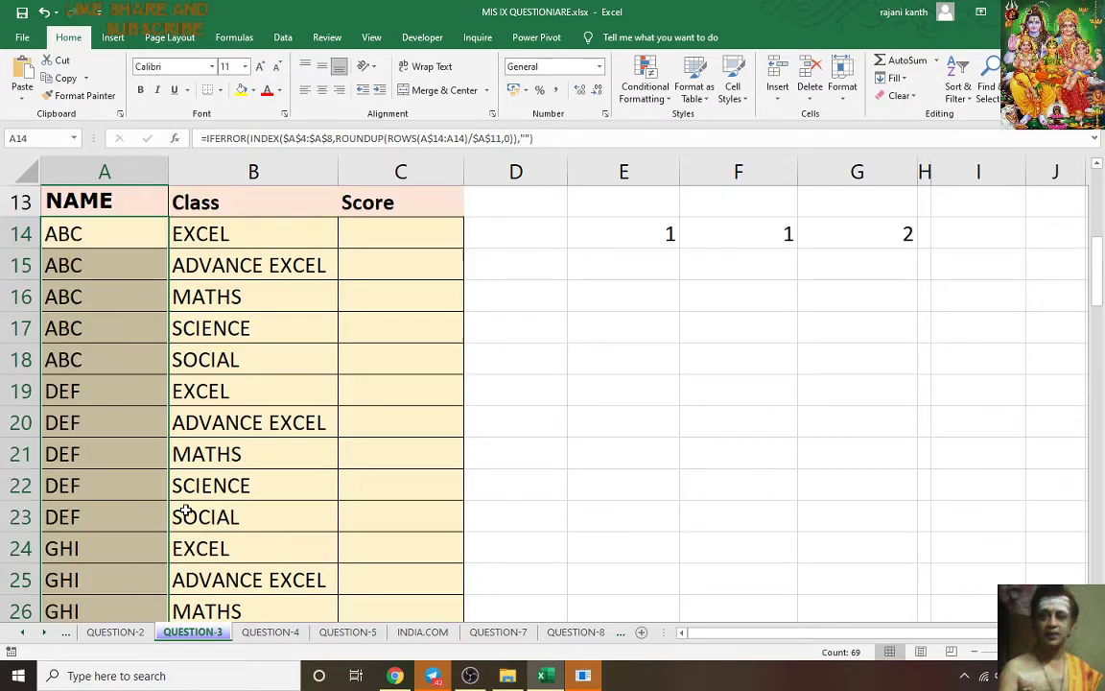
{"action": "scroll", "coordinate": [239, 484], "scroll_direction": "down", "scroll_amount": 1}
{"action": "left_click", "coordinate": [241, 492]}
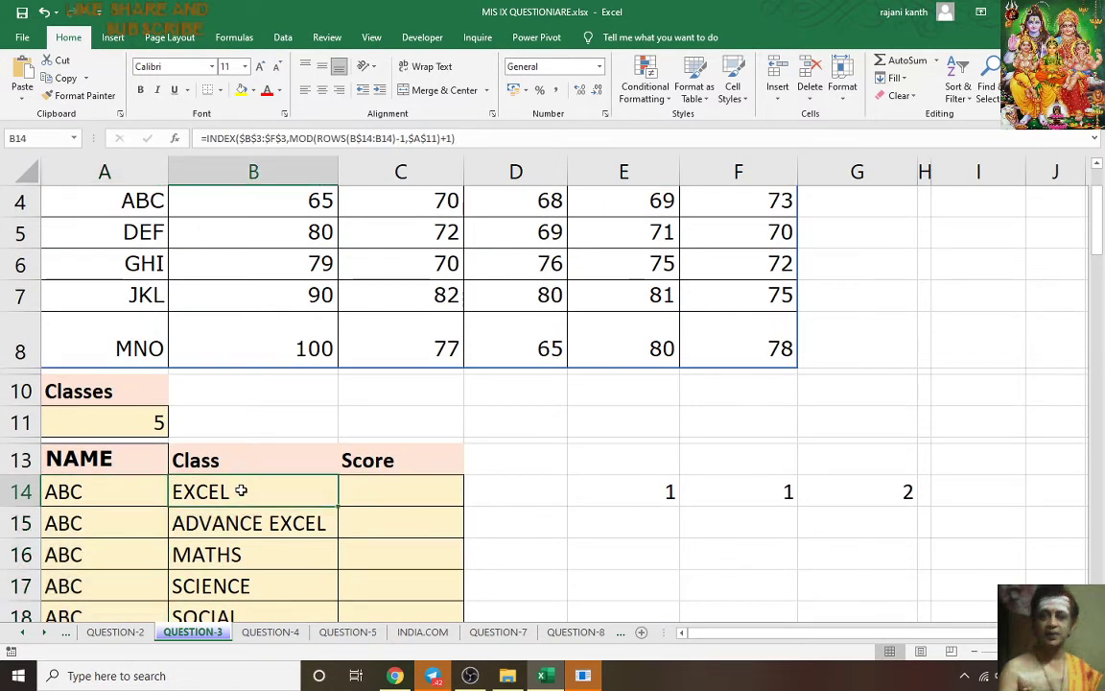
Step: Wrap B14's formula in IF(A14="","",…) and fill it down the Class column
{"action": "double_click", "coordinate": [241, 491]}
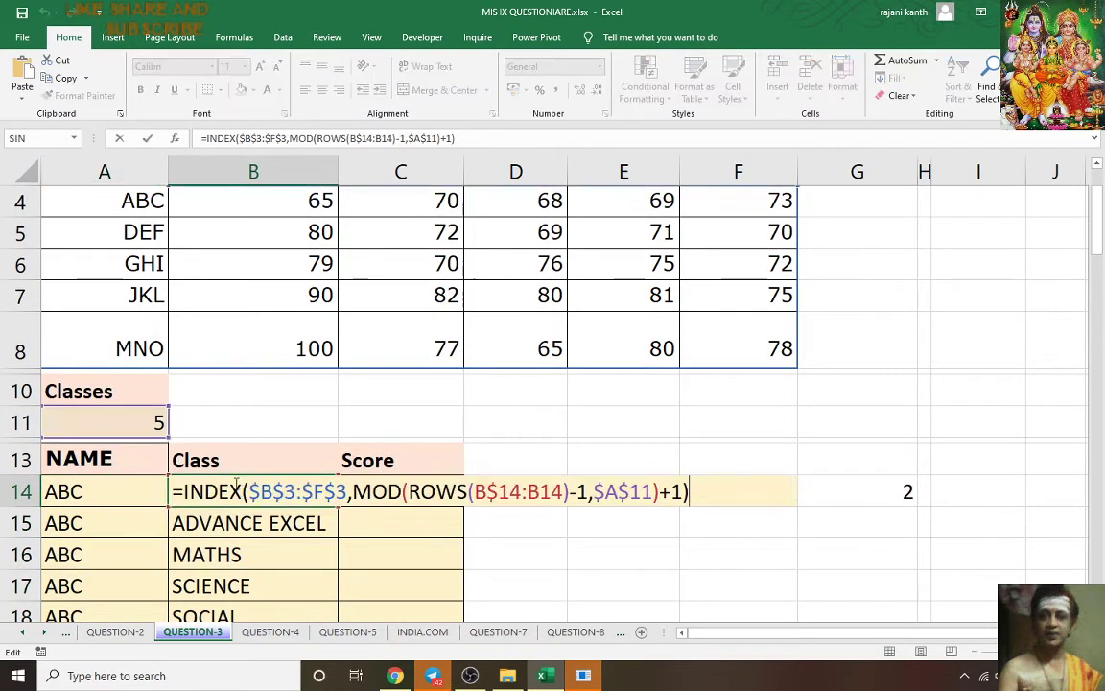
{"action": "left_click", "coordinate": [189, 499]}
{"action": "type", "text": "IF("}
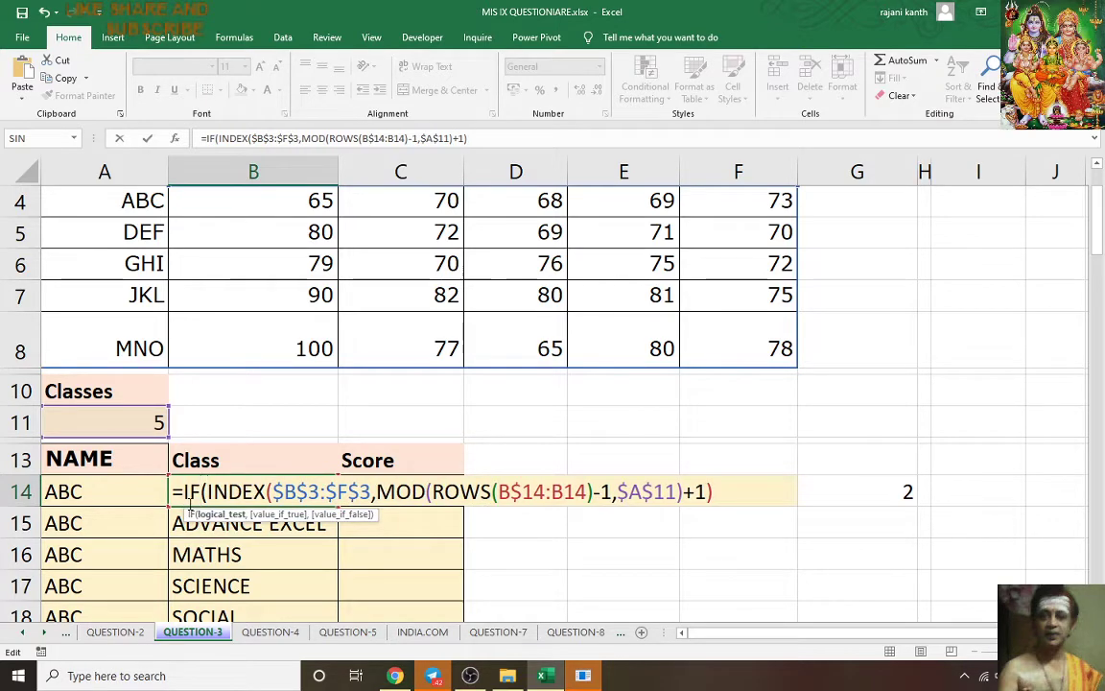
{"action": "type", "text": "A14=\"\""}
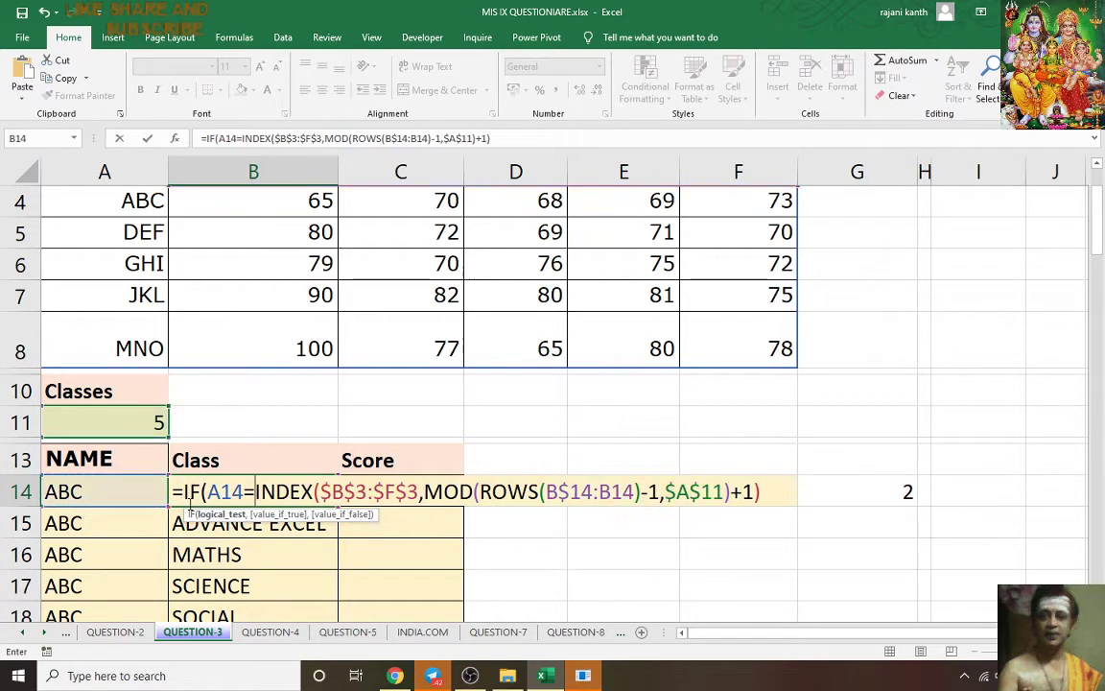
{"action": "type", "text": ",\"\""}
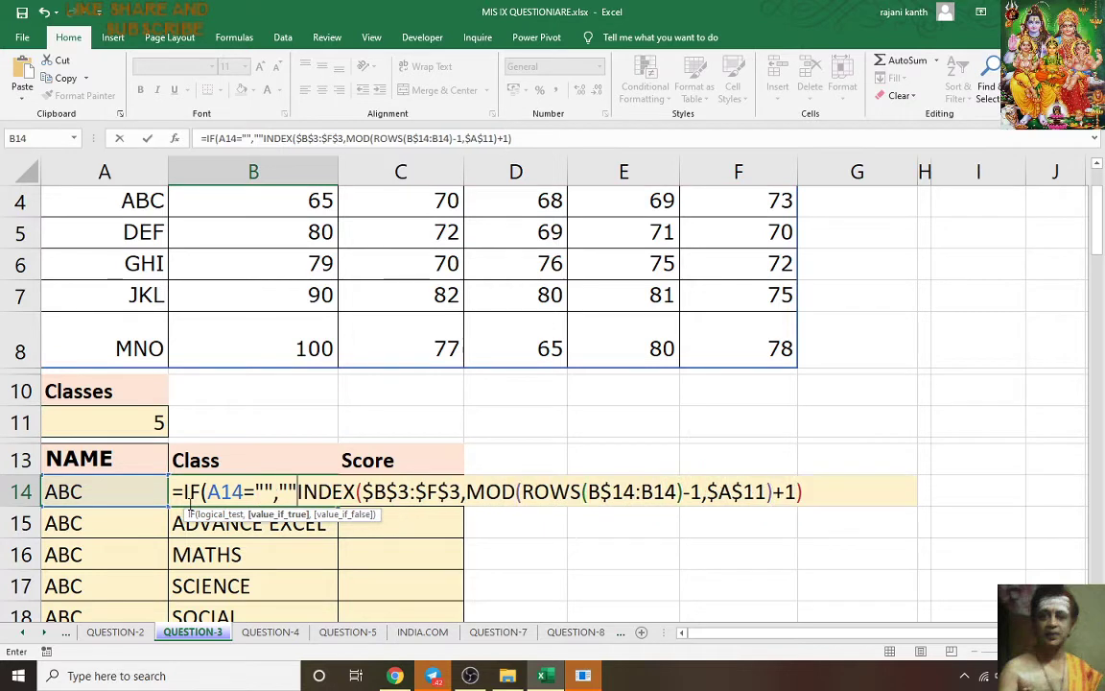
{"action": "type", "text": ","}
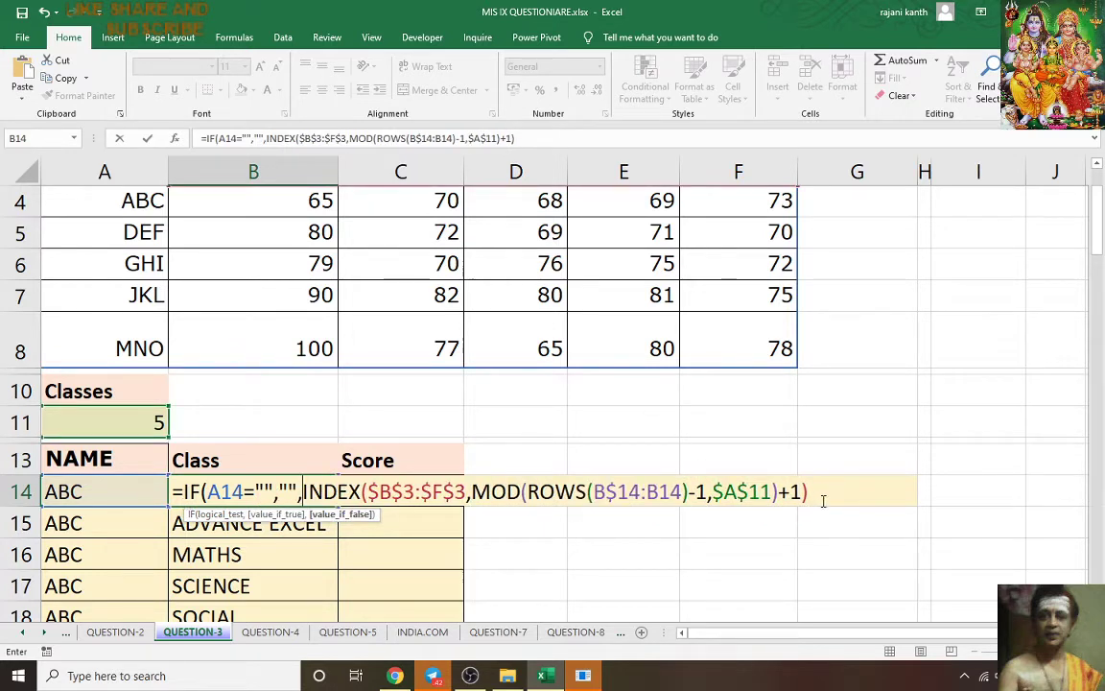
{"action": "left_click", "coordinate": [822, 487]}
{"action": "type", "text": ")"}
{"action": "key", "text": "ctrl+Return"}
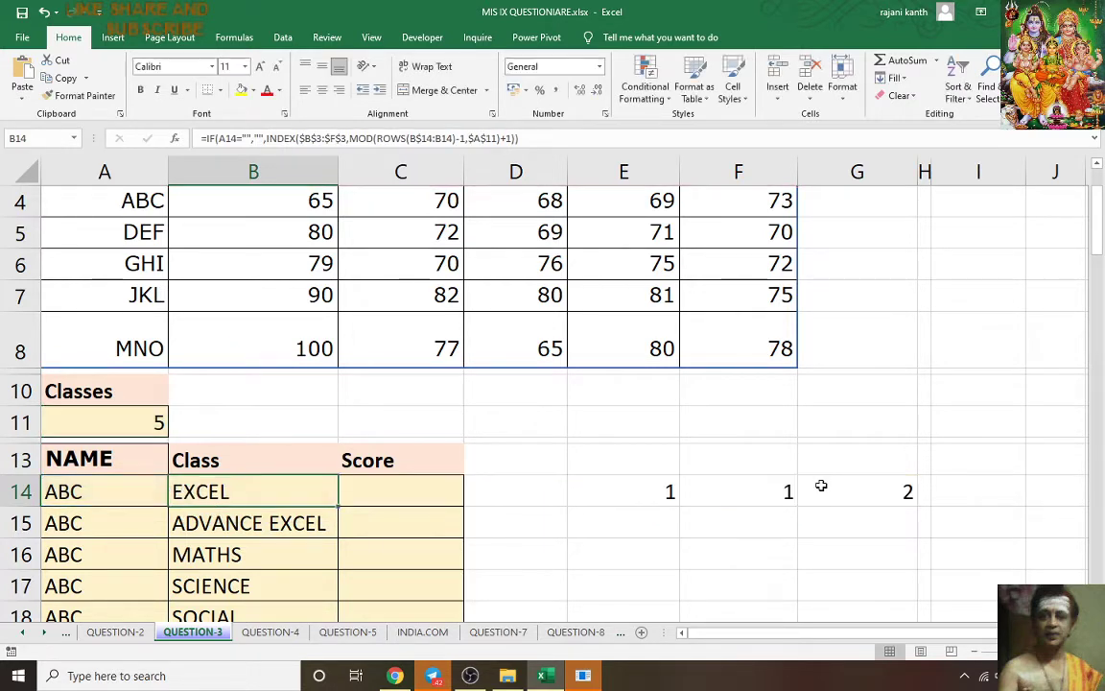
{"action": "double_click", "coordinate": [338, 506]}
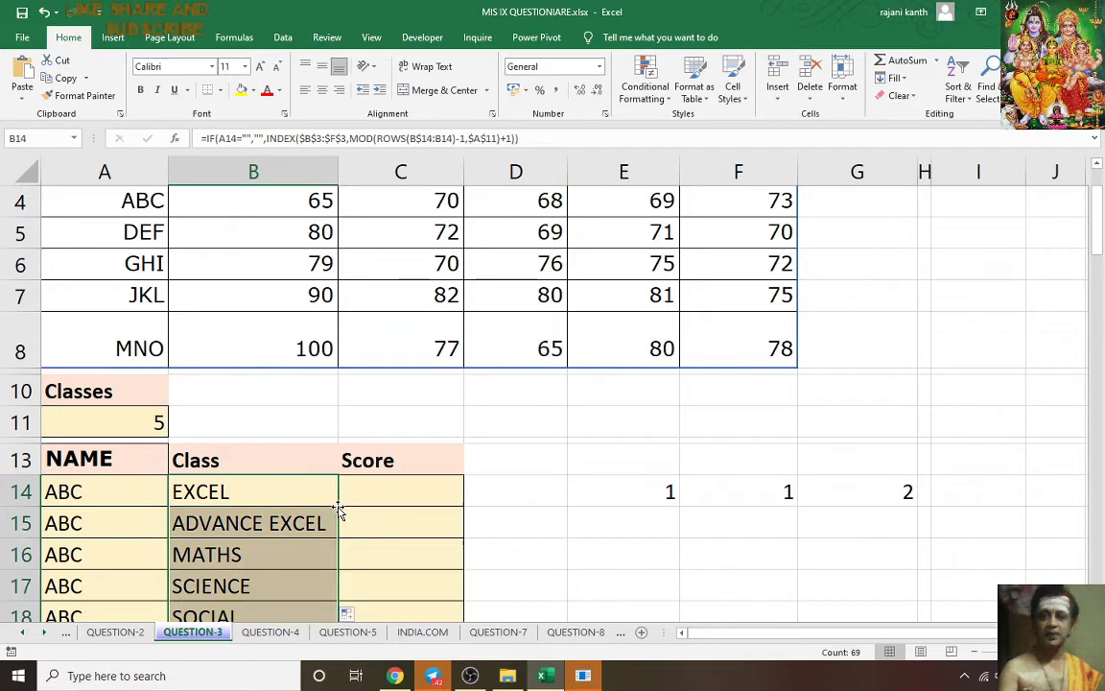
{"action": "scroll", "coordinate": [338, 512], "scroll_direction": "down", "scroll_amount": 8}
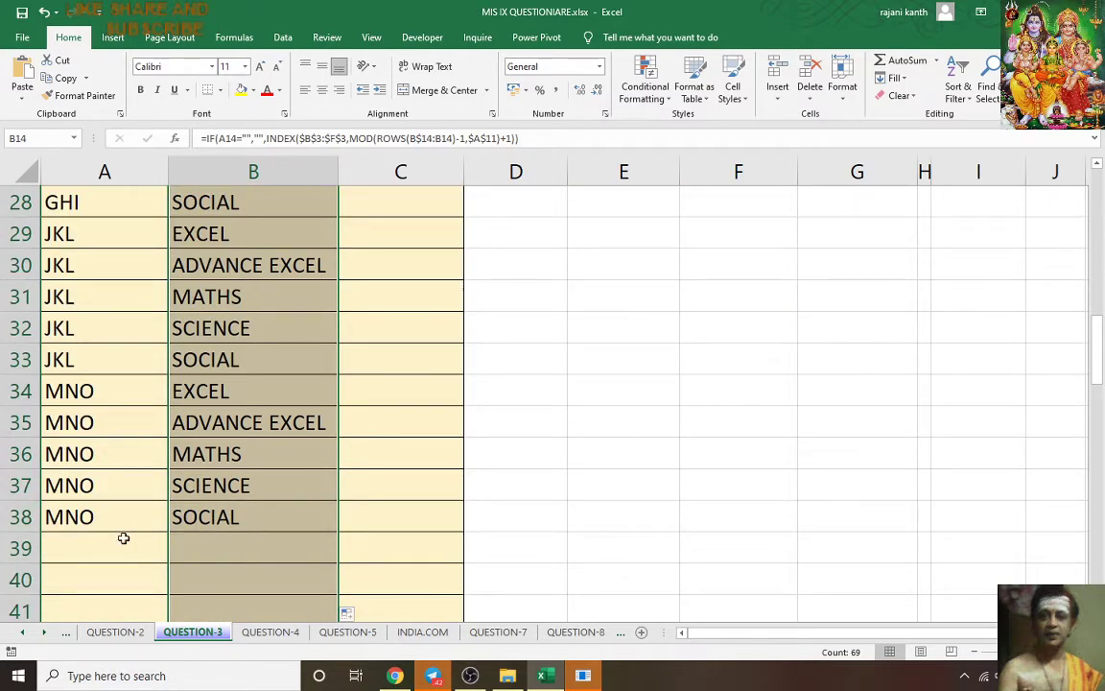
{"action": "scroll", "coordinate": [248, 513], "scroll_direction": "up", "scroll_amount": 4}
{"action": "scroll", "coordinate": [248, 512], "scroll_direction": "up", "scroll_amount": 4}
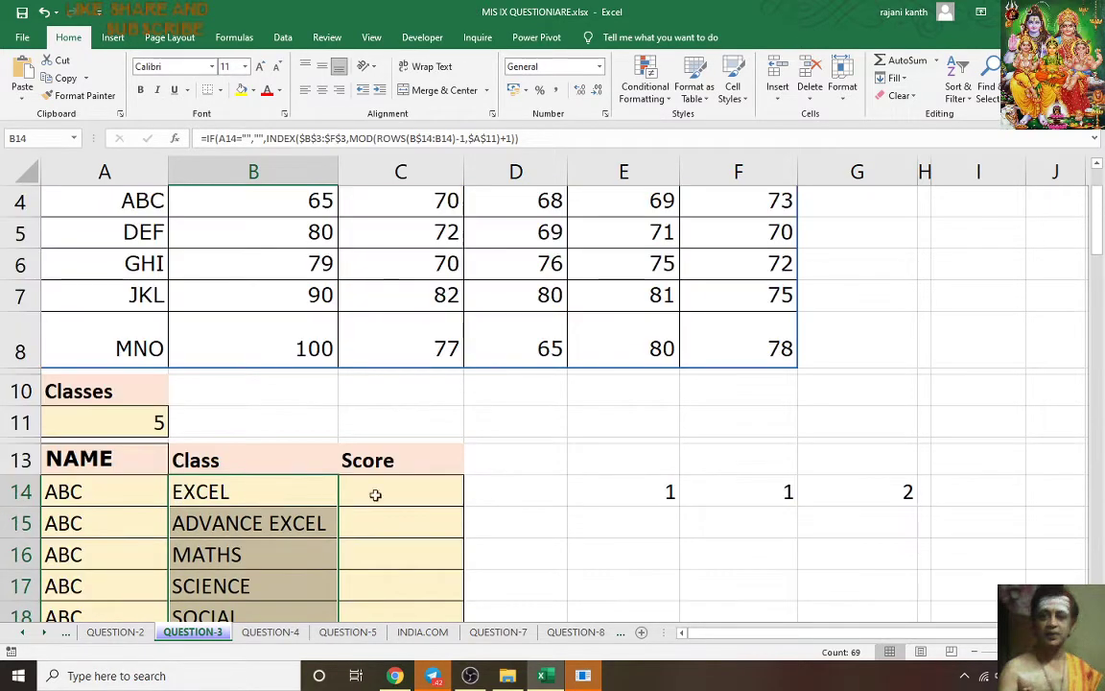
Step: Begin a VLOOKUP in C14 that looks up A14's name in the marks table A4:F8
{"action": "left_click", "coordinate": [414, 500]}
{"action": "type", "text": "=VLOOKUP("}
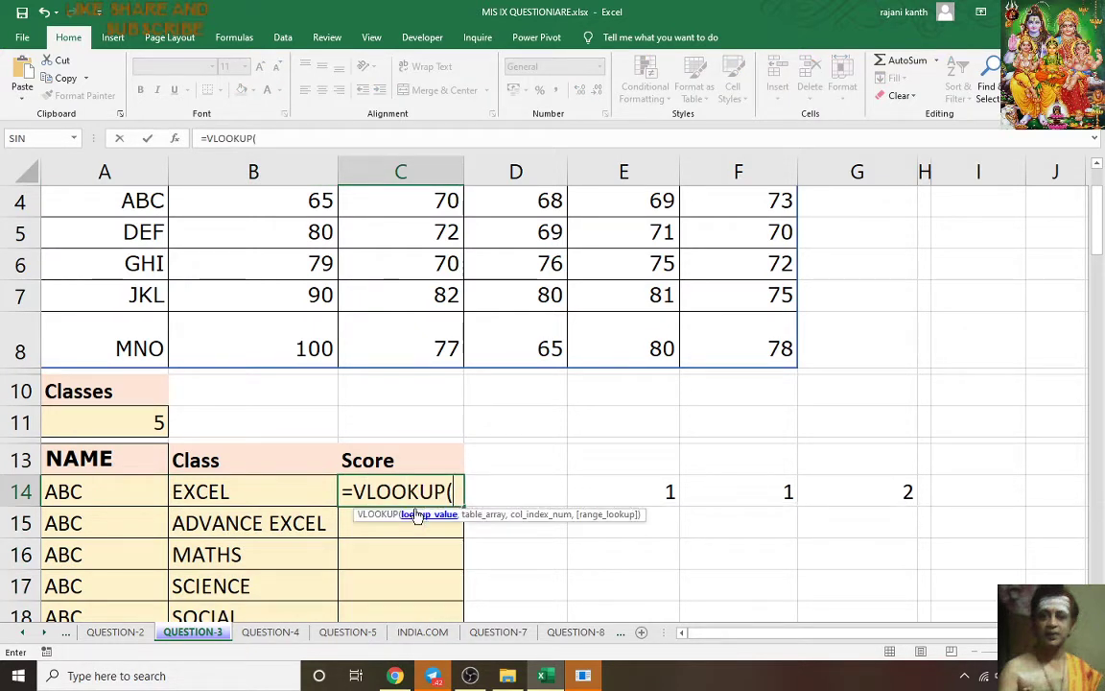
{"action": "left_click", "coordinate": [111, 491]}
{"action": "type", "text": ","}
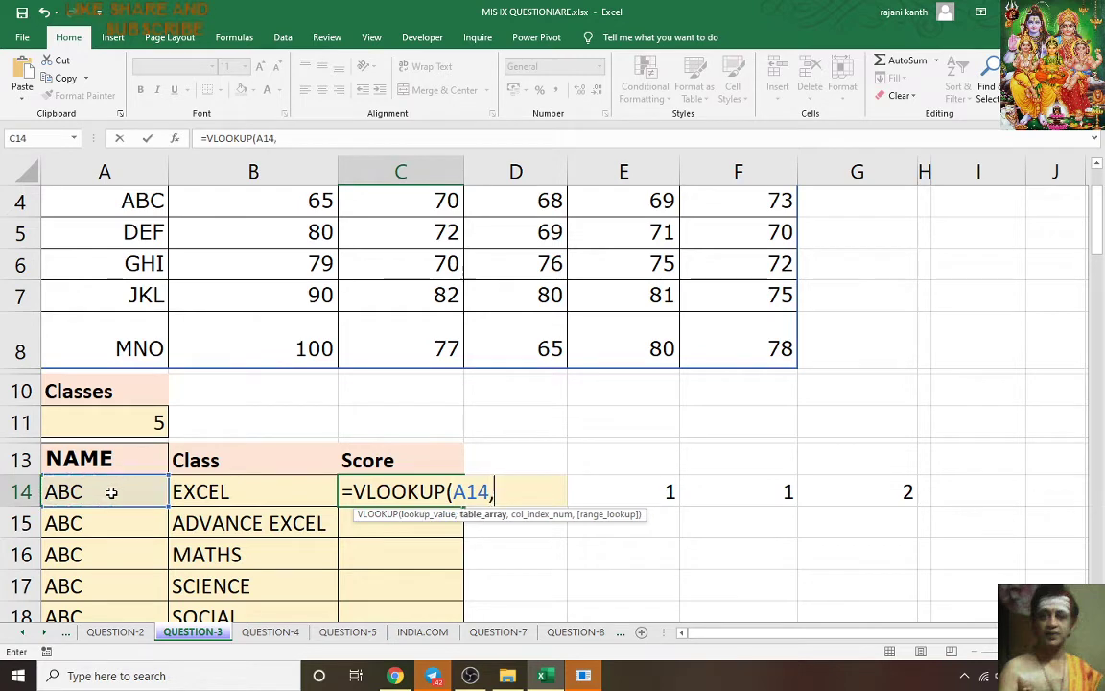
{"action": "scroll", "coordinate": [112, 491], "scroll_direction": "up", "scroll_amount": 1}
{"action": "left_click_drag", "start_coordinate": [245, 318], "coordinate": [712, 410]}
{"action": "left_click_drag", "start_coordinate": [122, 317], "coordinate": [720, 474]}
Step: Complete C14 as =VLOOKUP(A14,$A$4:$F$8,ROWS(C$2:C2)+1,0), returning 65 for ABC EXCEL
{"action": "key", "text": "F4"}
{"action": "scroll", "coordinate": [722, 475], "scroll_direction": "down", "scroll_amount": 2}
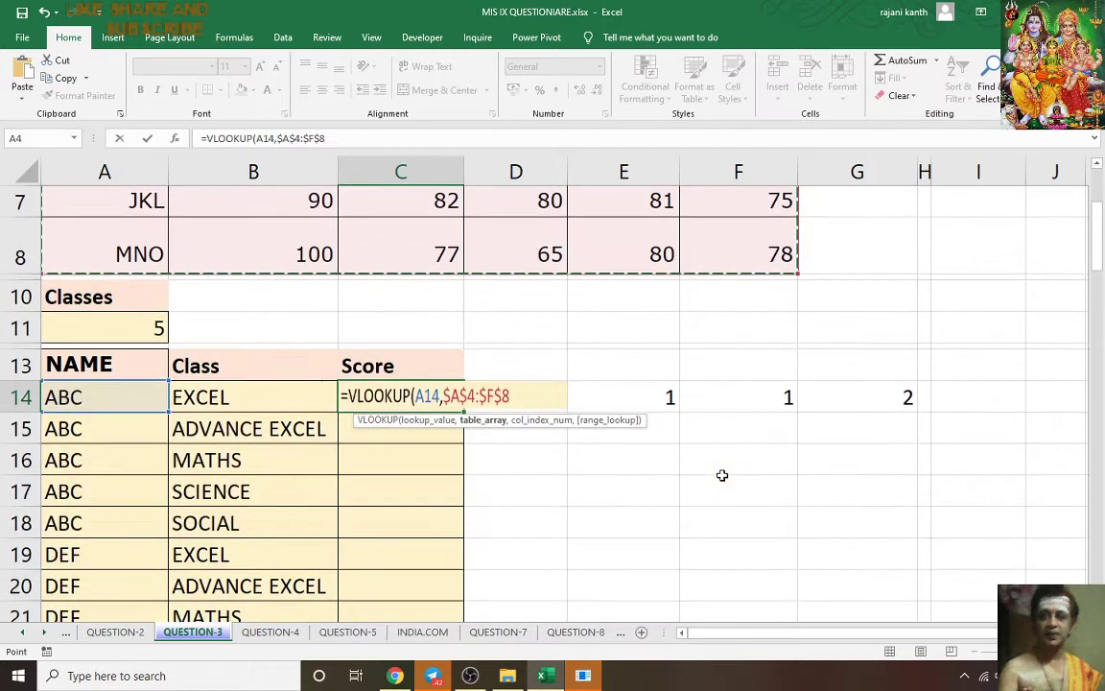
{"action": "type", "text": ","}
{"action": "type", "text": "ROWS"}
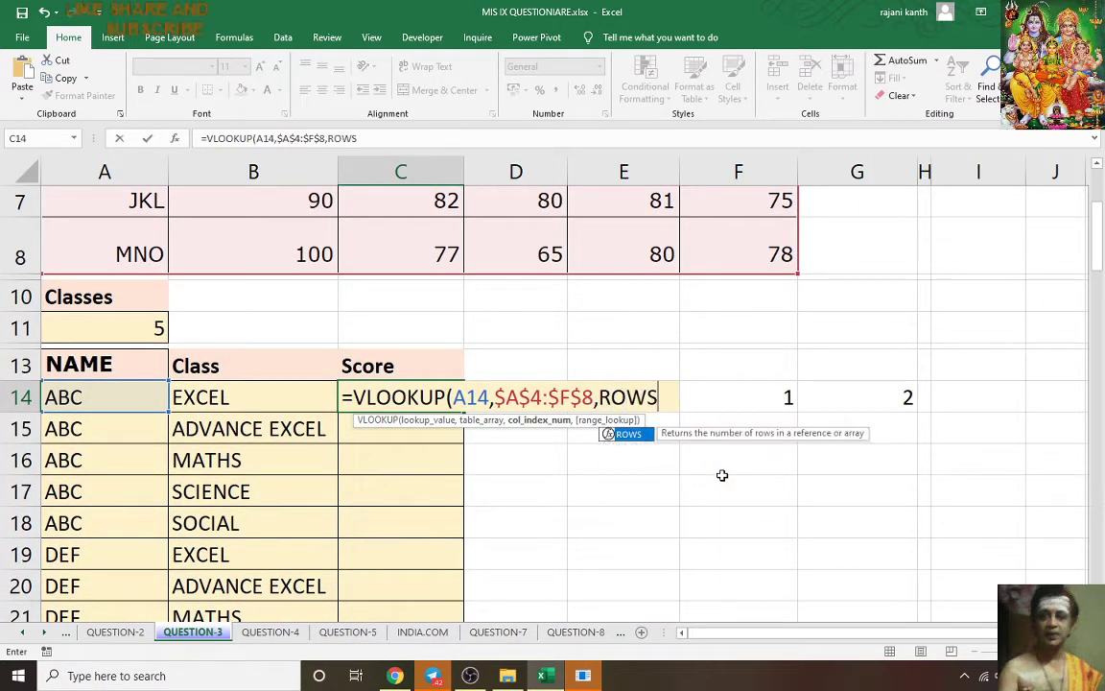
{"action": "type", "text": "(C"}
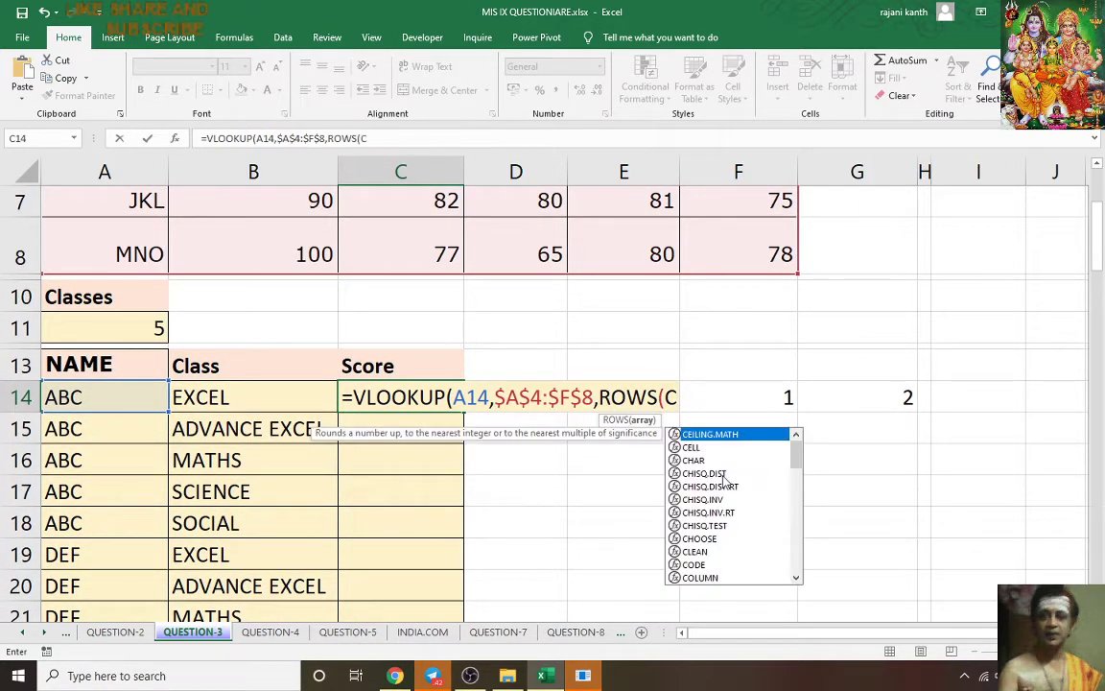
{"action": "type", "text": "$2"}
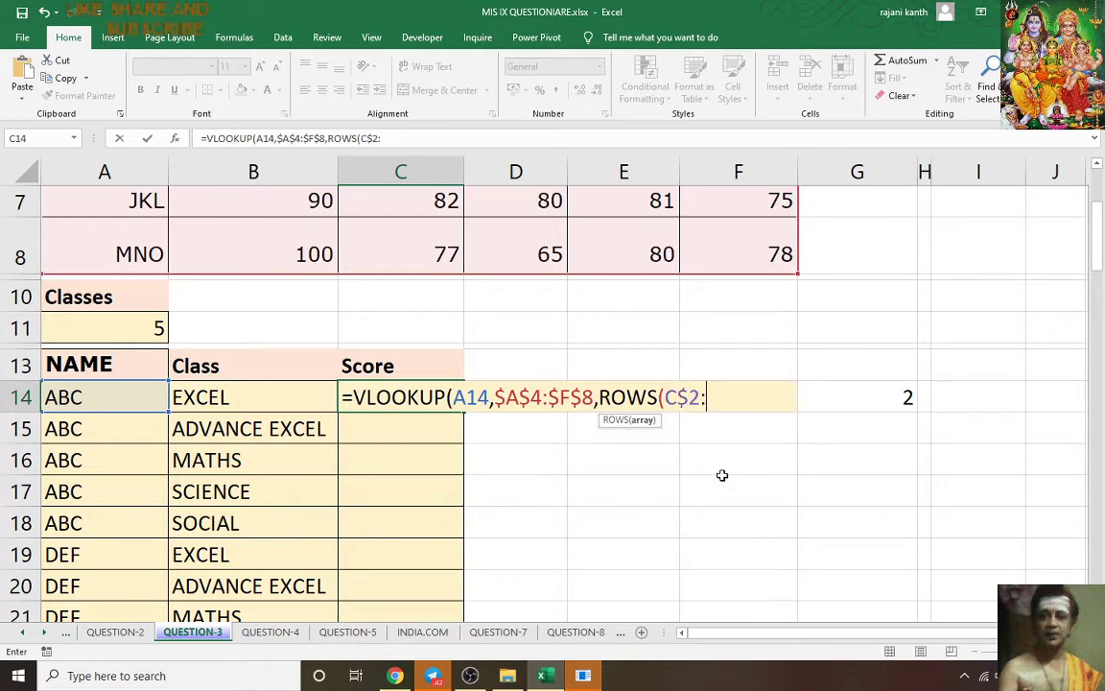
{"action": "type", "text": ":C2)"}
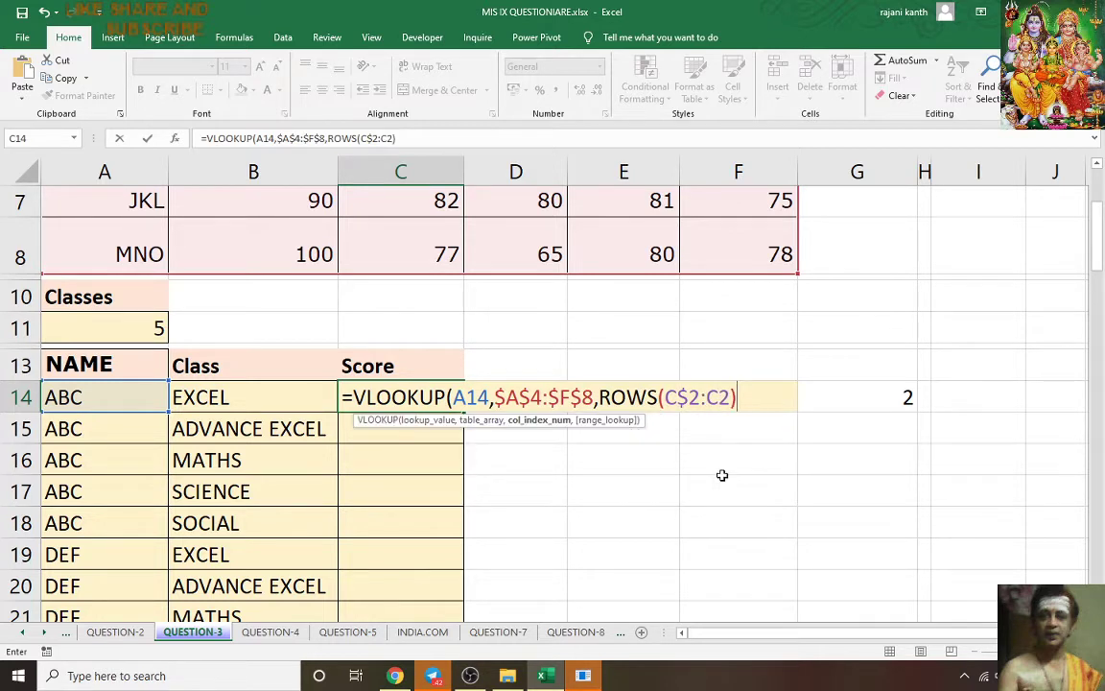
{"action": "type", "text": "+1"}
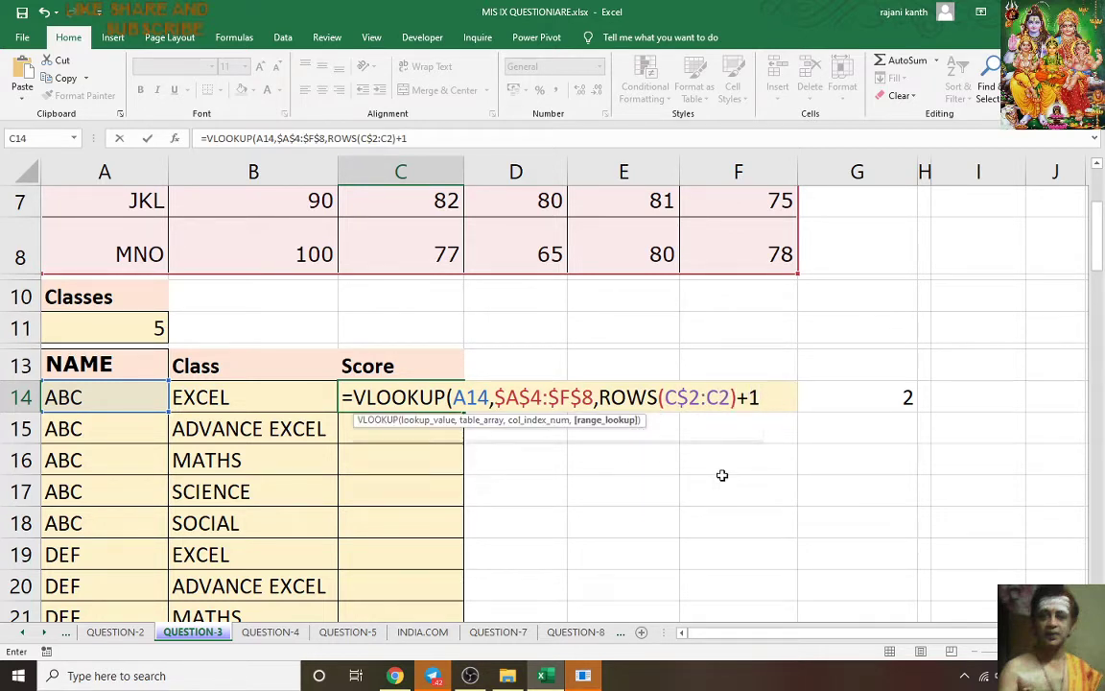
{"action": "type", "text": ",0)"}
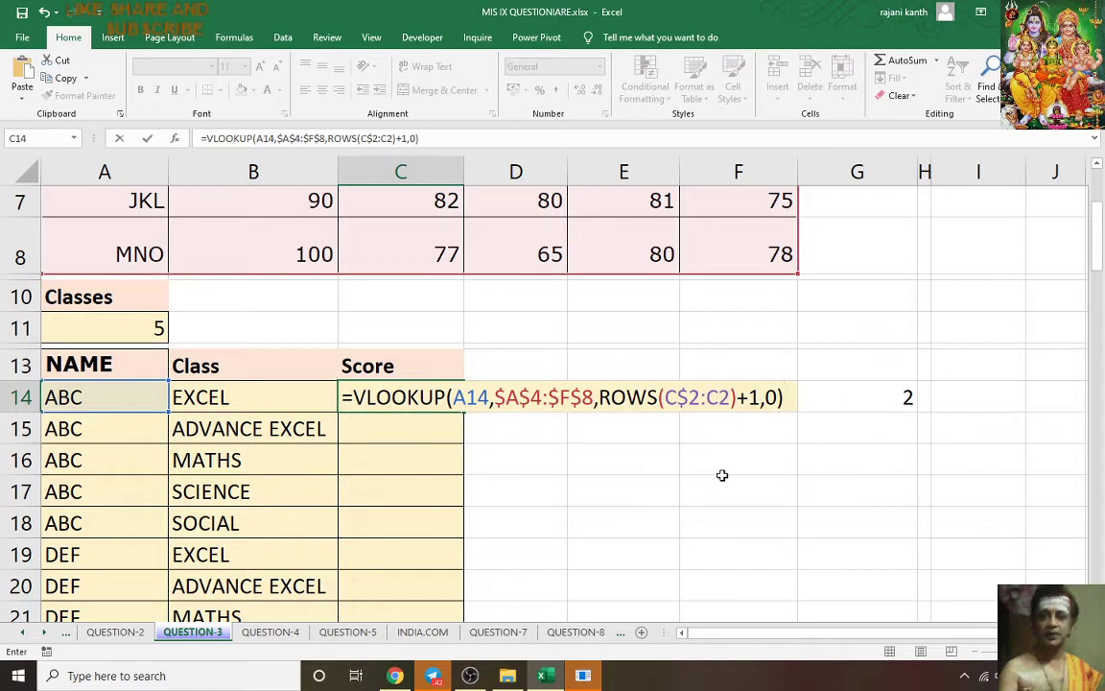
{"action": "key", "text": "ctrl+Return"}
{"action": "left_click", "coordinate": [469, 408]}
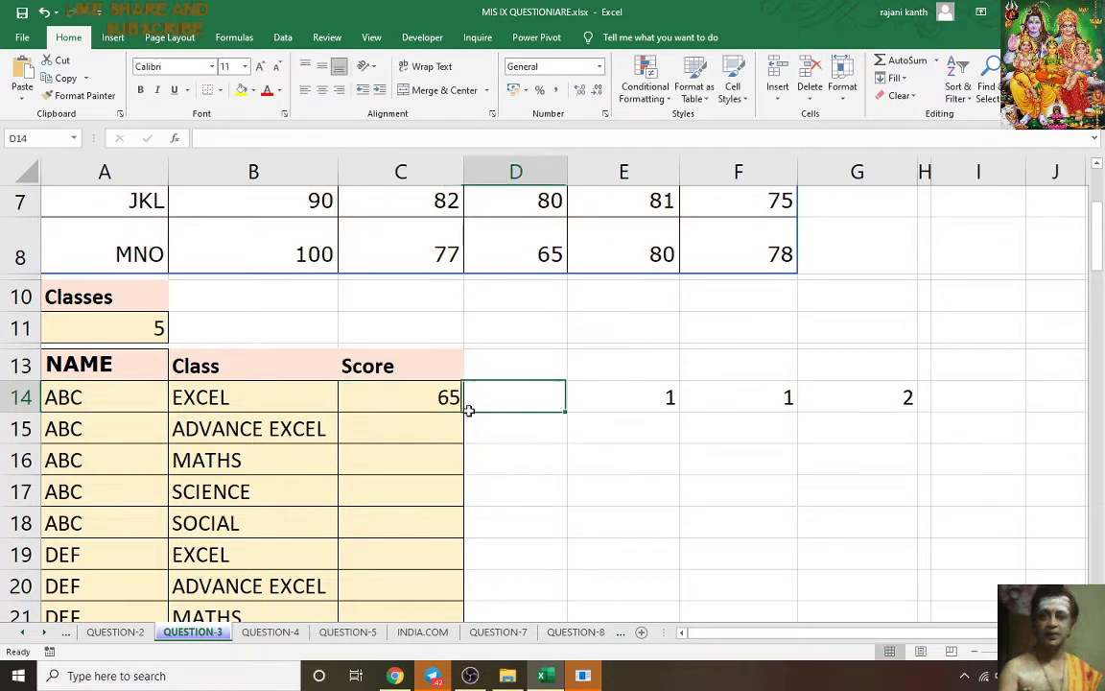
{"action": "left_click", "coordinate": [353, 395]}
{"action": "double_click", "coordinate": [465, 412]}
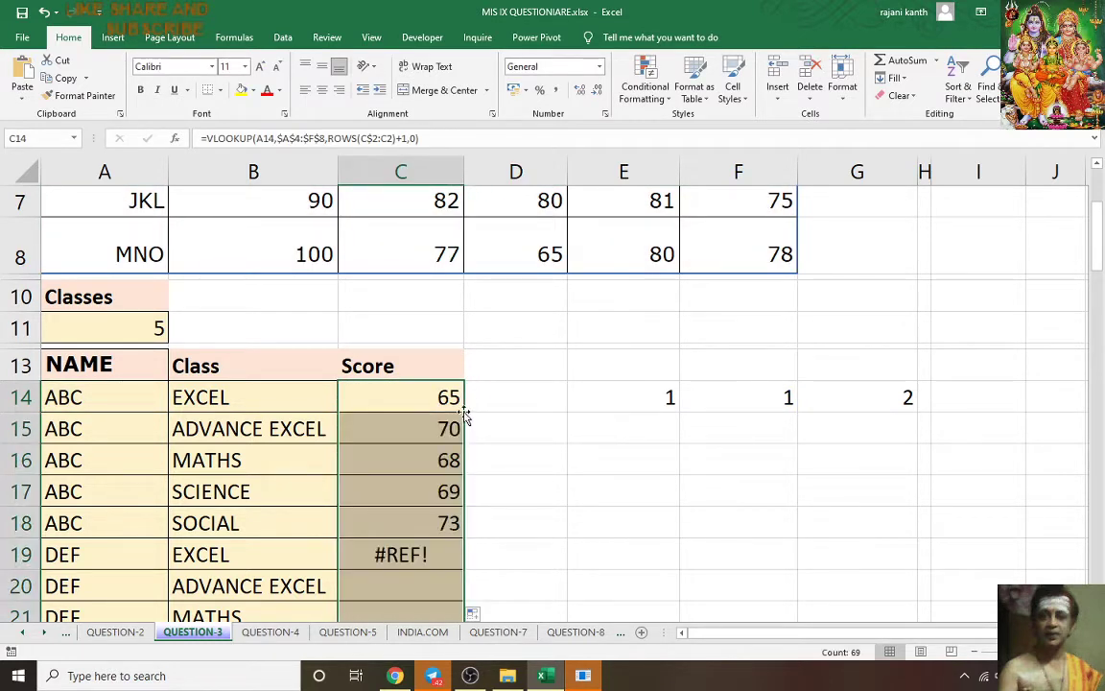
{"action": "scroll", "coordinate": [465, 414], "scroll_direction": "down", "scroll_amount": 4}
{"action": "scroll", "coordinate": [393, 346], "scroll_direction": "up", "scroll_amount": 1}
{"action": "scroll", "coordinate": [401, 368], "scroll_direction": "up", "scroll_amount": 1}
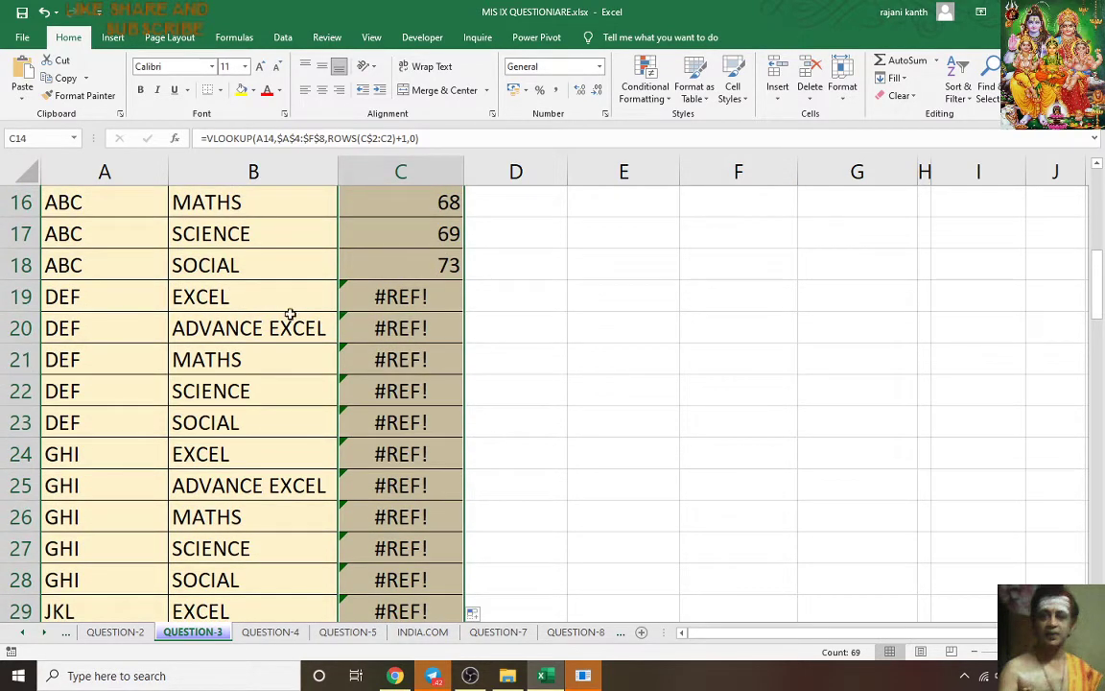
{"action": "left_click", "coordinate": [407, 298]}
{"action": "double_click", "coordinate": [407, 298]}
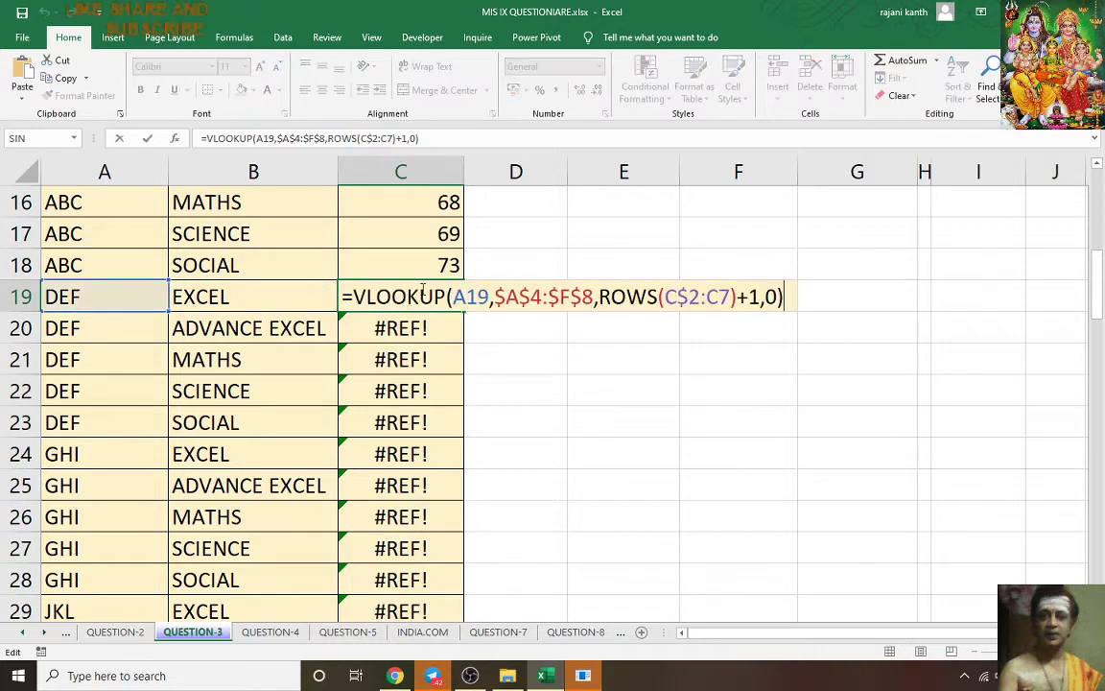
{"action": "left_click", "coordinate": [600, 297]}
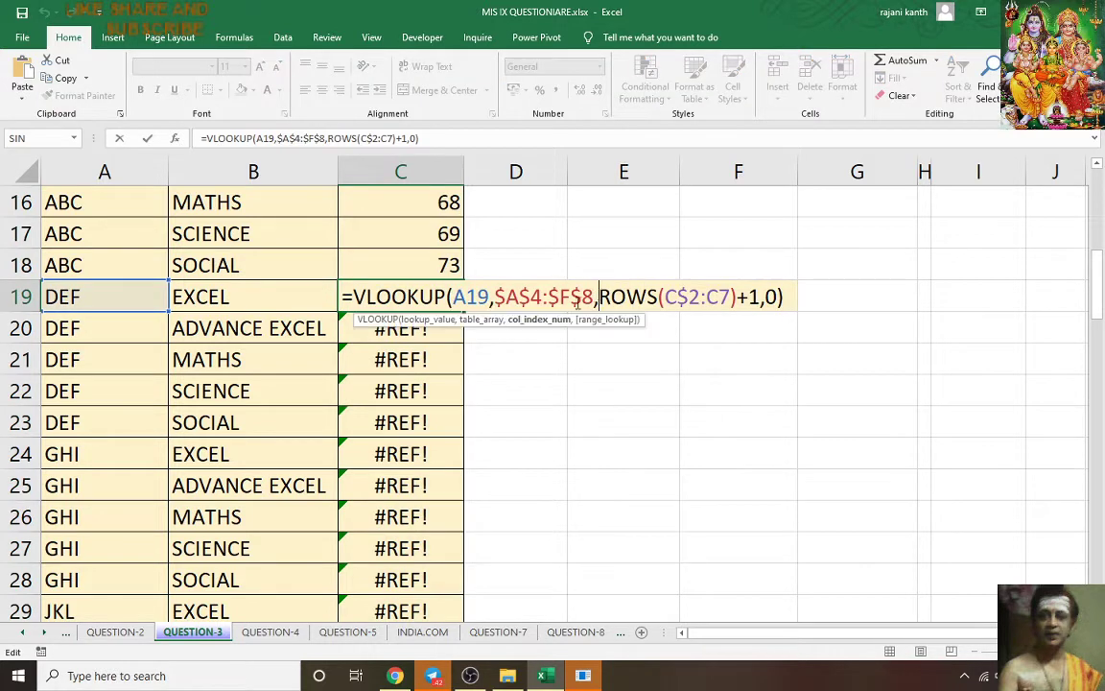
{"action": "left_click", "coordinate": [560, 320]}
{"action": "key", "text": "F9"}
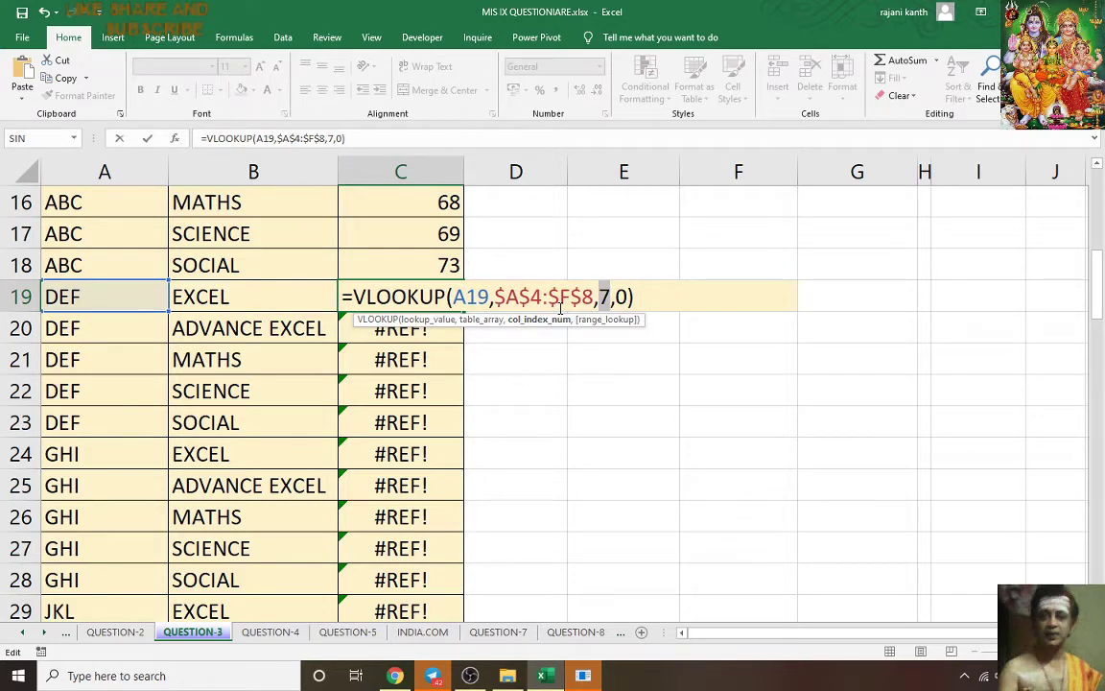
{"action": "key", "text": "Escape"}
{"action": "scroll", "coordinate": [572, 308], "scroll_direction": "up", "scroll_amount": 2}
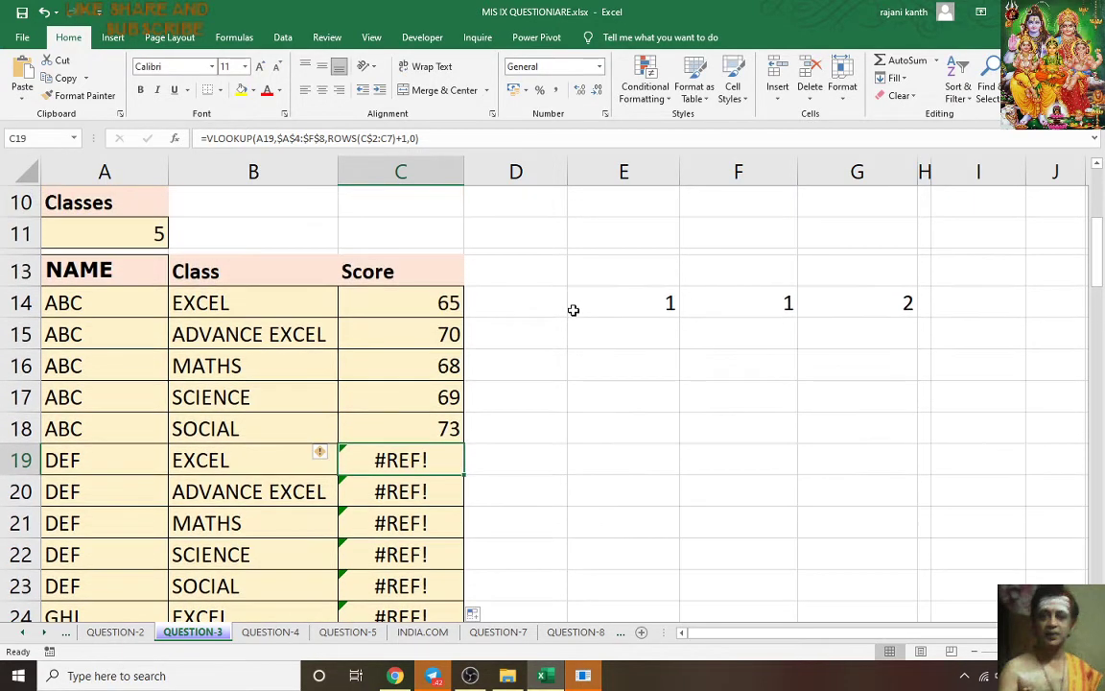
{"action": "left_click", "coordinate": [453, 305]}
Step: Inspect B14's Class formula to reuse its MOD row-counter argument, leaving it unchanged
{"action": "left_click", "coordinate": [284, 297]}
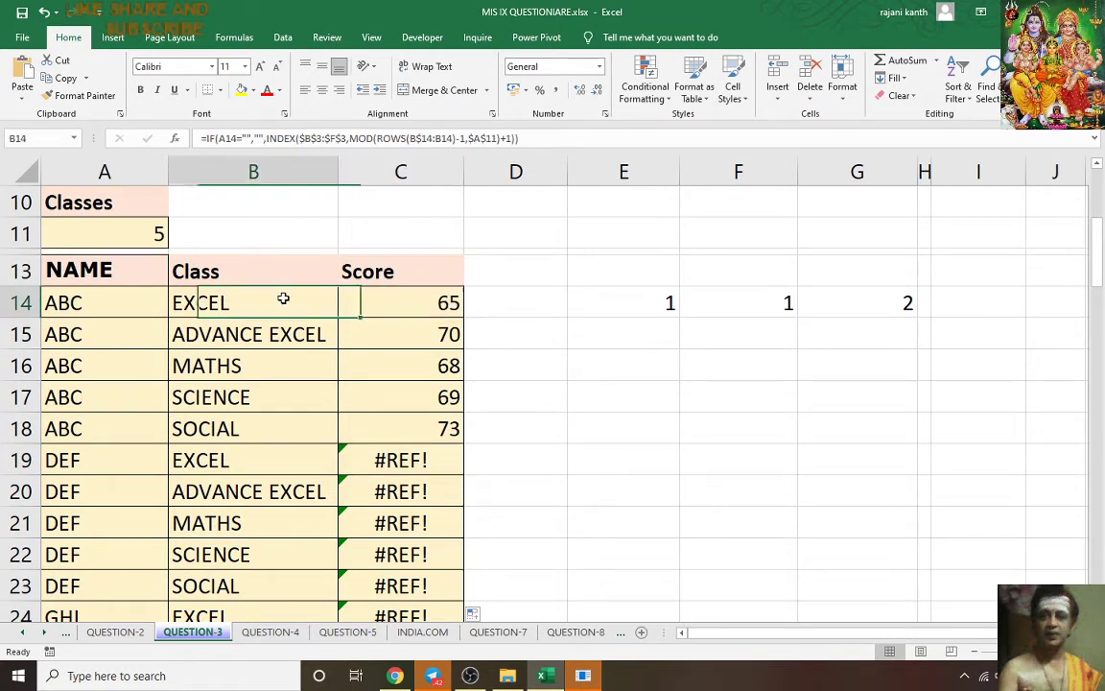
{"action": "double_click", "coordinate": [284, 297]}
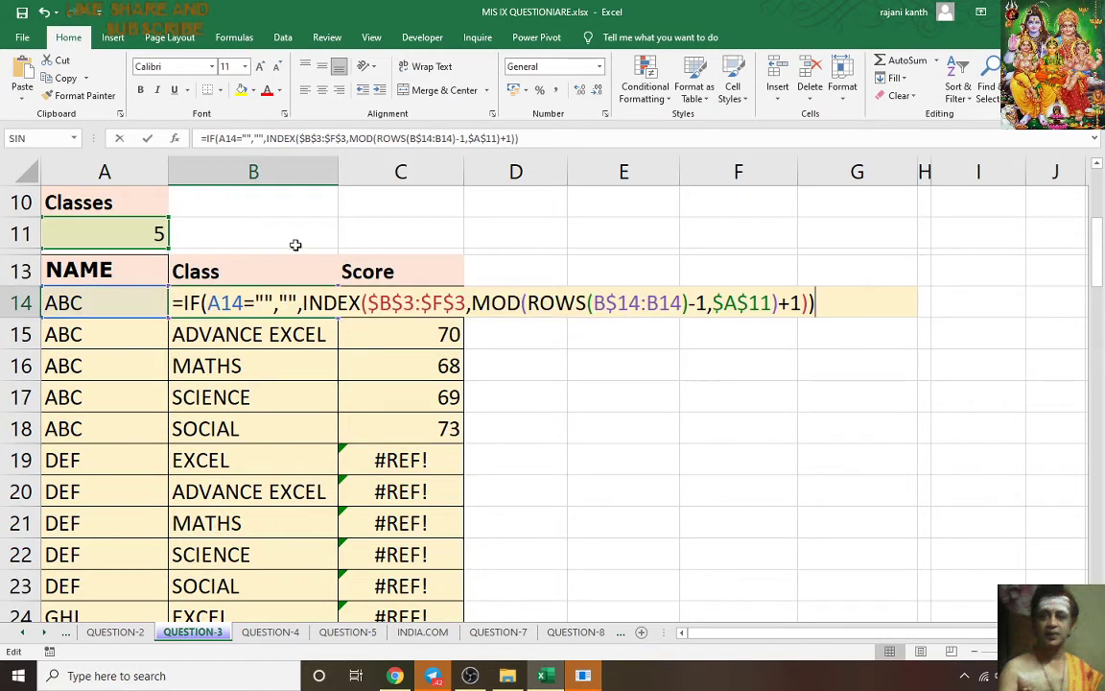
{"action": "left_click", "coordinate": [471, 305]}
{"action": "left_click", "coordinate": [384, 325]}
{"action": "key", "text": "ctrl+c"}
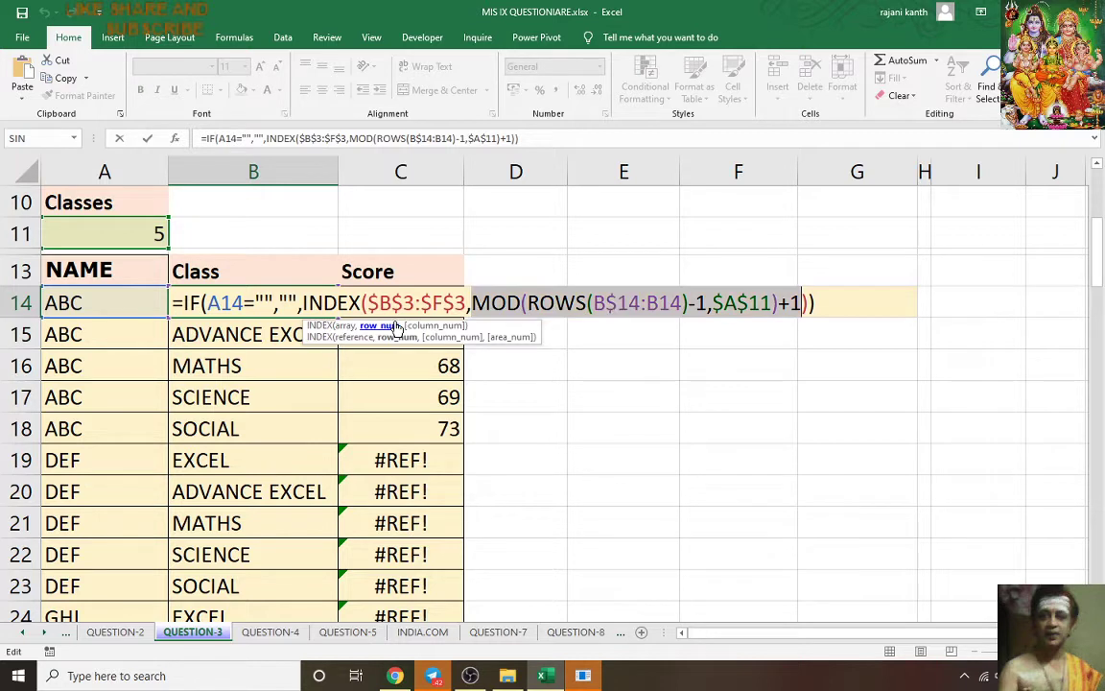
{"action": "key", "text": "Escape"}
Step: Make C14's column index MOD(ROWS(B$14:B14)-1,$A$11)+2 and fill it down the Score column
{"action": "left_click", "coordinate": [444, 302]}
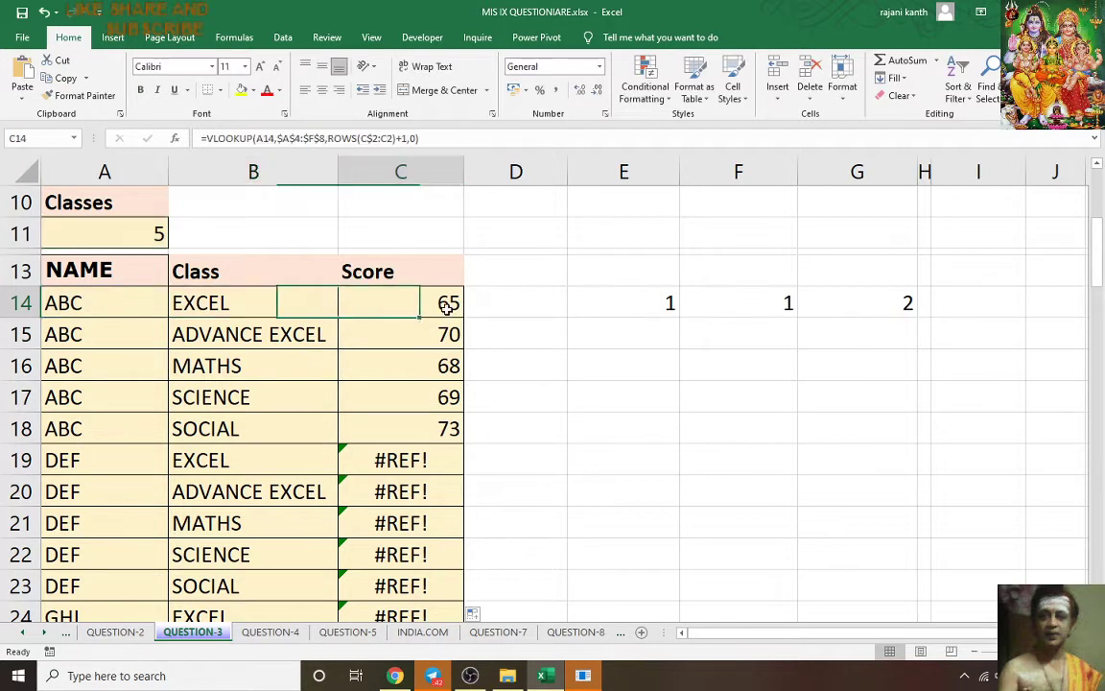
{"action": "double_click", "coordinate": [448, 303]}
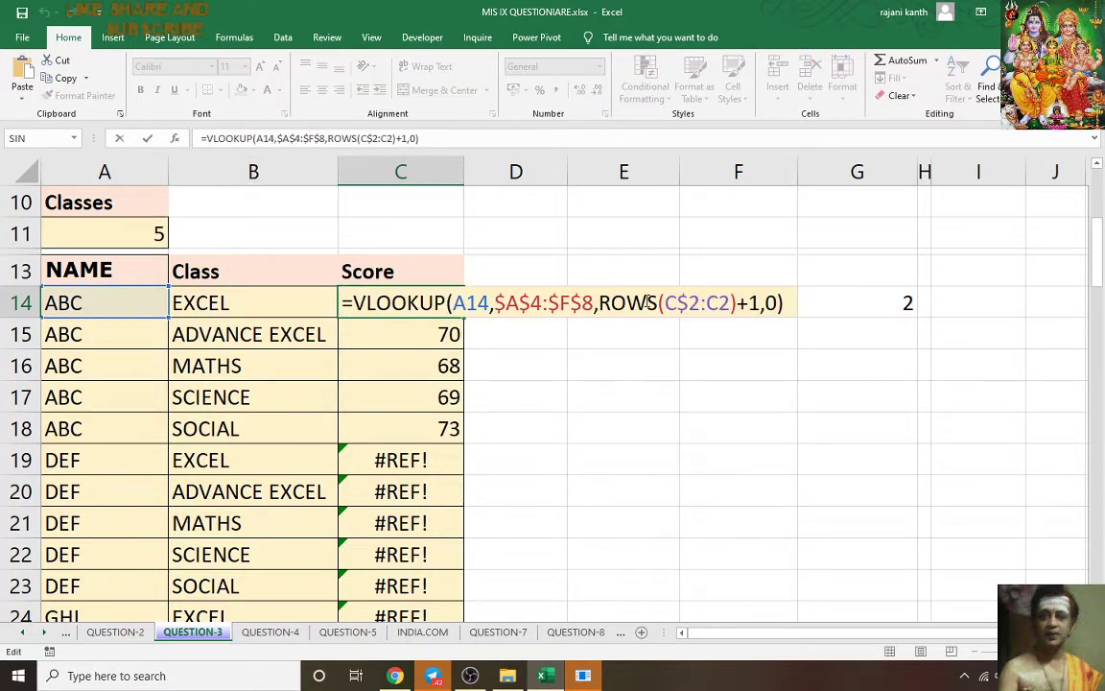
{"action": "left_click", "coordinate": [614, 303]}
{"action": "left_click", "coordinate": [550, 327]}
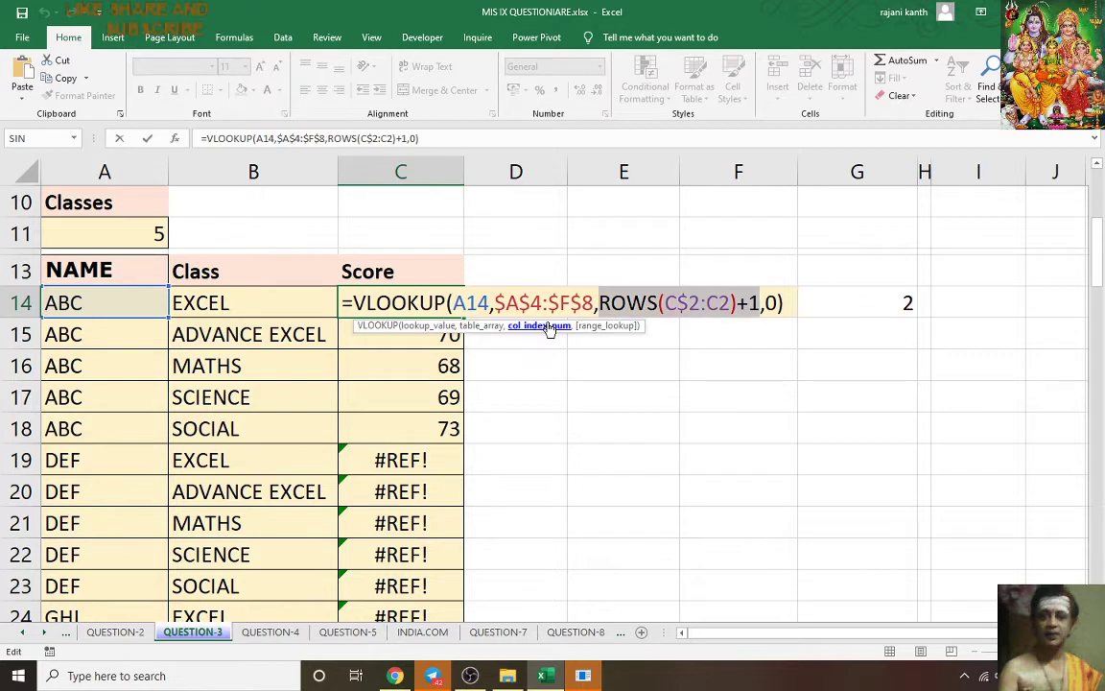
{"action": "key", "text": "ctrl+v"}
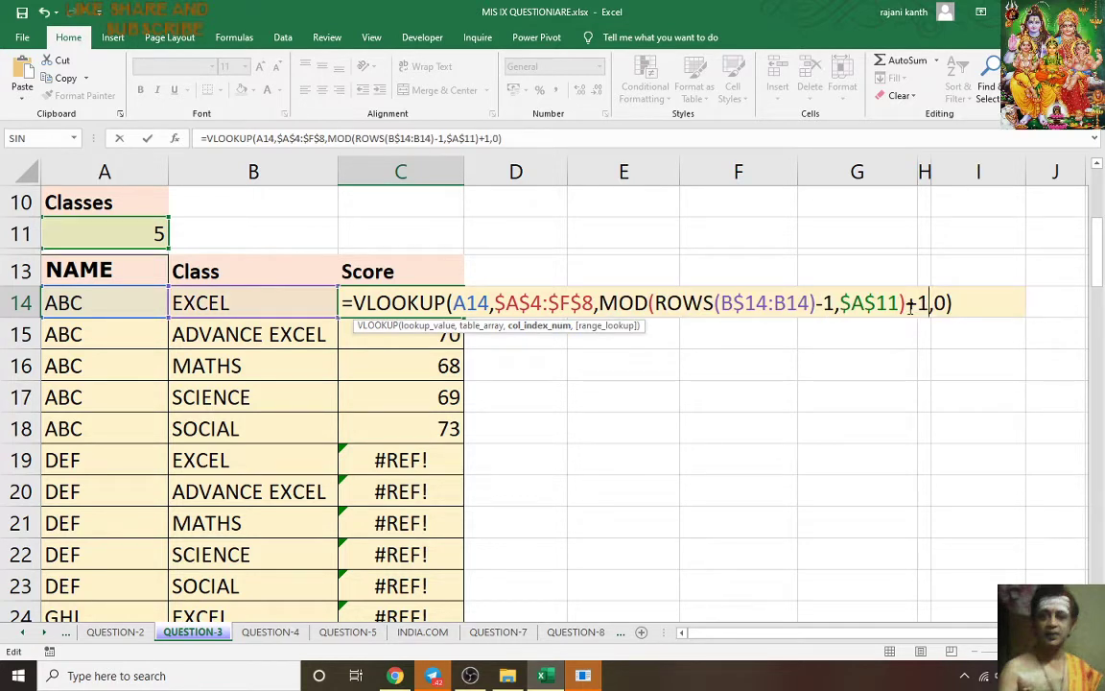
{"action": "key", "text": "BackSpace"}
{"action": "type", "text": "2"}
{"action": "key", "text": "ctrl+Return"}
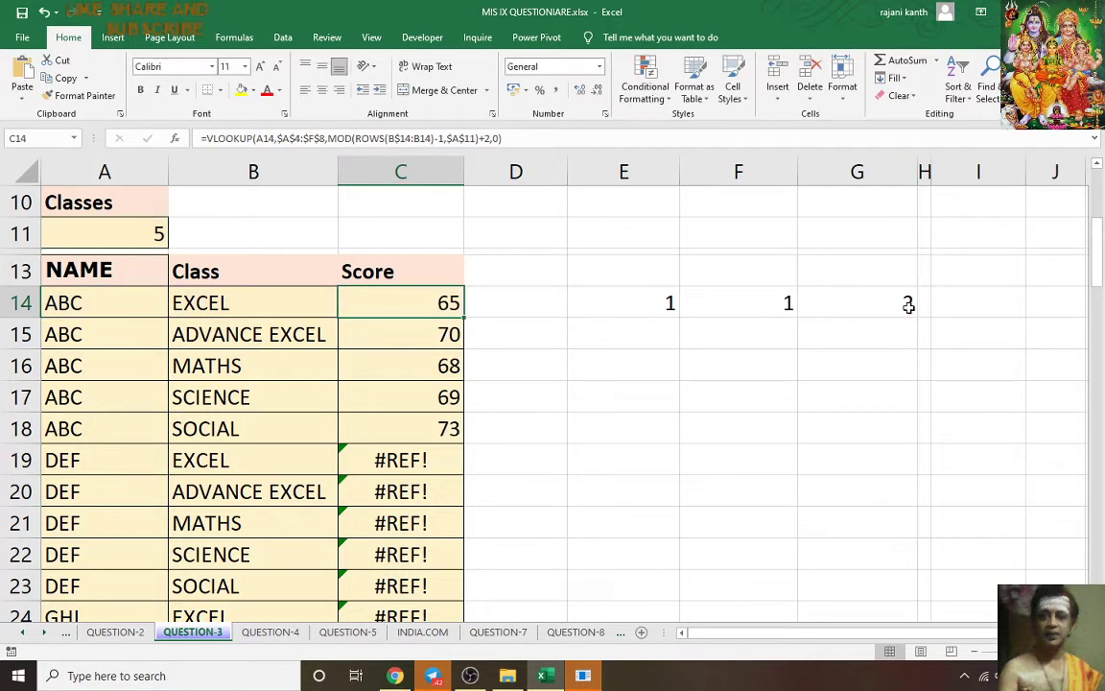
{"action": "double_click", "coordinate": [463, 317]}
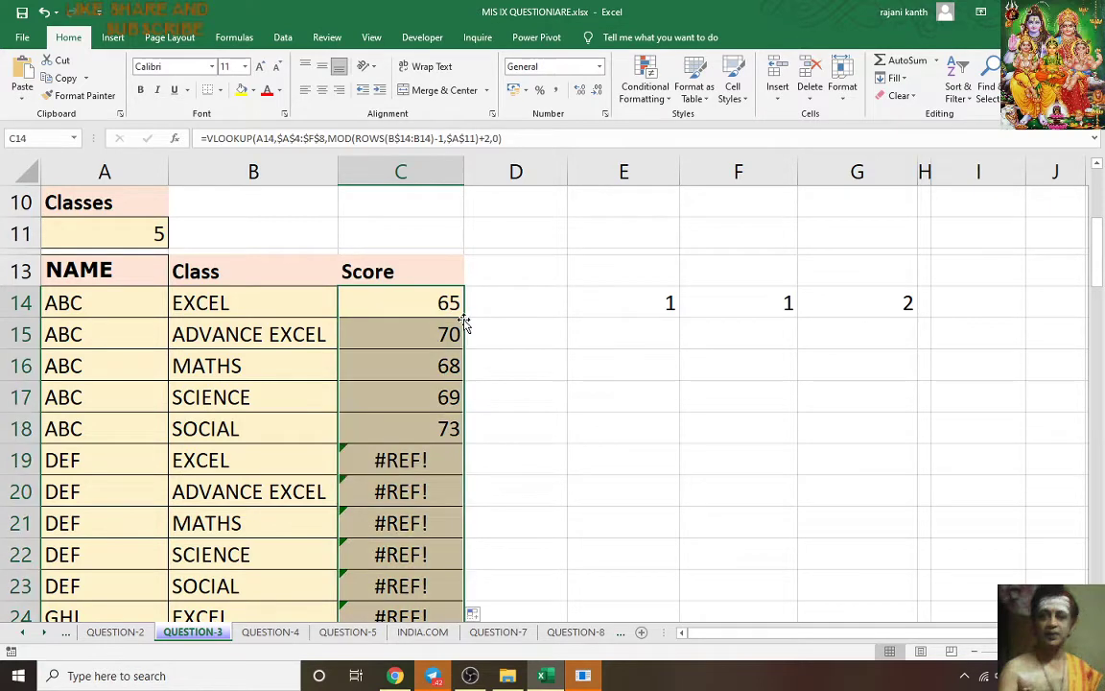
{"action": "scroll", "coordinate": [464, 325], "scroll_direction": "down", "scroll_amount": 9}
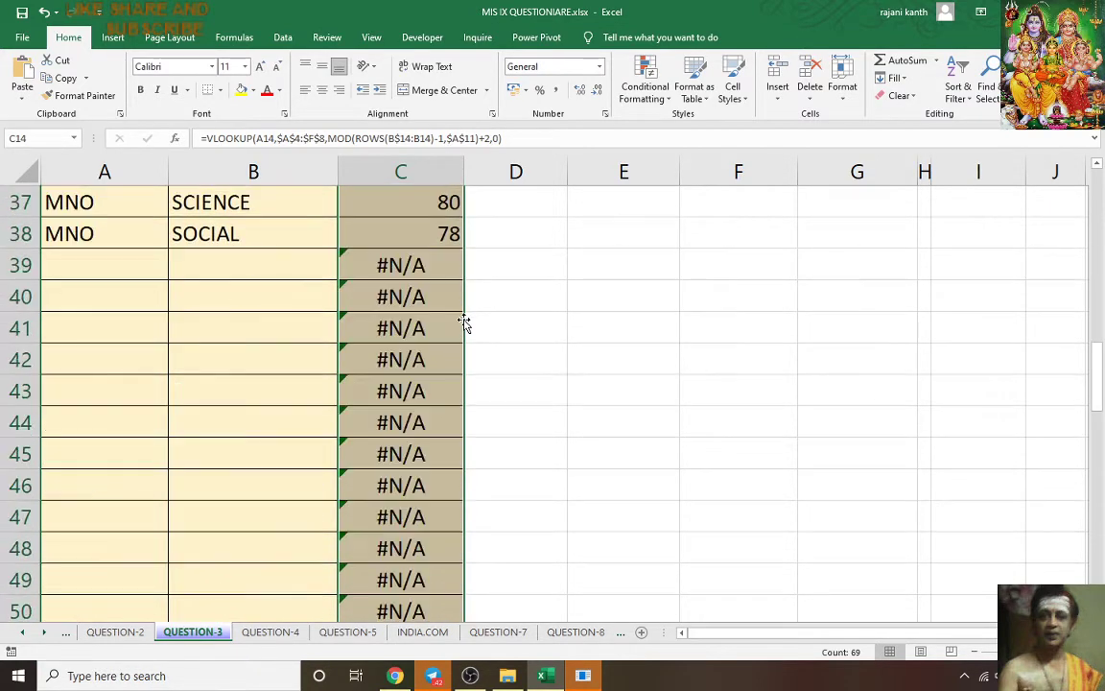
{"action": "scroll", "coordinate": [465, 324], "scroll_direction": "up", "scroll_amount": 3}
{"action": "scroll", "coordinate": [465, 325], "scroll_direction": "up", "scroll_amount": 5}
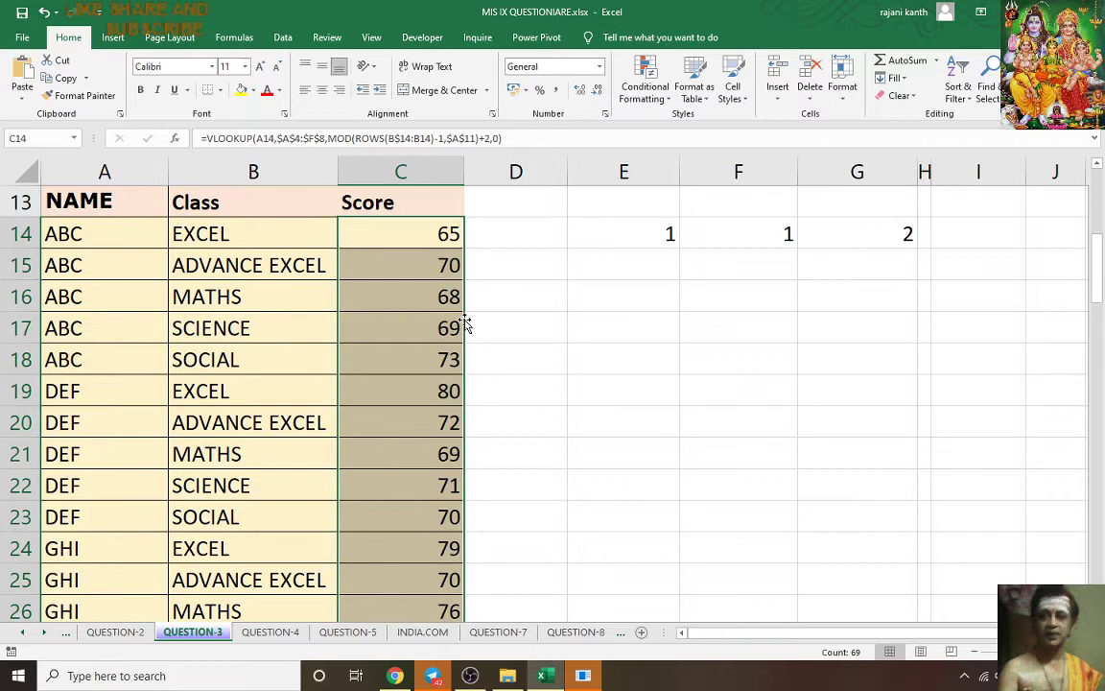
Step: Wrap C14's formula in IFERROR(...,"") and fill it down so #N/A rows turn blank
{"action": "left_click", "coordinate": [439, 236]}
{"action": "key", "text": "F2"}
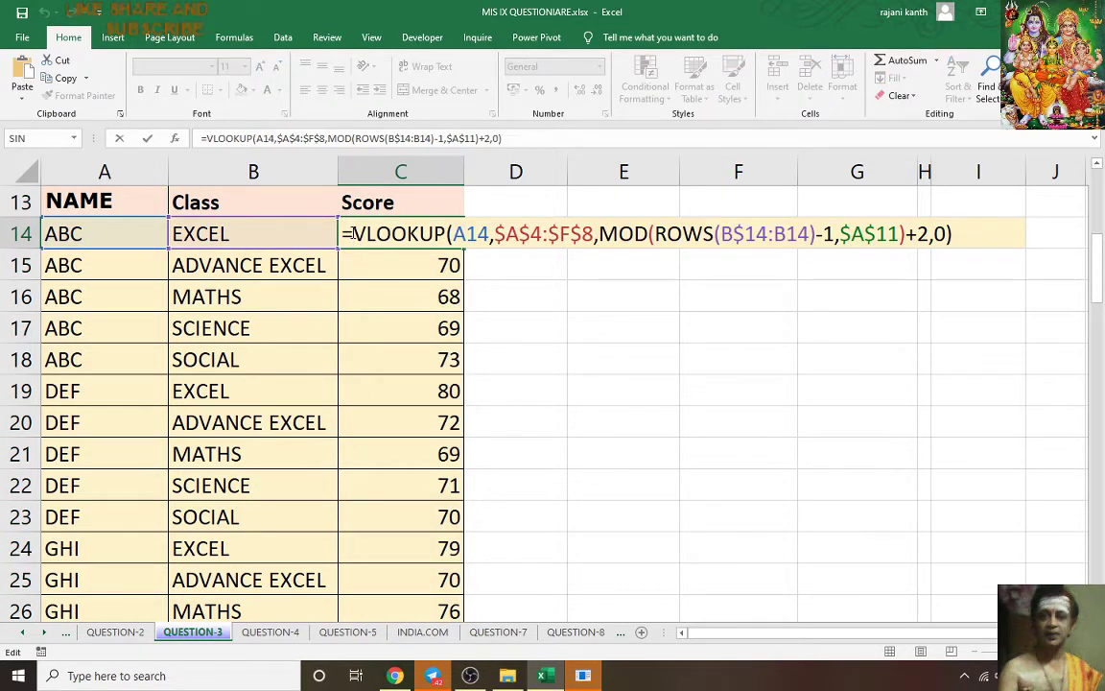
{"action": "type", "text": "IFERROR("}
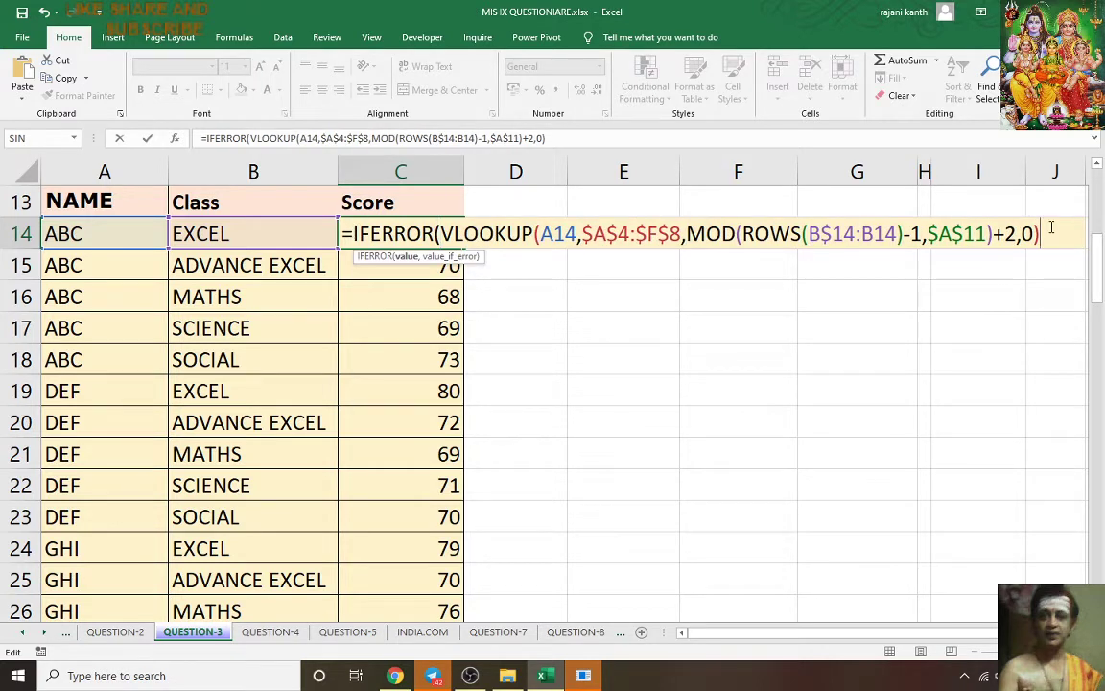
{"action": "type", "text": ",\"\")"}
{"action": "key", "text": "ctrl+Return"}
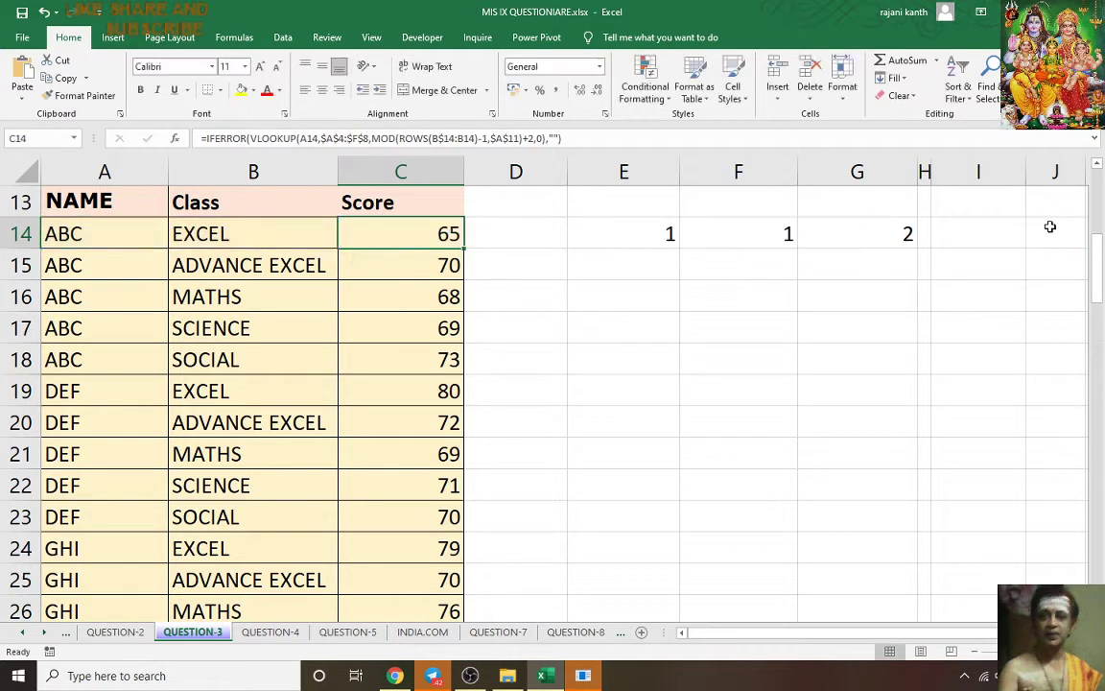
{"action": "double_click", "coordinate": [464, 248]}
{"action": "scroll", "coordinate": [463, 250], "scroll_direction": "down", "scroll_amount": 7}
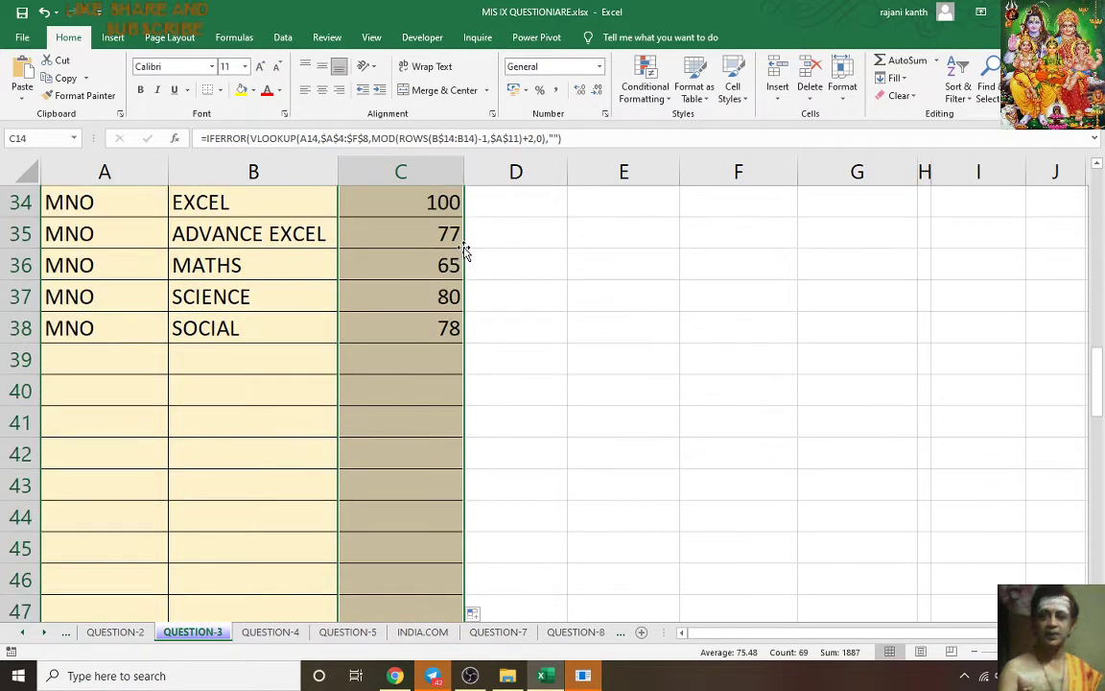
{"action": "scroll", "coordinate": [446, 393], "scroll_direction": "up", "scroll_amount": 3}
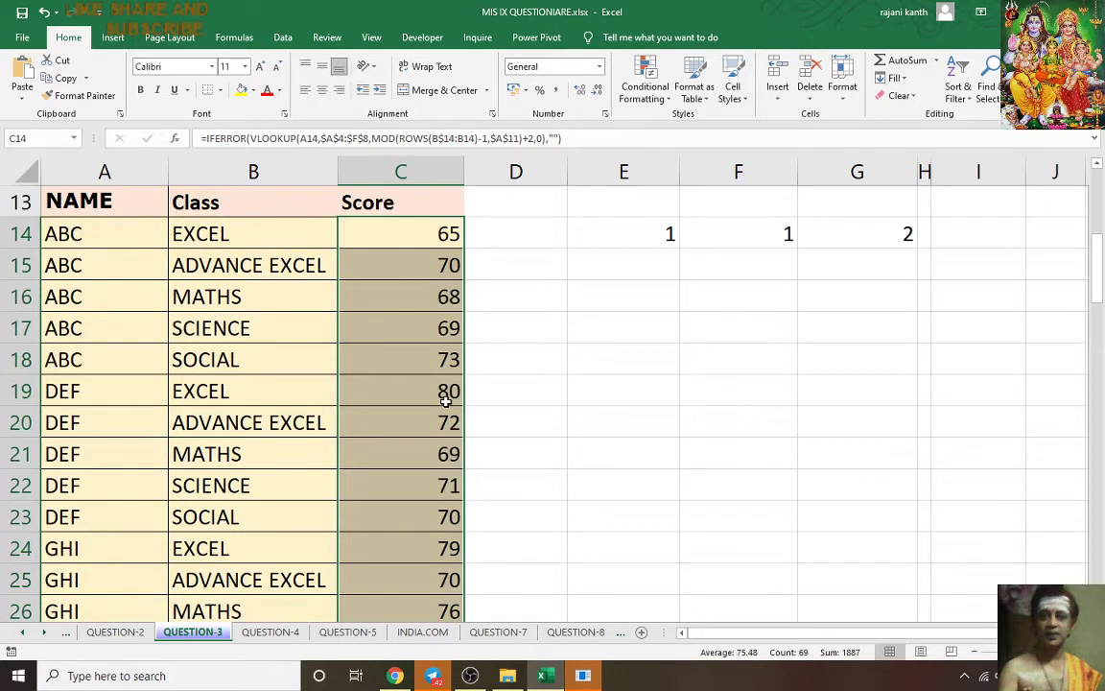
{"action": "scroll", "coordinate": [182, 341], "scroll_direction": "up", "scroll_amount": 3}
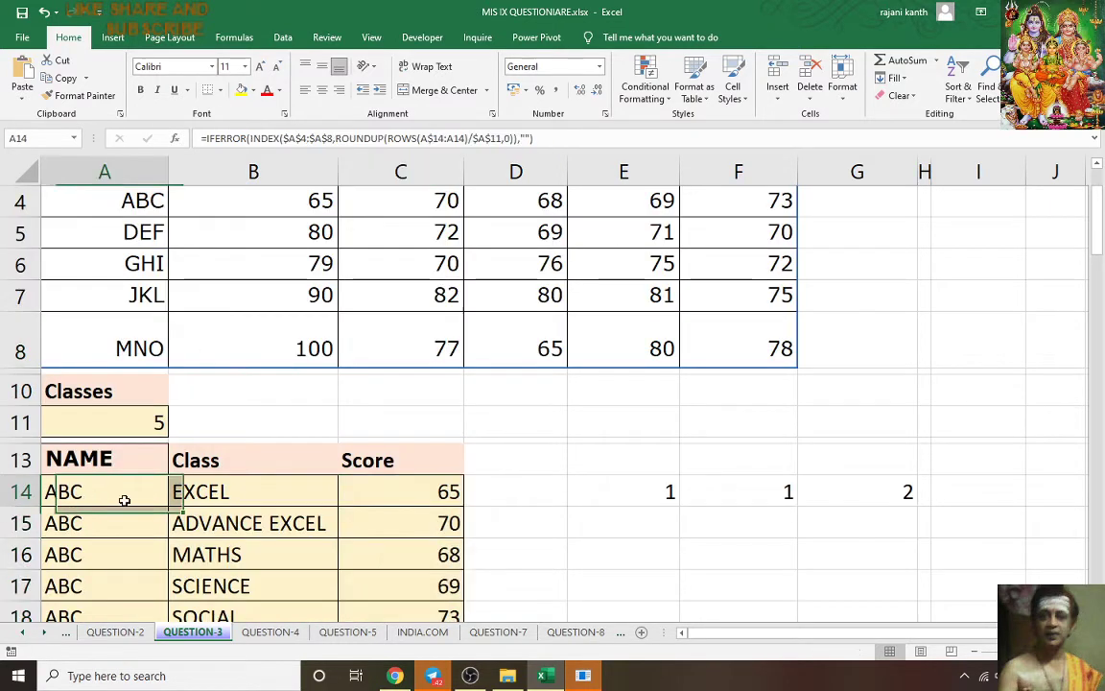
Step: Select the extracted rows from A14:C14 and review the name-subject-mark list down to MNO's SOCIAL 78
{"action": "left_click_drag", "start_coordinate": [124, 501], "coordinate": [428, 491]}
{"action": "left_click_drag", "start_coordinate": [74, 526], "coordinate": [424, 523]}
{"action": "scroll", "coordinate": [427, 519], "scroll_direction": "up", "scroll_amount": 1}
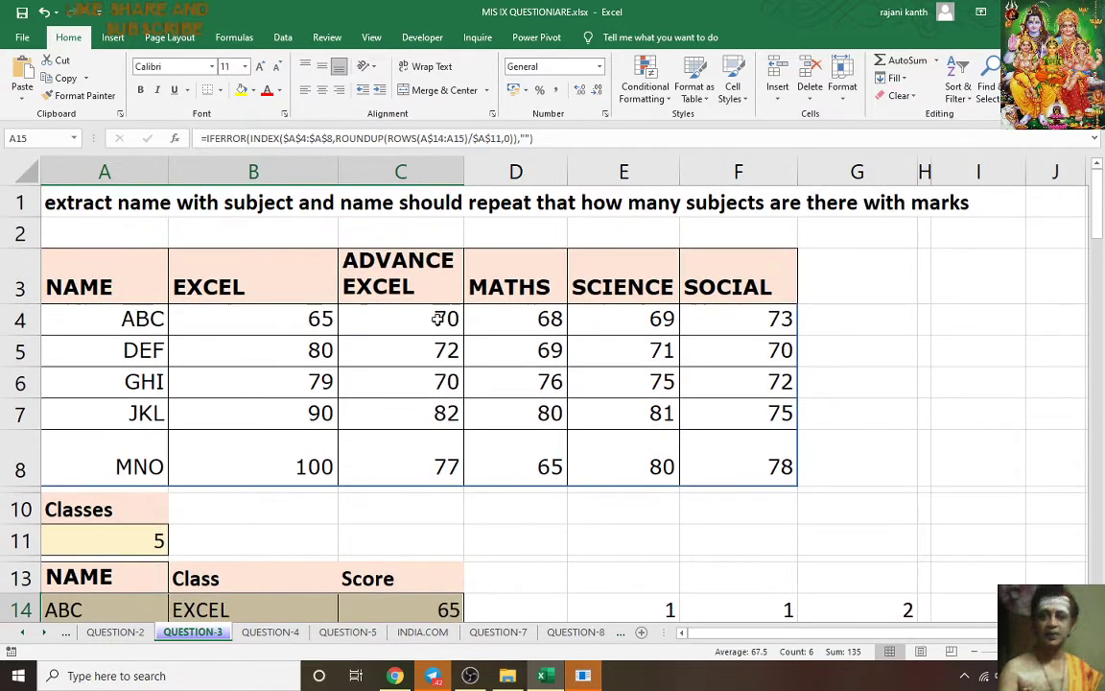
{"action": "scroll", "coordinate": [429, 379], "scroll_direction": "down", "scroll_amount": 1}
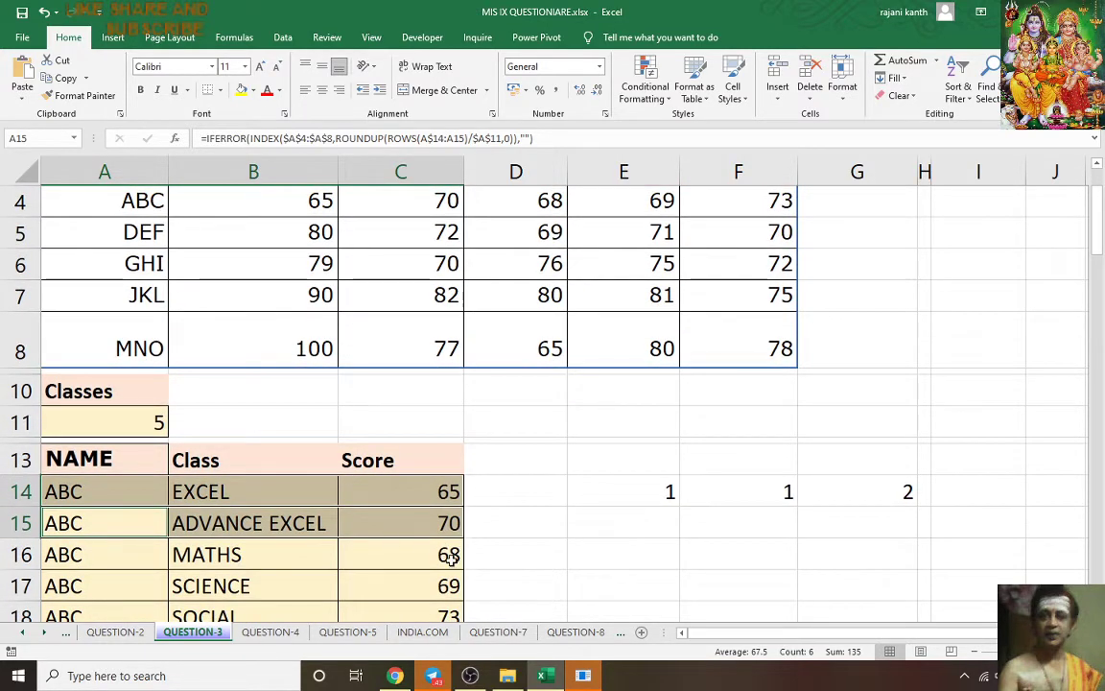
{"action": "scroll", "coordinate": [412, 494], "scroll_direction": "up", "scroll_amount": 1}
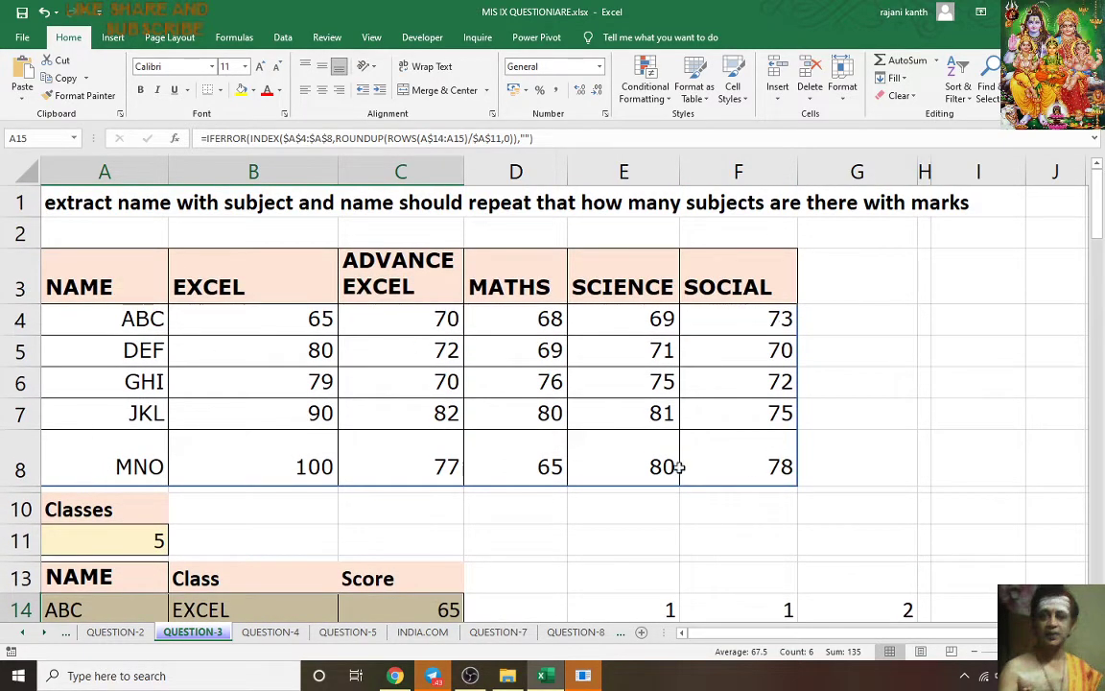
{"action": "scroll", "coordinate": [696, 494], "scroll_direction": "down", "scroll_amount": 12}
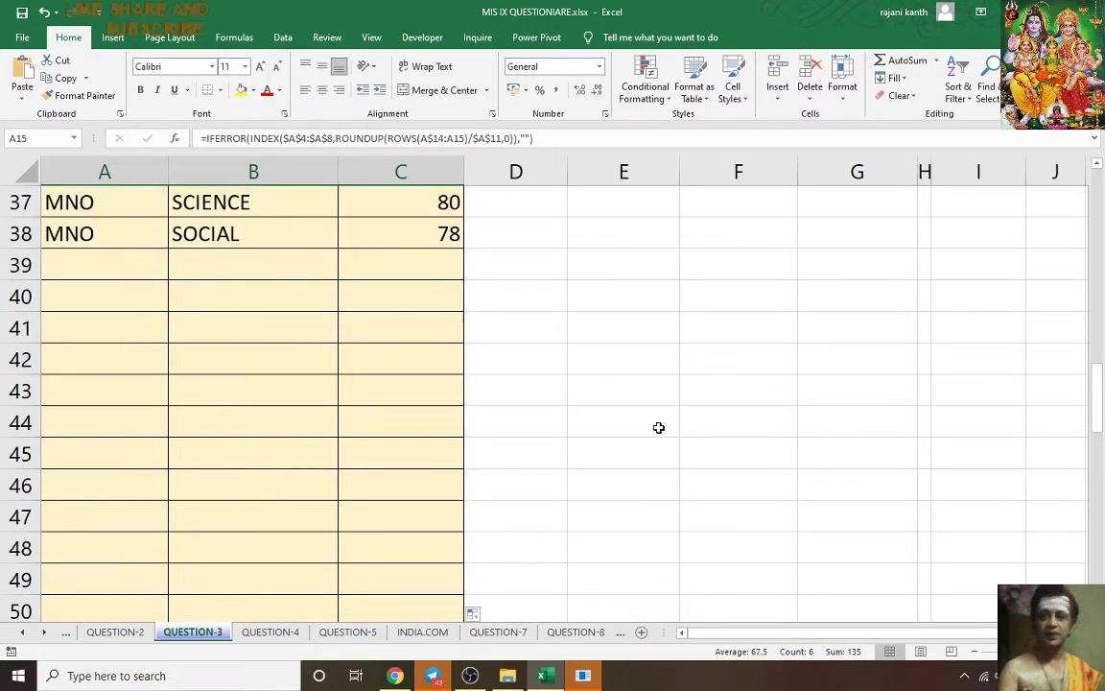
{"action": "scroll", "coordinate": [189, 326], "scroll_direction": "up", "scroll_amount": 2}
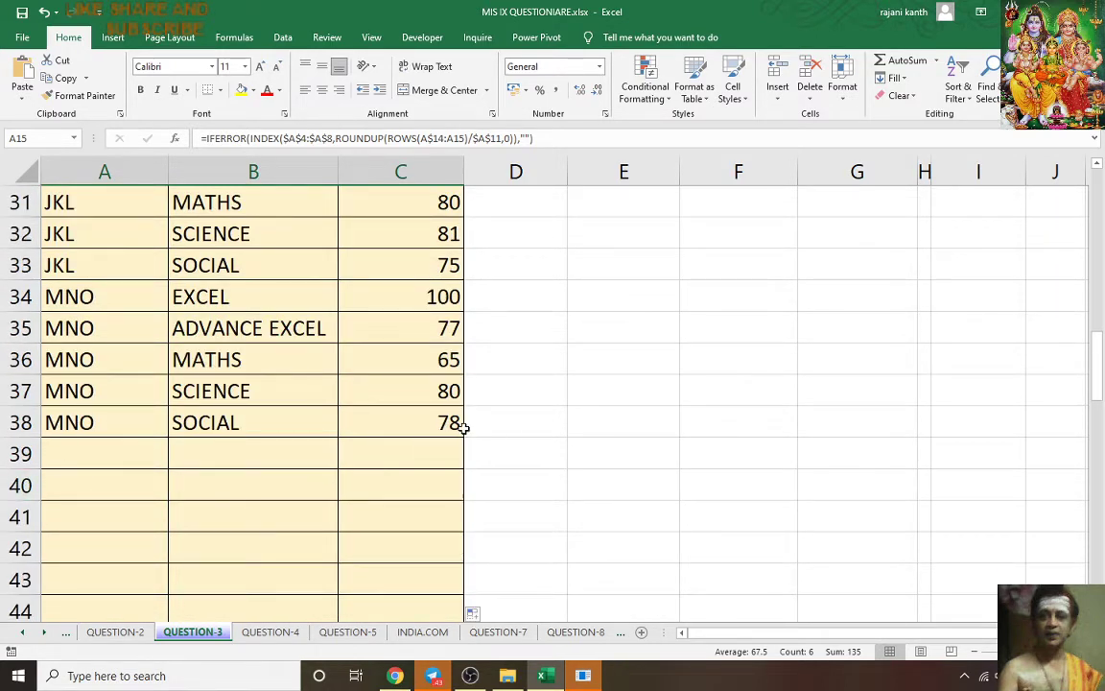
Step: Switch to the QUESTION-4 sheet and select its data range
{"action": "left_click", "coordinate": [271, 632], "text": "ctrl"}
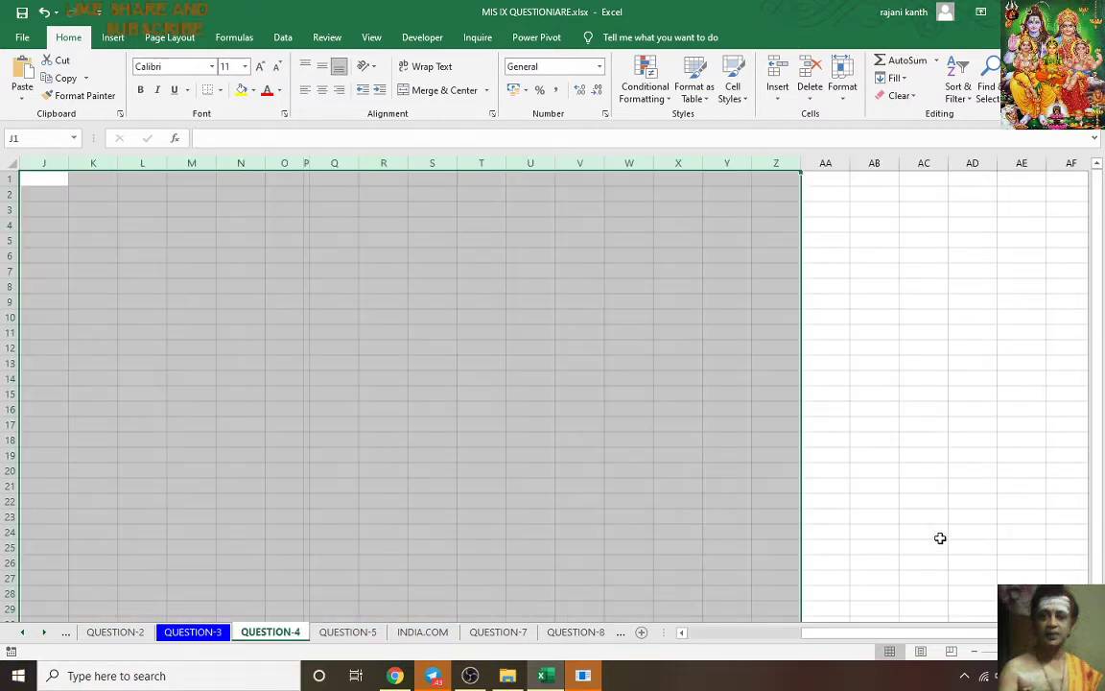
{"action": "left_click_drag", "start_coordinate": [902, 633], "coordinate": [620, 590]}
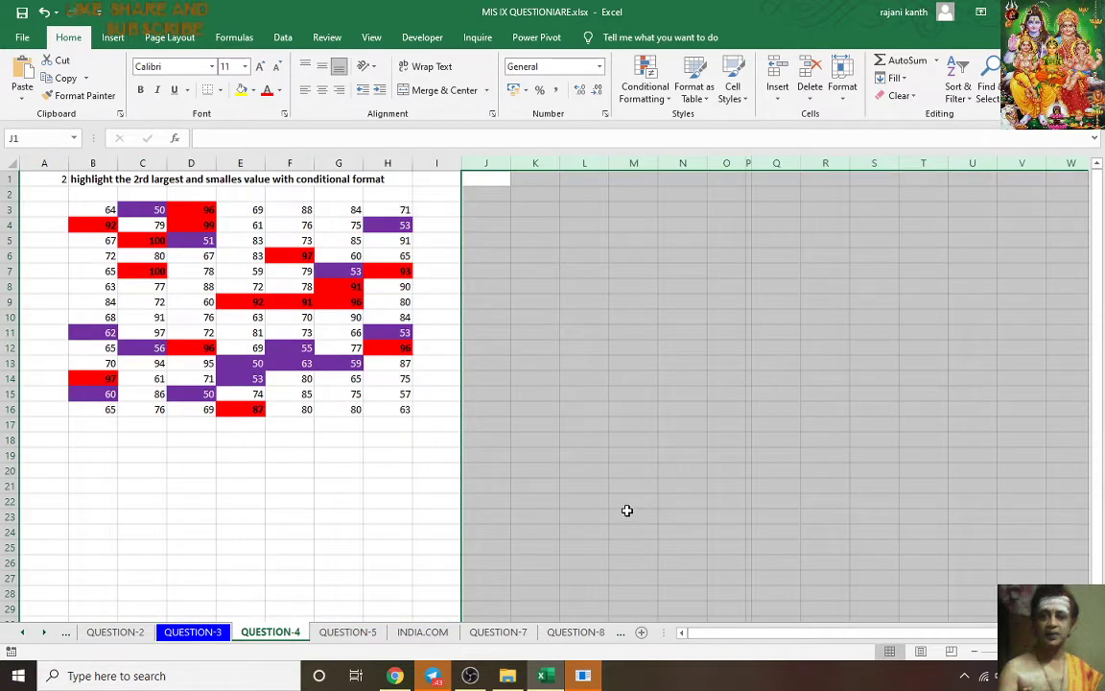
{"action": "left_click", "coordinate": [363, 478]}
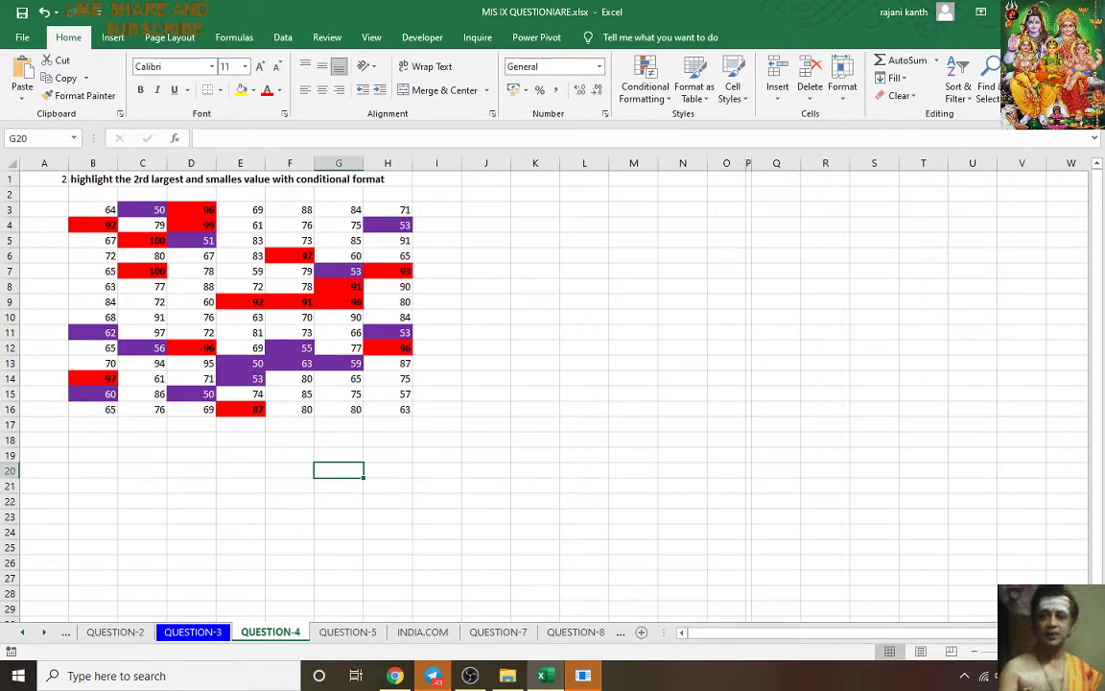
{"action": "scroll", "coordinate": [548, 427], "scroll_direction": "up", "scroll_amount": 5}
{"action": "scroll", "coordinate": [272, 493], "scroll_direction": "up", "scroll_amount": 2}
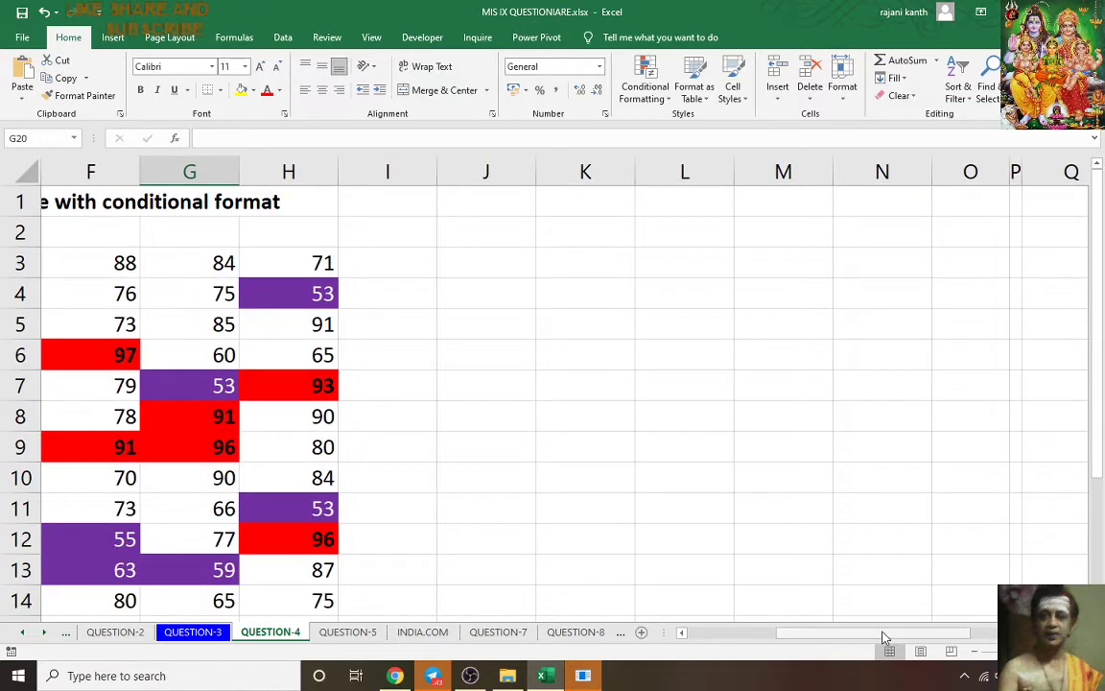
{"action": "left_click_drag", "start_coordinate": [885, 637], "coordinate": [793, 637]}
{"action": "left_click_drag", "start_coordinate": [168, 262], "coordinate": [831, 579]}
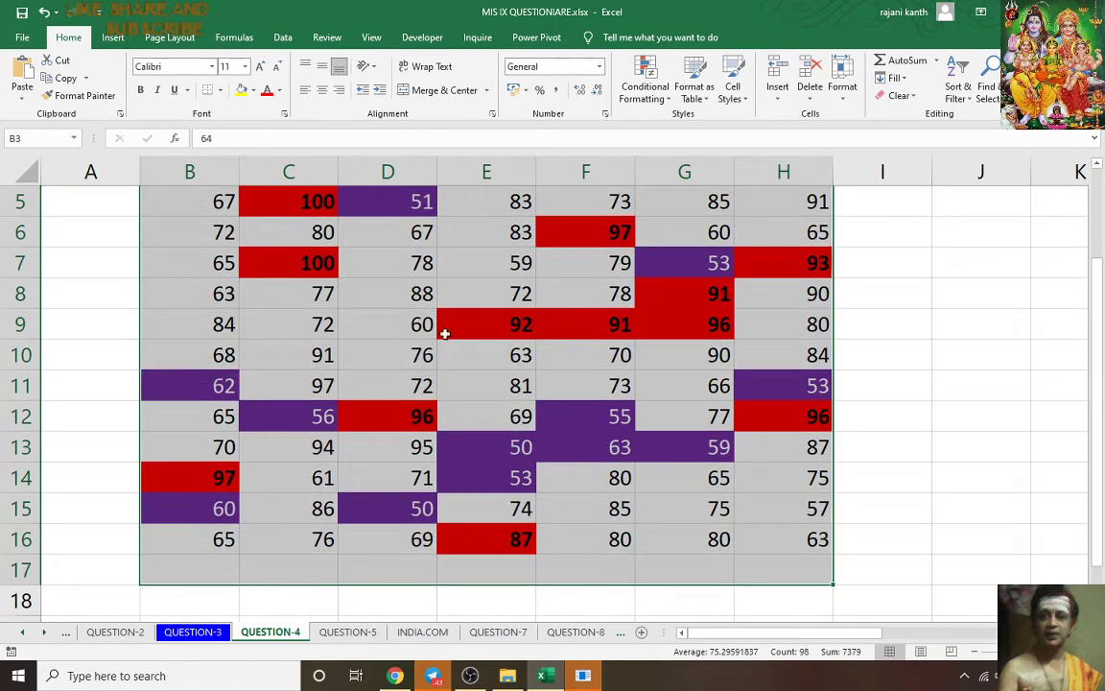
{"action": "scroll", "coordinate": [451, 383], "scroll_direction": "up", "scroll_amount": 2}
{"action": "left_click_drag", "start_coordinate": [161, 256], "coordinate": [802, 568]}
Step: Review the conditional formatting rules (Alt+H+L+R), then move to the QUESTION-5 sheet
{"action": "key", "text": "alt"}
{"action": "key", "text": "h"}
{"action": "key", "text": "l"}
{"action": "key", "text": "r"}
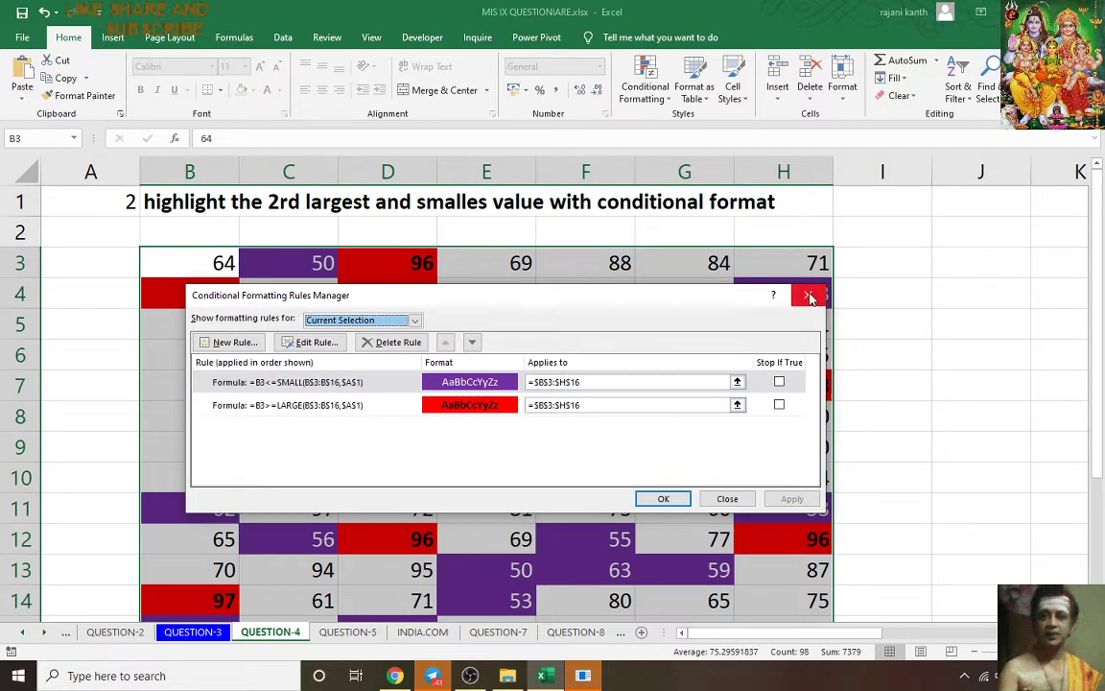
{"action": "key", "text": "Escape"}
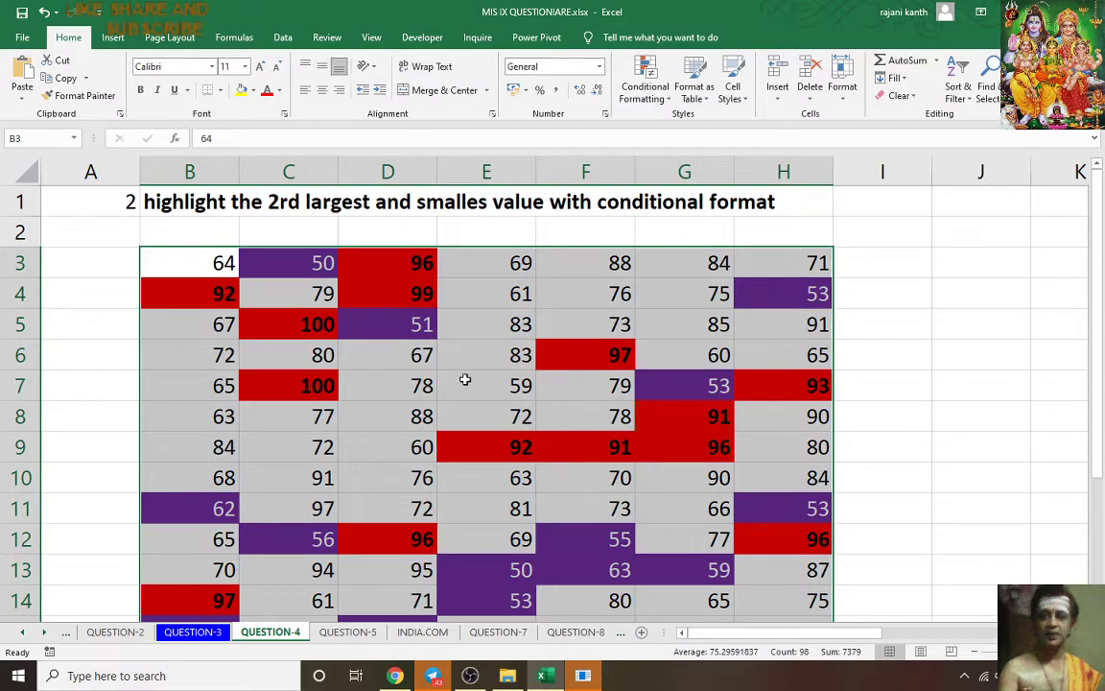
{"action": "left_click", "coordinate": [351, 633]}
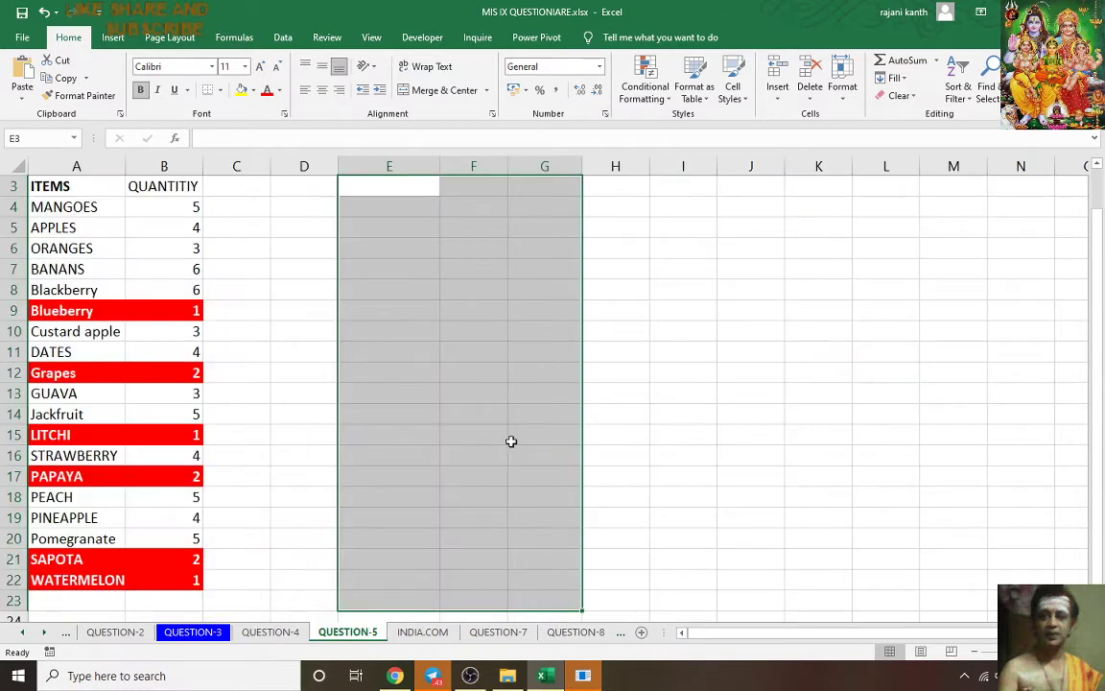
Step: Add the heading ITEMS in cell E3
{"action": "scroll", "coordinate": [510, 441], "scroll_direction": "up", "scroll_amount": 1}
{"action": "left_click", "coordinate": [662, 355]}
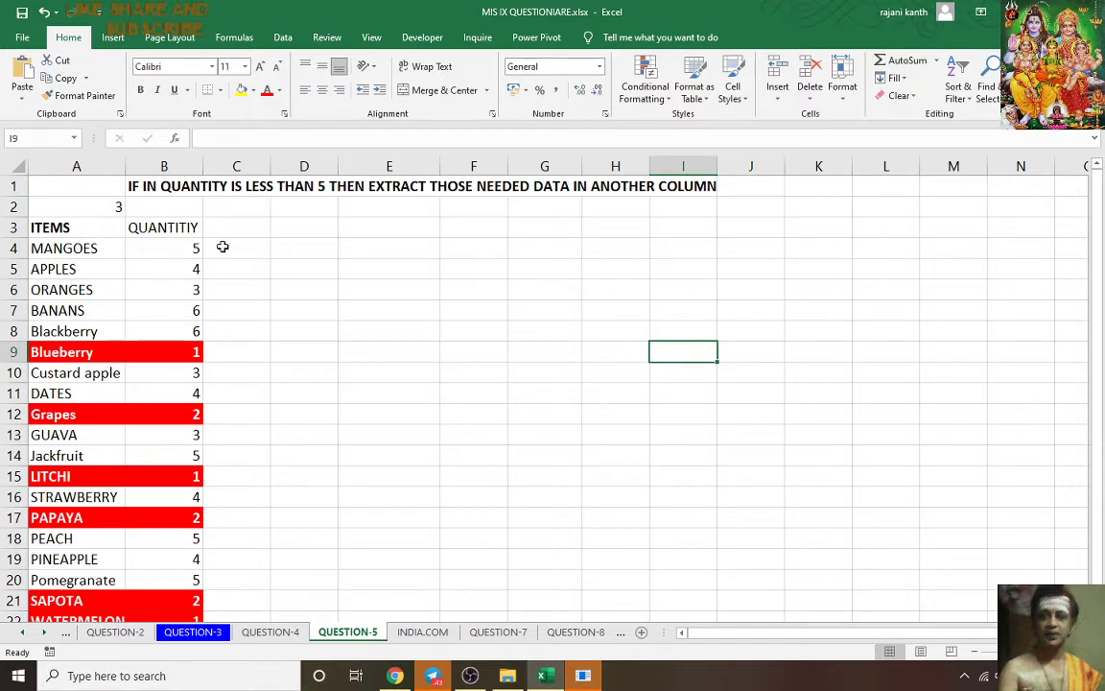
{"action": "left_click", "coordinate": [58, 222]}
{"action": "left_click", "coordinate": [317, 227]}
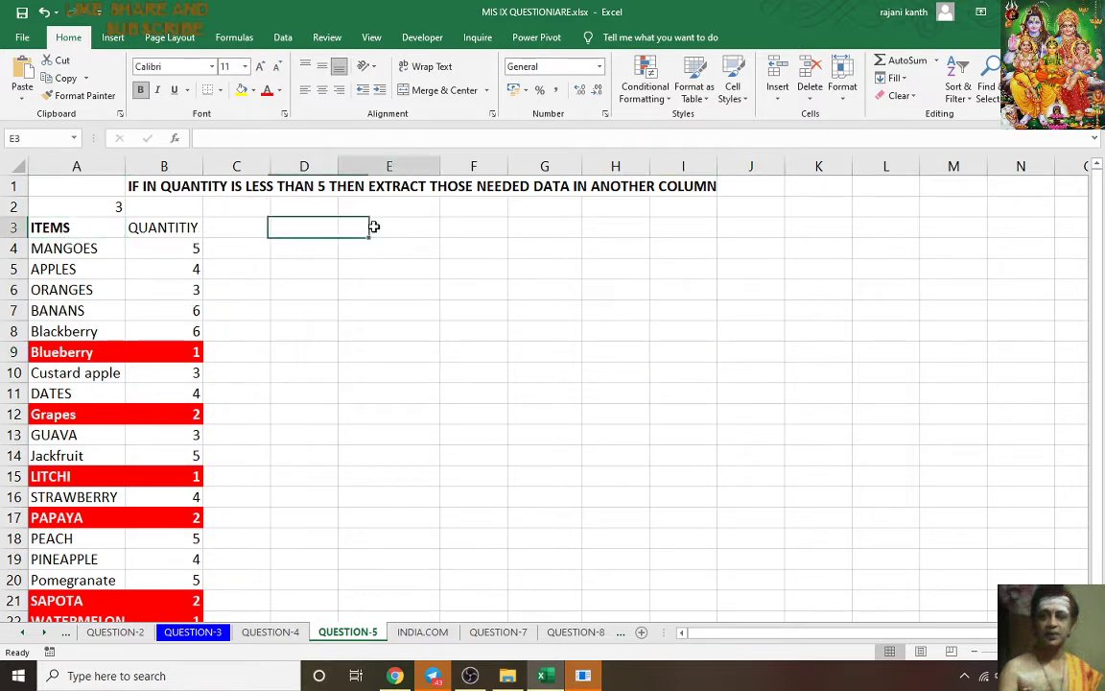
{"action": "left_click", "coordinate": [374, 227]}
{"action": "type", "text": "ITE"}
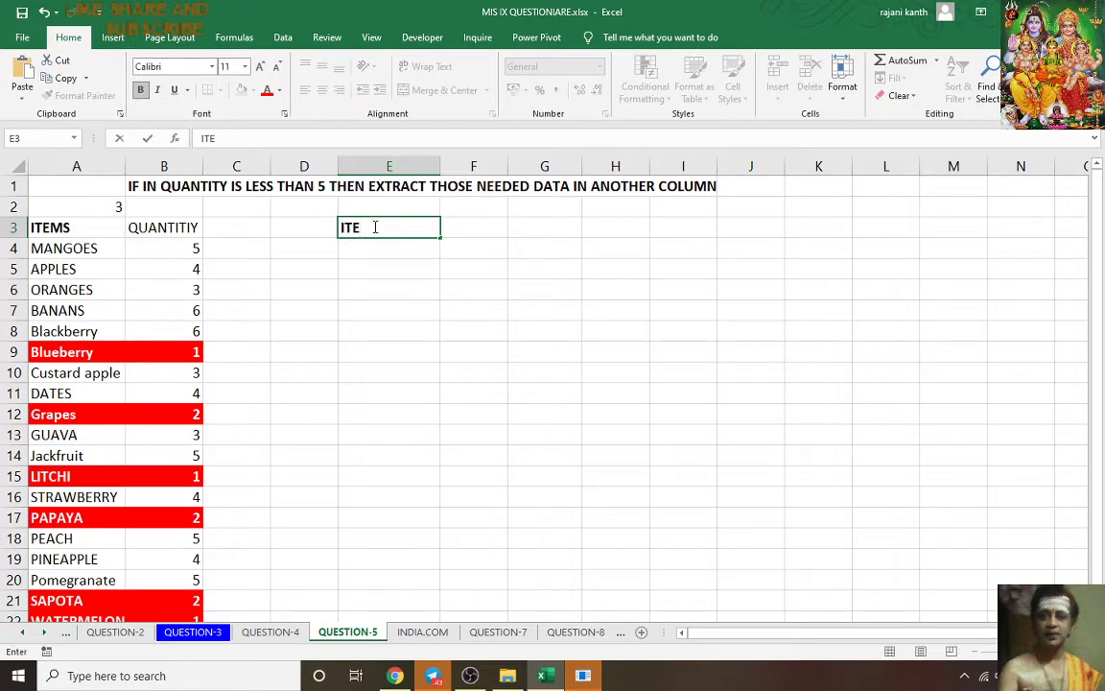
{"action": "type", "text": "MS"}
{"action": "key", "text": "Return"}
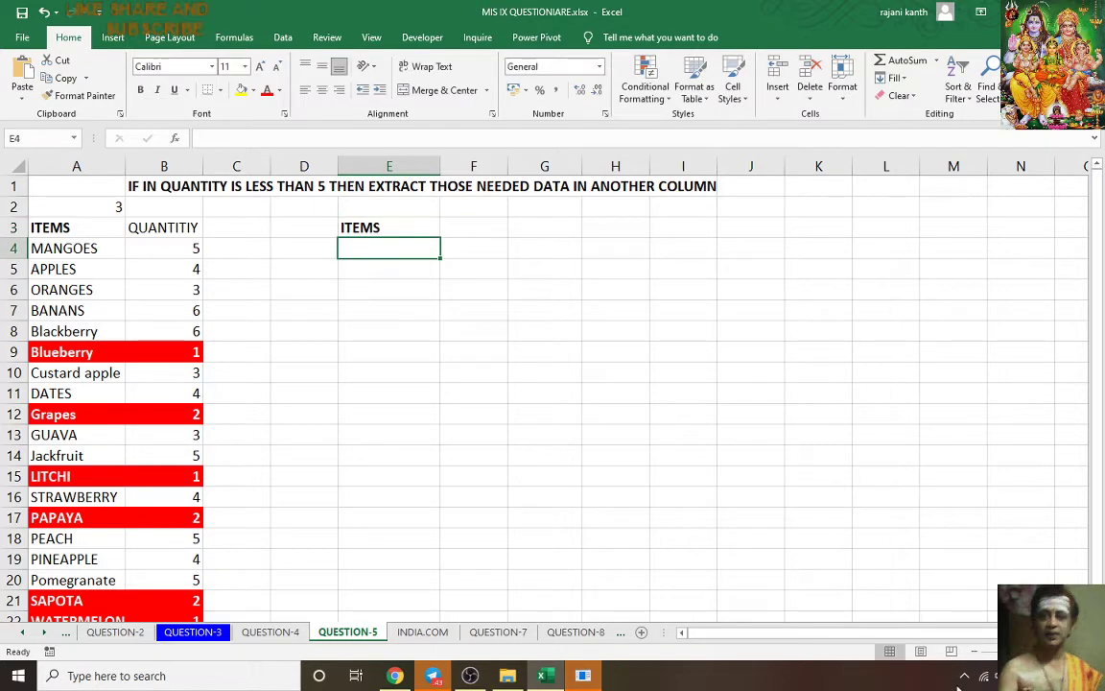
Step: Start E4 as =INDEX($A$4:$A$22,SMALL(IF($B$4:$B$22<5,ROW( to test quantities under 5
{"action": "scroll", "coordinate": [605, 602], "scroll_direction": "up", "scroll_amount": 3, "text": "ctrl"}
{"action": "scroll", "coordinate": [647, 495], "scroll_direction": "up", "scroll_amount": 1}
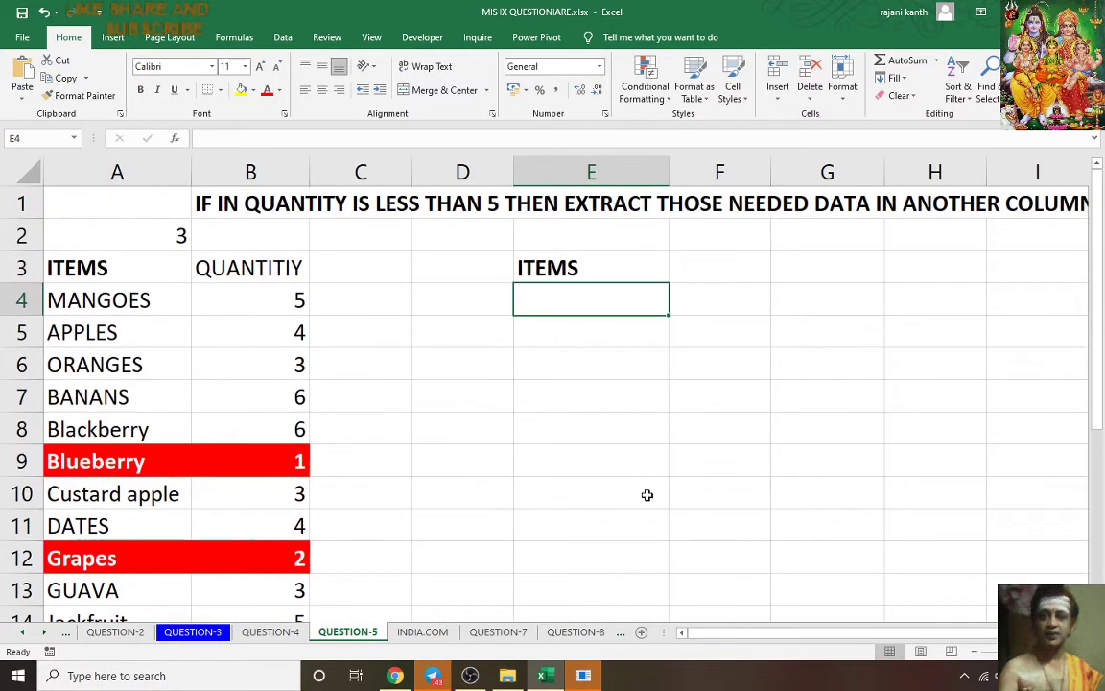
{"action": "type", "text": "=INDEX("}
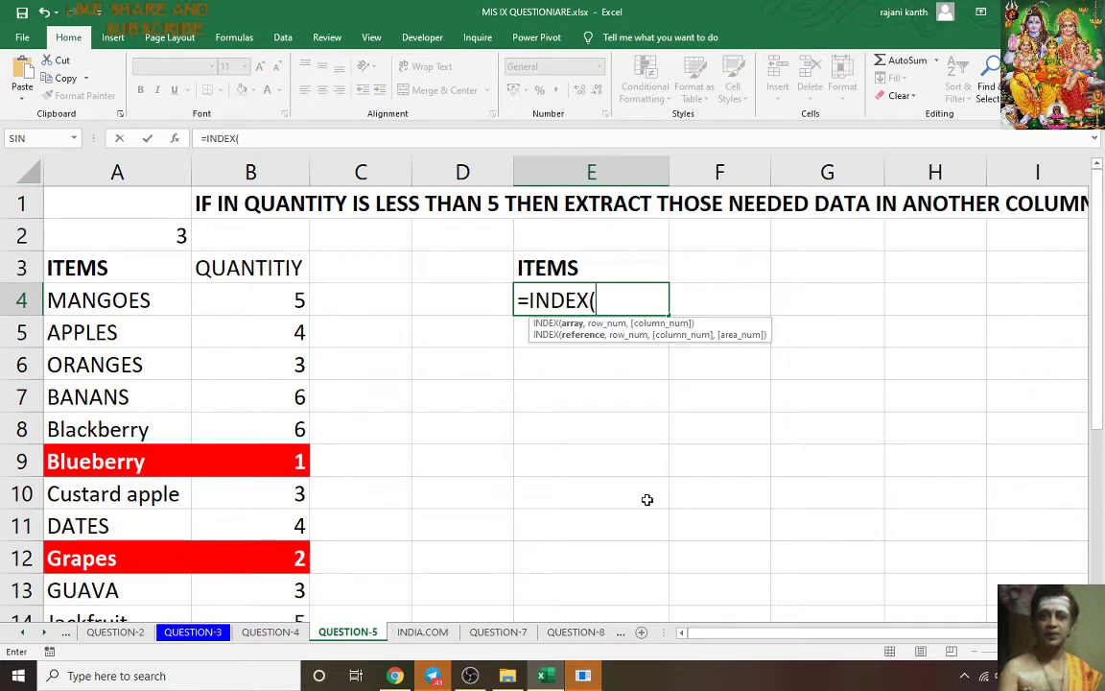
{"action": "key", "text": "Left"}
{"action": "key", "text": "Left"}
{"action": "key", "text": "Left"}
{"action": "key", "text": "Left"}
{"action": "key", "text": "ctrl+shift+Down"}
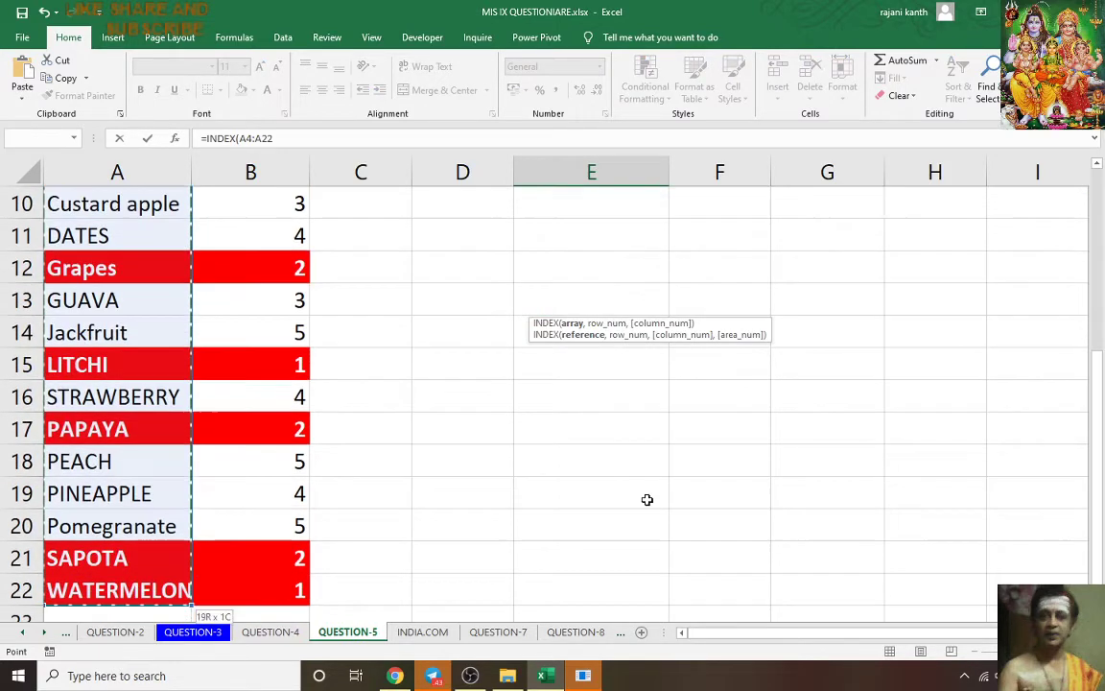
{"action": "key", "text": "F4"}
{"action": "type", "text": ",SMALL(IF("}
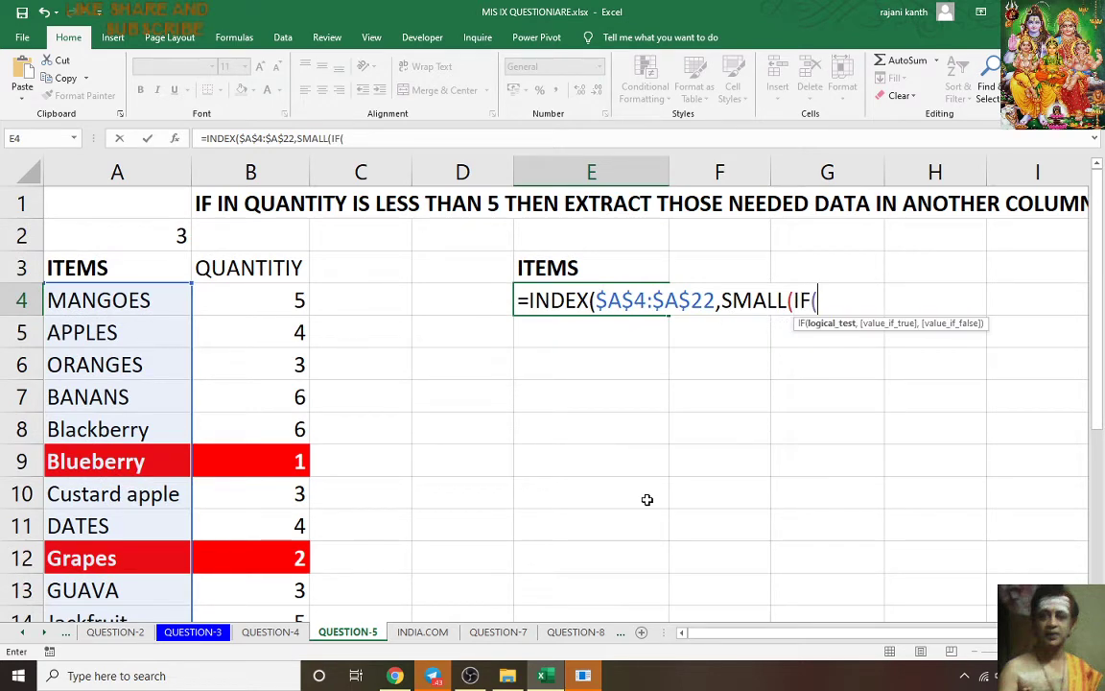
{"action": "left_click", "coordinate": [286, 301]}
{"action": "key", "text": "ctrl+shift+Down"}
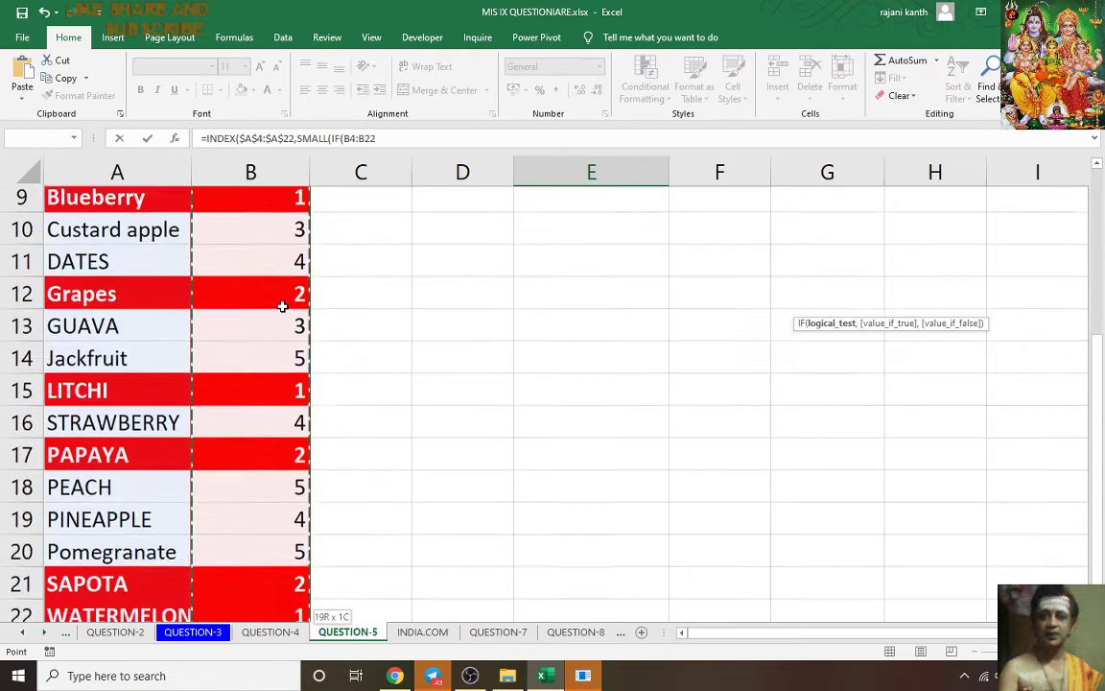
{"action": "key", "text": "F4"}
{"action": "type", "text": "<5"}
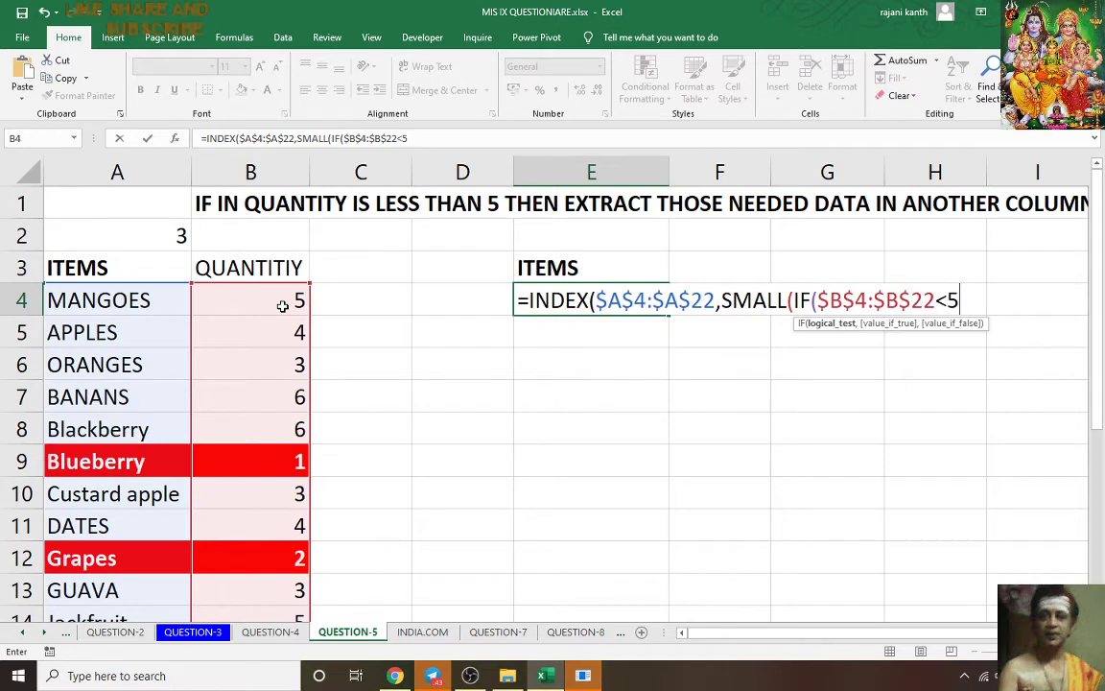
{"action": "type", "text": ",ROW("}
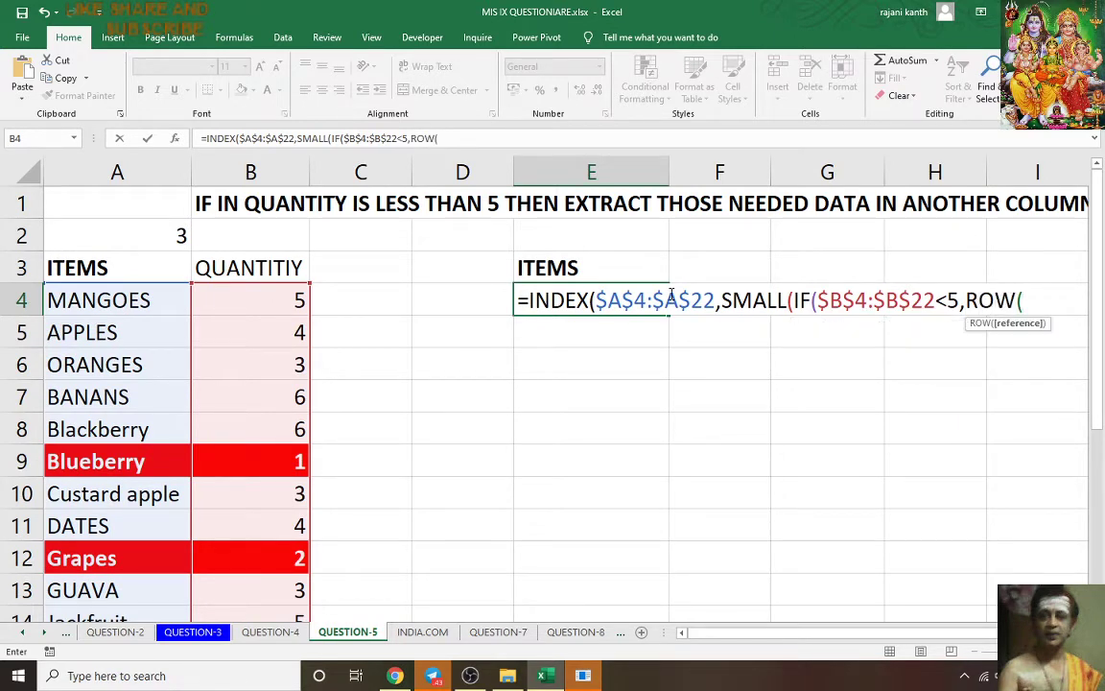
Step: Finish with ROW($A$4:$A$22)-ROW($A$4)+1 and ROWS(E$4:E4), entered as an array formula returning APPLES
{"action": "left_click_drag", "start_coordinate": [595, 303], "coordinate": [715, 303]}
{"action": "key", "text": "ctrl+c"}
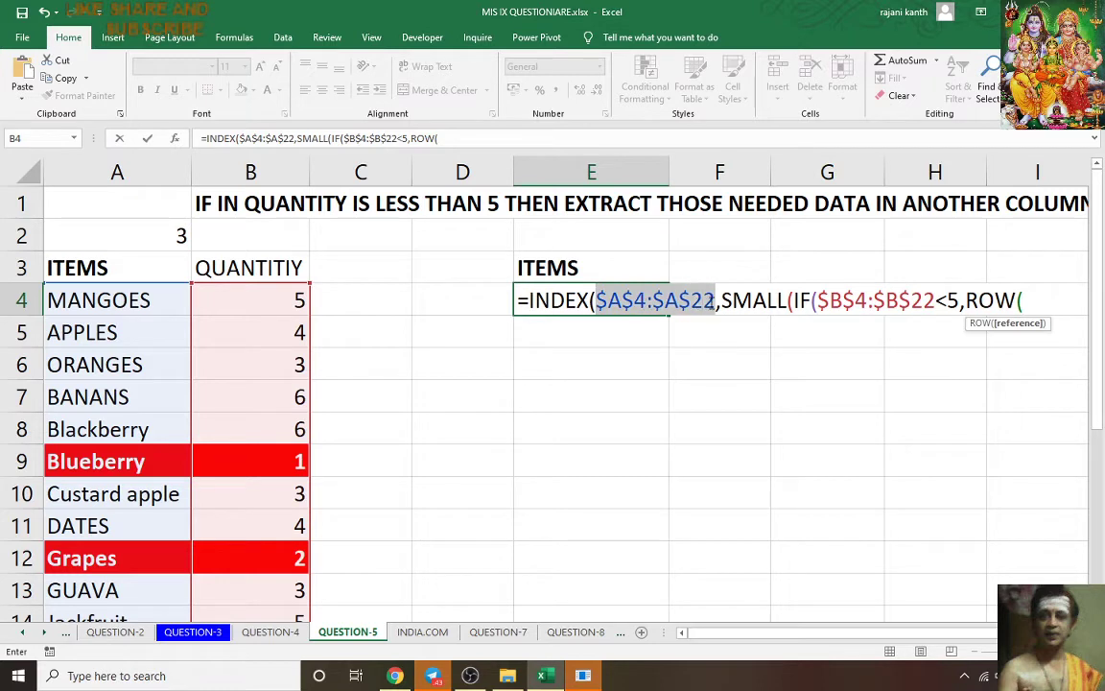
{"action": "left_click", "coordinate": [1041, 301]}
{"action": "key", "text": "ctrl+v"}
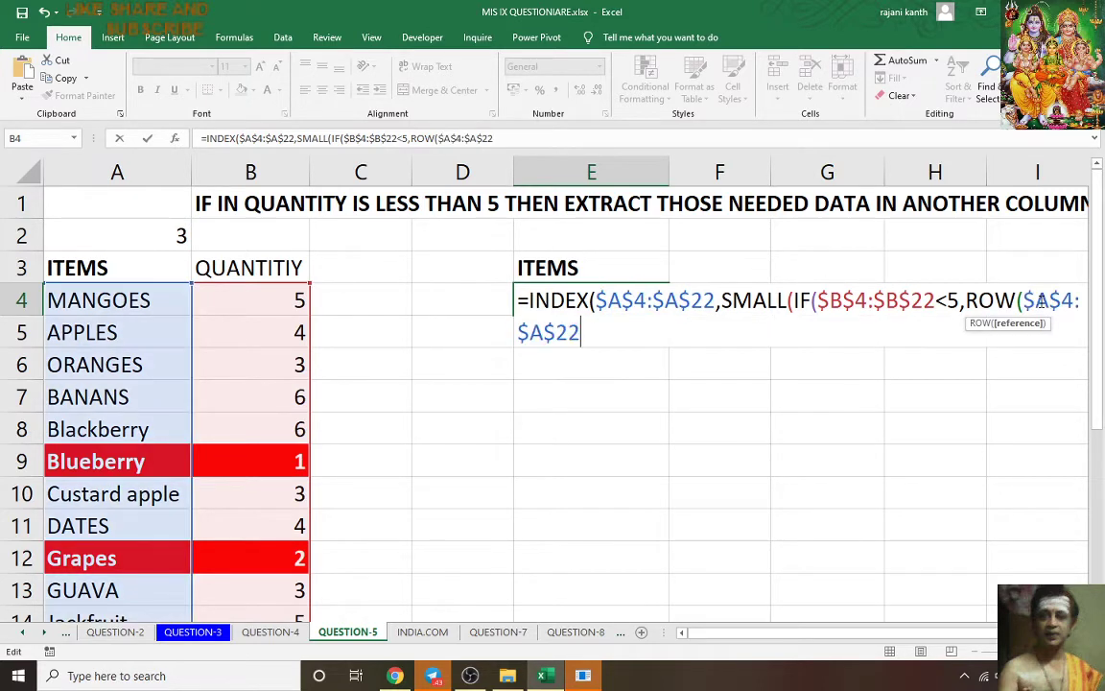
{"action": "type", "text": ")-ROW($A$4:$A"}
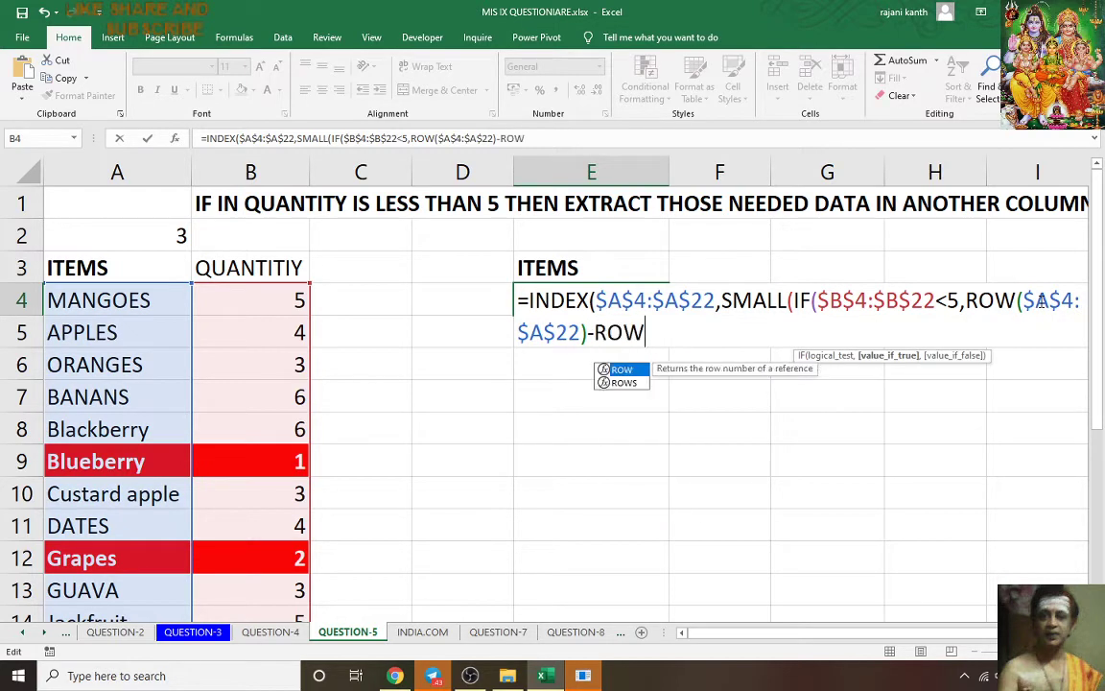
{"action": "key", "text": "BackSpace"}
{"action": "key", "text": "BackSpace"}
{"action": "key", "text": "BackSpace"}
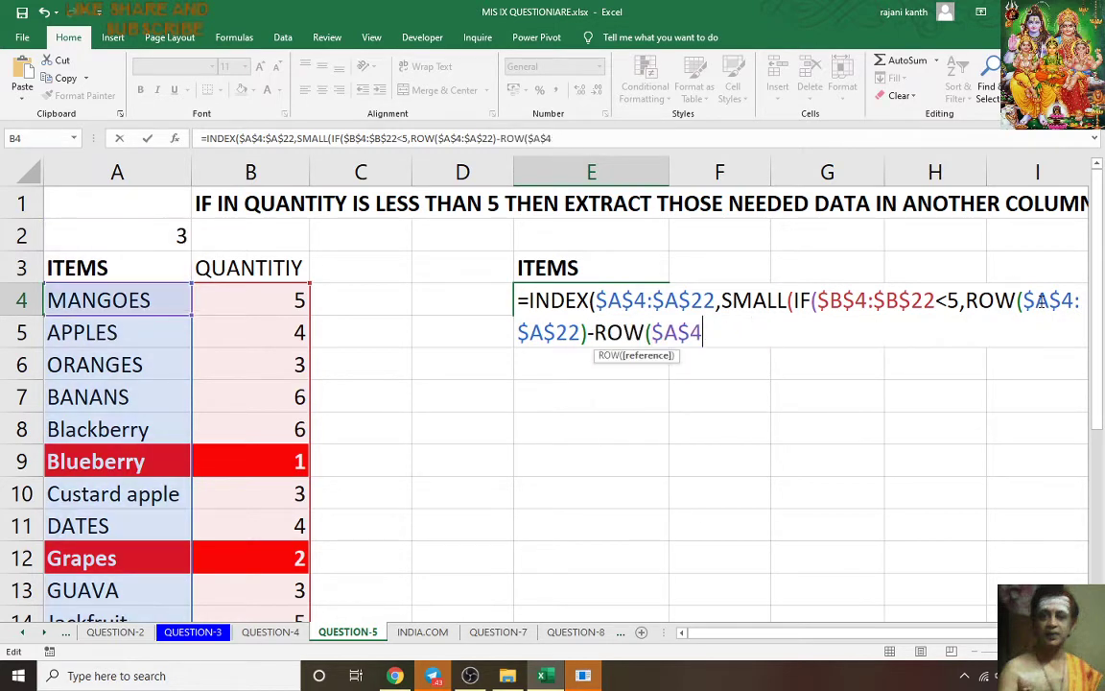
{"action": "type", "text": ")+1)"}
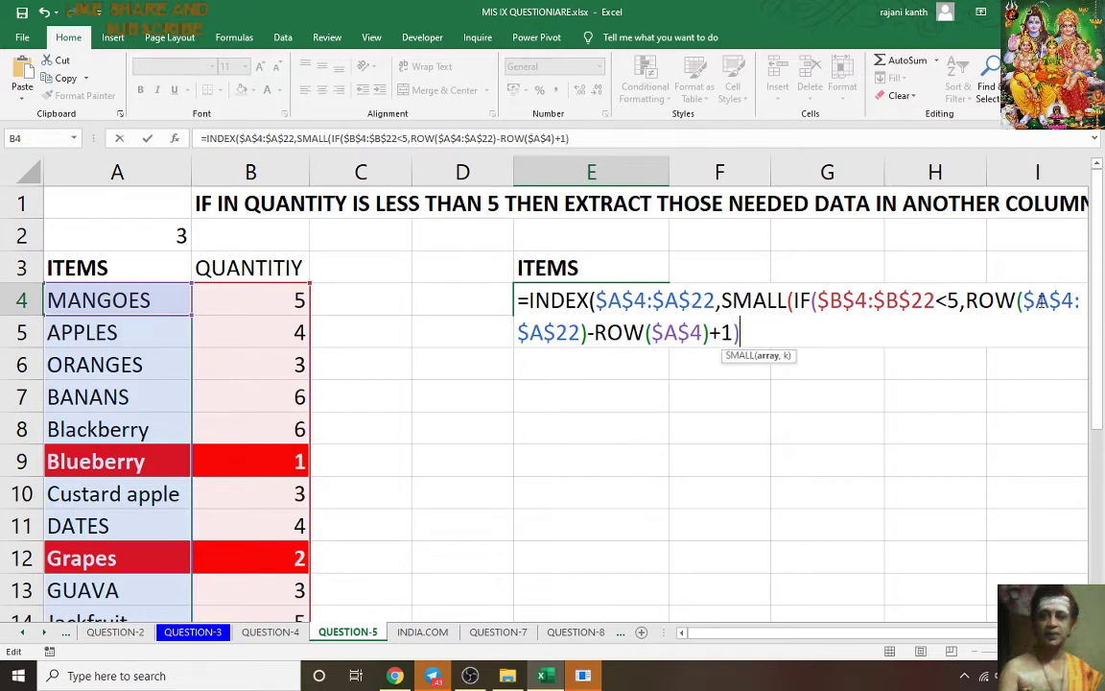
{"action": "type", "text": ",ROWS("}
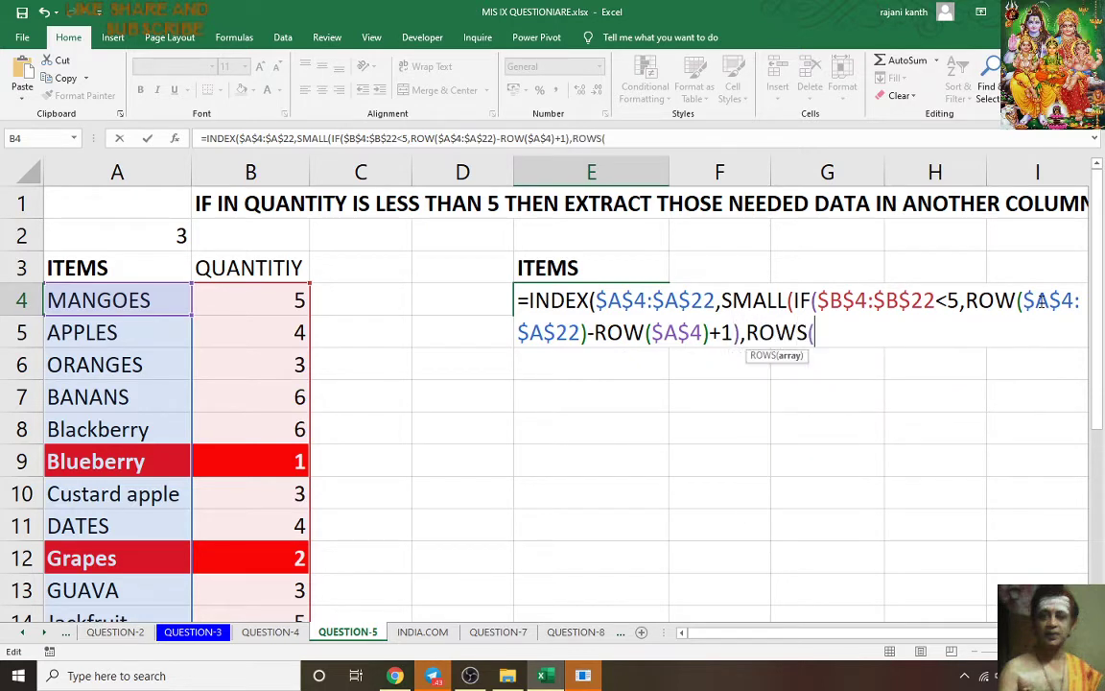
{"action": "type", "text": "E"}
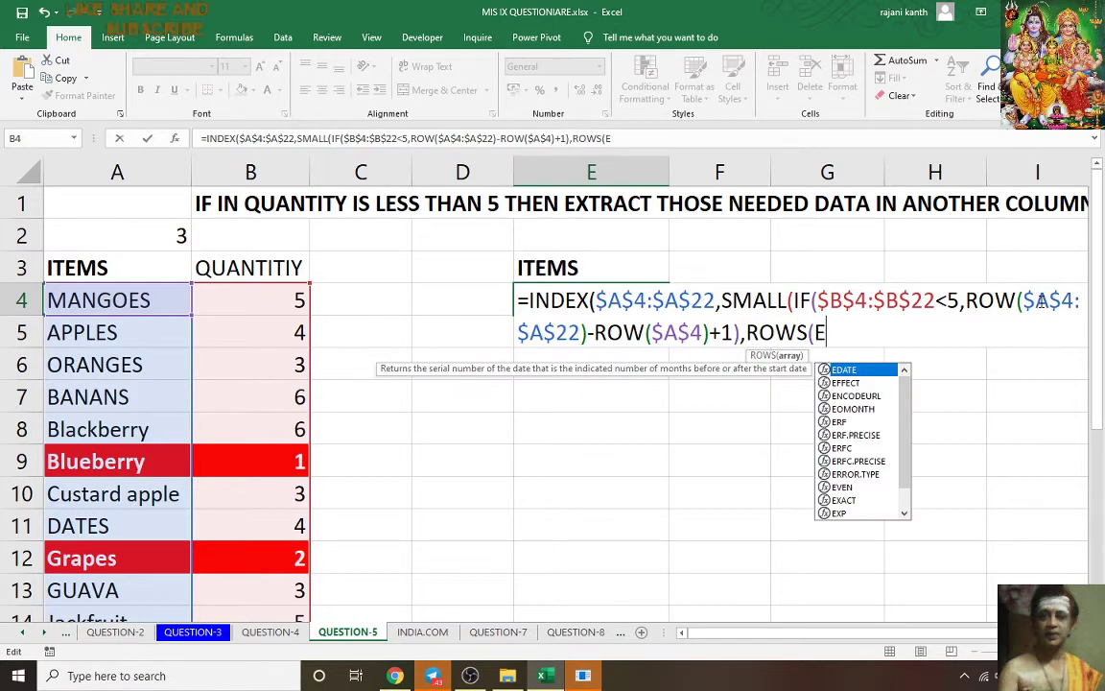
{"action": "type", "text": "$4:E4"}
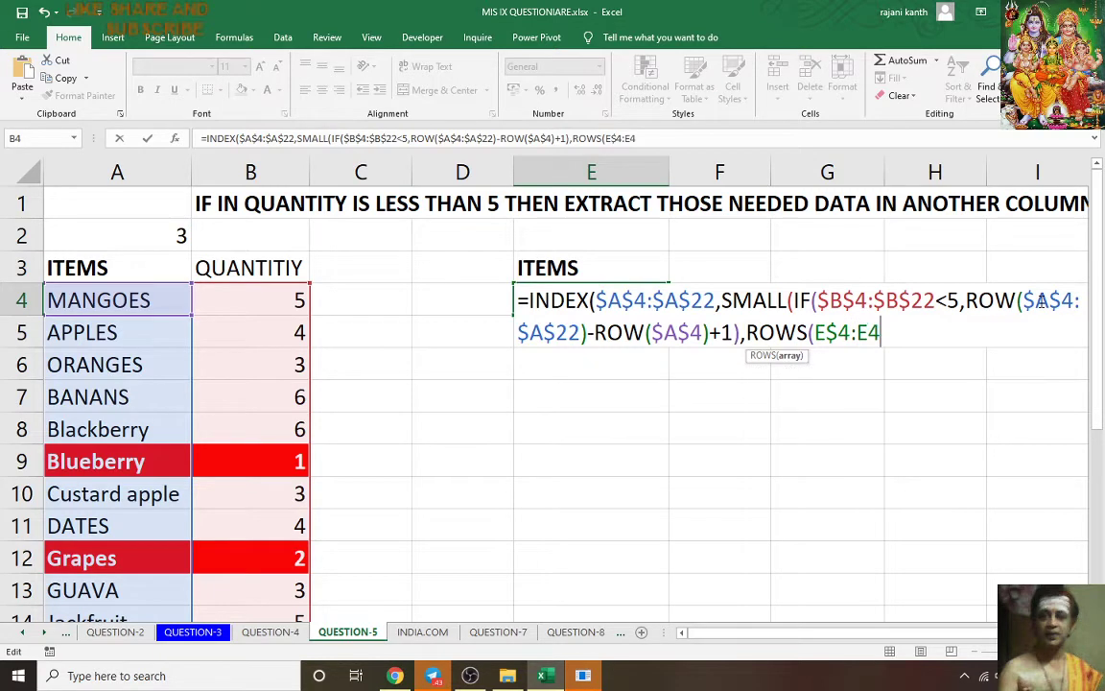
{"action": "type", "text": ")))"}
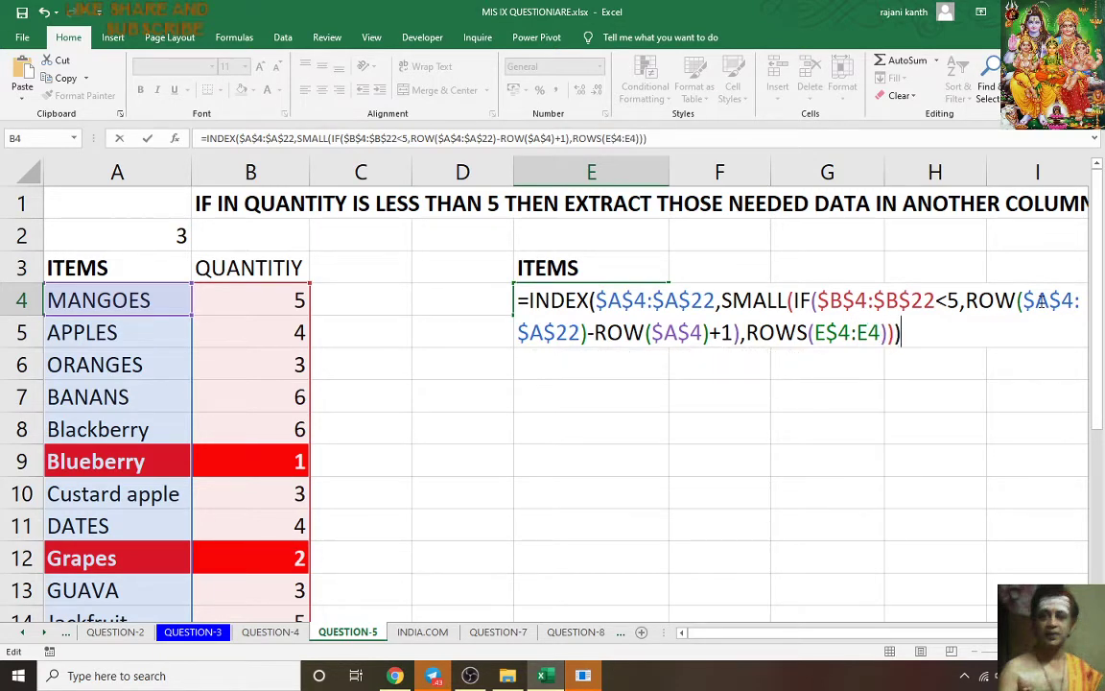
{"action": "key", "text": "ctrl+shift+Return"}
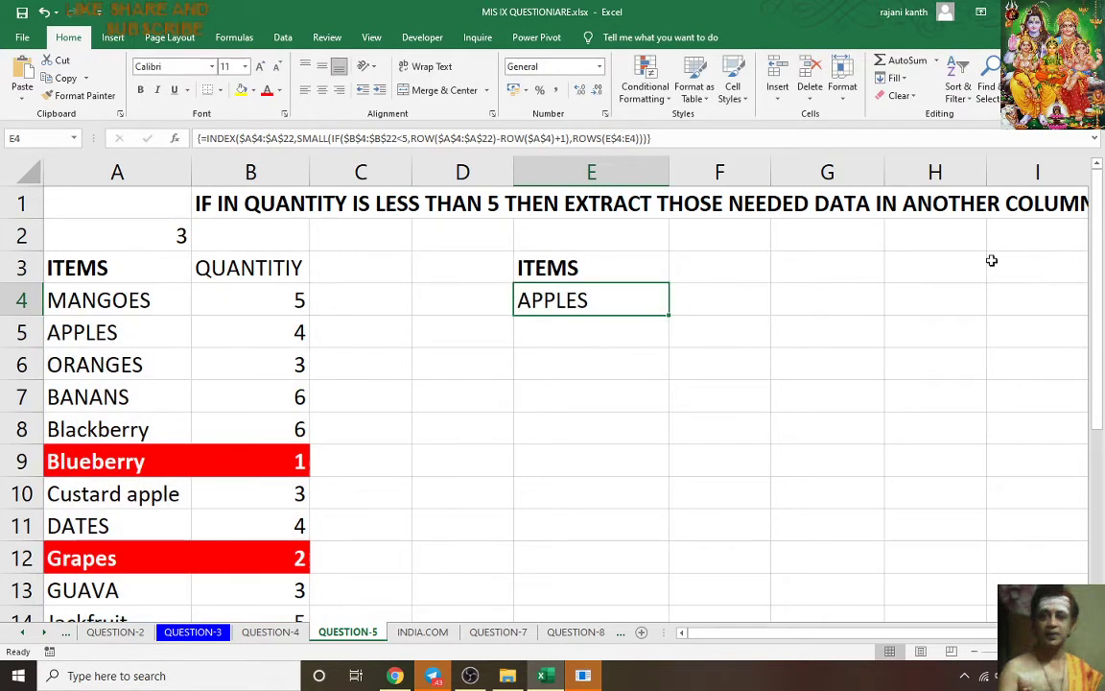
Step: Copy E4's formula down to row 22 and enter 5 as the threshold in A2
{"action": "left_click_drag", "start_coordinate": [670, 318], "coordinate": [657, 549]}
{"action": "scroll", "coordinate": [648, 548], "scroll_direction": "up", "scroll_amount": 4}
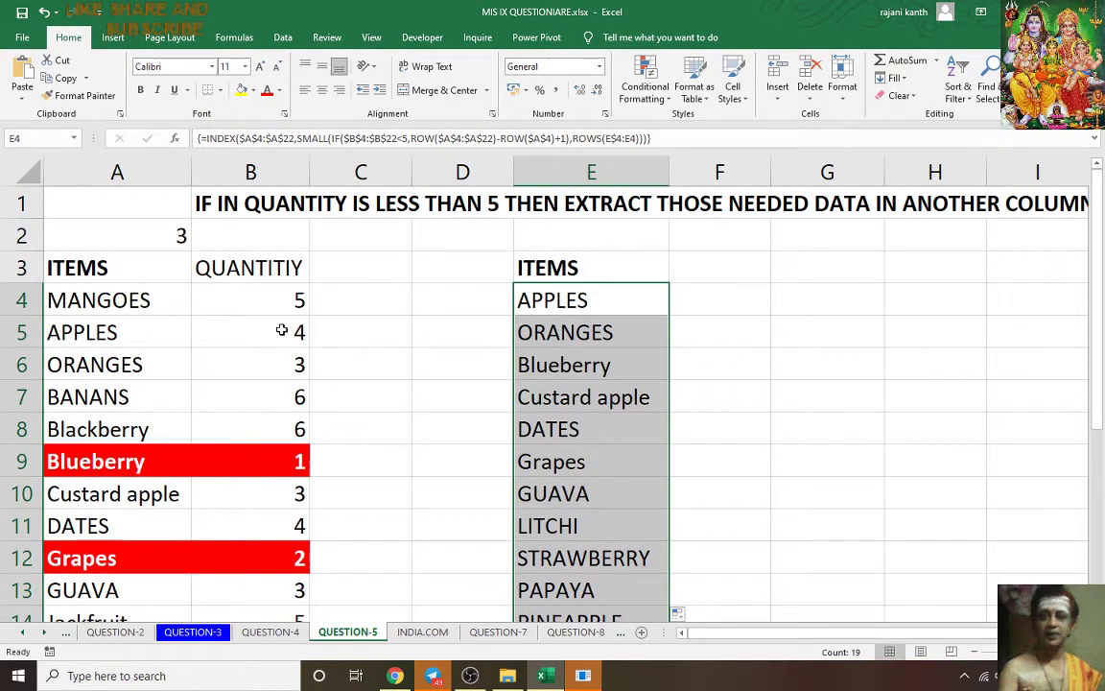
{"action": "left_click", "coordinate": [165, 233]}
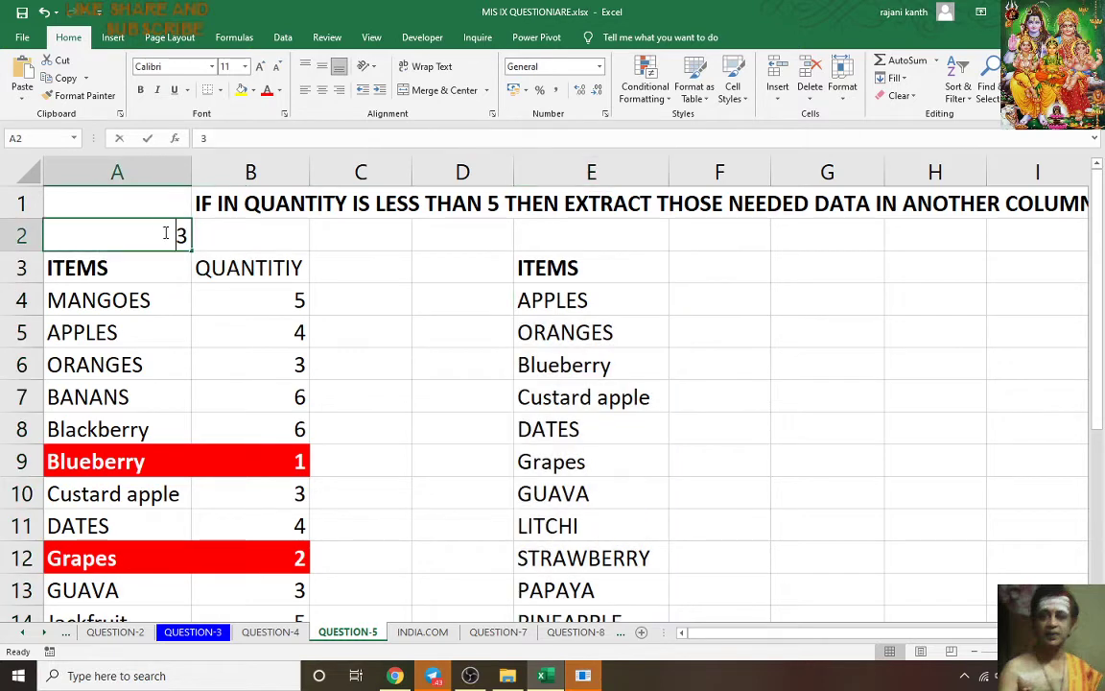
{"action": "type", "text": "5"}
{"action": "key", "text": "Return"}
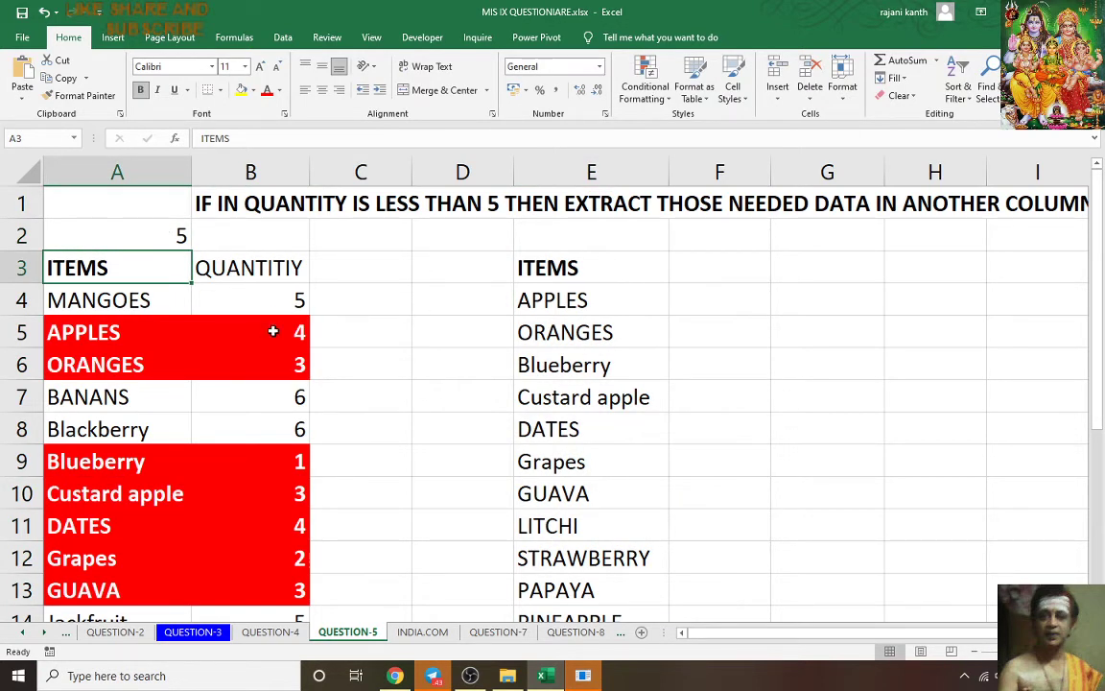
{"action": "left_click", "coordinate": [537, 298]}
{"action": "key", "text": "F2"}
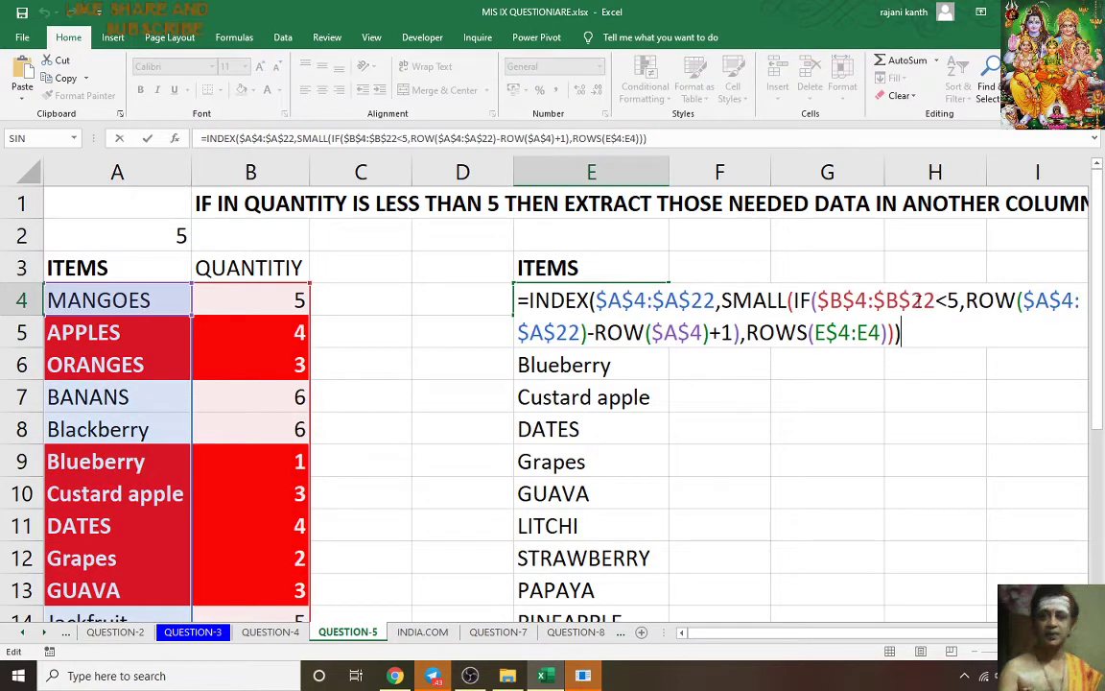
Step: Replace E4's hard-coded 5 with $A$2 and re-enter it as an array formula
{"action": "double_click", "coordinate": [947, 300]}
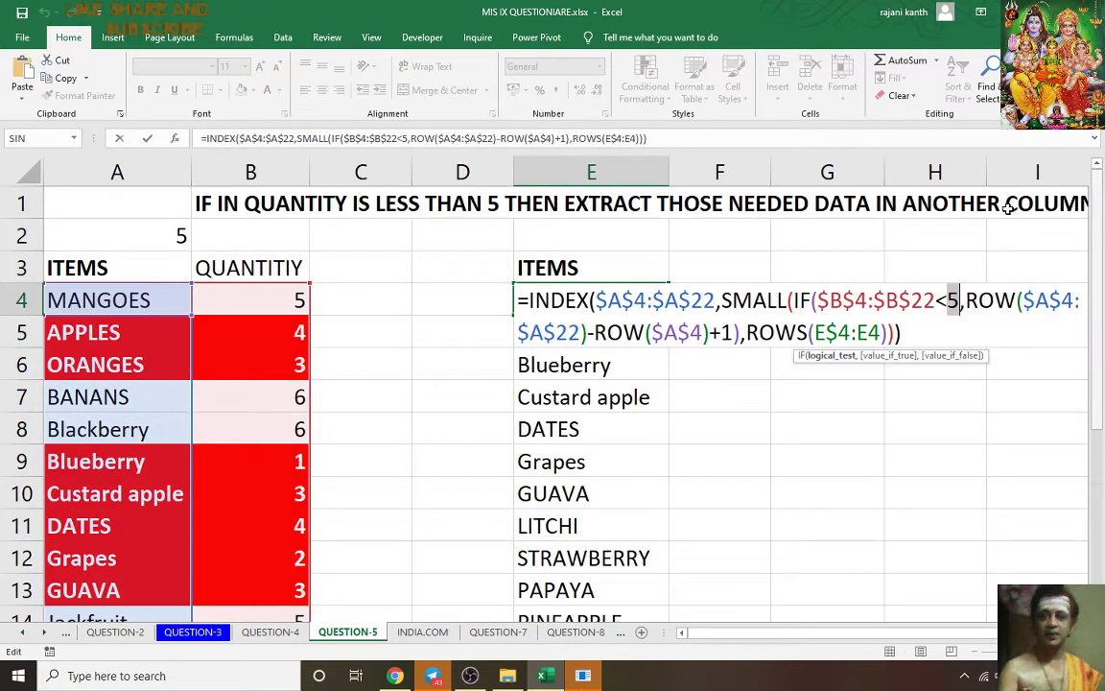
{"action": "left_click", "coordinate": [165, 233]}
{"action": "key", "text": "F4"}
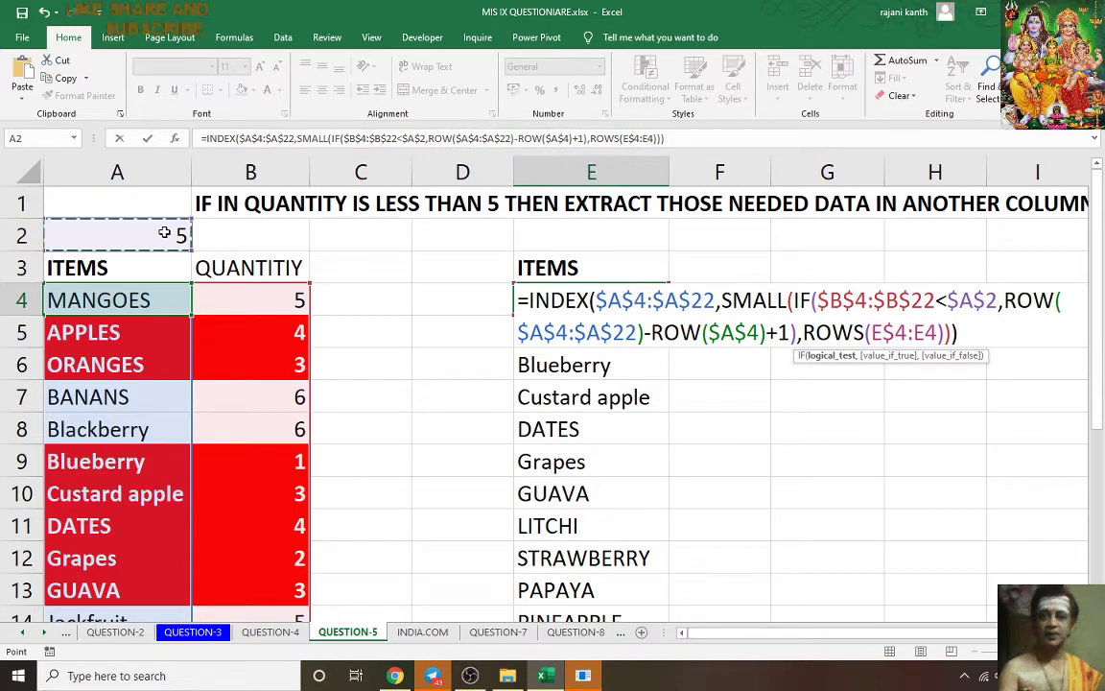
{"action": "key", "text": "ctrl+shift+Return"}
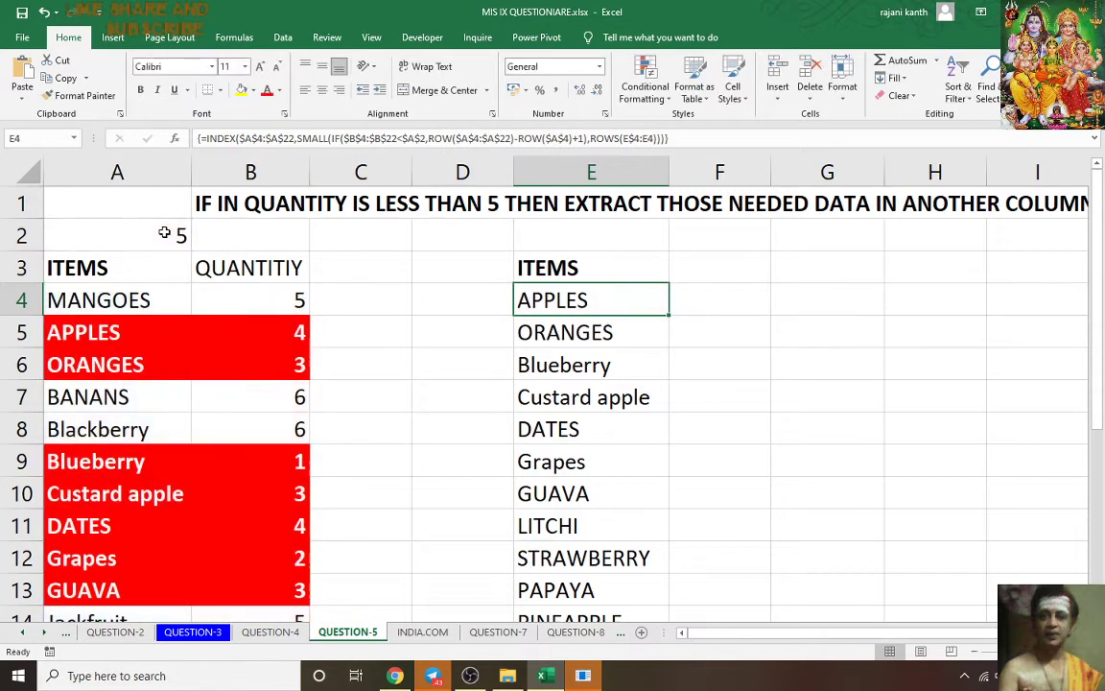
Step: Fill the formula down column E, set A2 to 3, and check the extracted items
{"action": "double_click", "coordinate": [670, 318]}
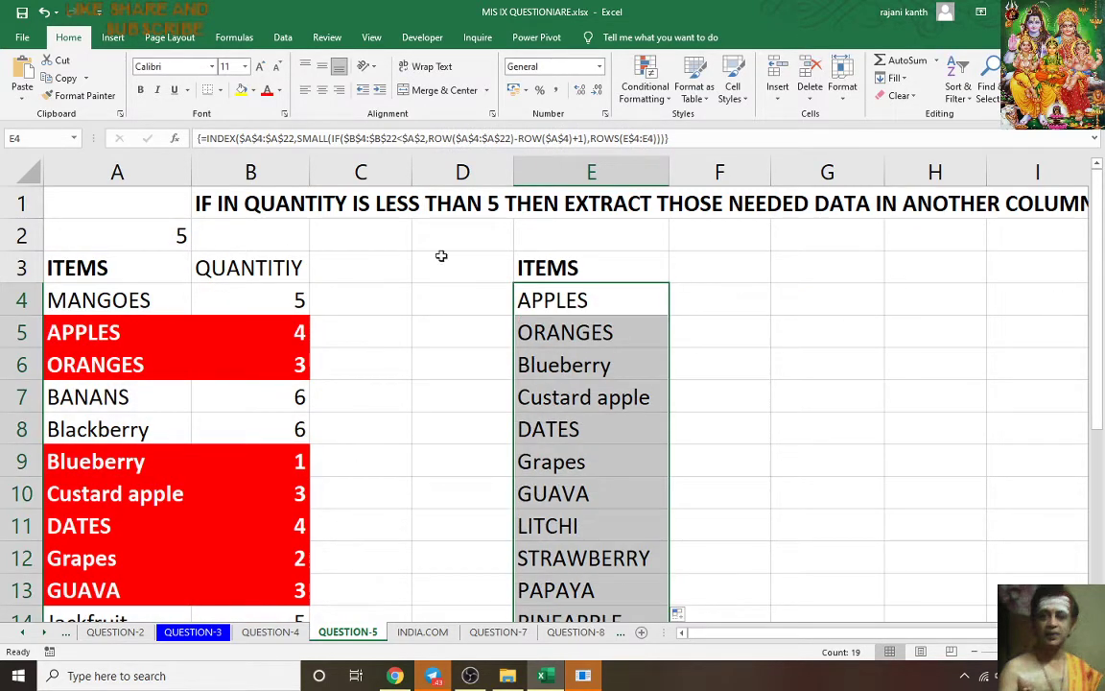
{"action": "left_click", "coordinate": [151, 236]}
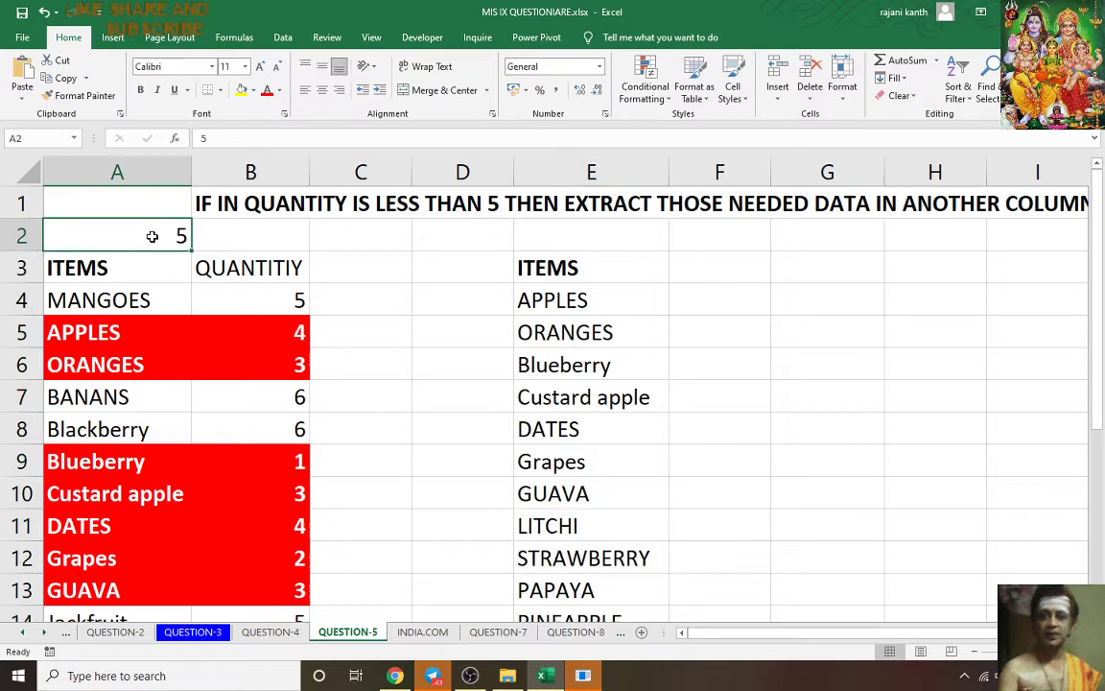
{"action": "type", "text": "3"}
{"action": "key", "text": "Return"}
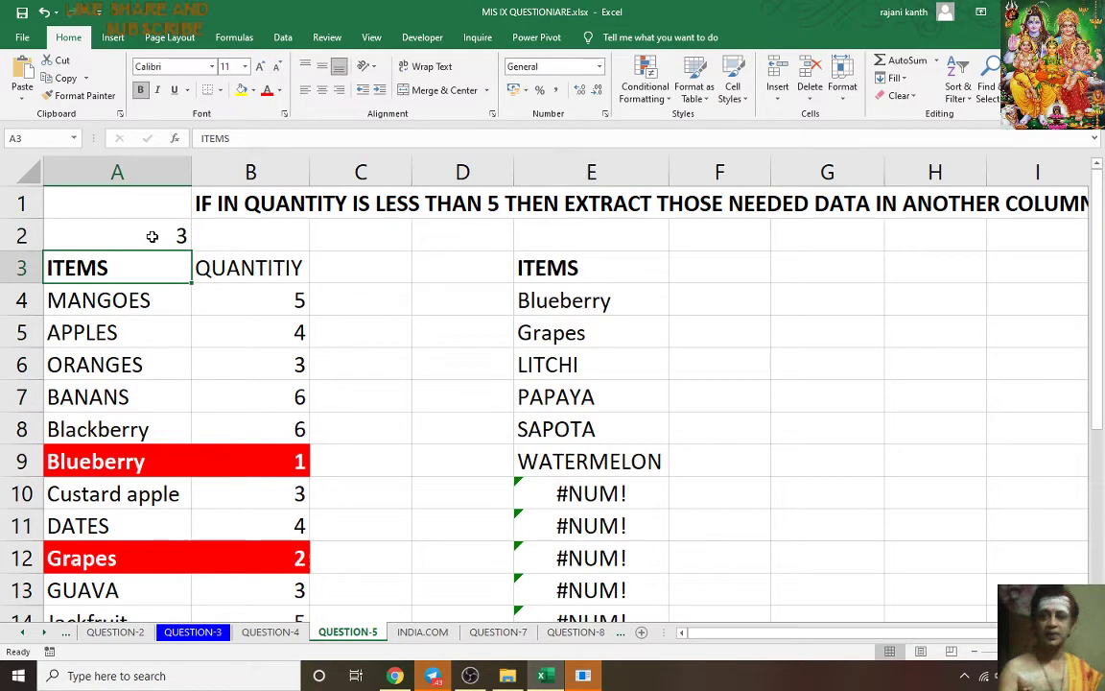
{"action": "scroll", "coordinate": [221, 410], "scroll_direction": "down", "scroll_amount": 2}
{"action": "scroll", "coordinate": [221, 411], "scroll_direction": "up", "scroll_amount": 2}
{"action": "scroll", "coordinate": [221, 411], "scroll_direction": "down", "scroll_amount": 5}
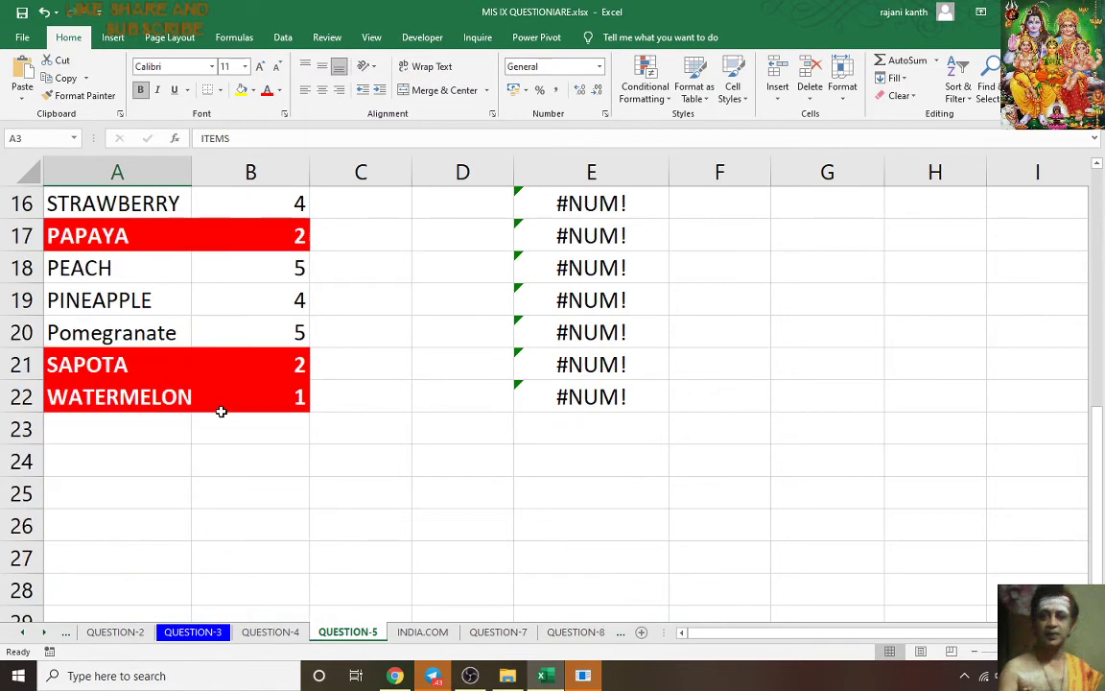
{"action": "scroll", "coordinate": [220, 411], "scroll_direction": "up", "scroll_amount": 4}
{"action": "scroll", "coordinate": [221, 411], "scroll_direction": "up", "scroll_amount": 1}
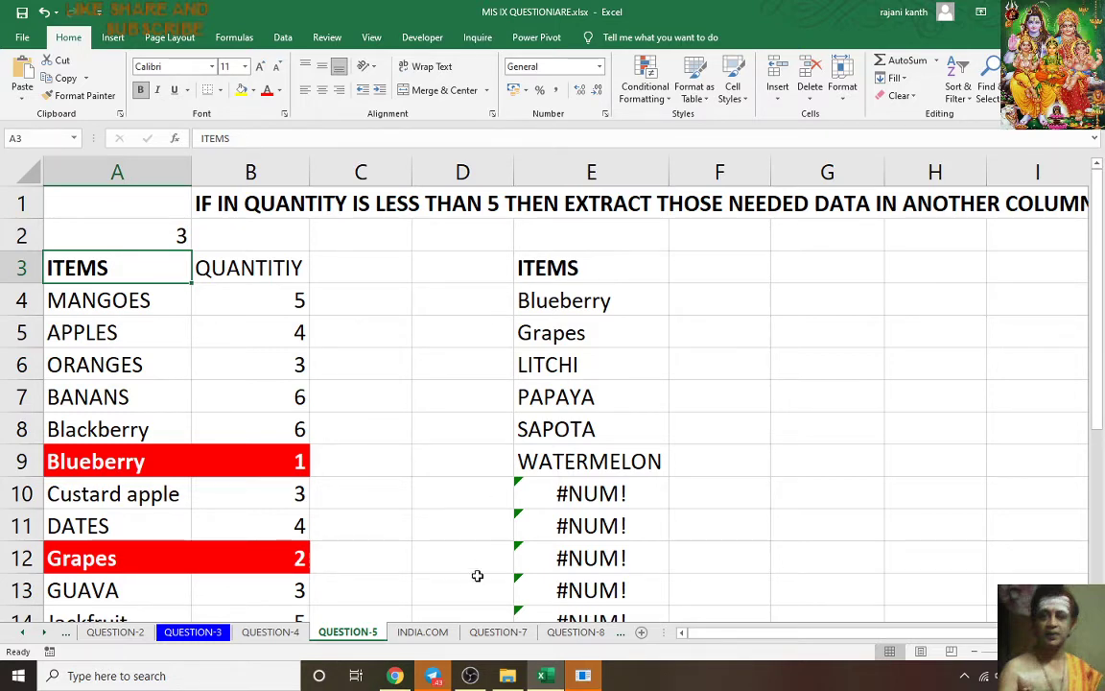
Step: Open the INDIA.COM sheet and begin an INDEX formula (=IN) in F6 under DATES
{"action": "left_click", "coordinate": [422, 632]}
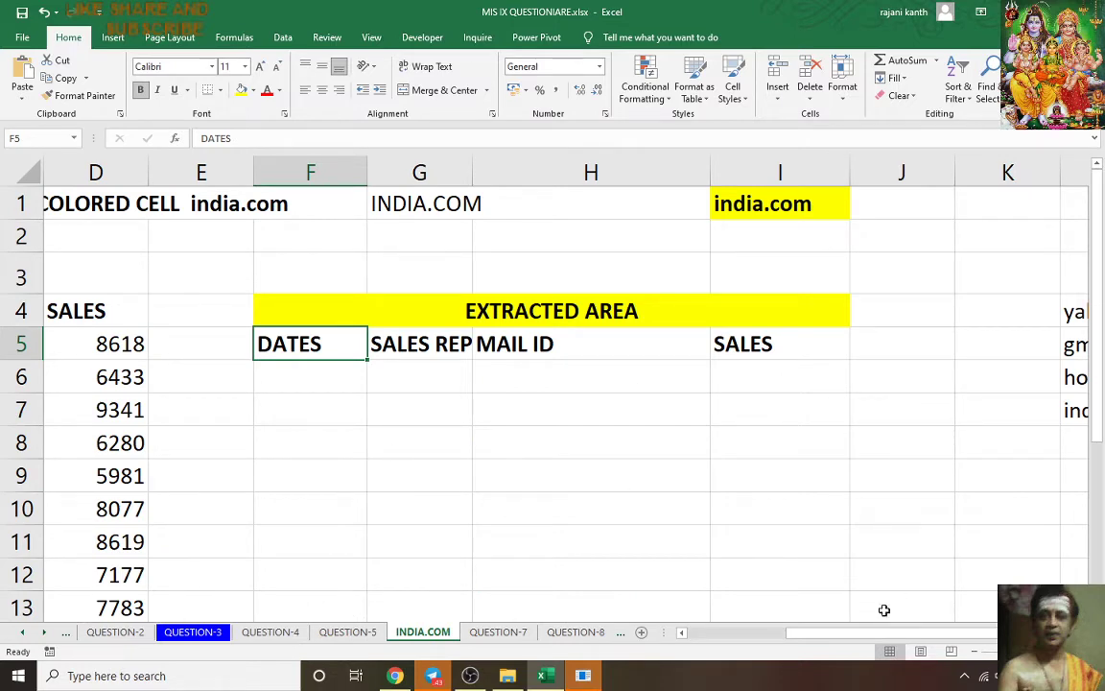
{"action": "left_click_drag", "start_coordinate": [830, 633], "coordinate": [732, 640]}
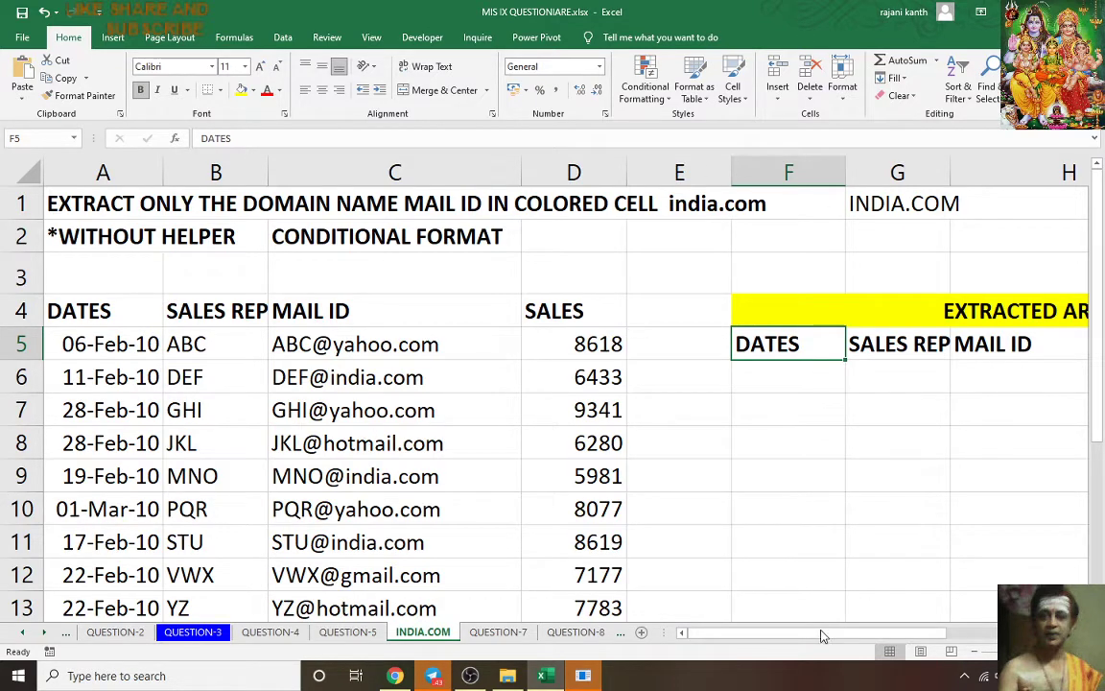
{"action": "mouse_move", "coordinate": [821, 635]}
{"action": "left_mouse_down"}
{"action": "mouse_move", "coordinate": [922, 636]}
{"action": "mouse_move", "coordinate": [816, 641]}
{"action": "left_mouse_up"}
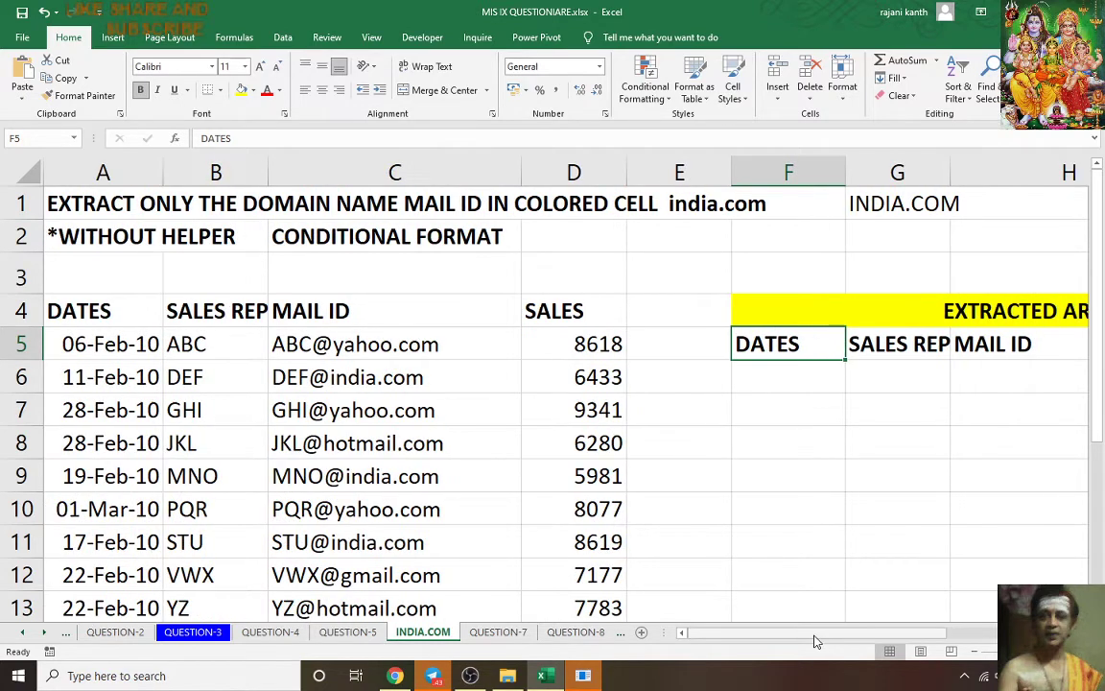
{"action": "left_click", "coordinate": [769, 382]}
{"action": "type", "text": "=IN"}
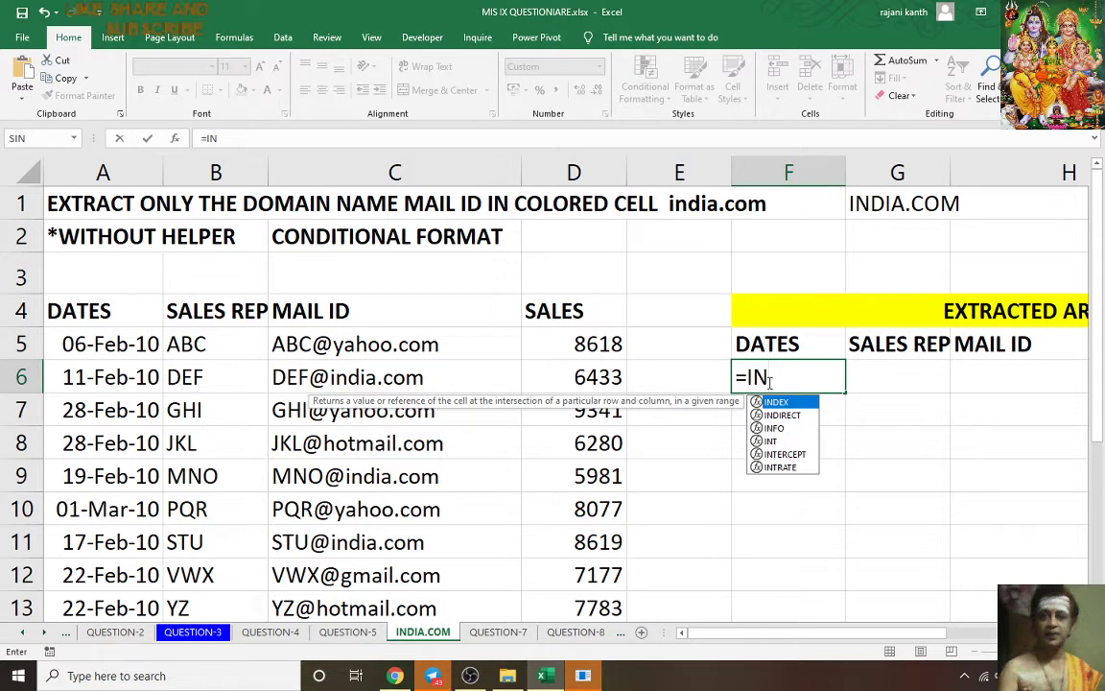
Step: Start INDEX in F6 over the locked dates range $A$5:$A$21
{"action": "key", "text": "Tab"}
{"action": "key", "text": "Left"}
{"action": "key", "text": "Left"}
{"action": "key", "text": "Left"}
{"action": "key", "text": "Left"}
{"action": "key", "text": "Left"}
{"action": "key", "text": "Up"}
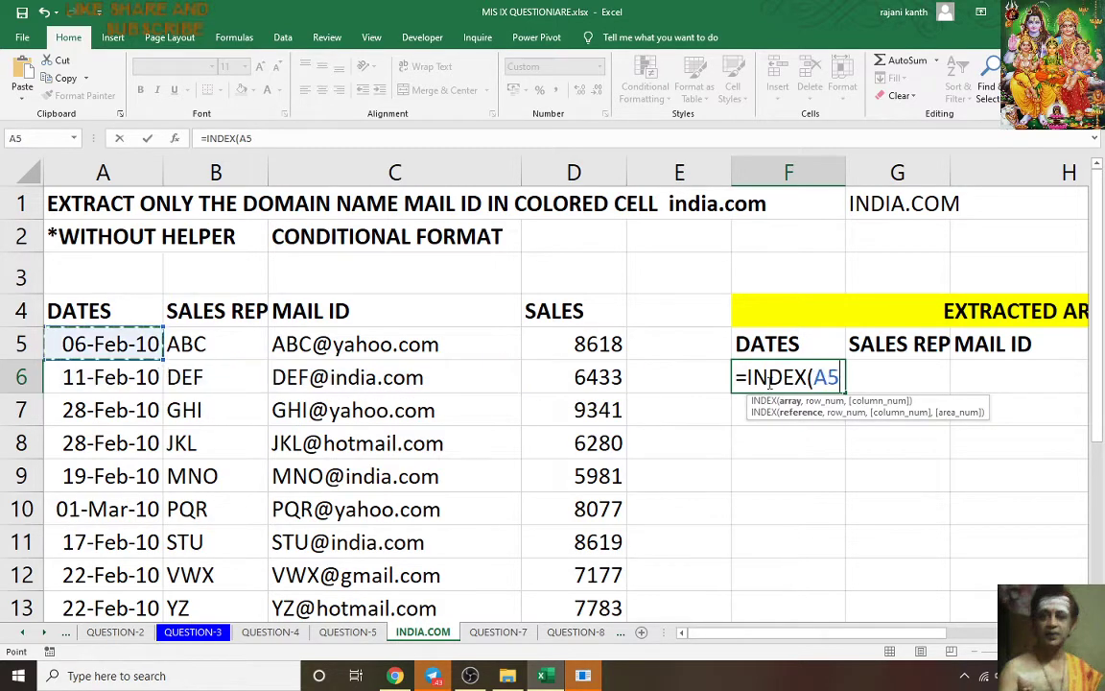
{"action": "key", "text": "ctrl+shift+Down"}
{"action": "key", "text": "F4"}
{"action": "key", "text": "F4"}
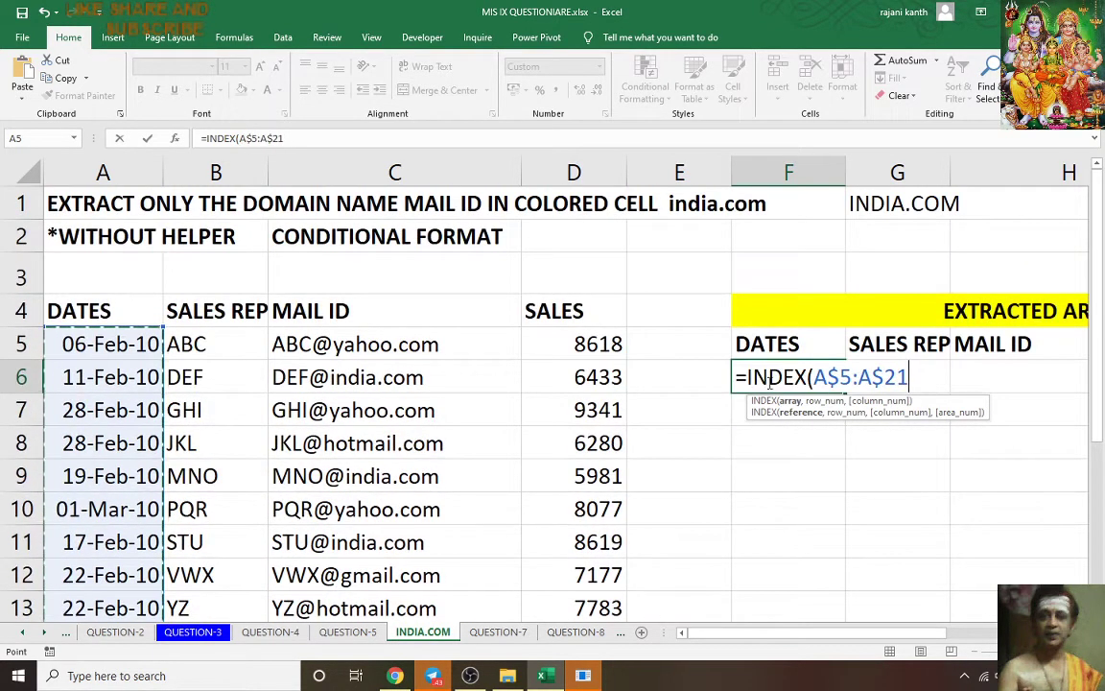
{"action": "type", "text": ","}
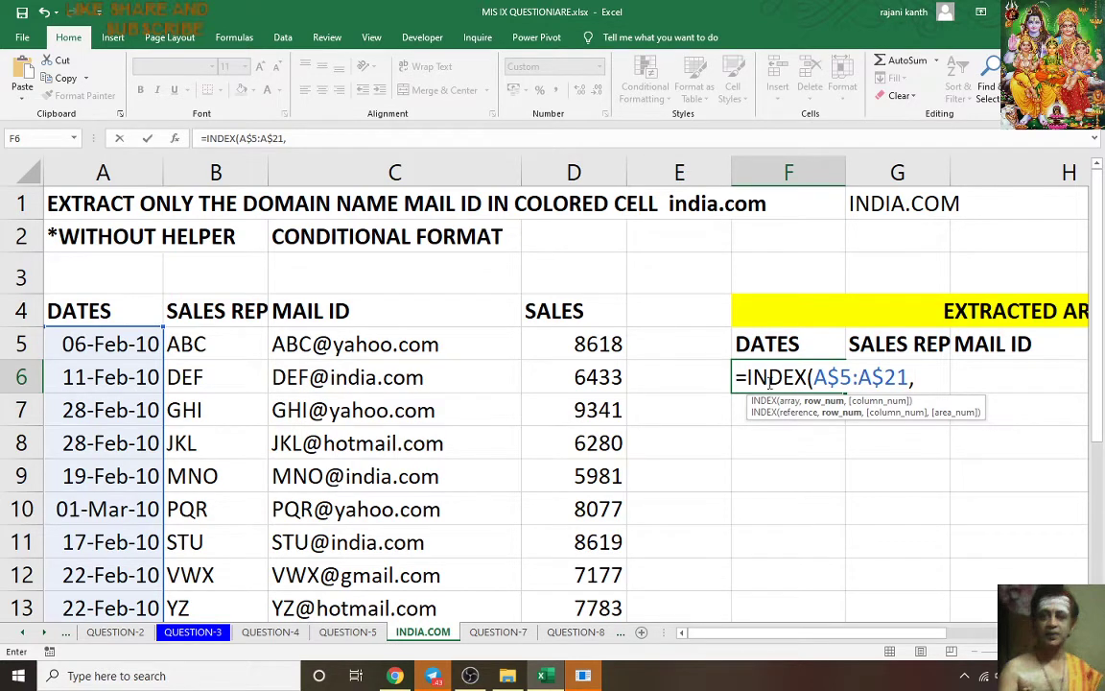
Step: Add SMALL(IF(ISNUMBER(SEARCH(G1,$C$5:$C$21 to match the domain in the mail IDs
{"action": "type", "text": "S"}
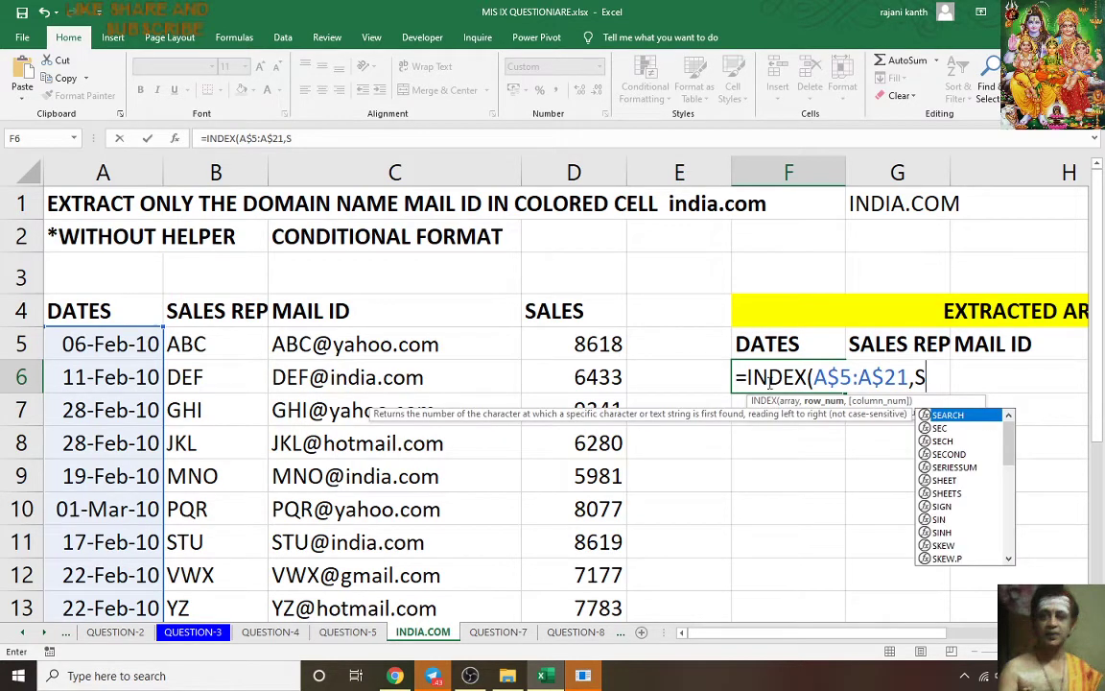
{"action": "type", "text": "MA"}
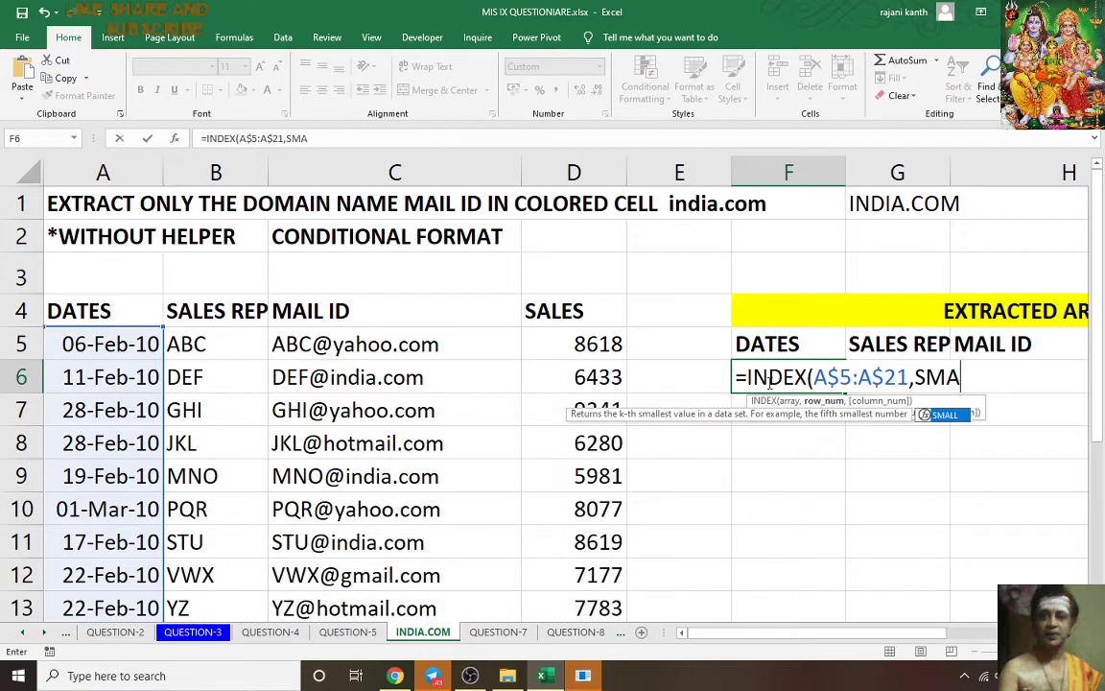
{"action": "type", "text": "LL(IF("}
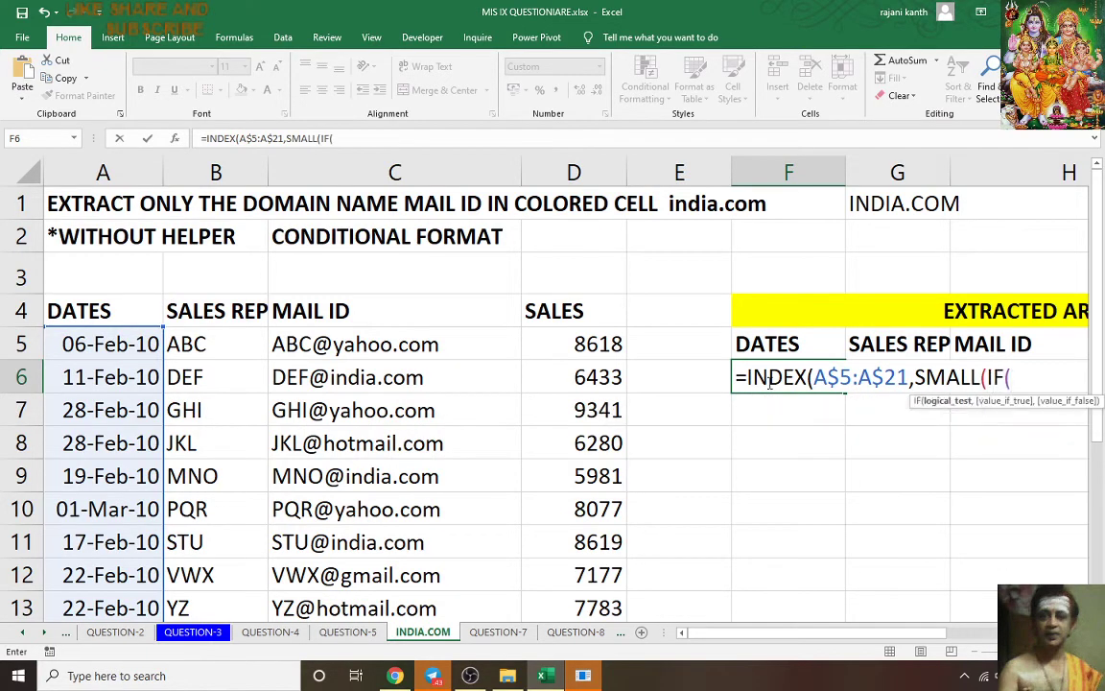
{"action": "type", "text": "IS"}
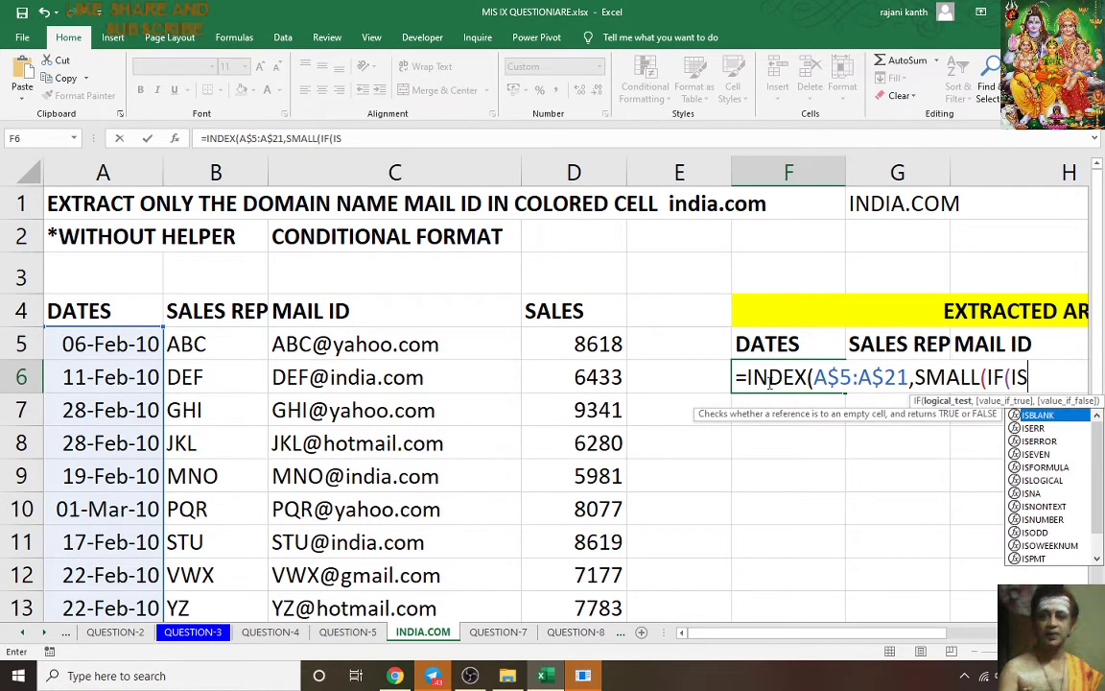
{"action": "type", "text": "NUMBER("}
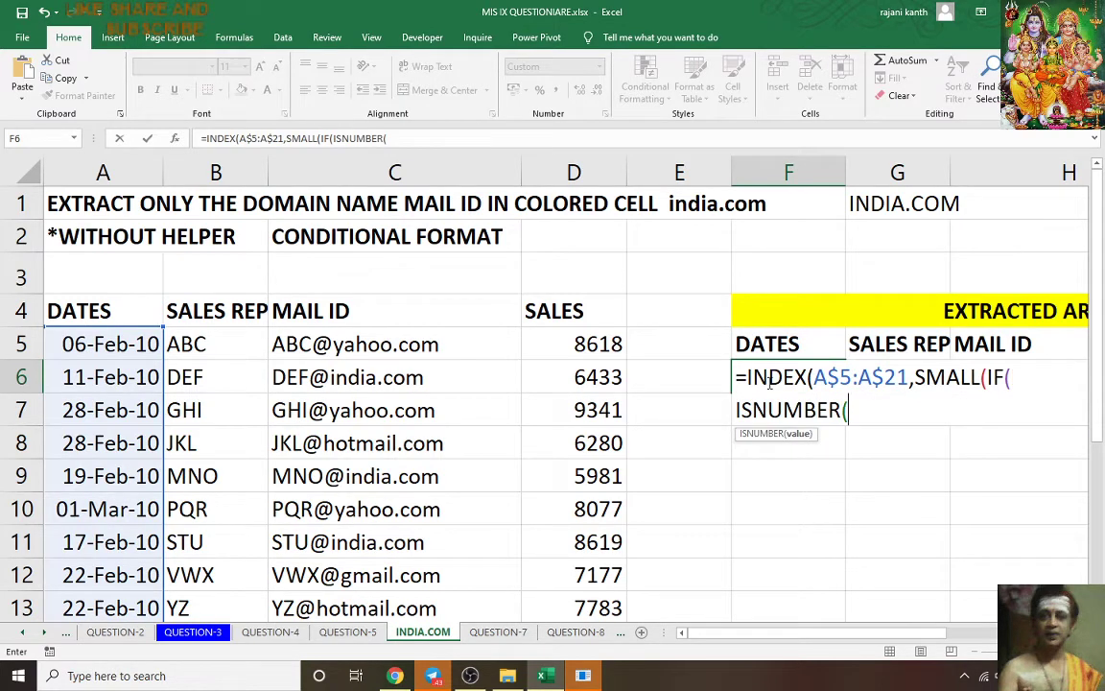
{"action": "type", "text": "SEARA"}
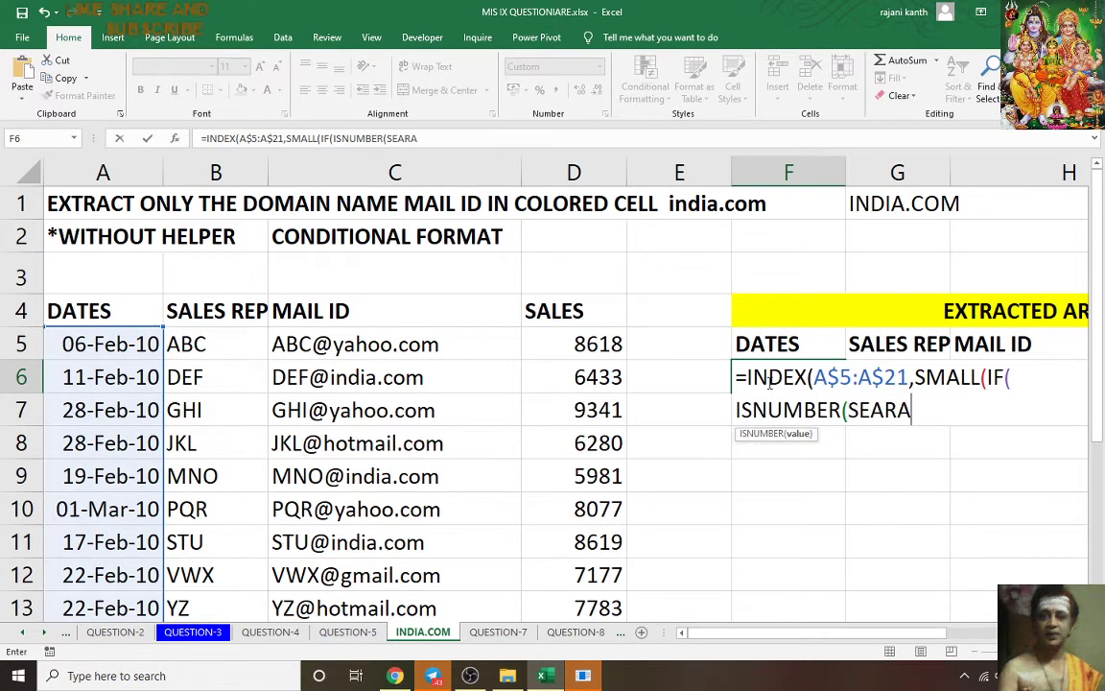
{"action": "key", "text": "BackSpace"}
{"action": "key", "text": "BackSpace"}
{"action": "key", "text": "BackSpace"}
{"action": "key", "text": "BackSpace"}
{"action": "type", "text": "EAR"}
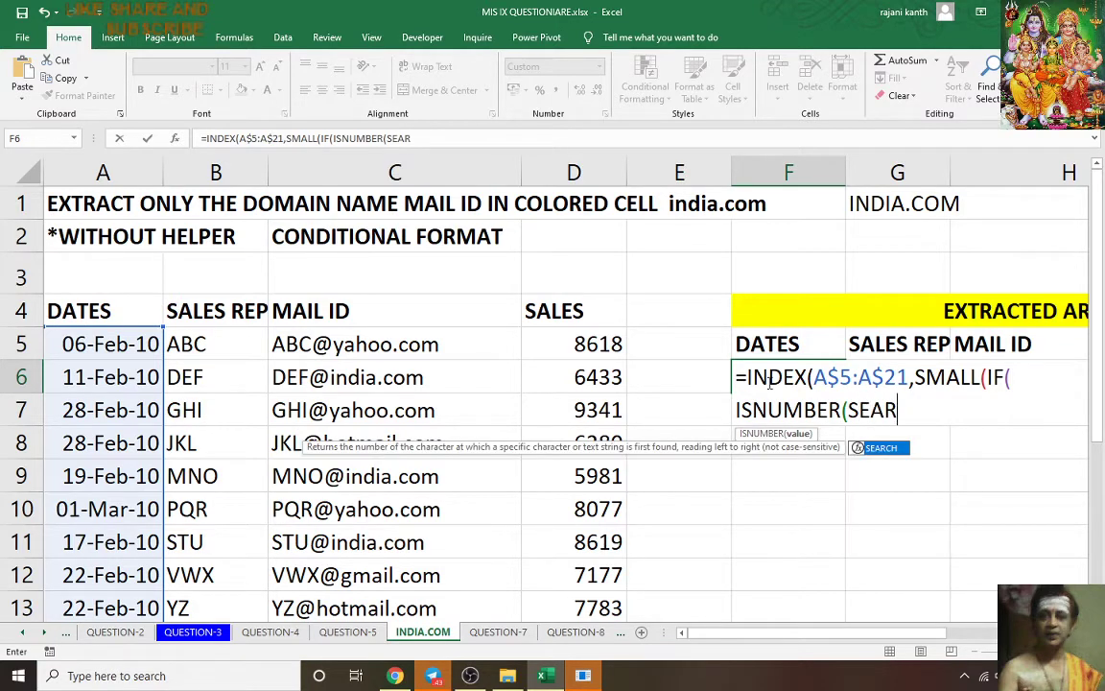
{"action": "type", "text": "CH("}
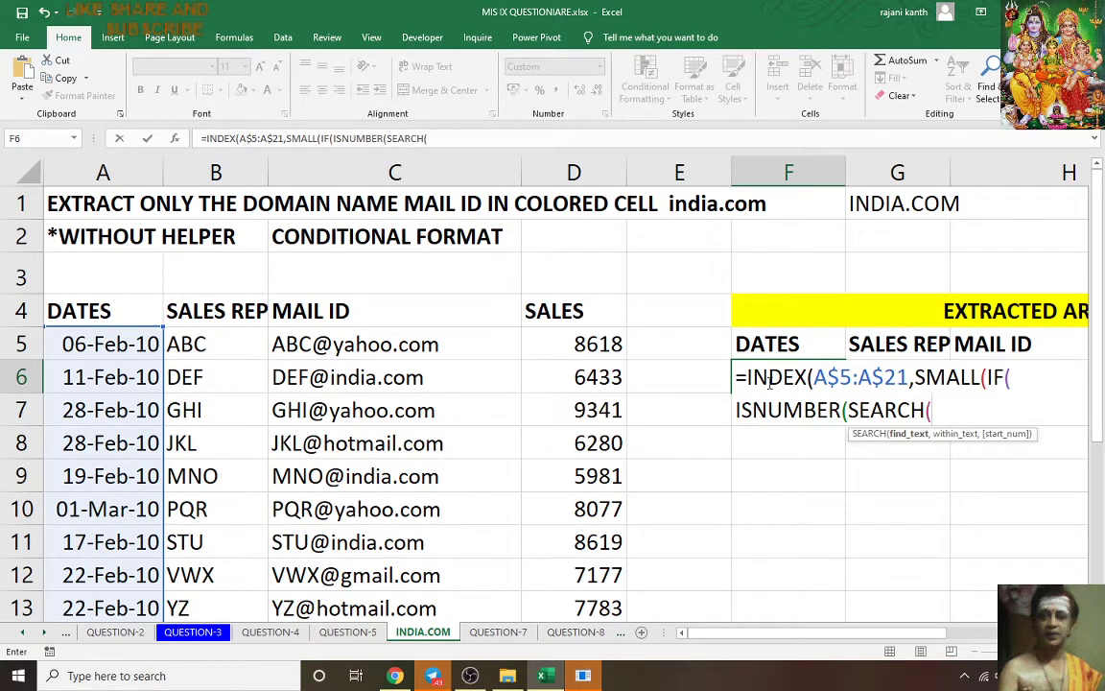
{"action": "left_click", "coordinate": [890, 204]}
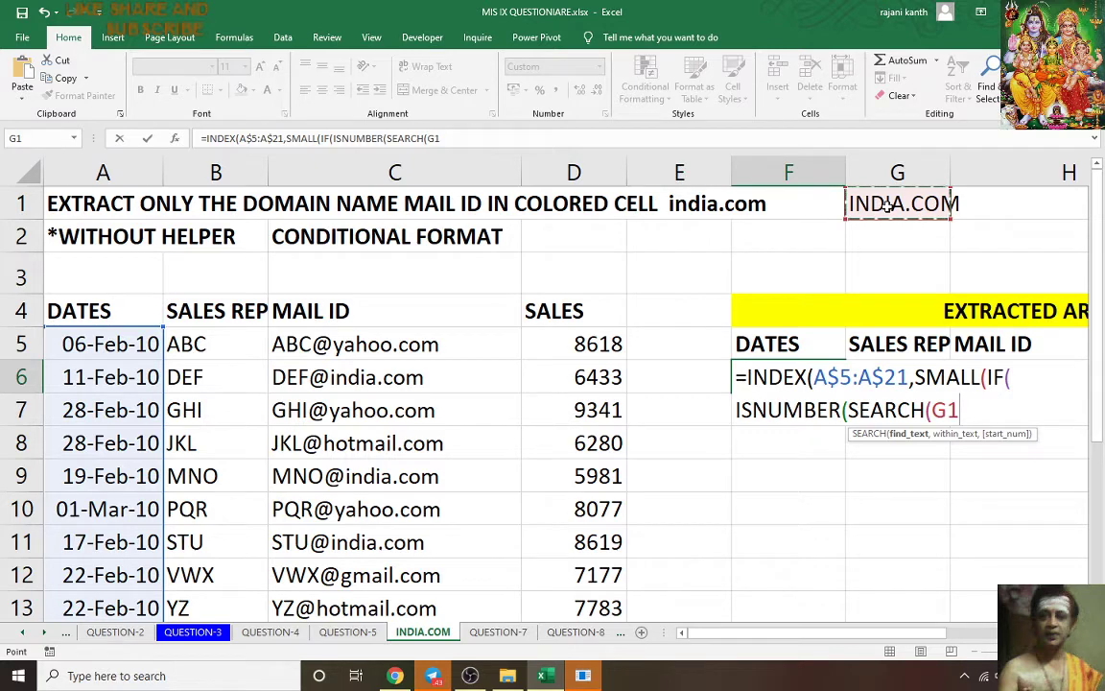
{"action": "type", "text": ","}
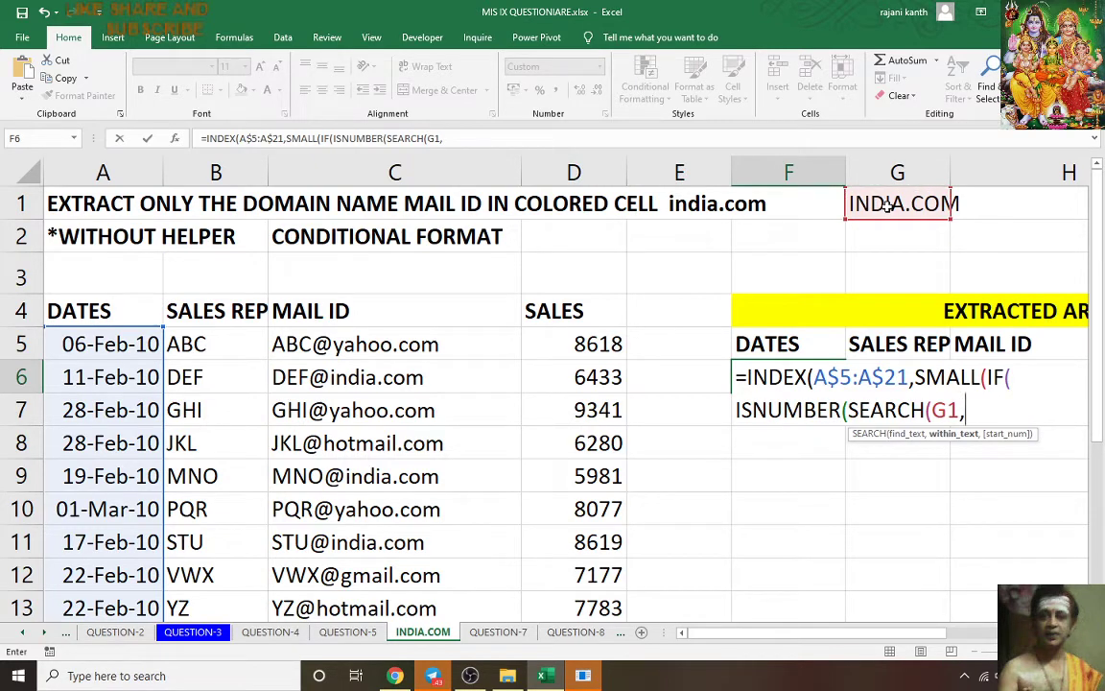
{"action": "left_click", "coordinate": [347, 346]}
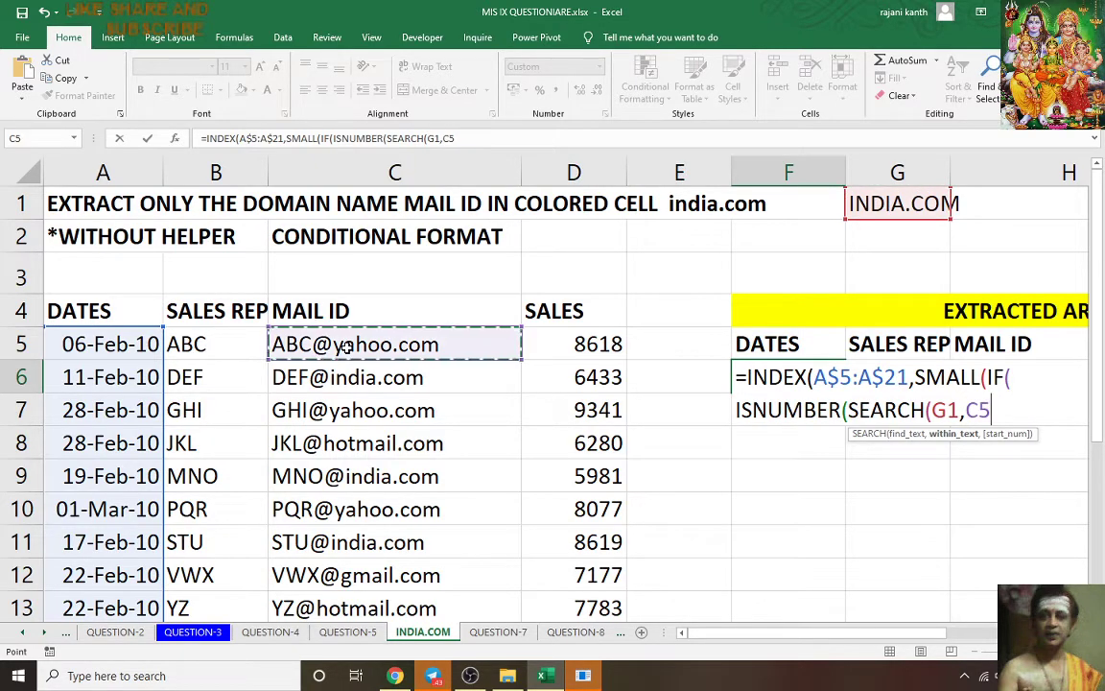
{"action": "key", "text": "ctrl+shift+Down"}
{"action": "scroll", "coordinate": [346, 346], "scroll_direction": "up", "scroll_amount": 3}
{"action": "key", "text": "F4"}
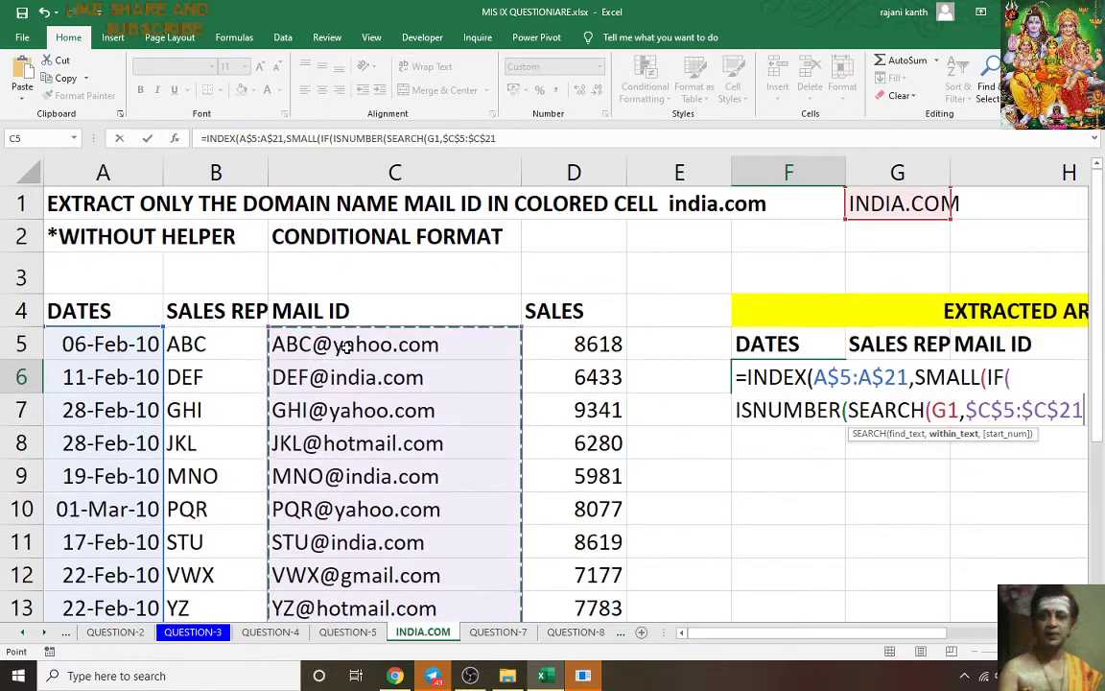
Step: Lock G1, finish with ROW offsets and ROWS(F$6:F6), entered as an array formula returning 11-Feb-10
{"action": "left_click", "coordinate": [942, 410]}
{"action": "key", "text": "F4"}
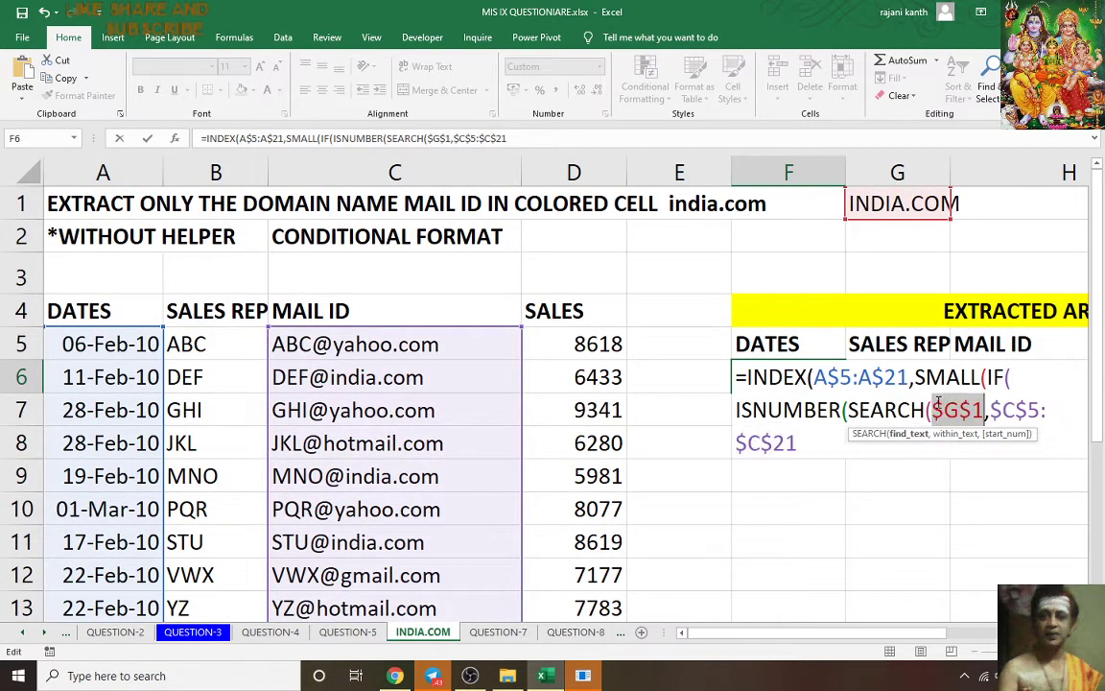
{"action": "left_click", "coordinate": [800, 442]}
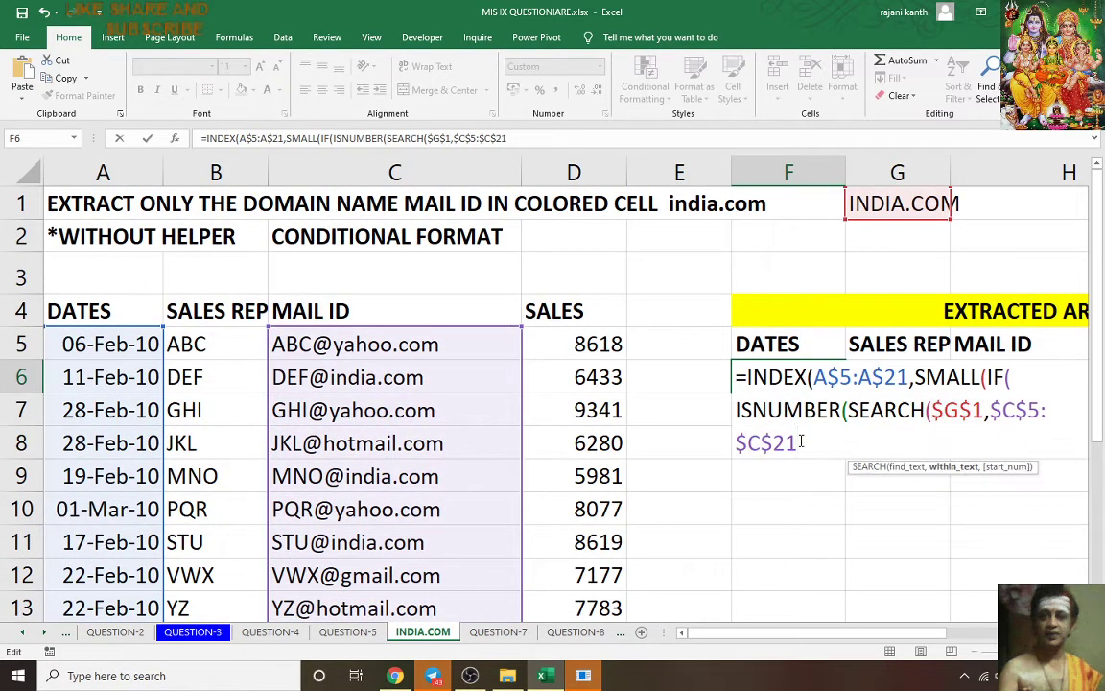
{"action": "type", "text": ")),R"}
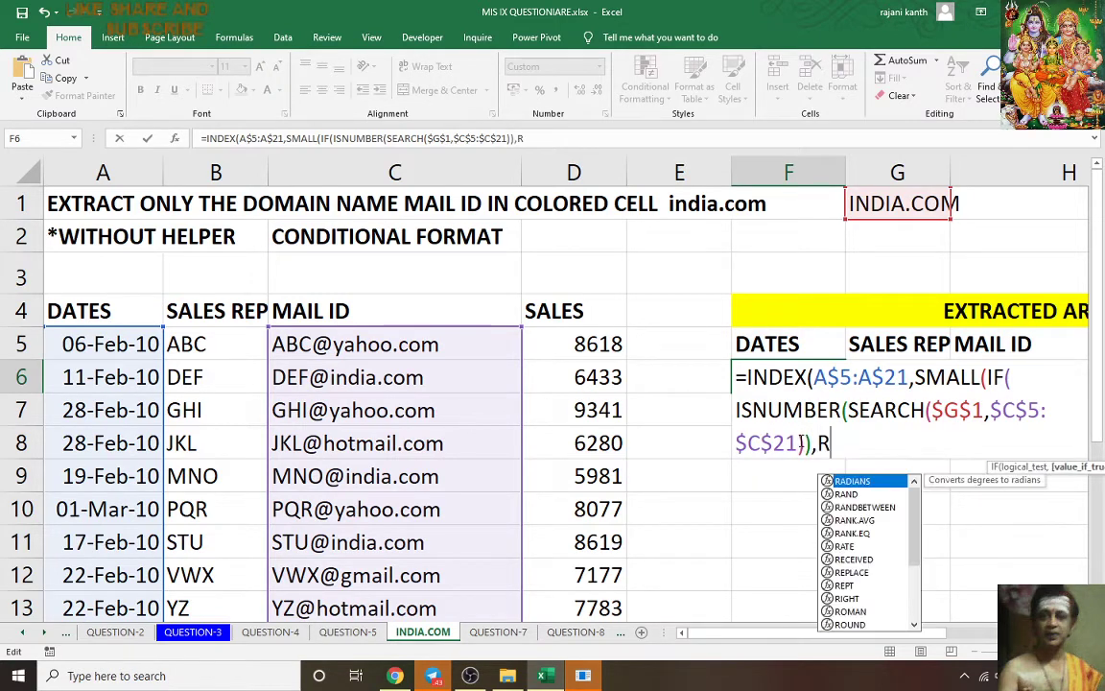
{"action": "type", "text": "OW("}
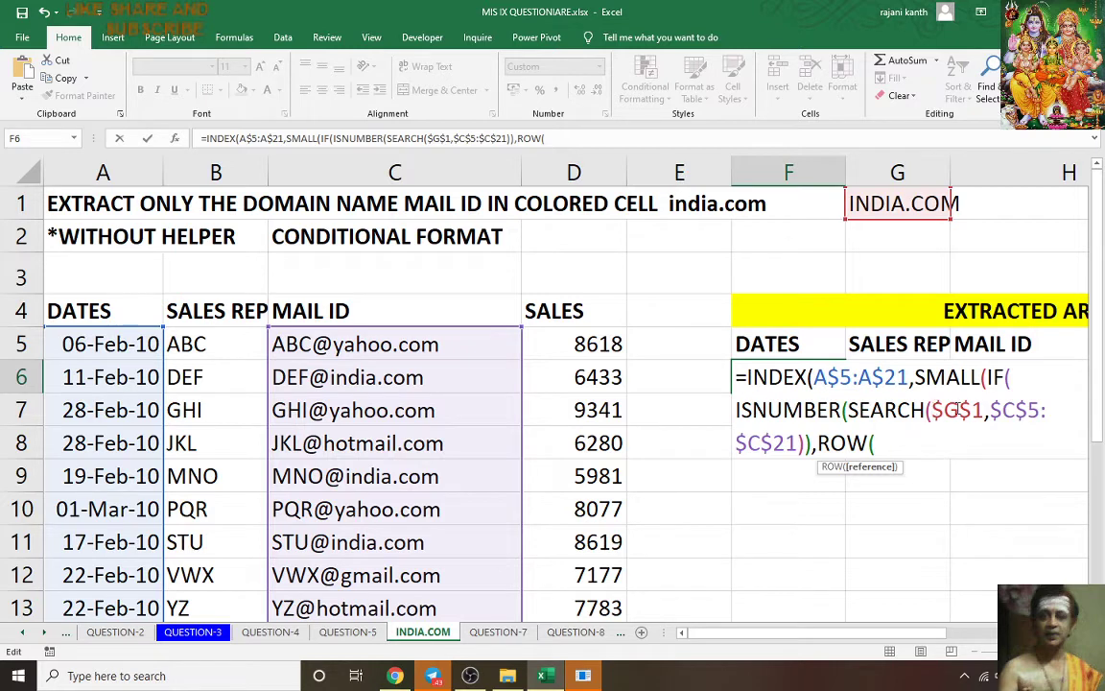
{"action": "left_click_drag", "start_coordinate": [931, 410], "coordinate": [800, 442]}
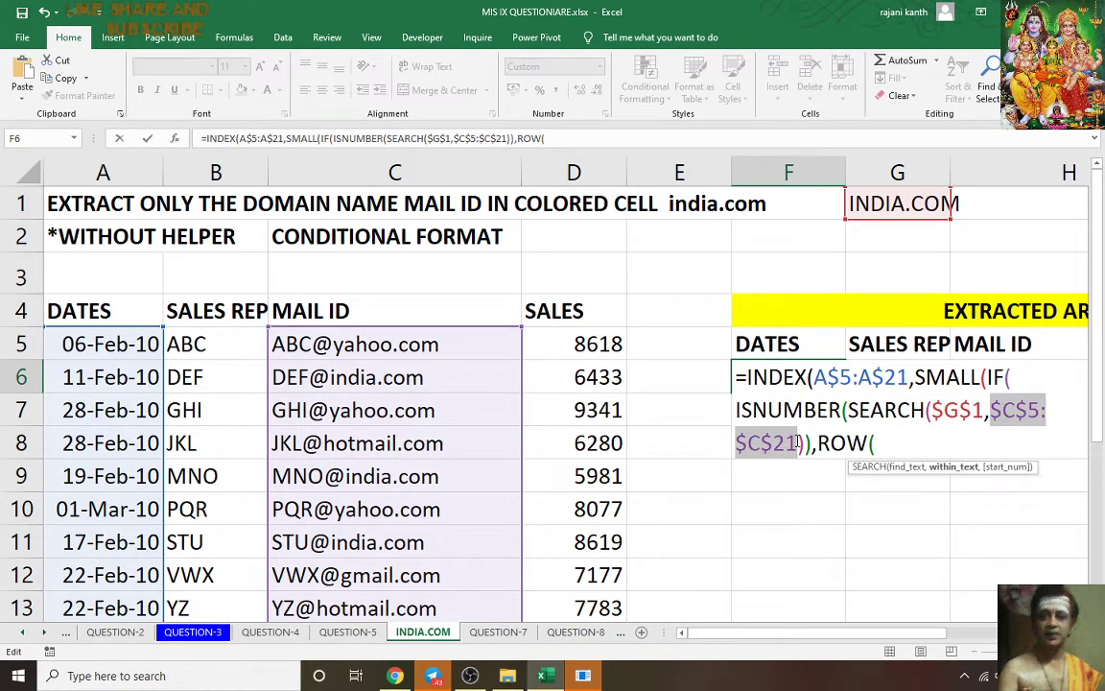
{"action": "left_click", "coordinate": [921, 445]}
{"action": "key", "text": "ctrl+v"}
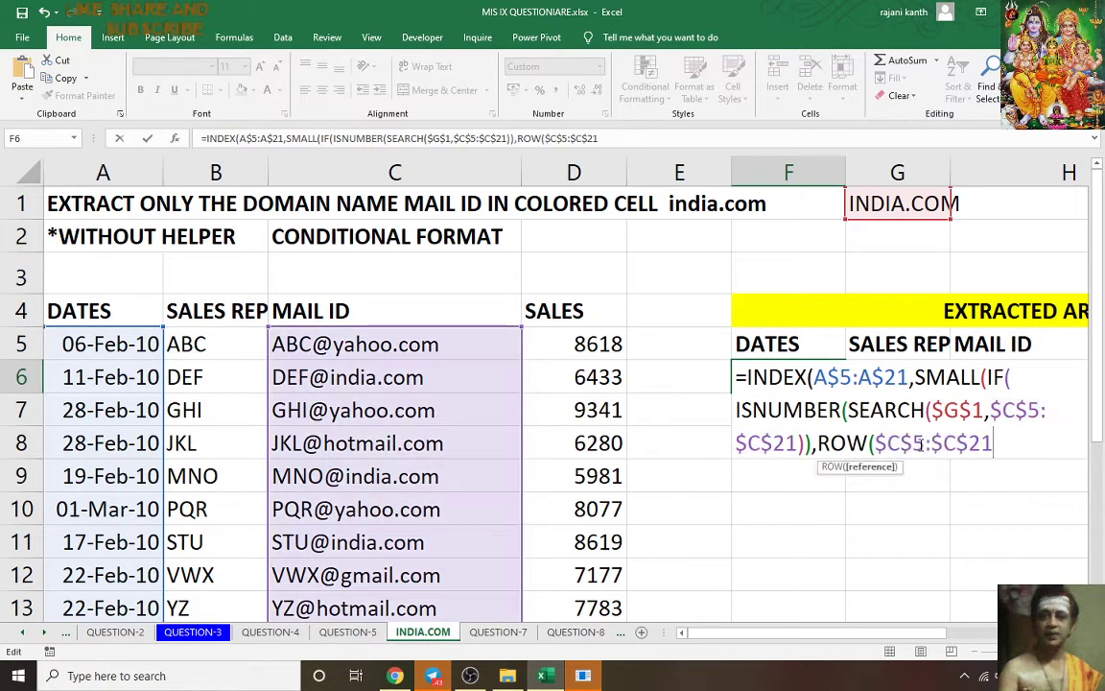
{"action": "type", "text": ")-ROW("}
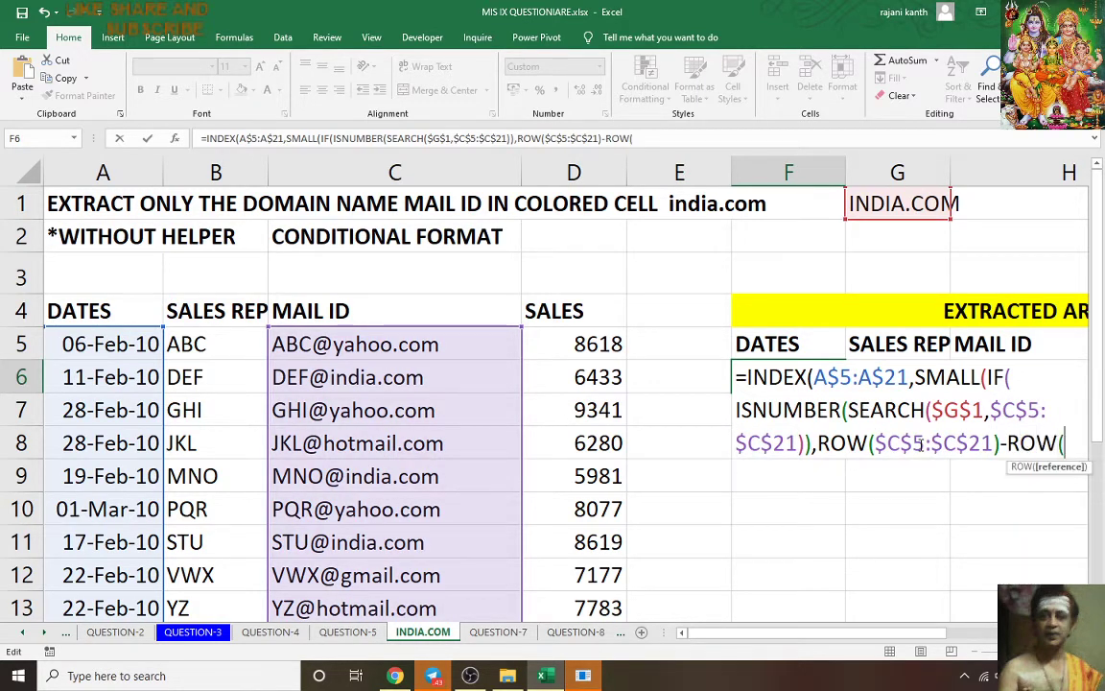
{"action": "key", "text": "ctrl+v"}
{"action": "key", "text": "BackSpace"}
{"action": "key", "text": "BackSpace"}
{"action": "key", "text": "BackSpace"}
{"action": "key", "text": "BackSpace"}
{"action": "key", "text": "BackSpace"}
{"action": "key", "text": "BackSpace"}
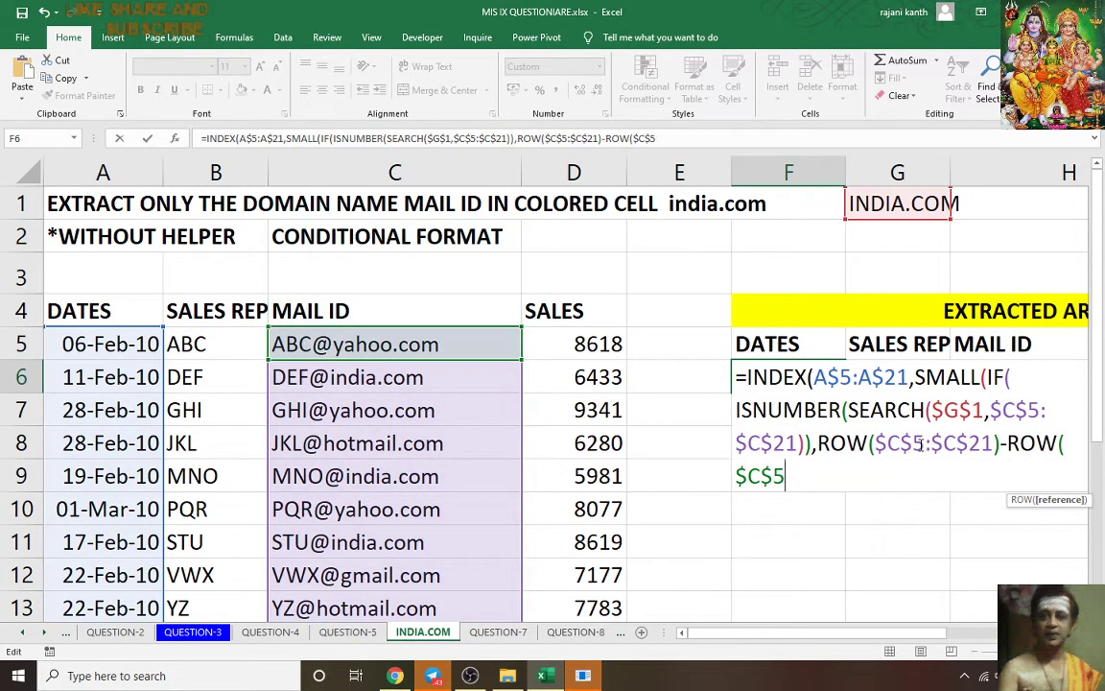
{"action": "type", "text": ")+1)"}
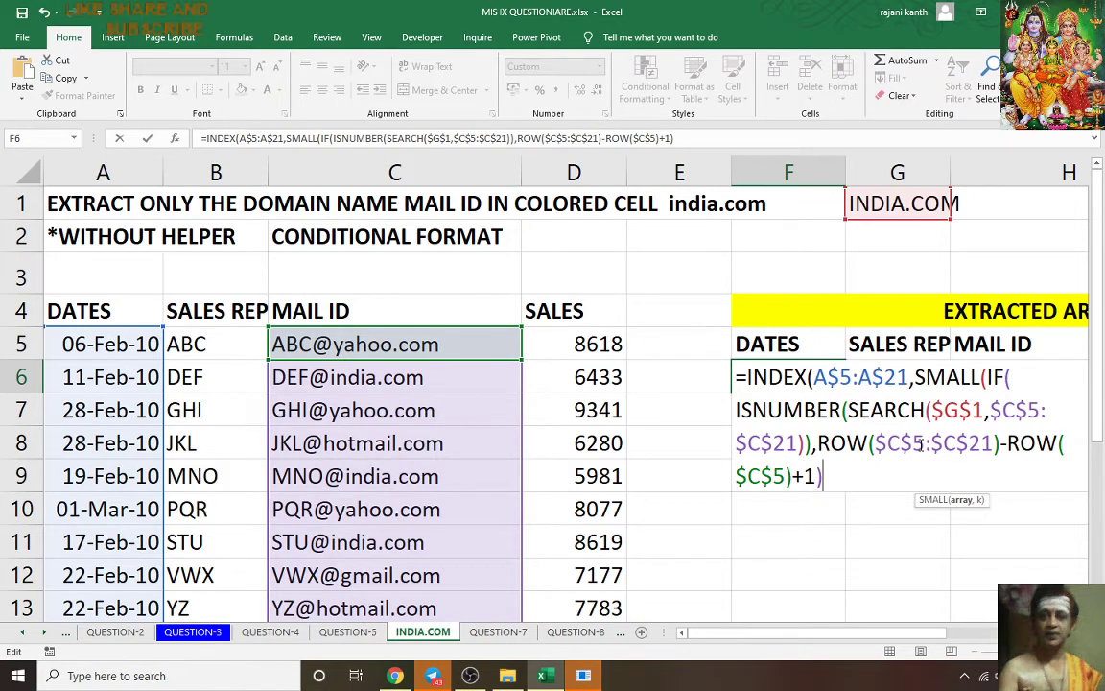
{"action": "type", "text": ",ROWS("}
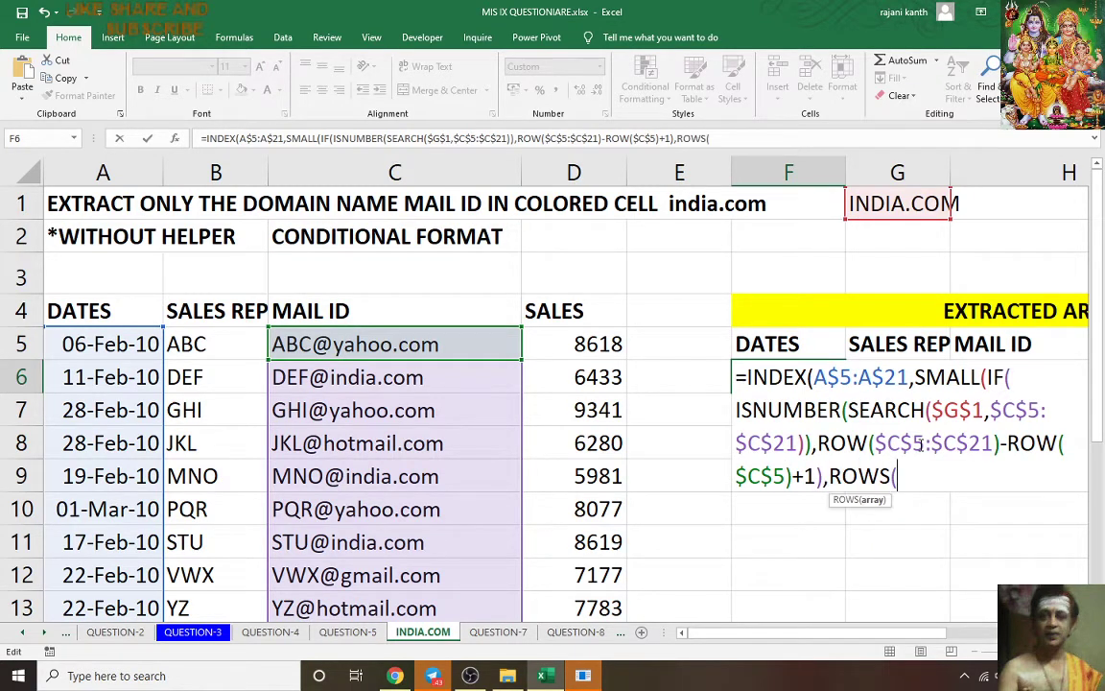
{"action": "type", "text": "F"}
{"action": "type", "text": "$6:"}
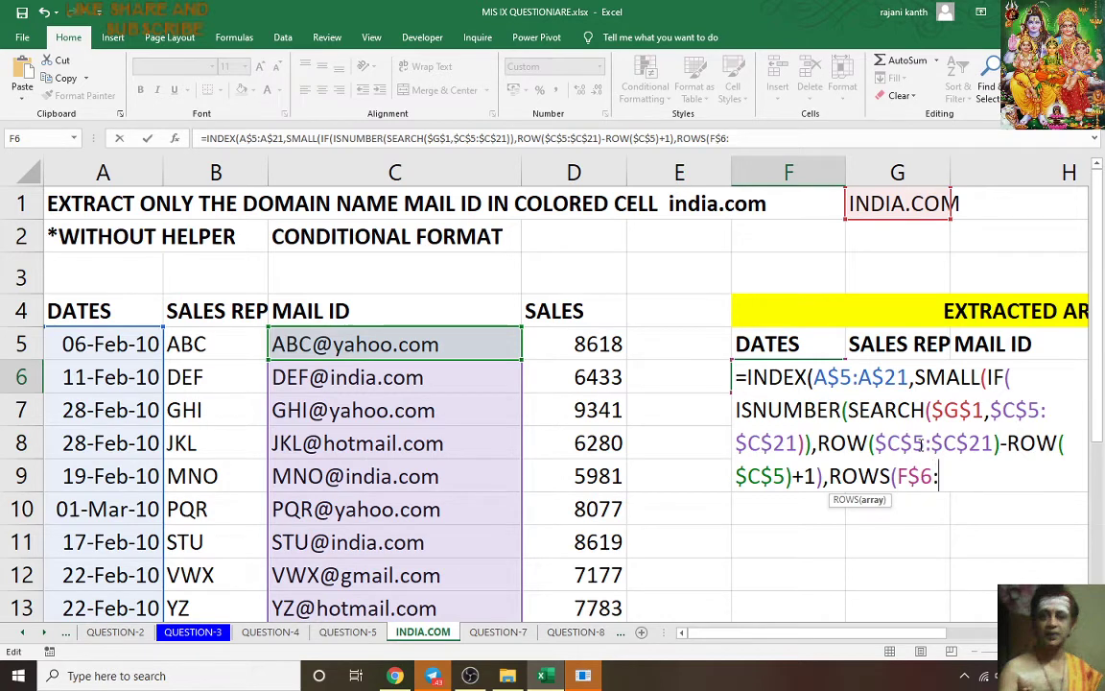
{"action": "type", "text": "F6)))"}
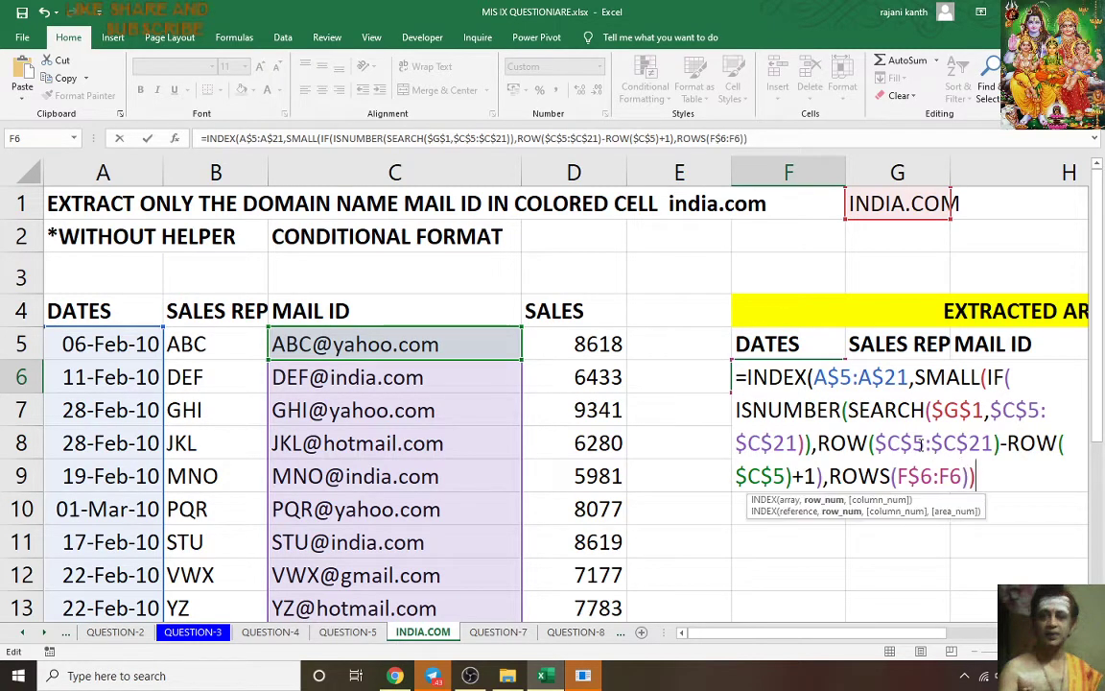
{"action": "key", "text": "ctrl+shift+Return"}
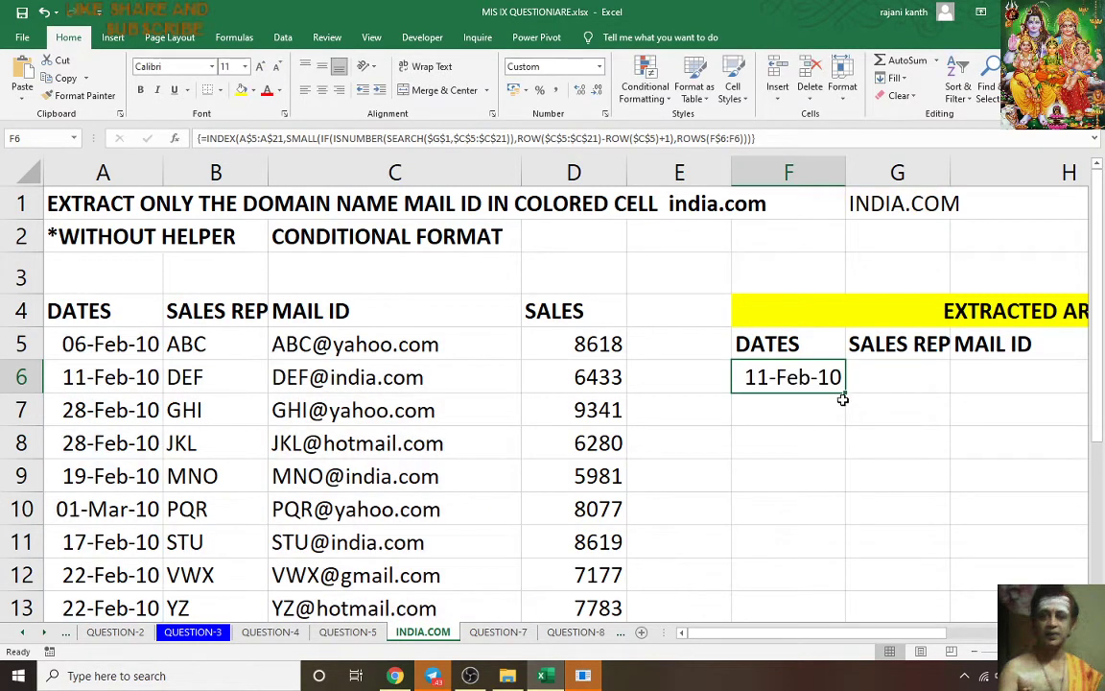
Step: Fill F6's extraction formula across to column I and down to row 21, then reselect F6
{"action": "left_click_drag", "start_coordinate": [846, 392], "coordinate": [855, 520]}
{"action": "scroll", "coordinate": [855, 520], "scroll_direction": "up", "scroll_amount": 4}
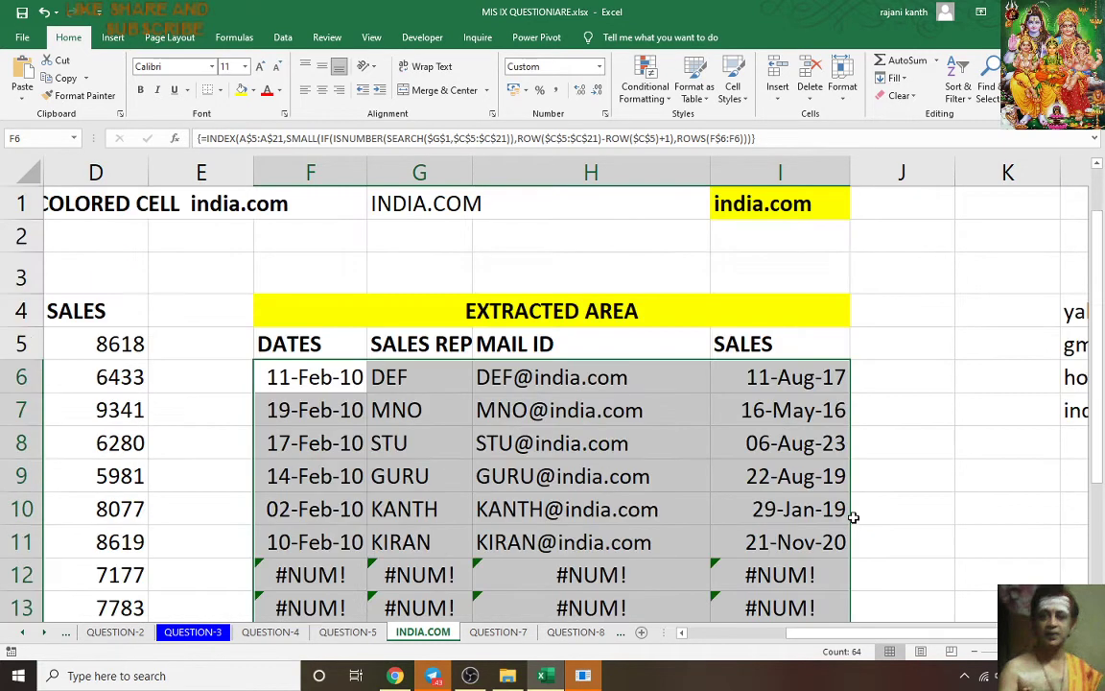
{"action": "left_click", "coordinate": [331, 379]}
Step: Wrap F6's formula in IFERROR(...,"") and commit it as an array formula
{"action": "double_click", "coordinate": [331, 379]}
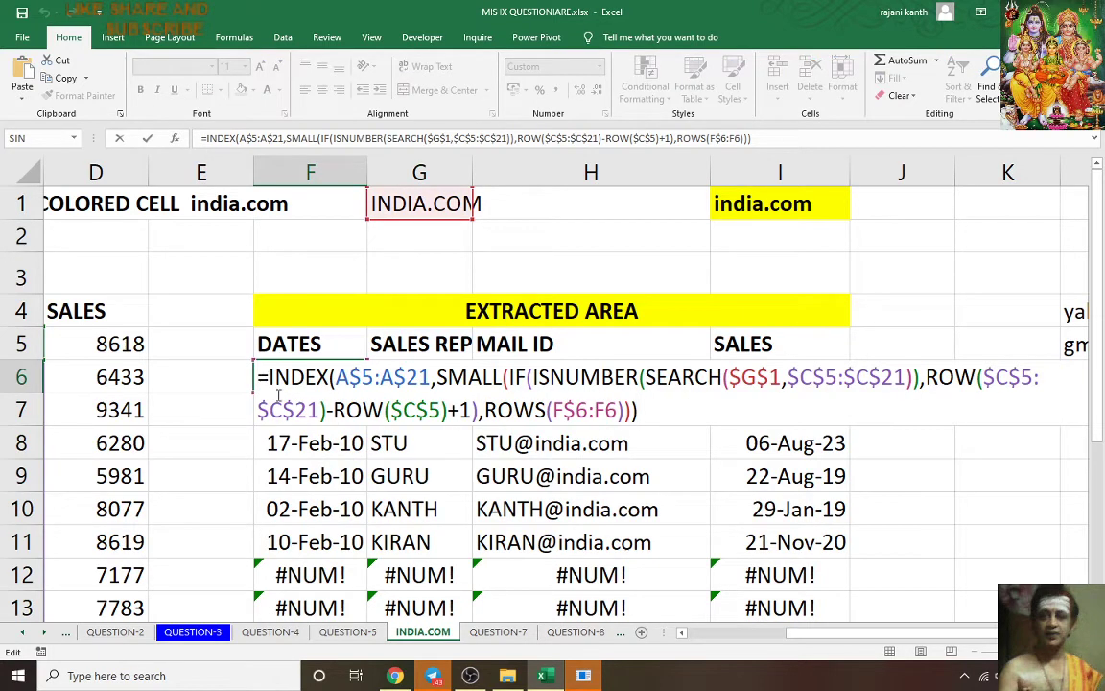
{"action": "type", "text": "IF"}
{"action": "key", "text": "Down"}
{"action": "key", "text": "Tab"}
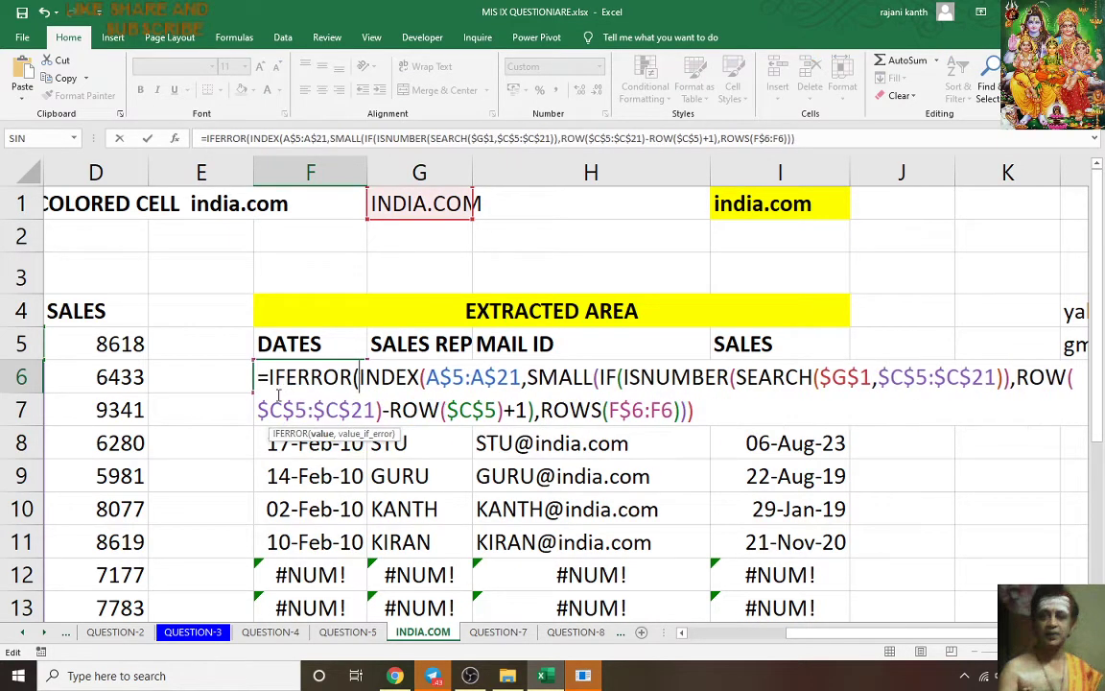
{"action": "left_click", "coordinate": [711, 412]}
{"action": "type", "text": ",\"\")"}
{"action": "key", "text": "ctrl+shift+Return"}
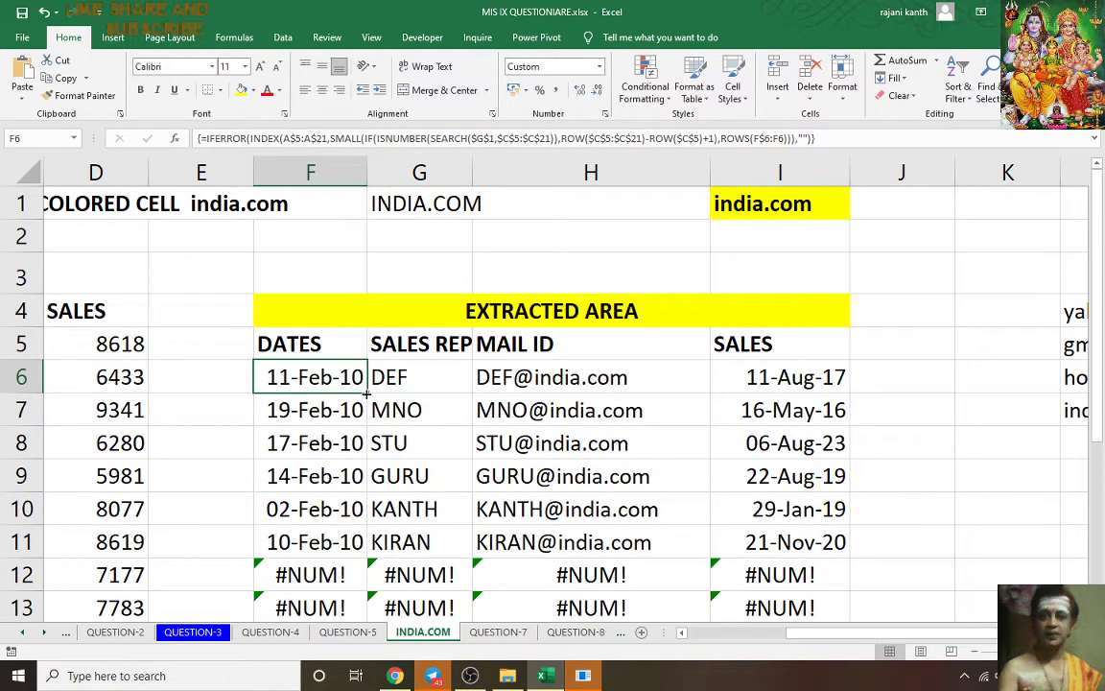
Step: Copy the new formula across row 6 and down the extracted area using Fill Without Formatting
{"action": "left_click_drag", "start_coordinate": [365, 393], "coordinate": [846, 397]}
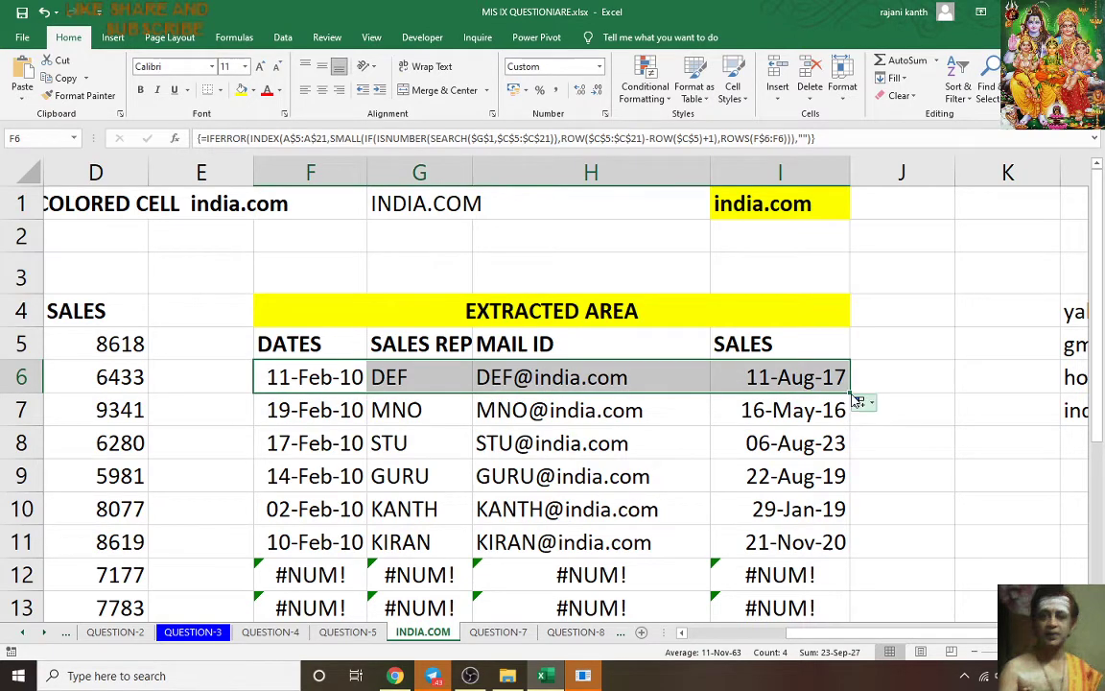
{"action": "left_click_drag", "start_coordinate": [848, 395], "coordinate": [871, 630]}
{"action": "left_click", "coordinate": [867, 617]}
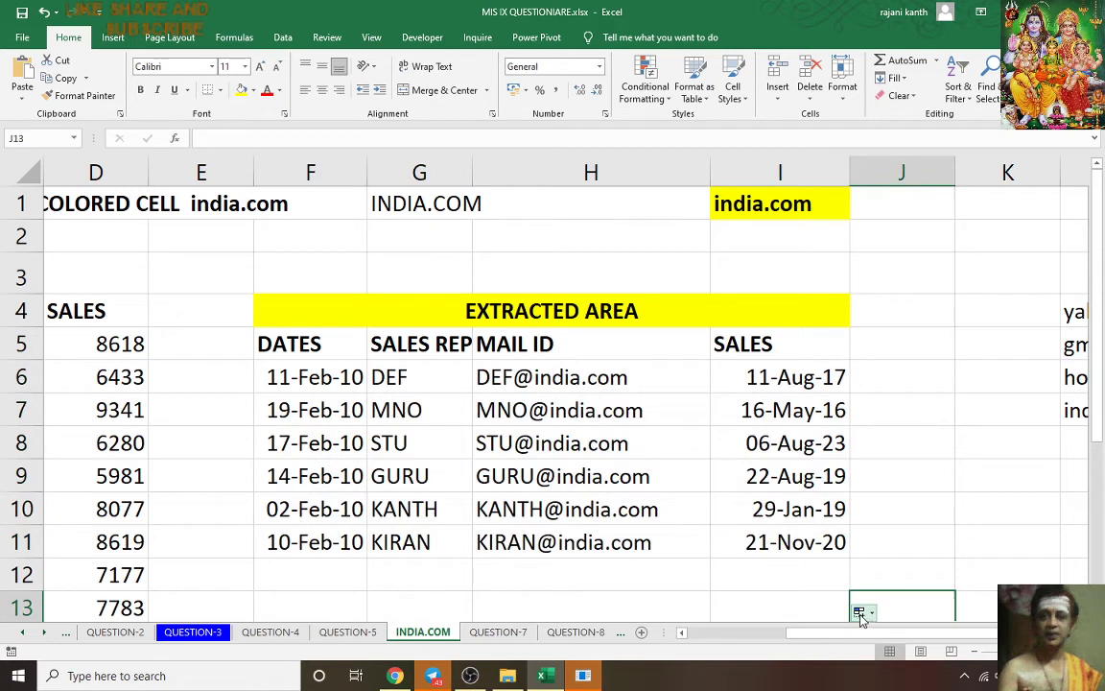
{"action": "left_click", "coordinate": [860, 614]}
{"action": "left_click", "coordinate": [907, 594]}
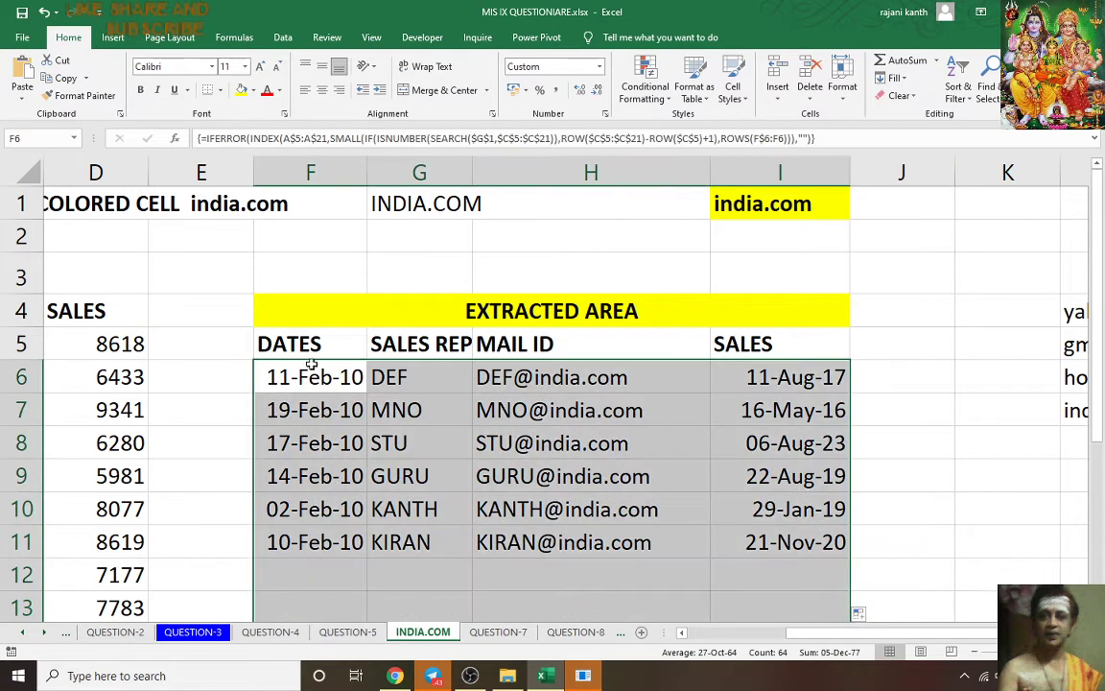
Step: Format the Sales results in column I as General numbers
{"action": "left_click_drag", "start_coordinate": [729, 379], "coordinate": [793, 558]}
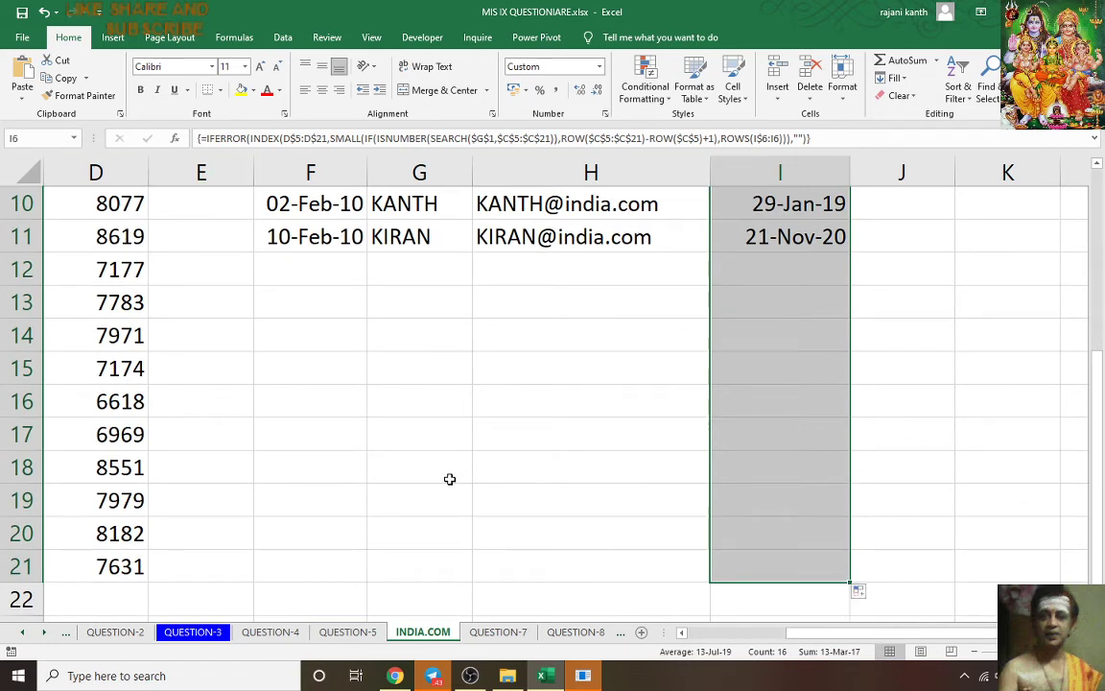
{"action": "scroll", "coordinate": [449, 479], "scroll_direction": "up", "scroll_amount": 3}
{"action": "key", "text": "ctrl+shift+asciitilde"}
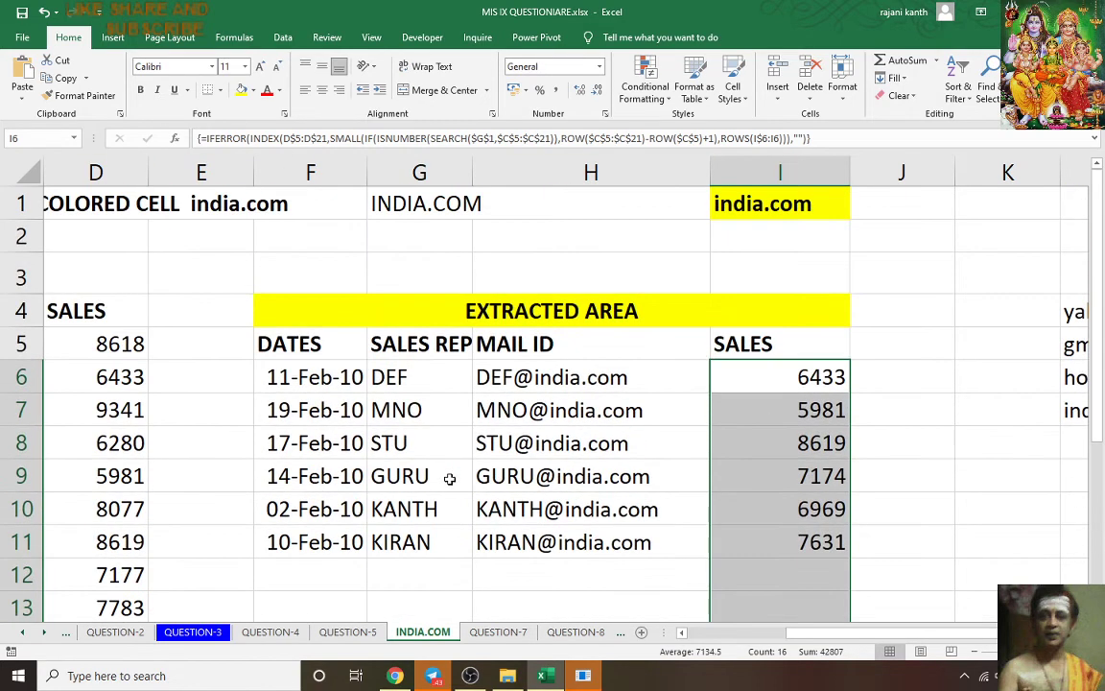
{"action": "scroll", "coordinate": [554, 499], "scroll_direction": "down", "scroll_amount": 2}
{"action": "scroll", "coordinate": [553, 495], "scroll_direction": "up", "scroll_amount": 2}
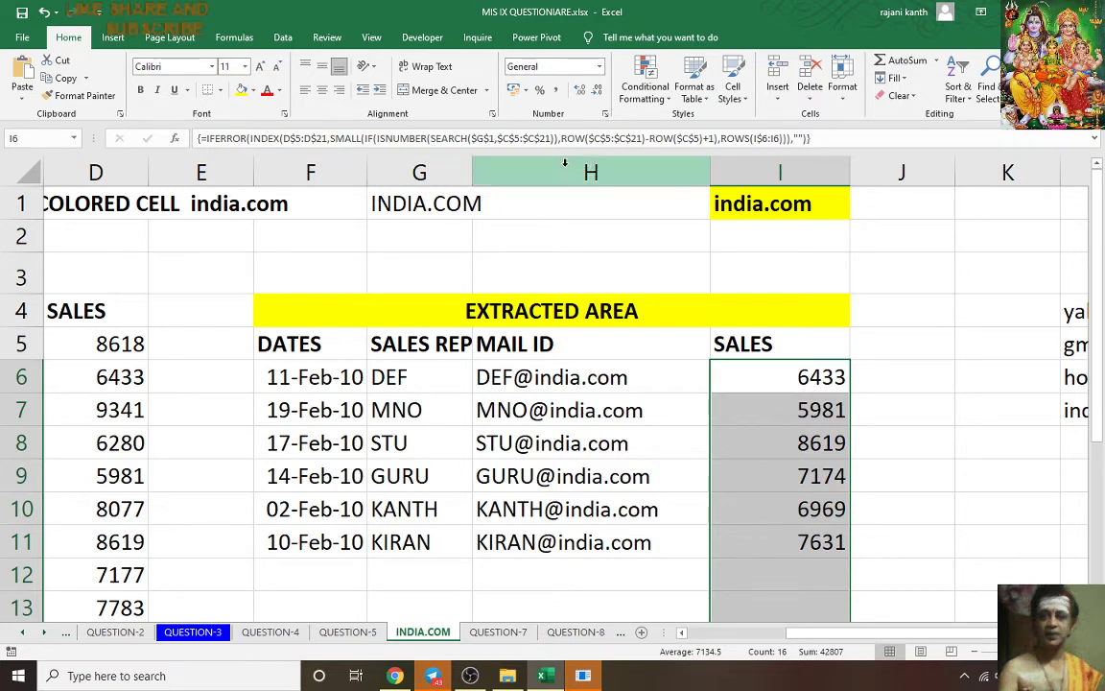
Step: Rename the INDIA.COM sheet to HOTMAIL.COM, then to GMAIL.COM
{"action": "left_click", "coordinate": [441, 637]}
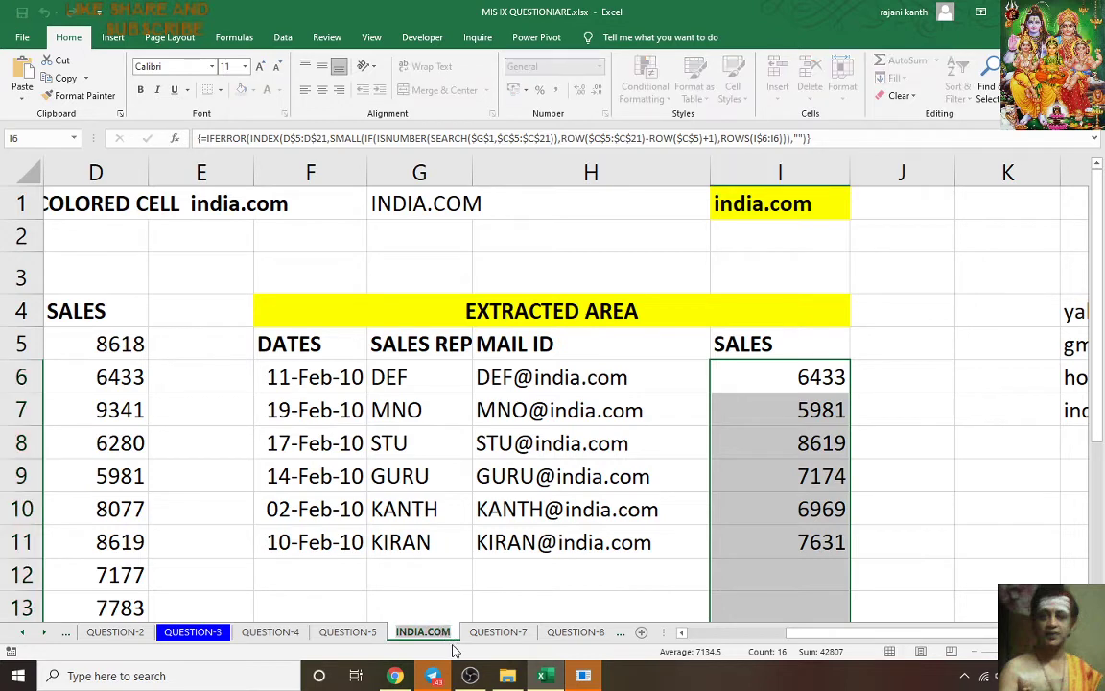
{"action": "type", "text": "HOTMAIL.COM"}
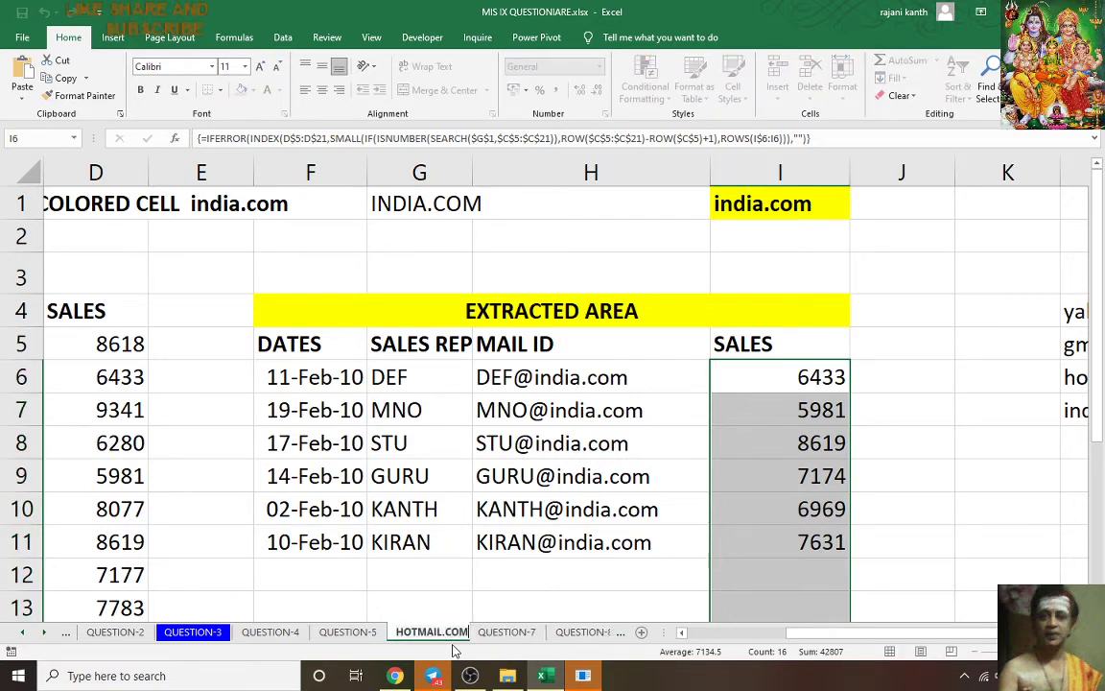
{"action": "key", "text": "Return"}
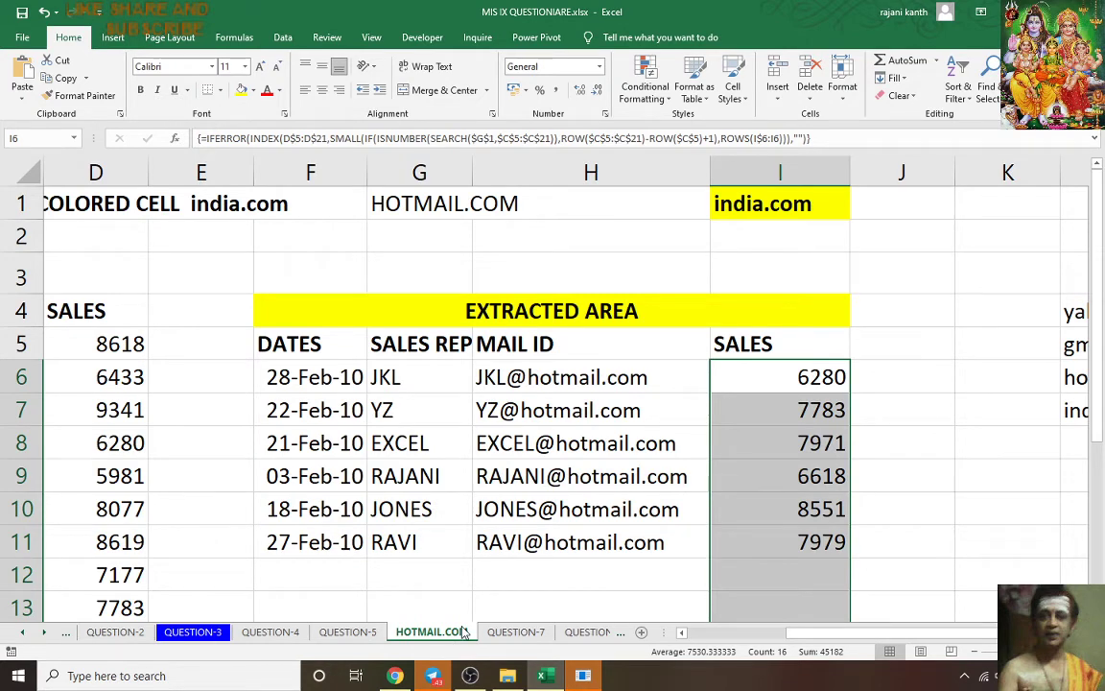
{"action": "double_click", "coordinate": [460, 634]}
{"action": "type", "text": "GMAIL.COM"}
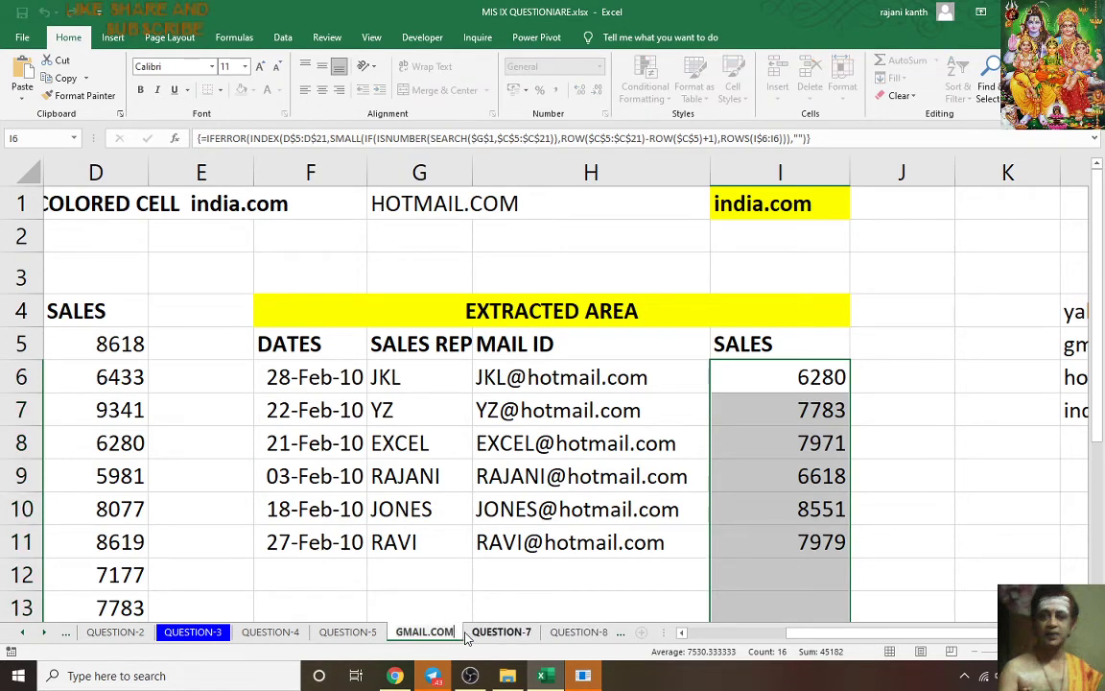
{"action": "key", "text": "Return"}
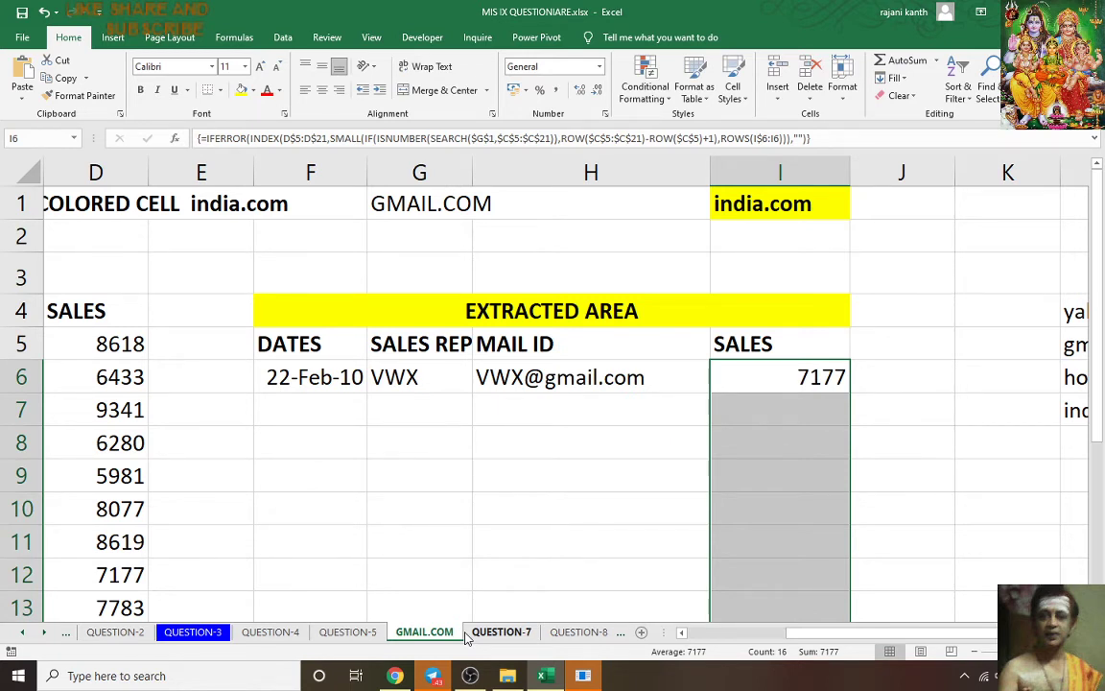
Step: Rename the sheet to YAHOO.COM, then back to GMAIL.COM
{"action": "double_click", "coordinate": [439, 635]}
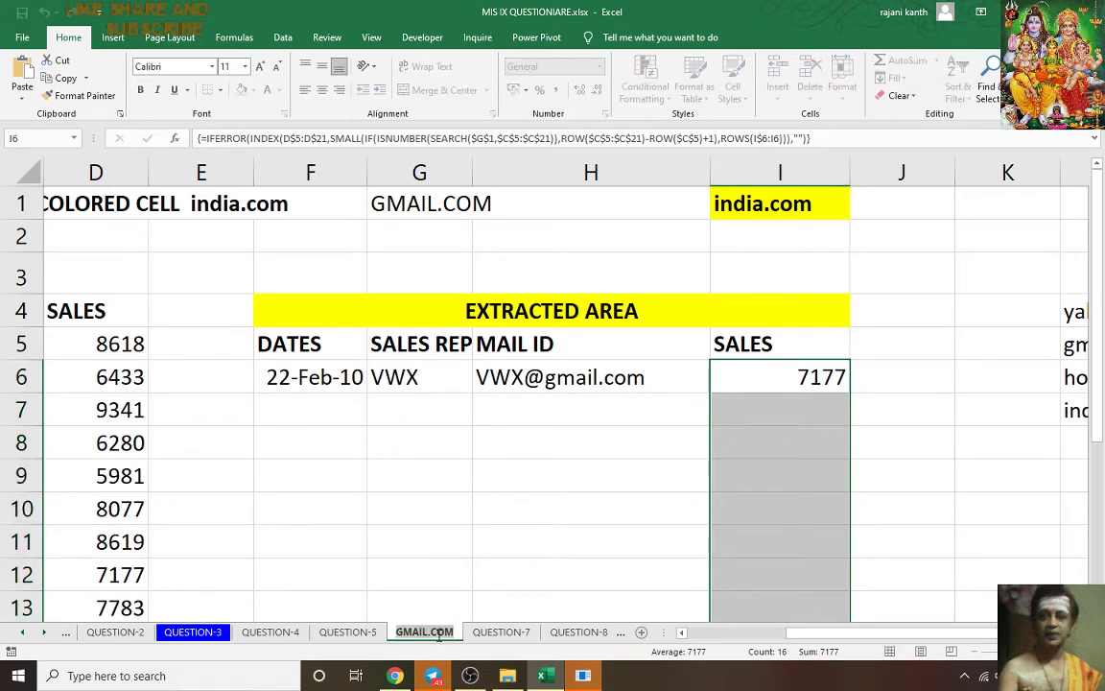
{"action": "type", "text": "YAHOO.COM"}
{"action": "key", "text": "Return"}
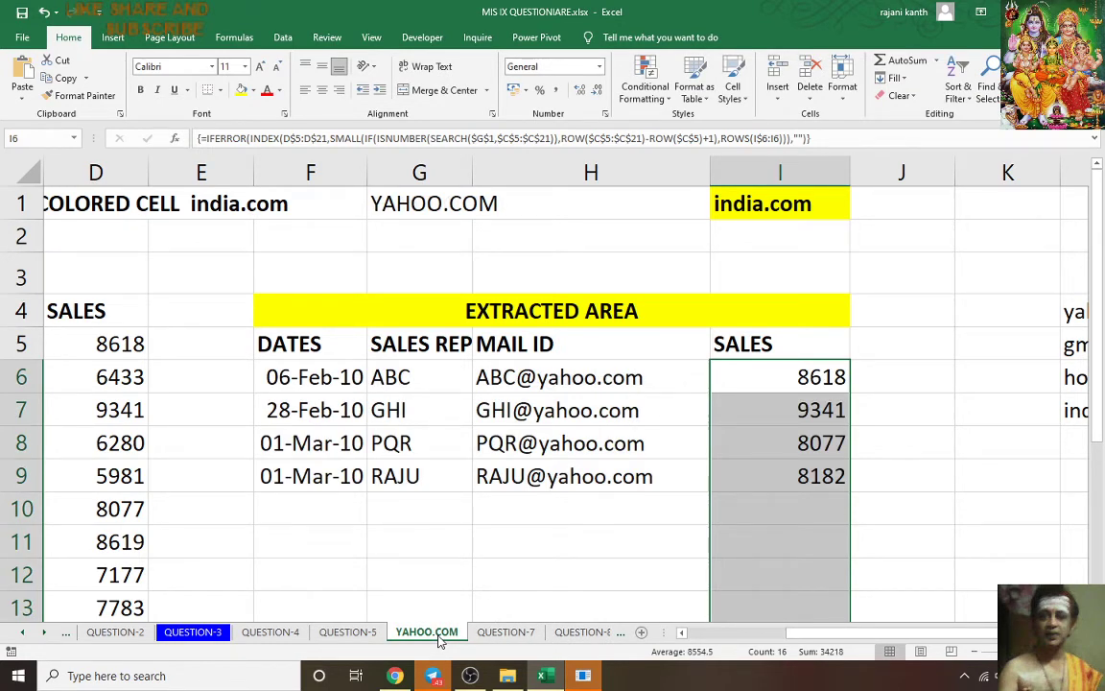
{"action": "double_click", "coordinate": [438, 634]}
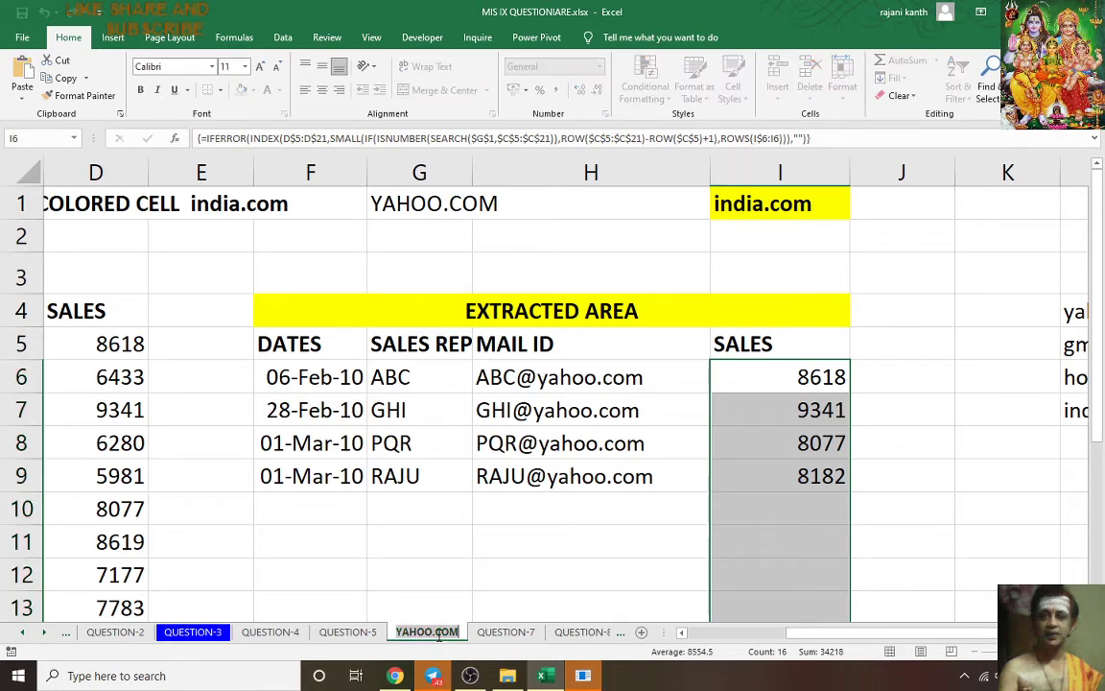
{"action": "type", "text": "GMAIL.COM"}
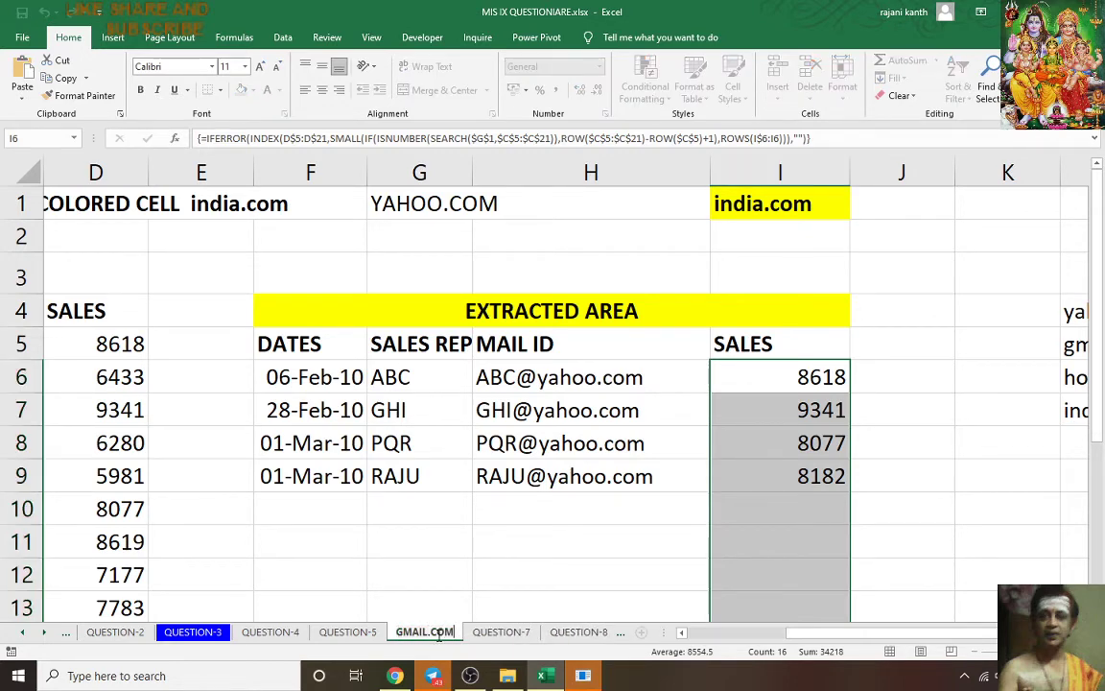
{"action": "key", "text": "Return"}
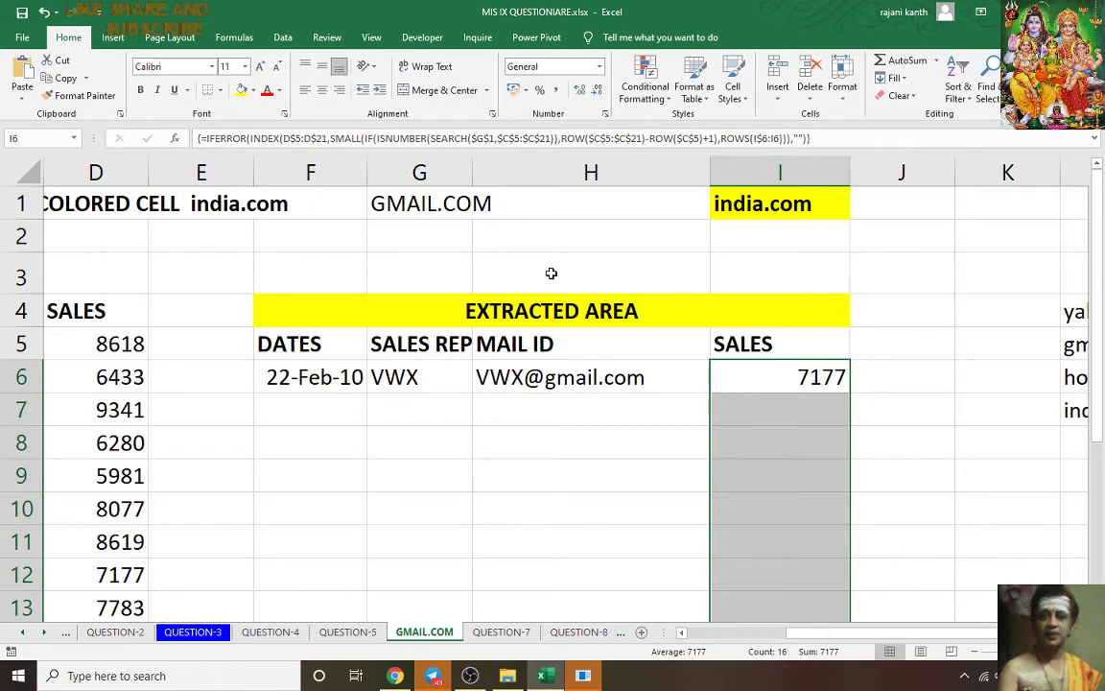
Step: Enter =CELL("filename",A1) in G2 to show the workbook path and sheet name
{"action": "left_click", "coordinate": [425, 249]}
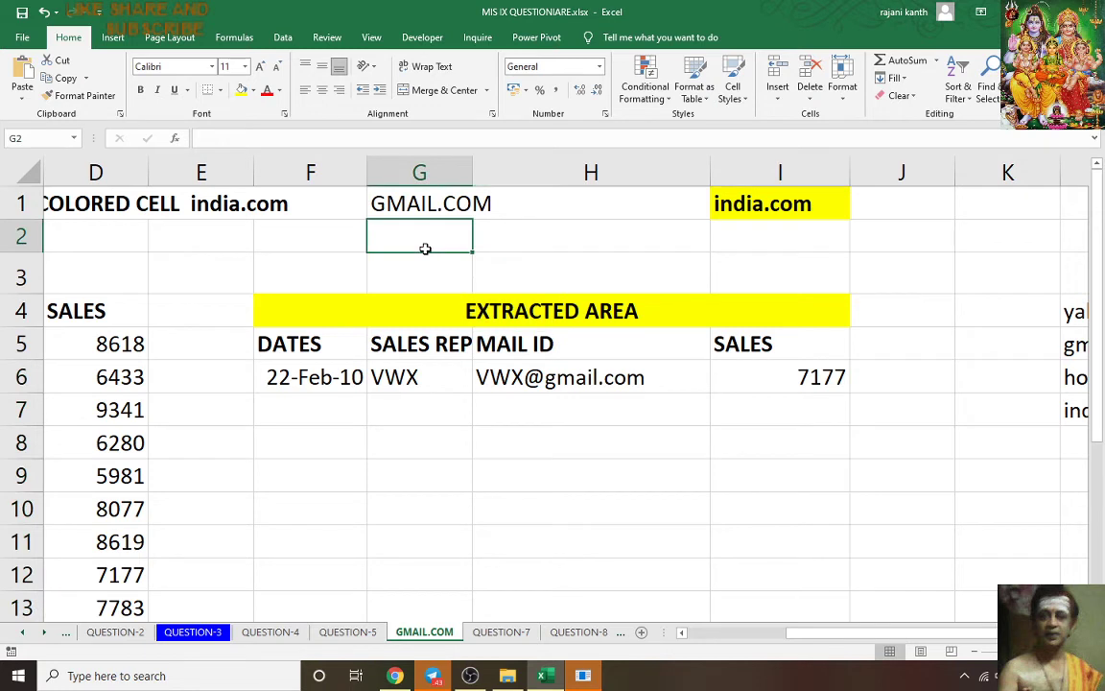
{"action": "type", "text": "=CELL("}
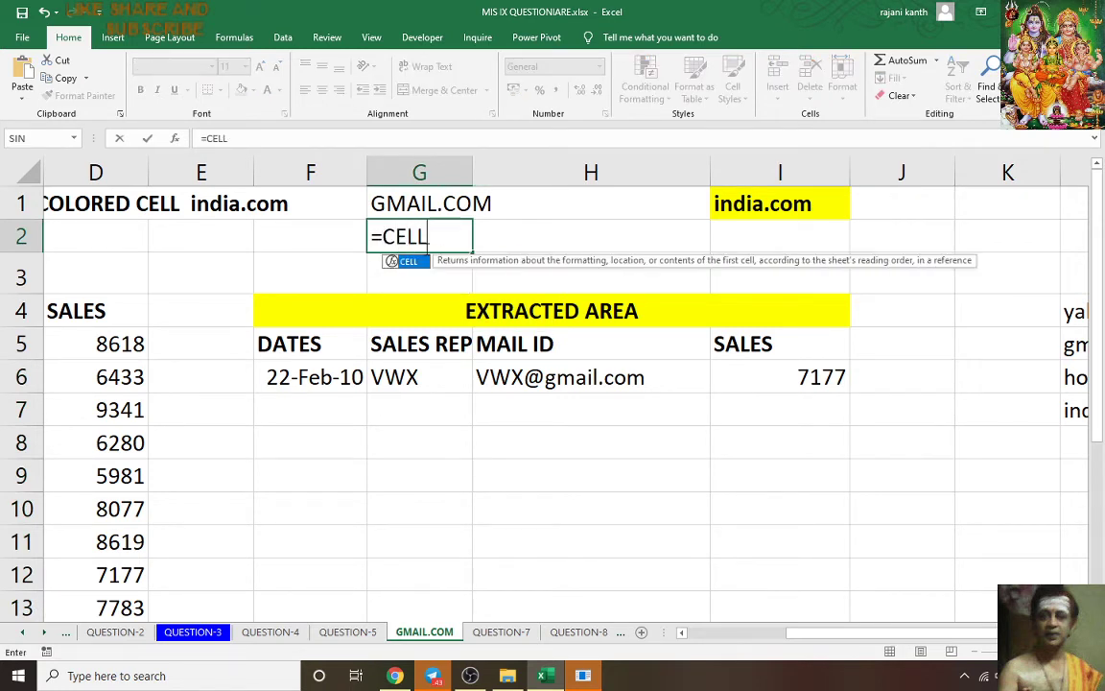
{"action": "key", "text": "Down"}
{"action": "key", "text": "Down"}
{"action": "key", "text": "Down"}
{"action": "key", "text": "Down"}
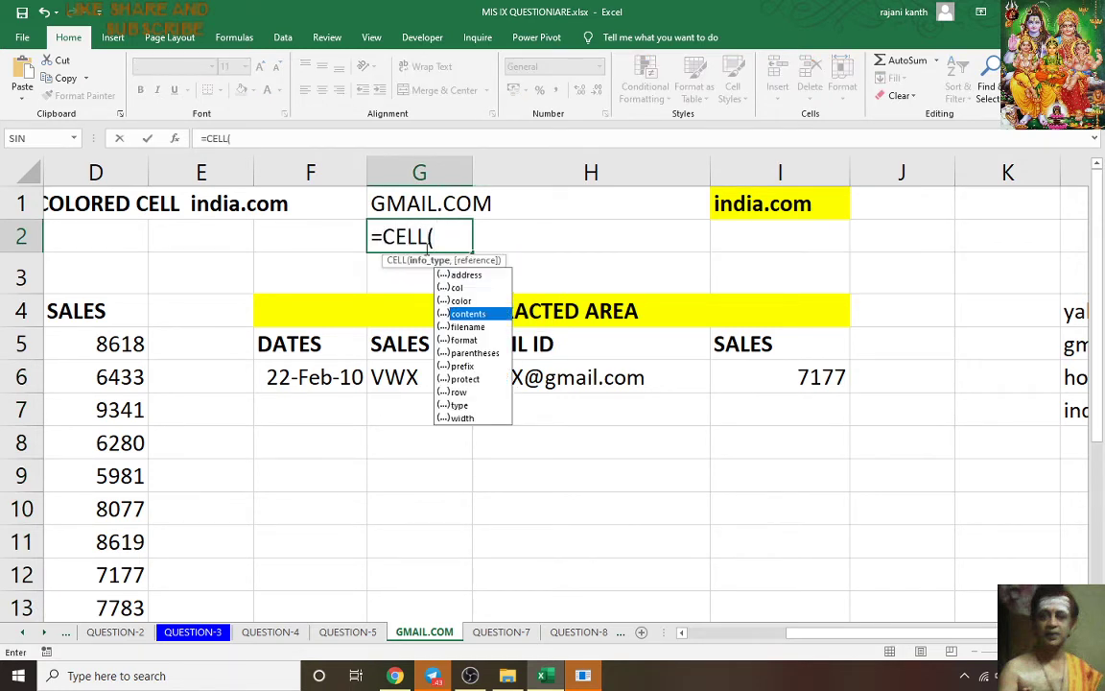
{"action": "key", "text": "Tab"}
{"action": "type", "text": ",A"}
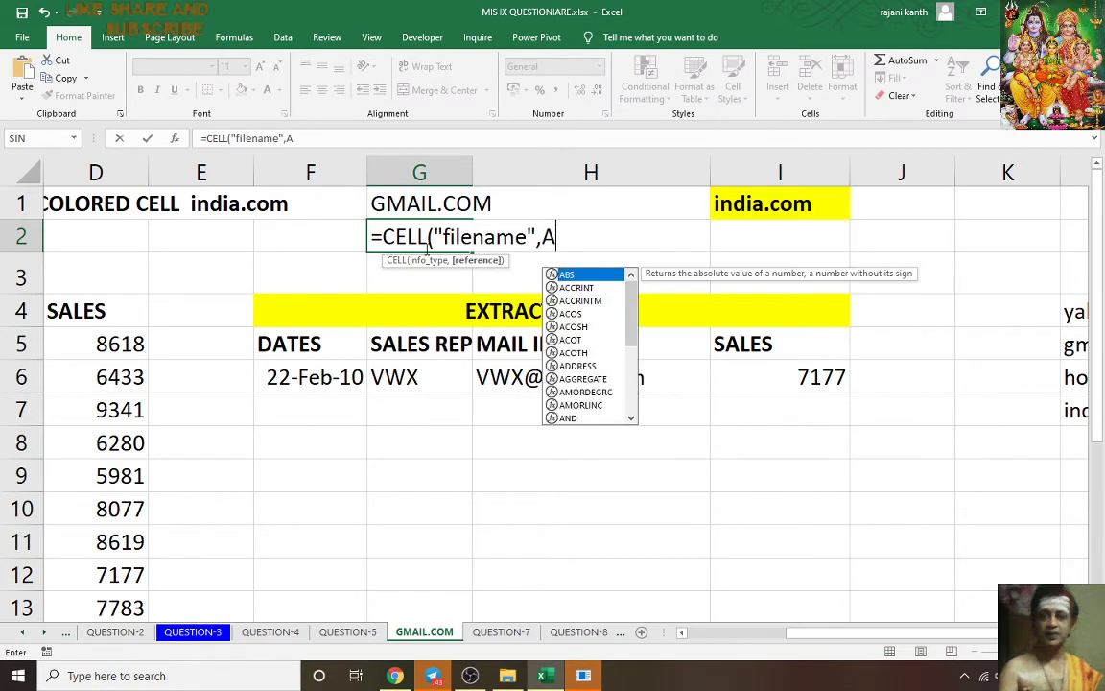
{"action": "type", "text": "1)"}
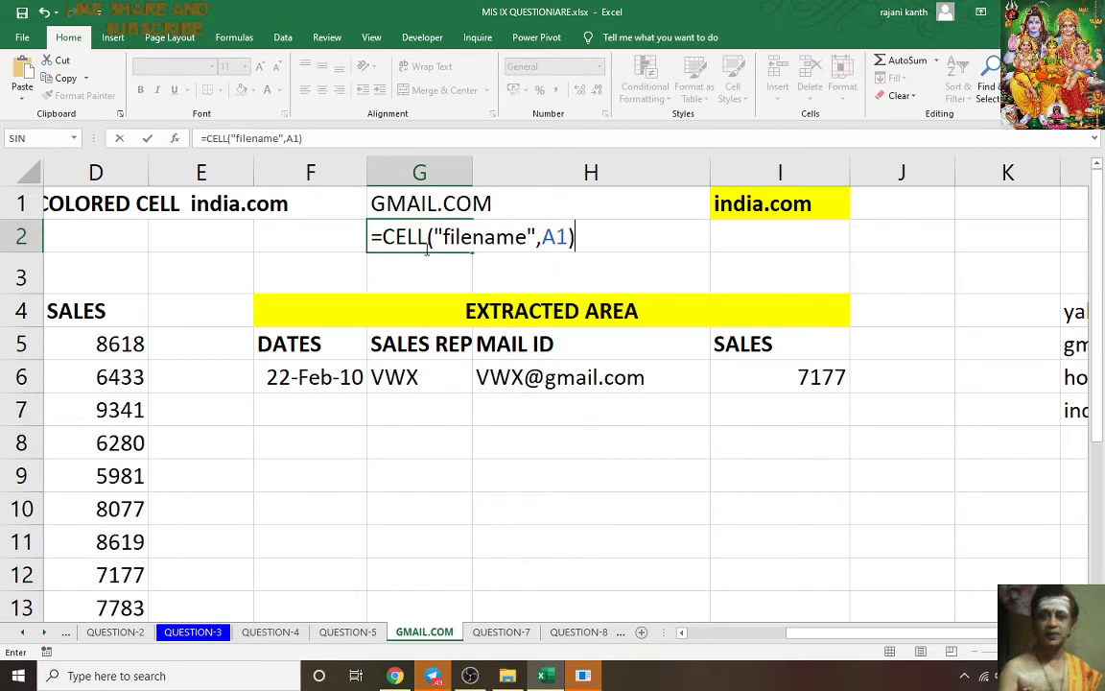
{"action": "left_click_drag", "start_coordinate": [381, 237], "coordinate": [703, 230]}
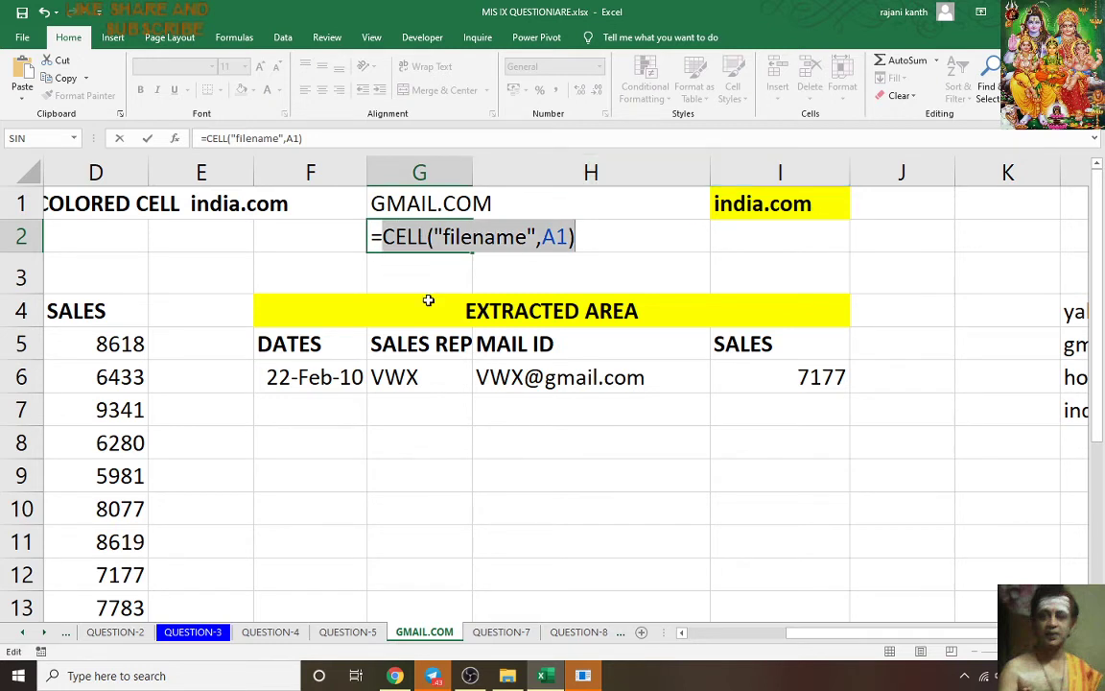
{"action": "key", "text": "Escape"}
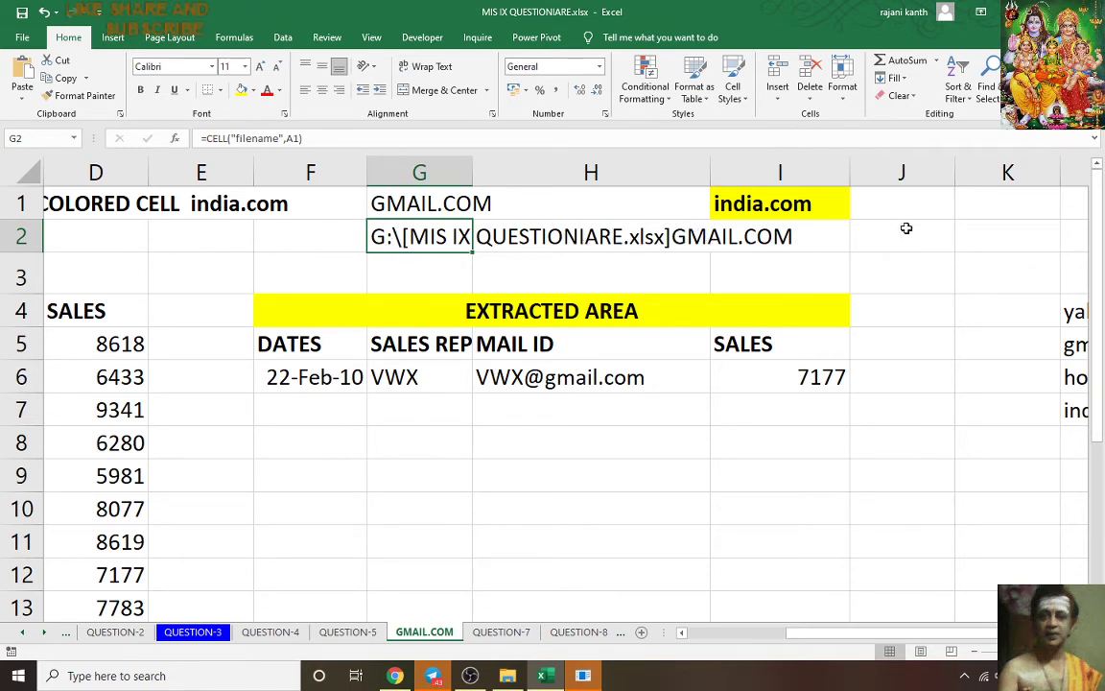
Step: Start wrapping G2's formula in REPLACE, then cancel the unfinished edit
{"action": "double_click", "coordinate": [399, 239]}
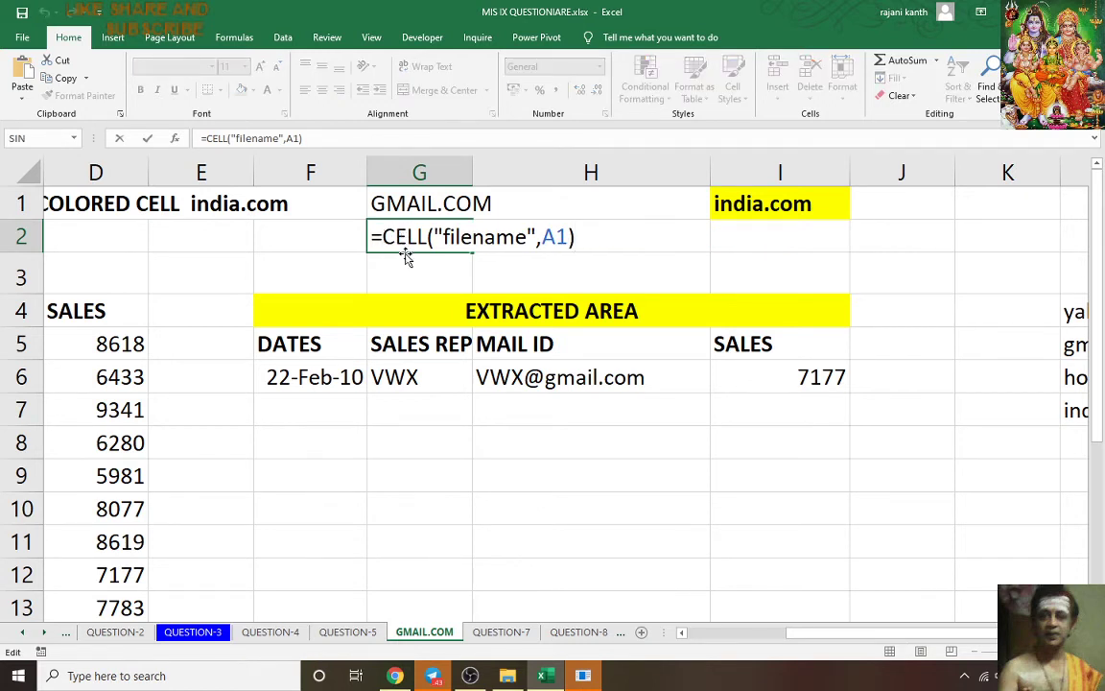
{"action": "type", "text": "REPLACE("}
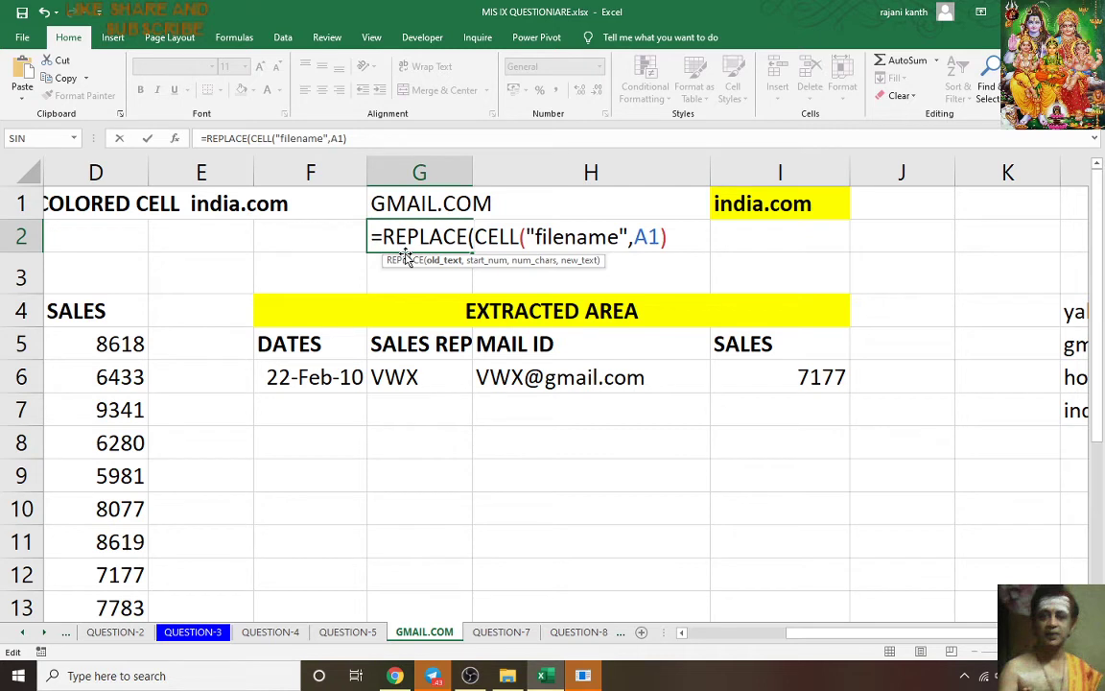
{"action": "type", "text": ",1"}
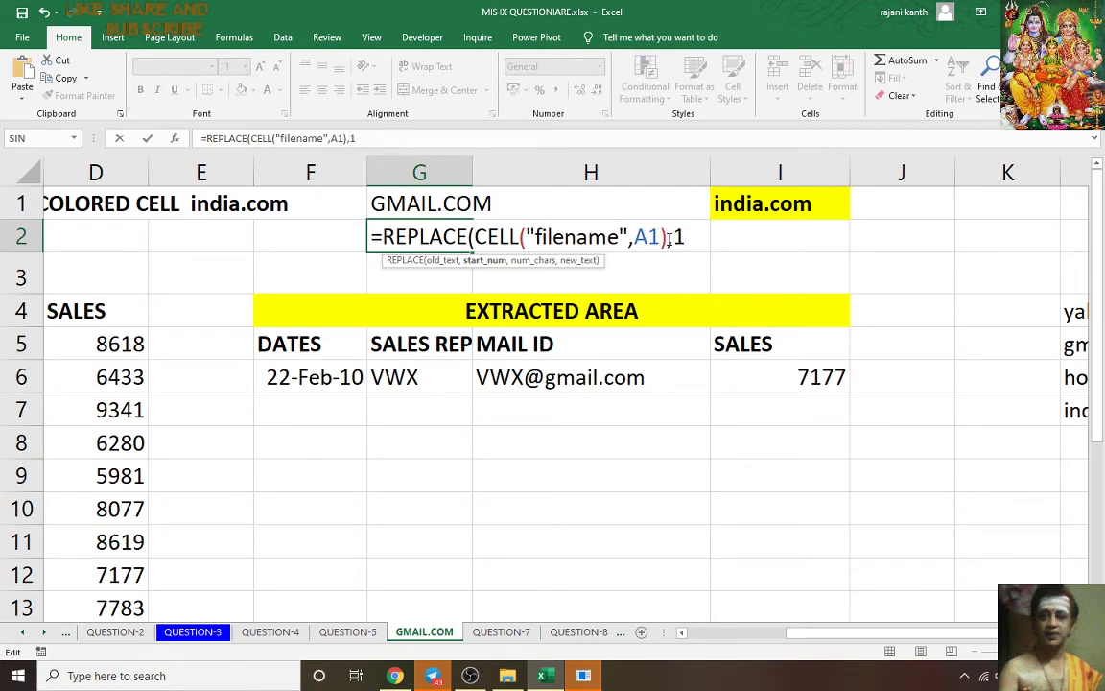
{"action": "type", "text": ","}
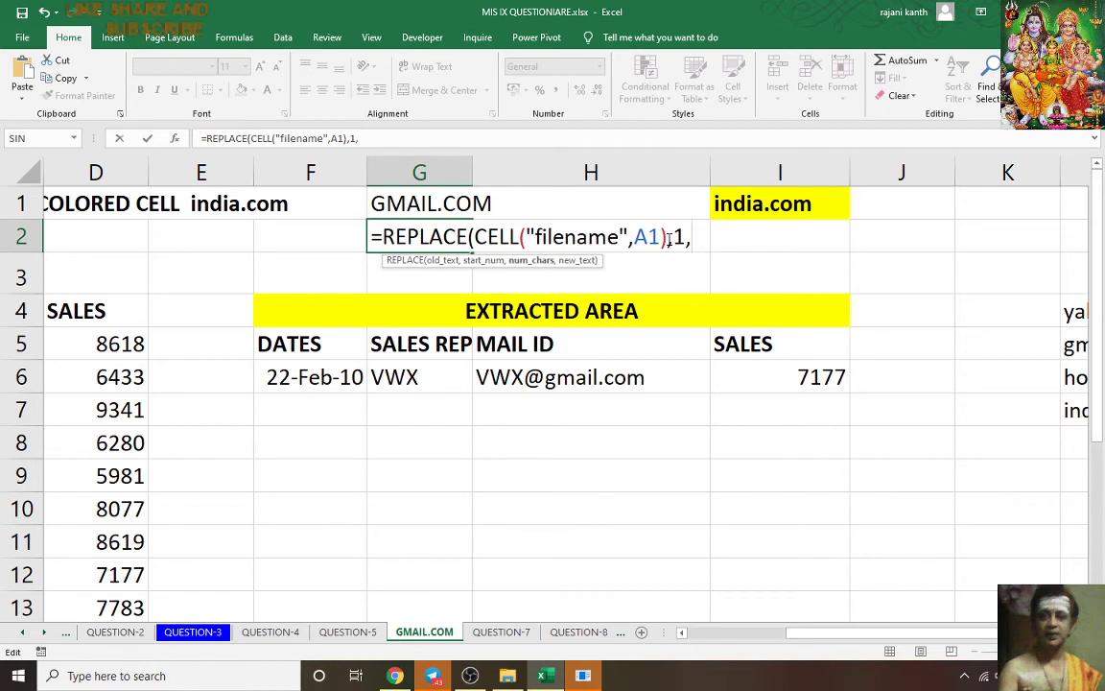
{"action": "type", "text": "SEARCH("}
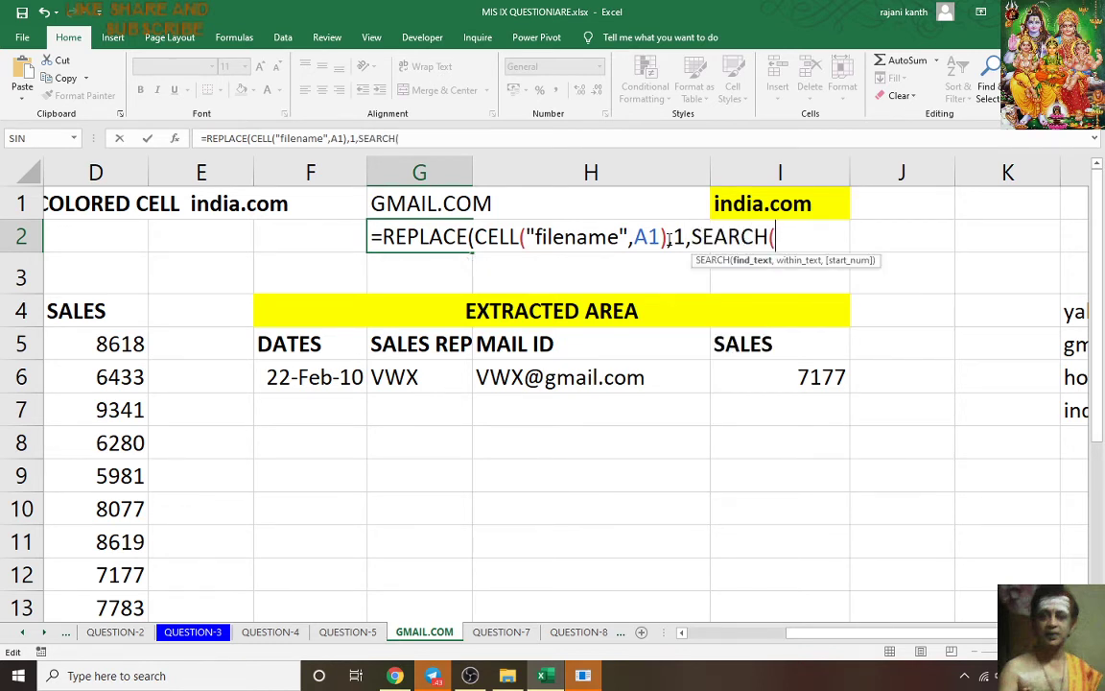
{"action": "key", "text": "Escape"}
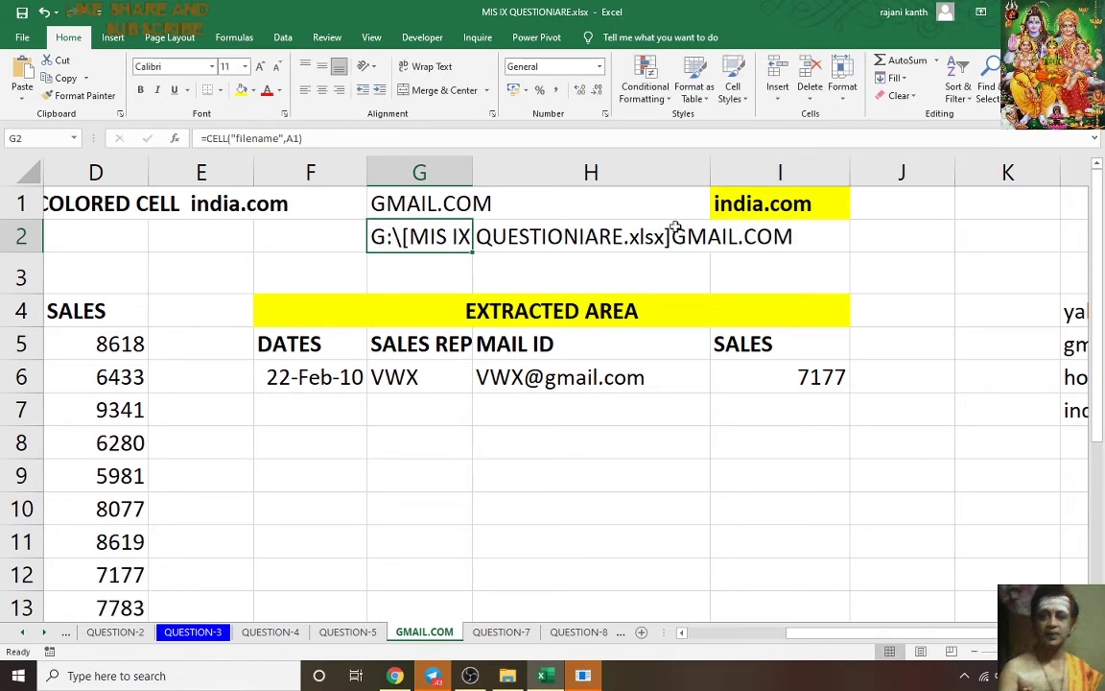
Step: Change G2 to =REPLACE(CELL("filename",A1),1,SEARCH("]",CELL("filename",A1)),"") so it shows GMAIL.COM
{"action": "double_click", "coordinate": [446, 242]}
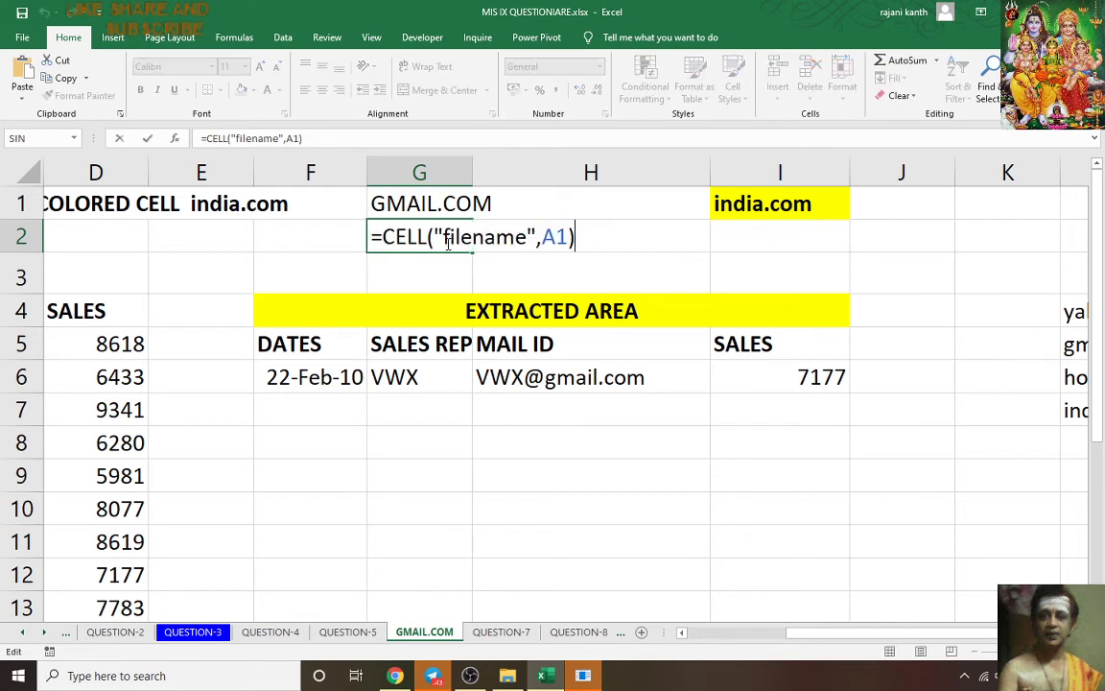
{"action": "left_click", "coordinate": [381, 237]}
{"action": "type", "text": "REPLACE("}
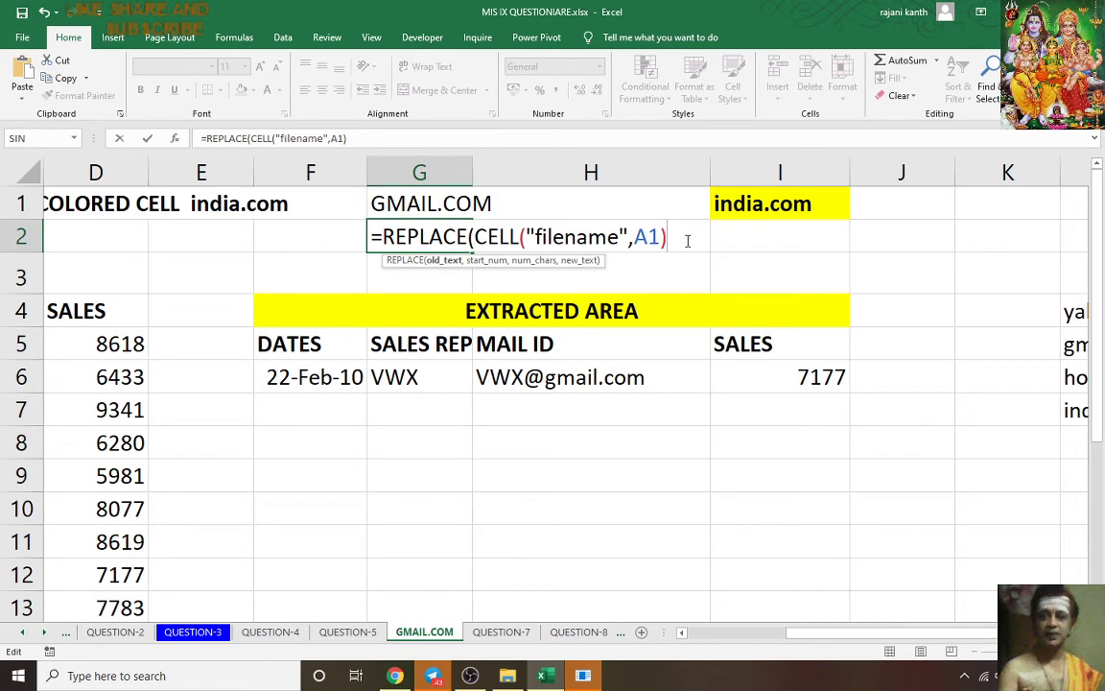
{"action": "type", "text": ",1"}
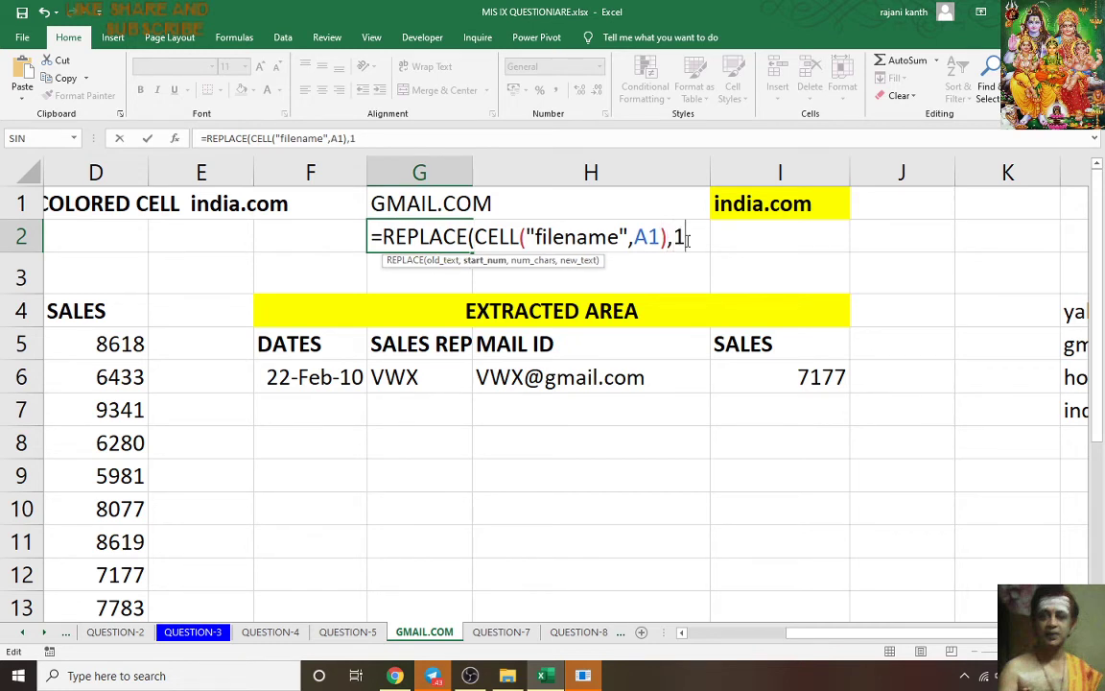
{"action": "type", "text": ",SEAWRCH"}
{"action": "key", "text": "BackSpace"}
{"action": "key", "text": "BackSpace"}
{"action": "key", "text": "BackSpace"}
{"action": "key", "text": "BackSpace"}
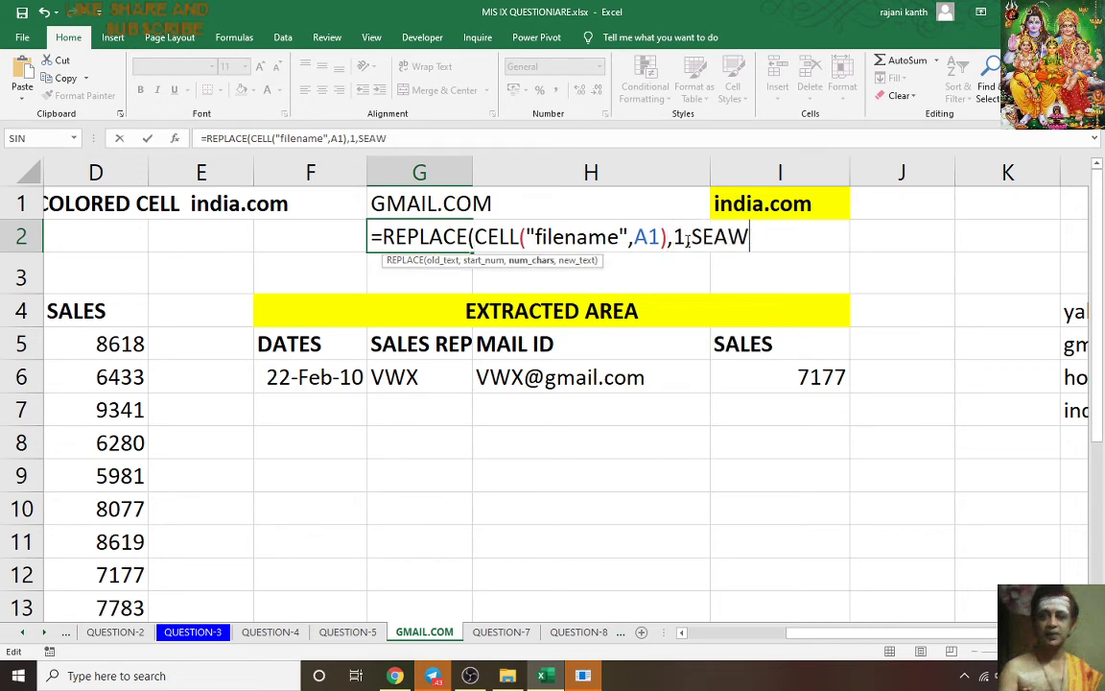
{"action": "key", "text": "Tab"}
{"action": "type", "text": "\""}
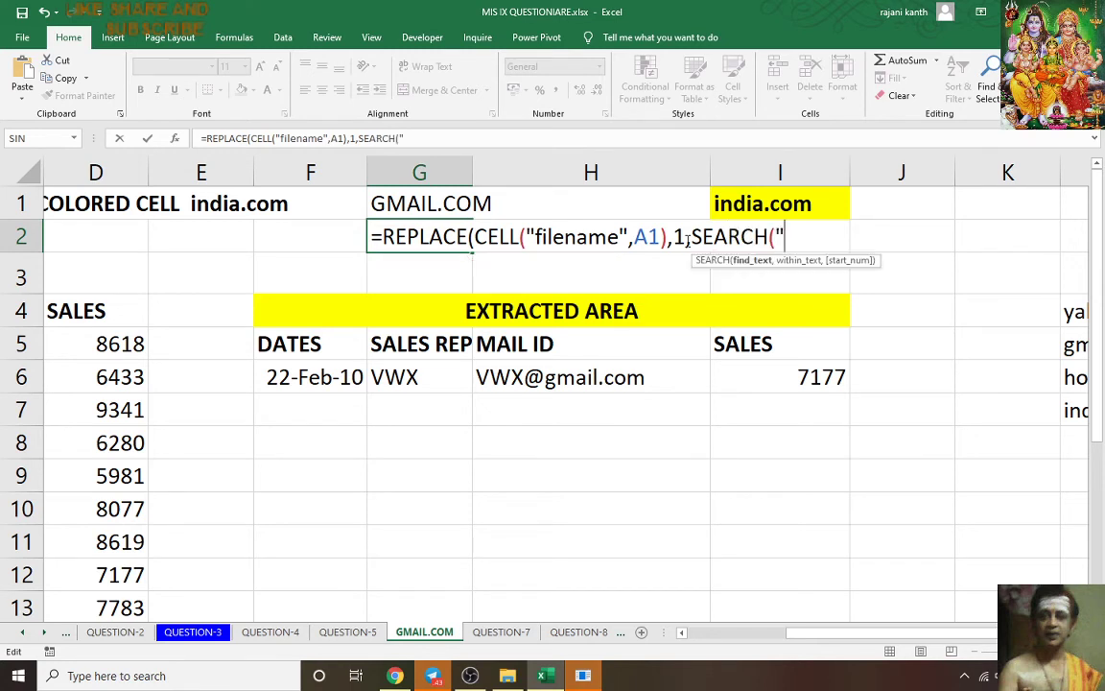
{"action": "type", "text": "]\",CELL(\"filename\",A1)"}
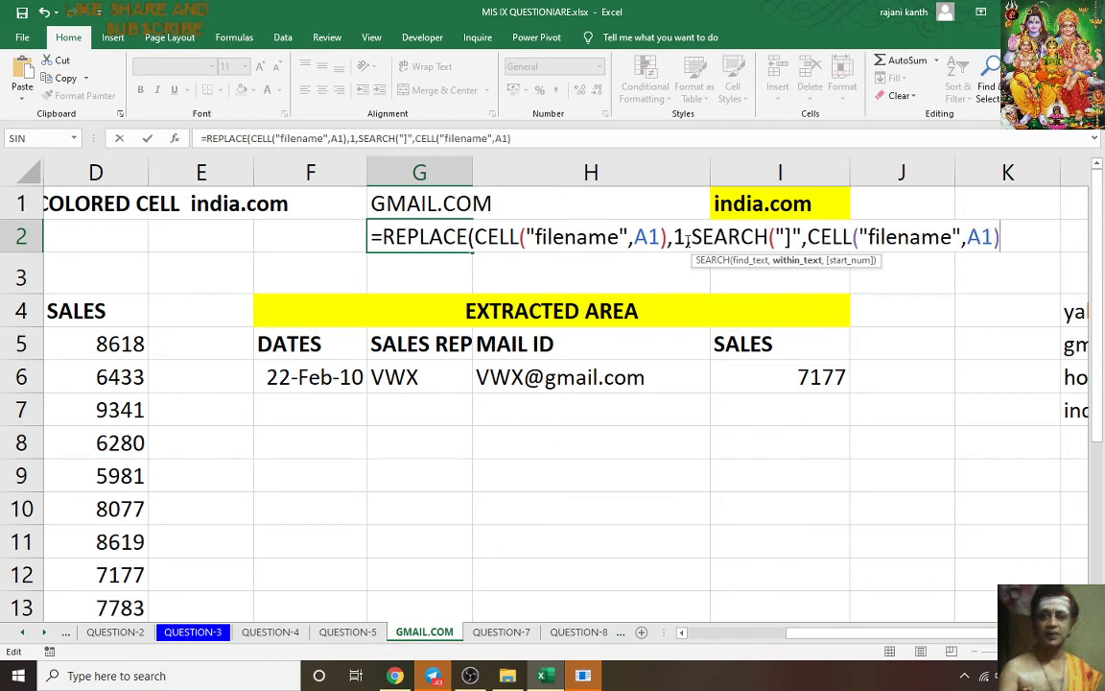
{"action": "type", "text": ")"}
{"action": "key", "text": "BackSpace"}
{"action": "type", "text": "),"}
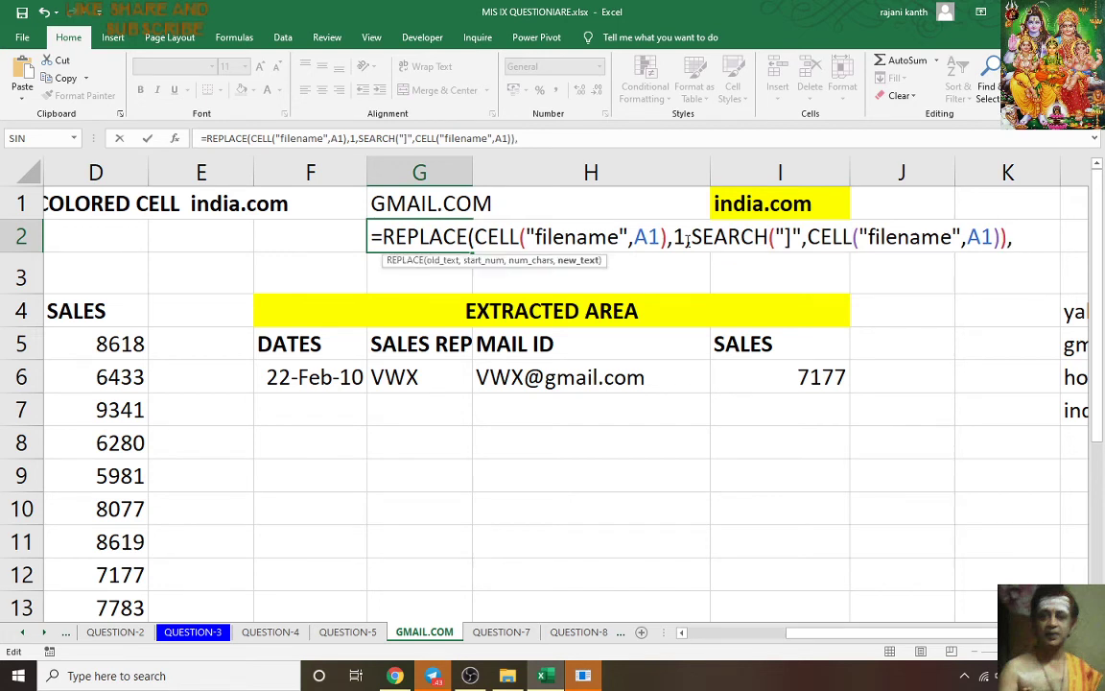
{"action": "type", "text": "\"\")"}
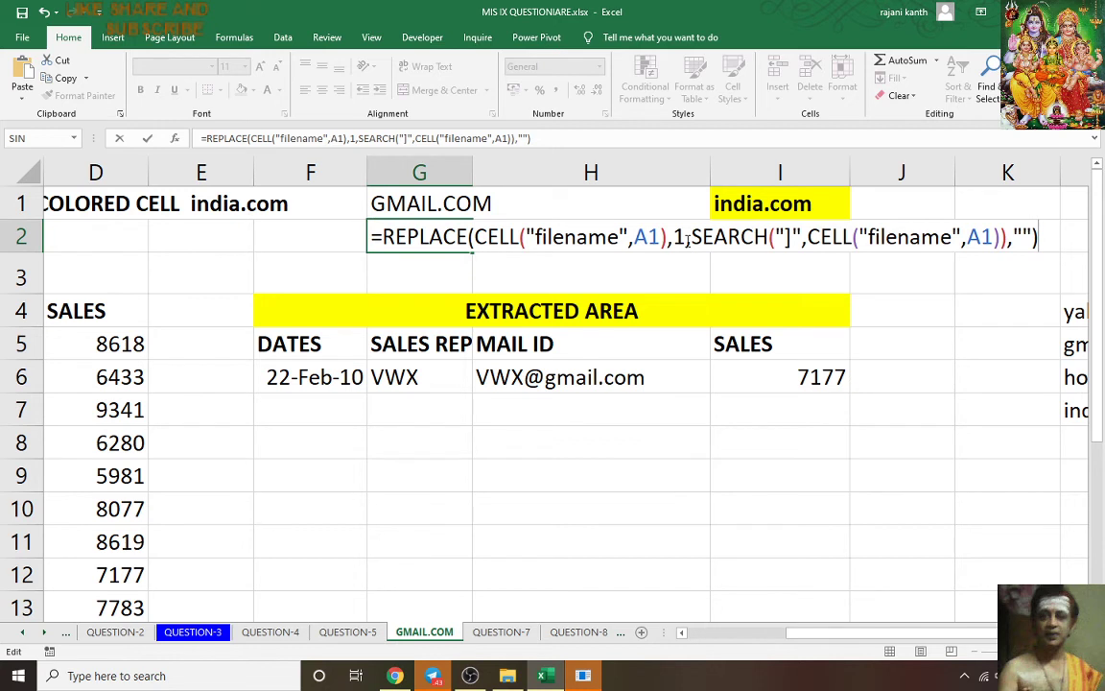
{"action": "key", "text": "ctrl+Return"}
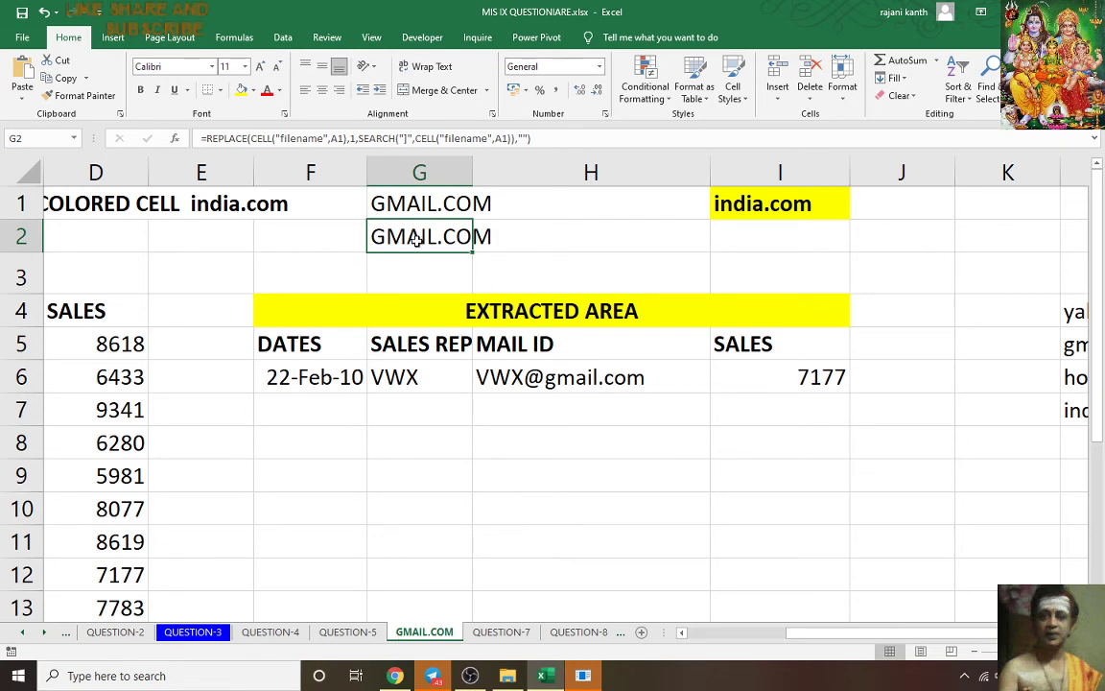
Step: Rename the sheet to INDIA.COM, then EXCELGURU, and begin renaming it INDIA.COM again
{"action": "double_click", "coordinate": [440, 632]}
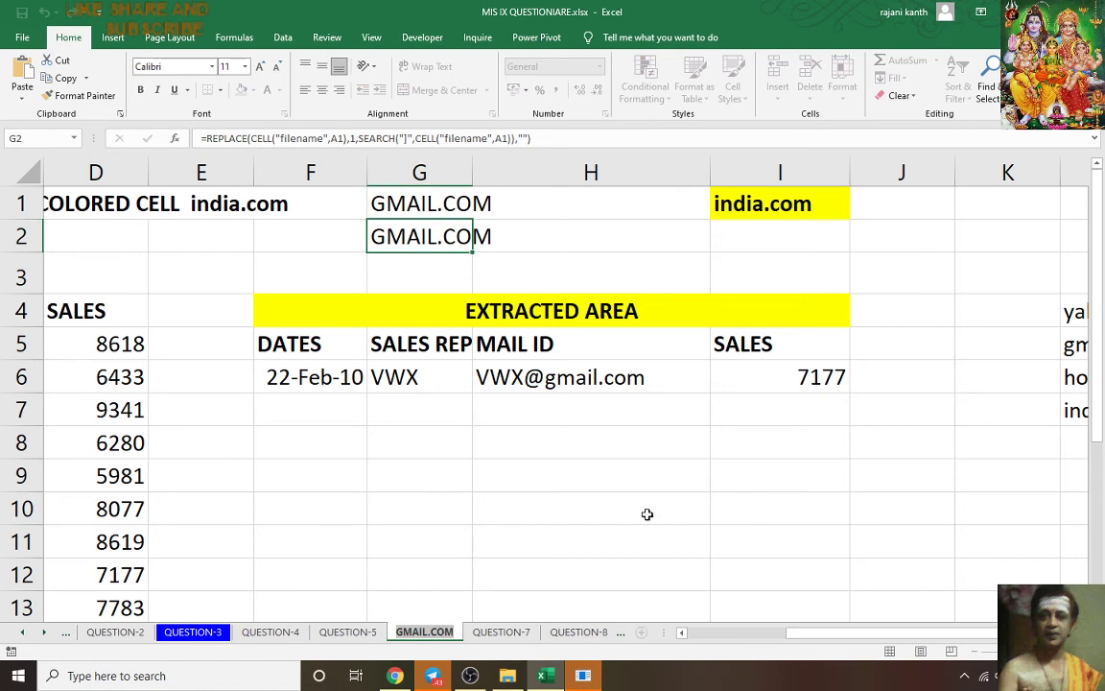
{"action": "type", "text": "INDIA.COM"}
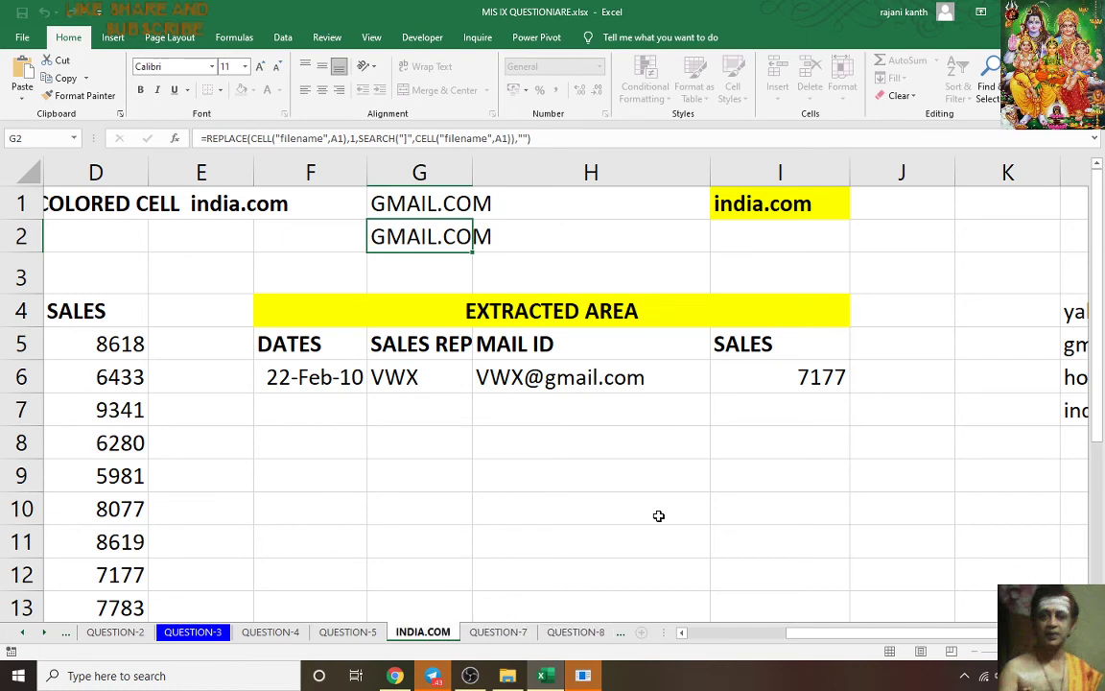
{"action": "key", "text": "Return"}
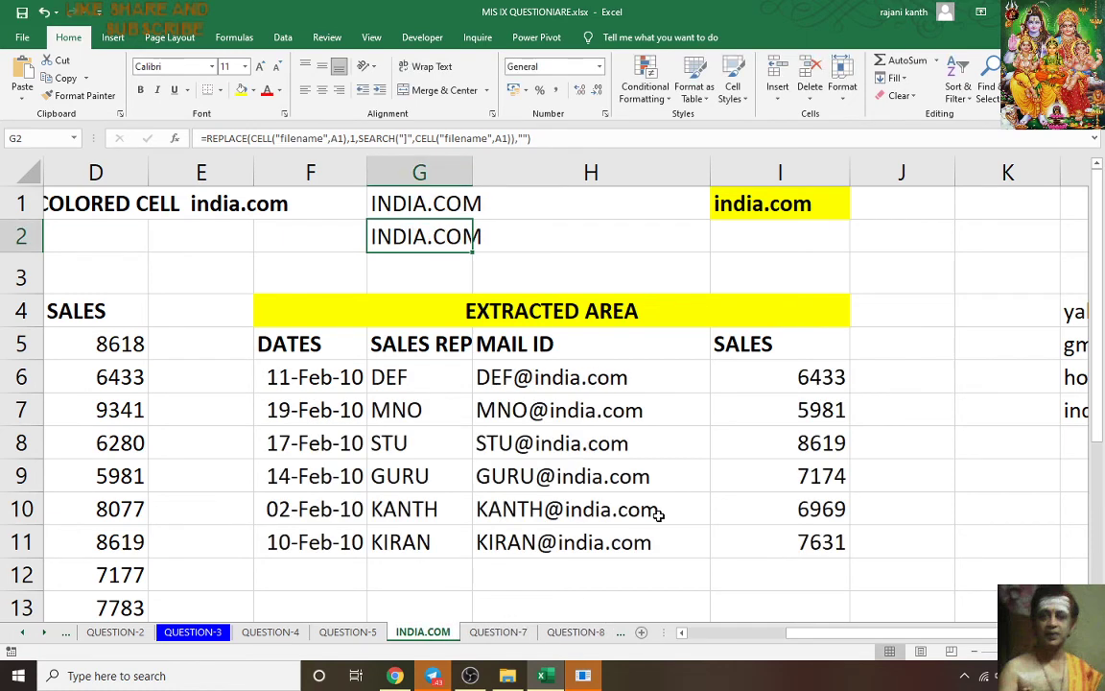
{"action": "double_click", "coordinate": [422, 632]}
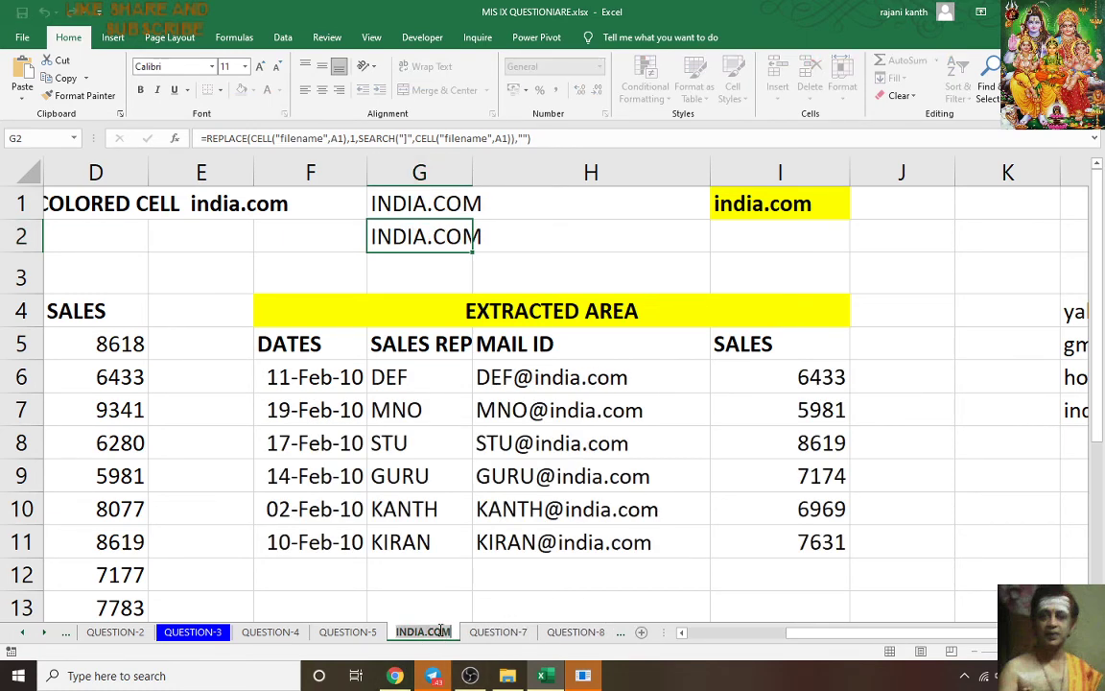
{"action": "type", "text": "EXCELGURU"}
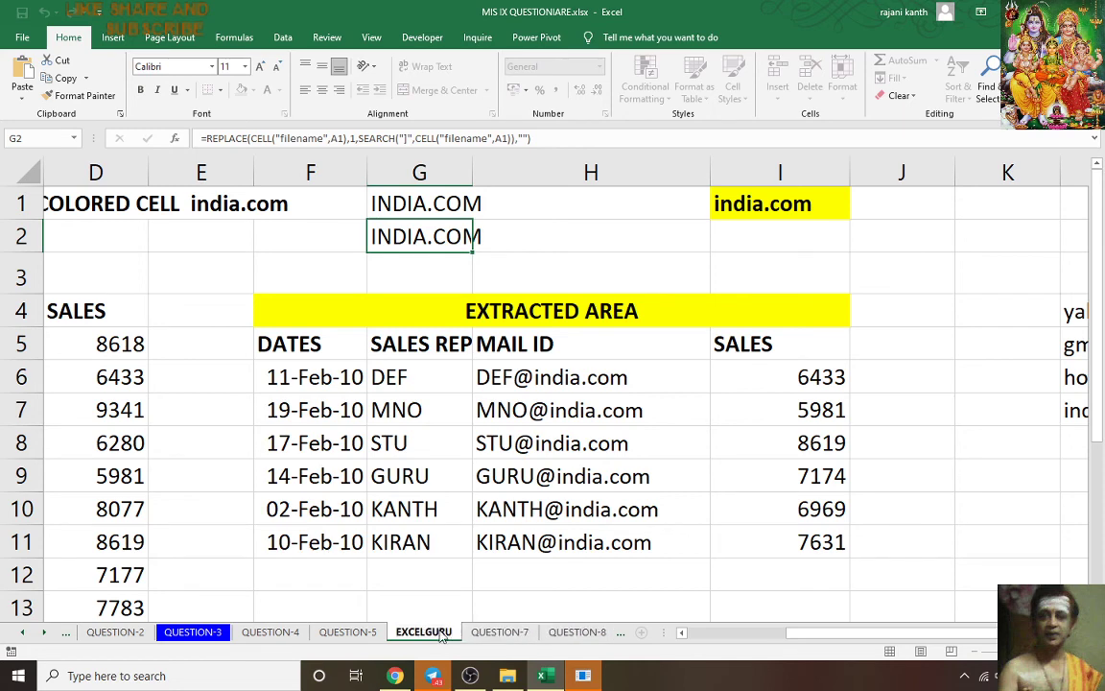
{"action": "key", "text": "Return"}
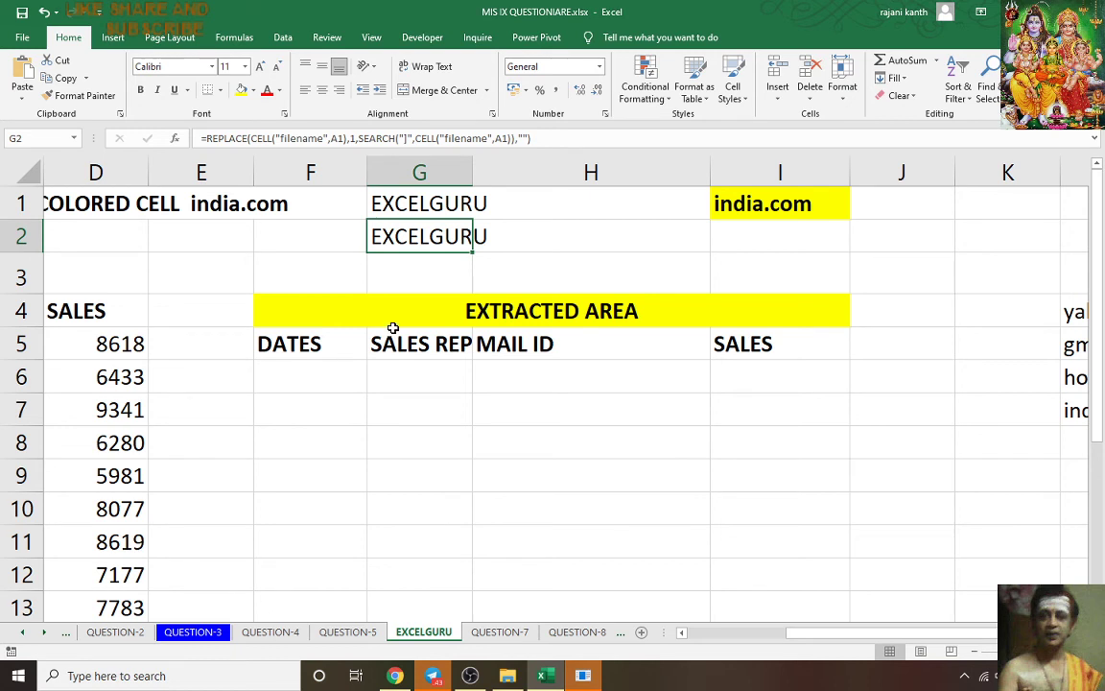
{"action": "double_click", "coordinate": [447, 630]}
{"action": "type", "text": "INDIA.COM"}
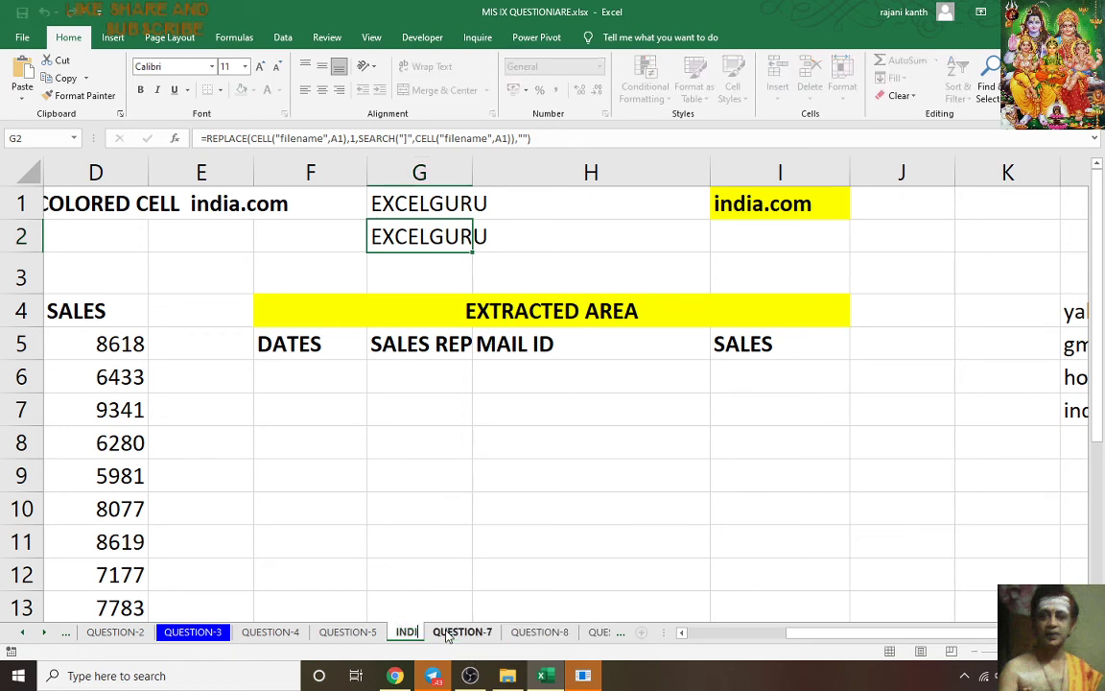